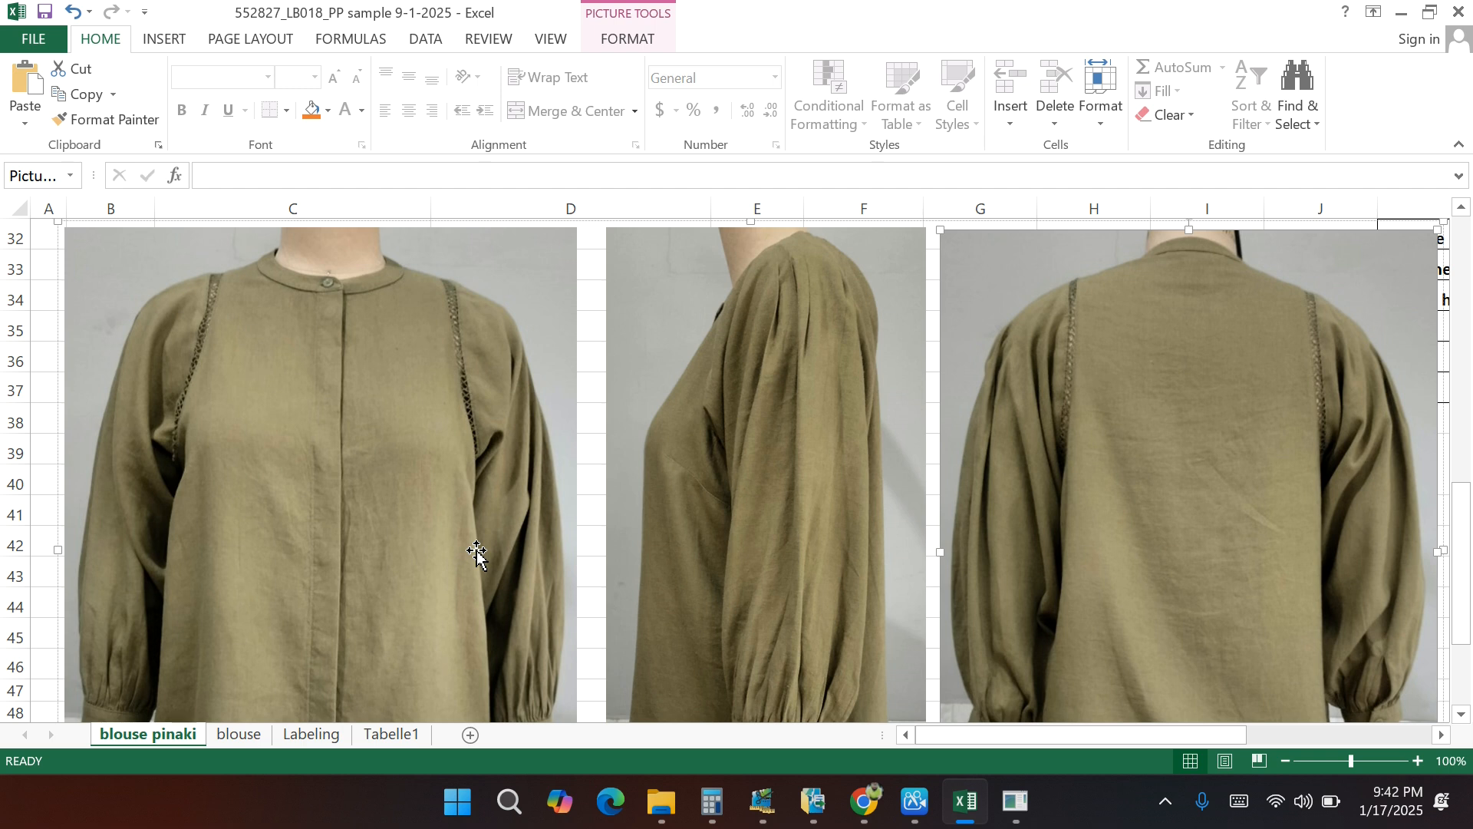
Step: Examine the front, side and back sample photos of the blouse, including placket, sleeve pleats and cuffs
scroll(477, 552, up, 2)
scroll(477, 552, down, 3)
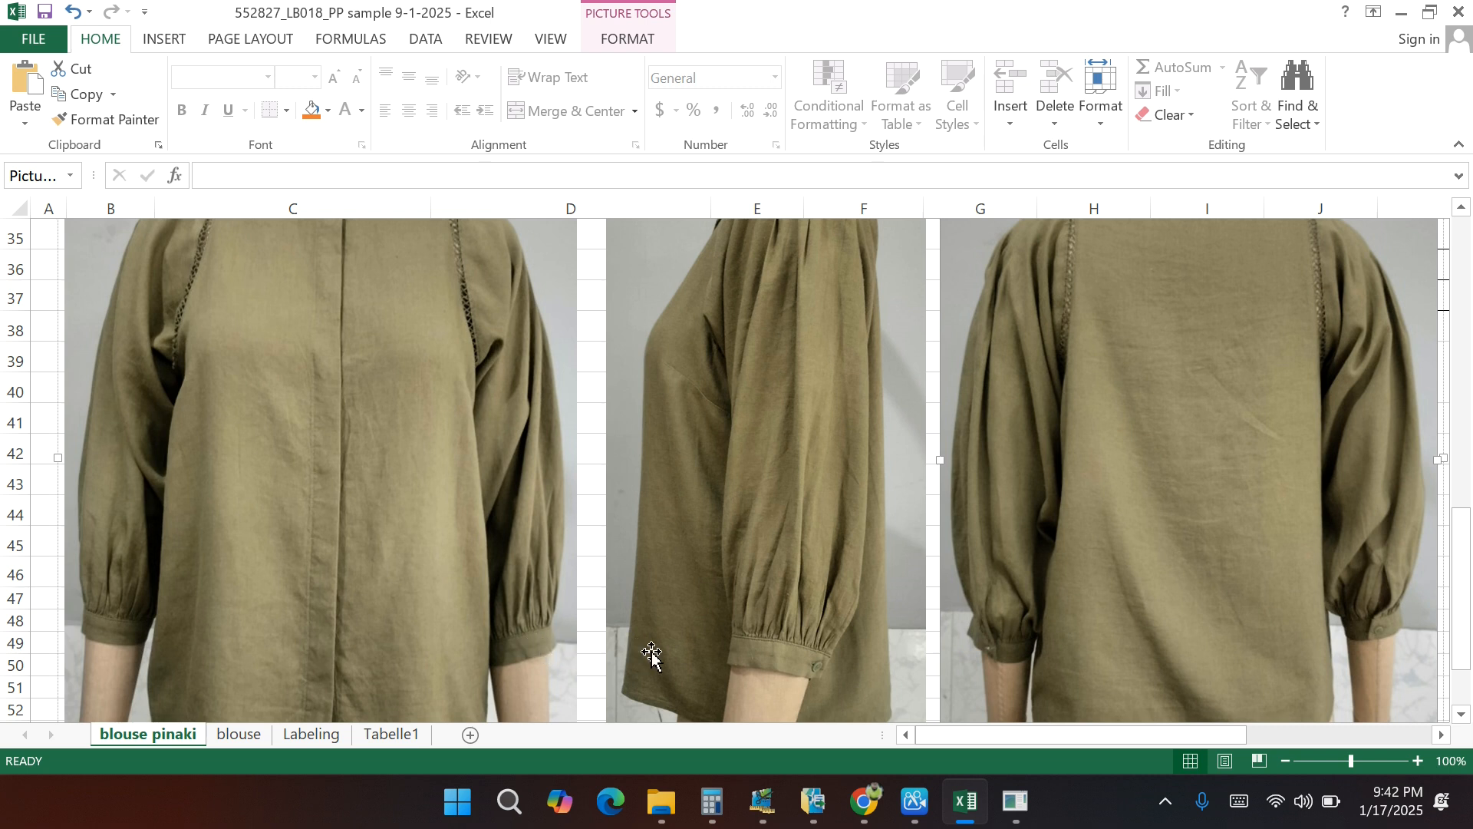
scroll(529, 626, up, 1)
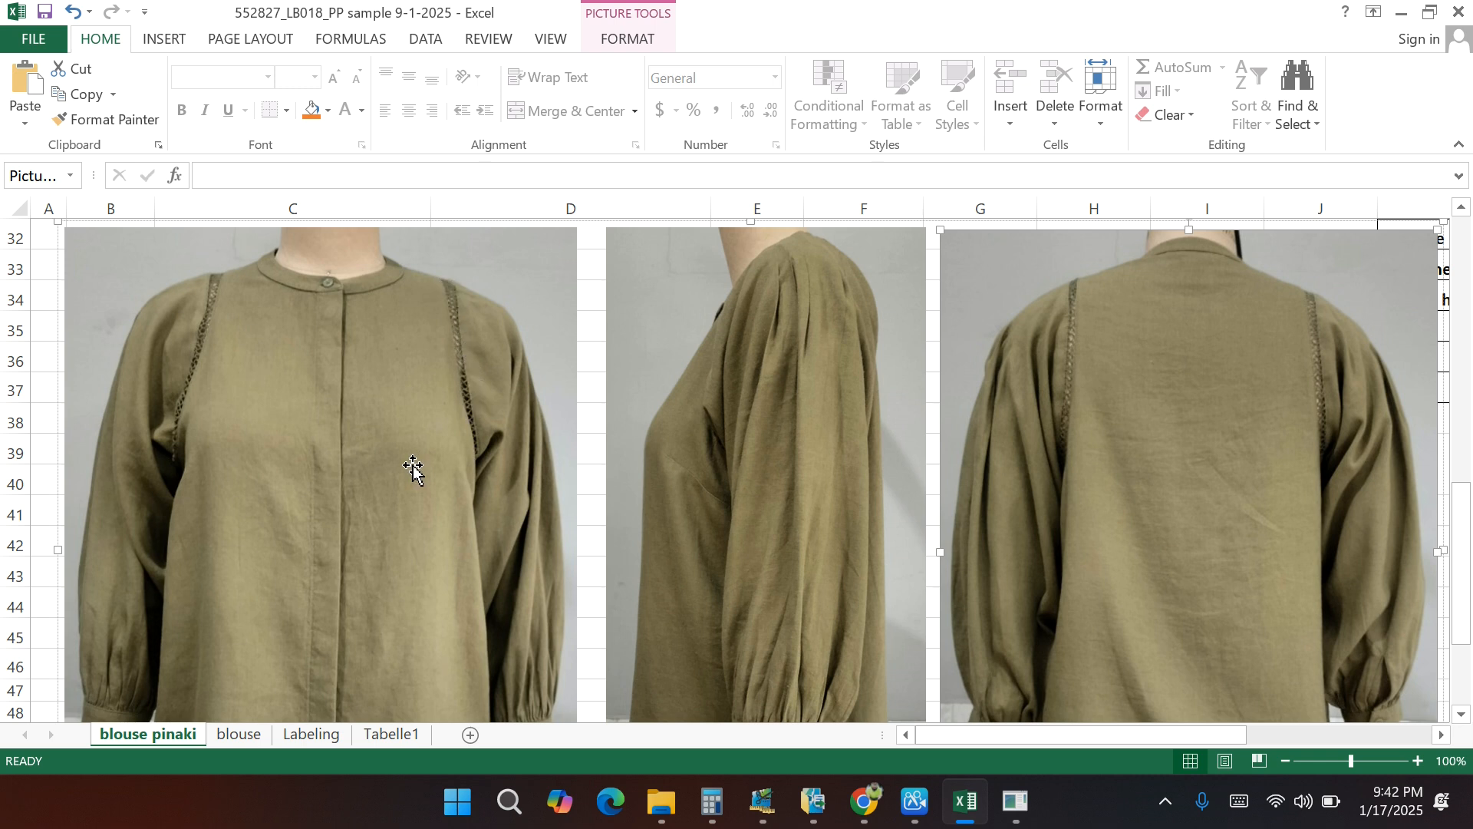
scroll(371, 518, down, 1)
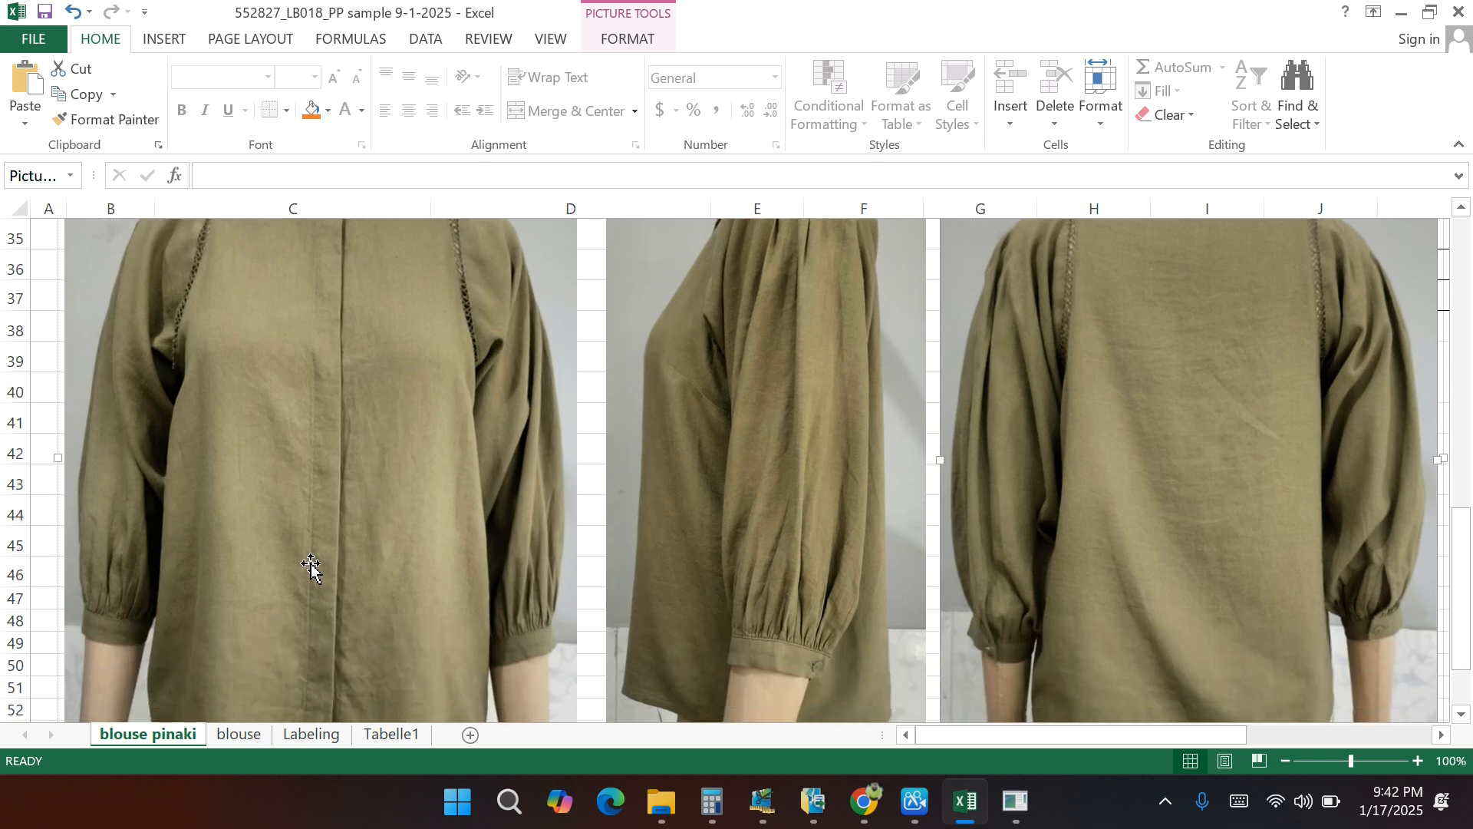
scroll(316, 572, up, 2)
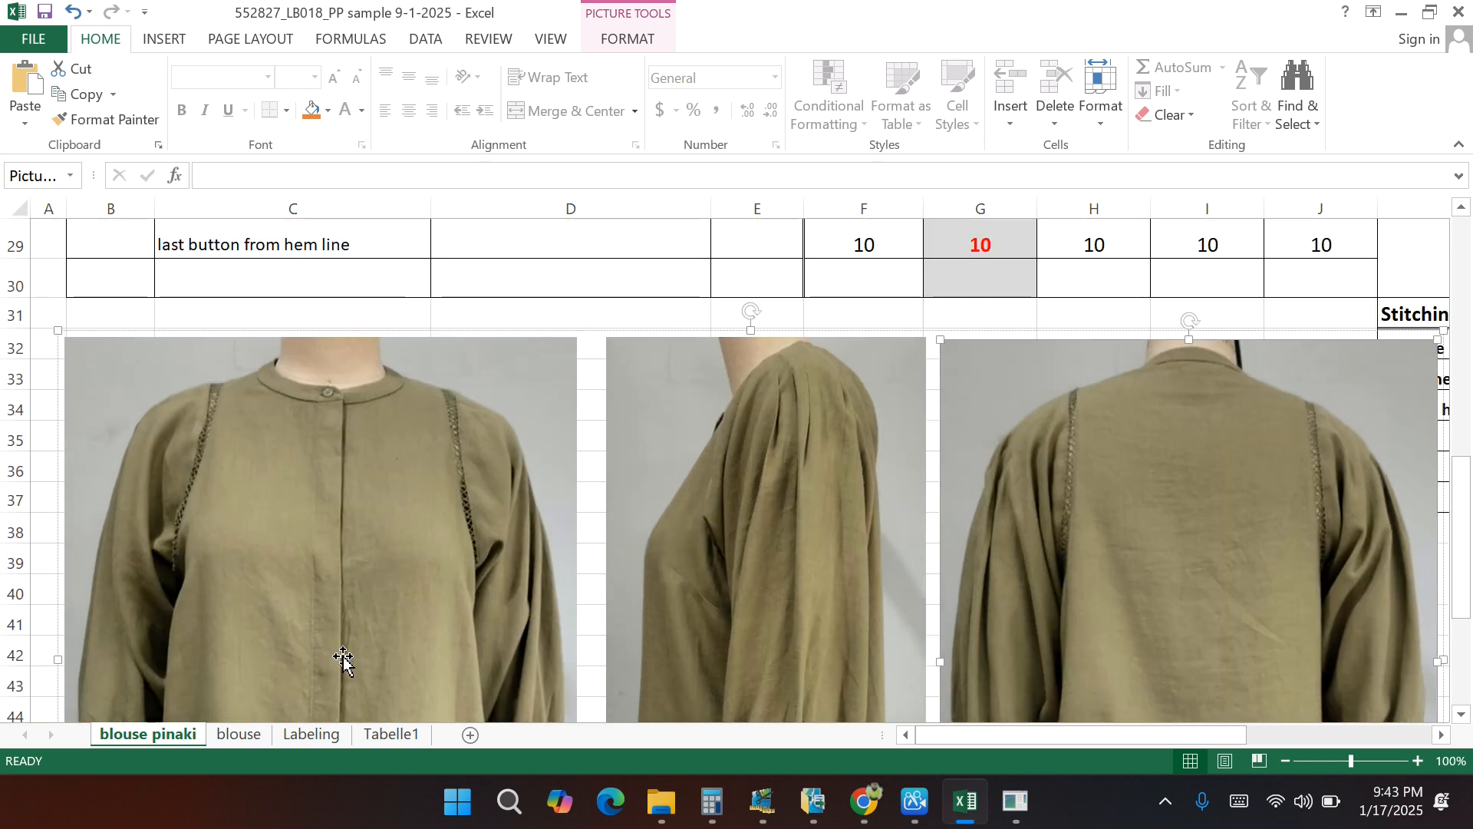
scroll(343, 664, down, 2)
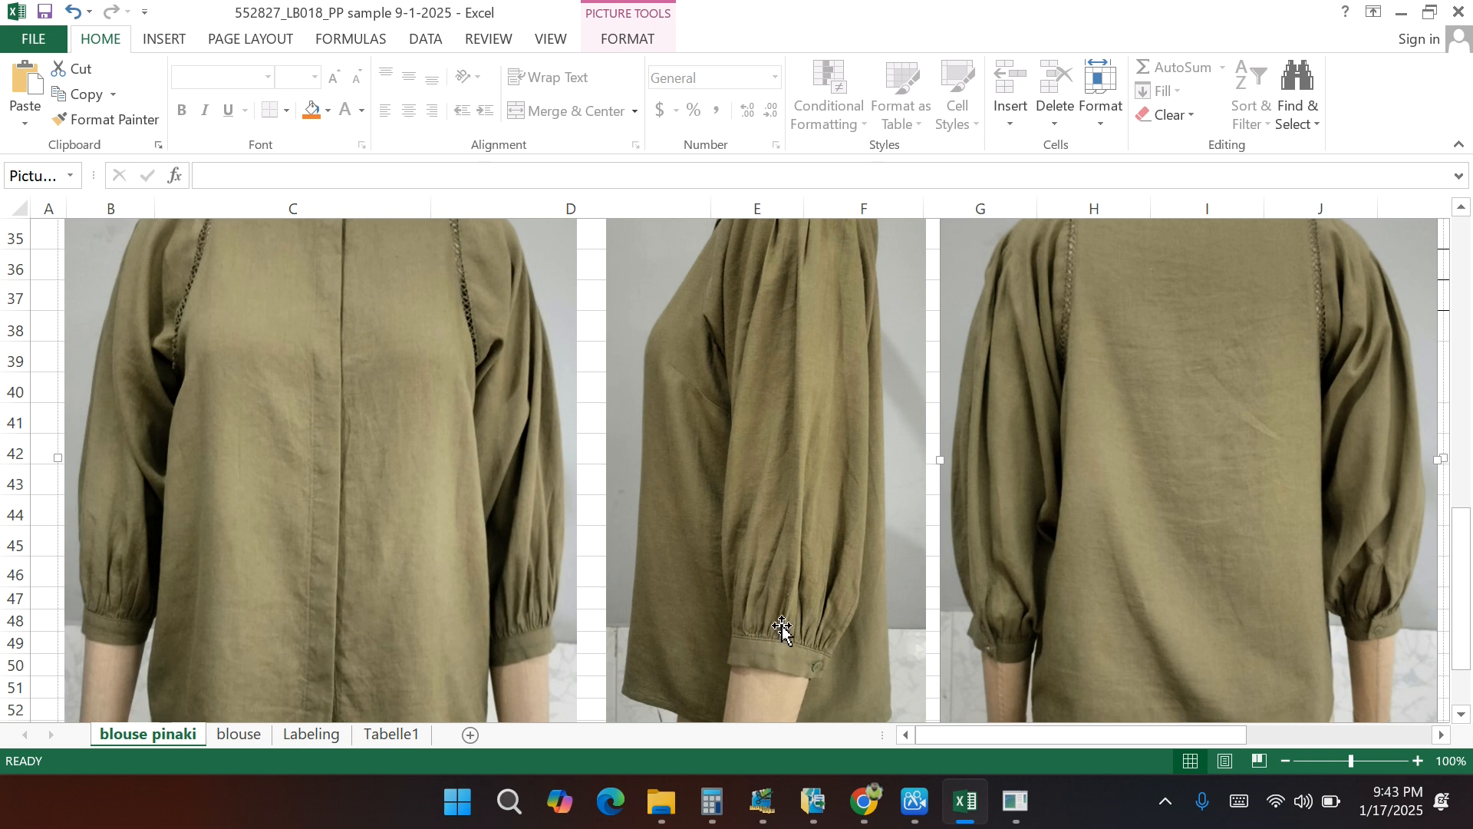
scroll(782, 633, up, 1)
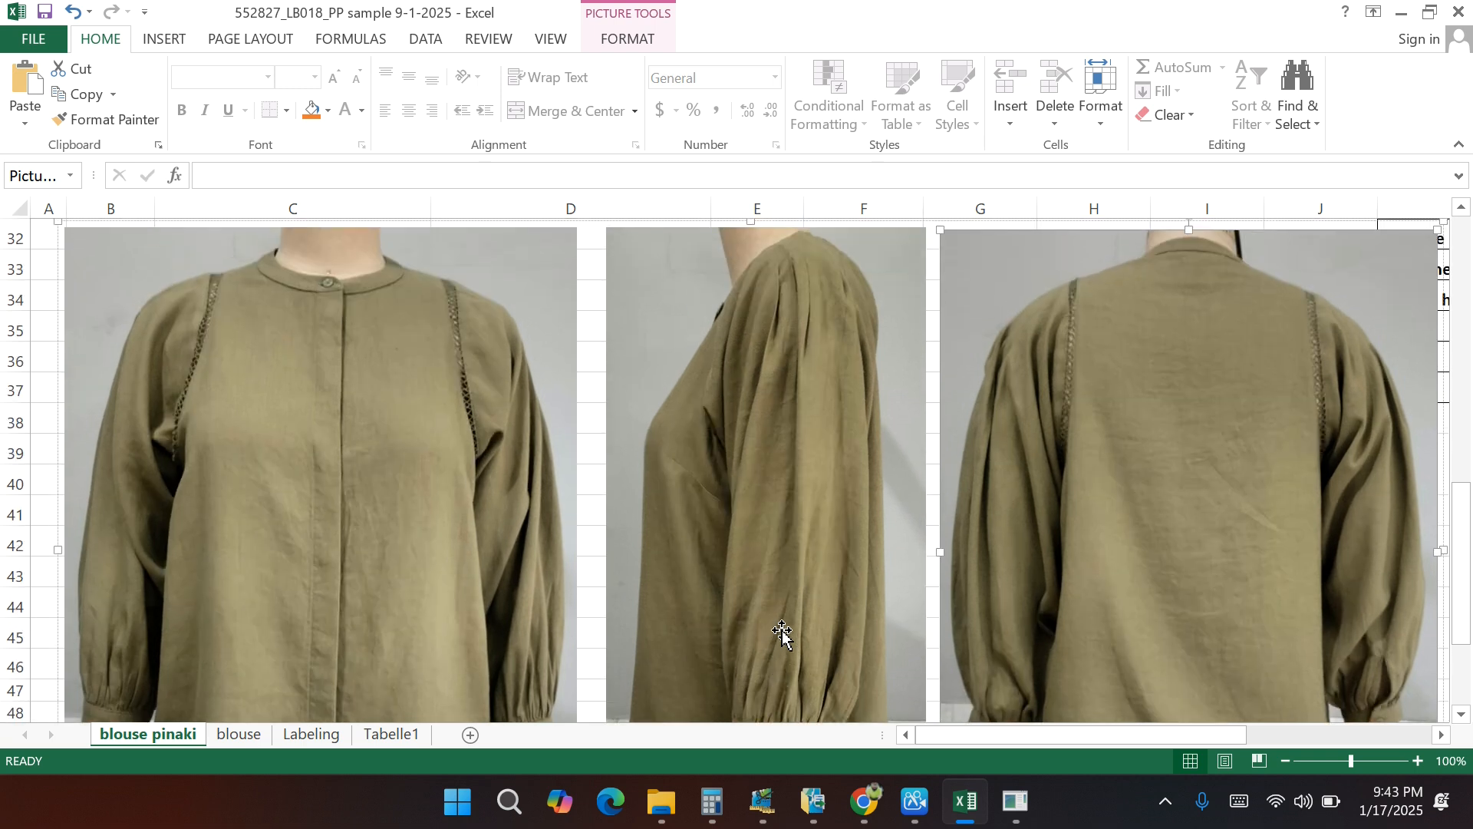
scroll(783, 633, up, 1)
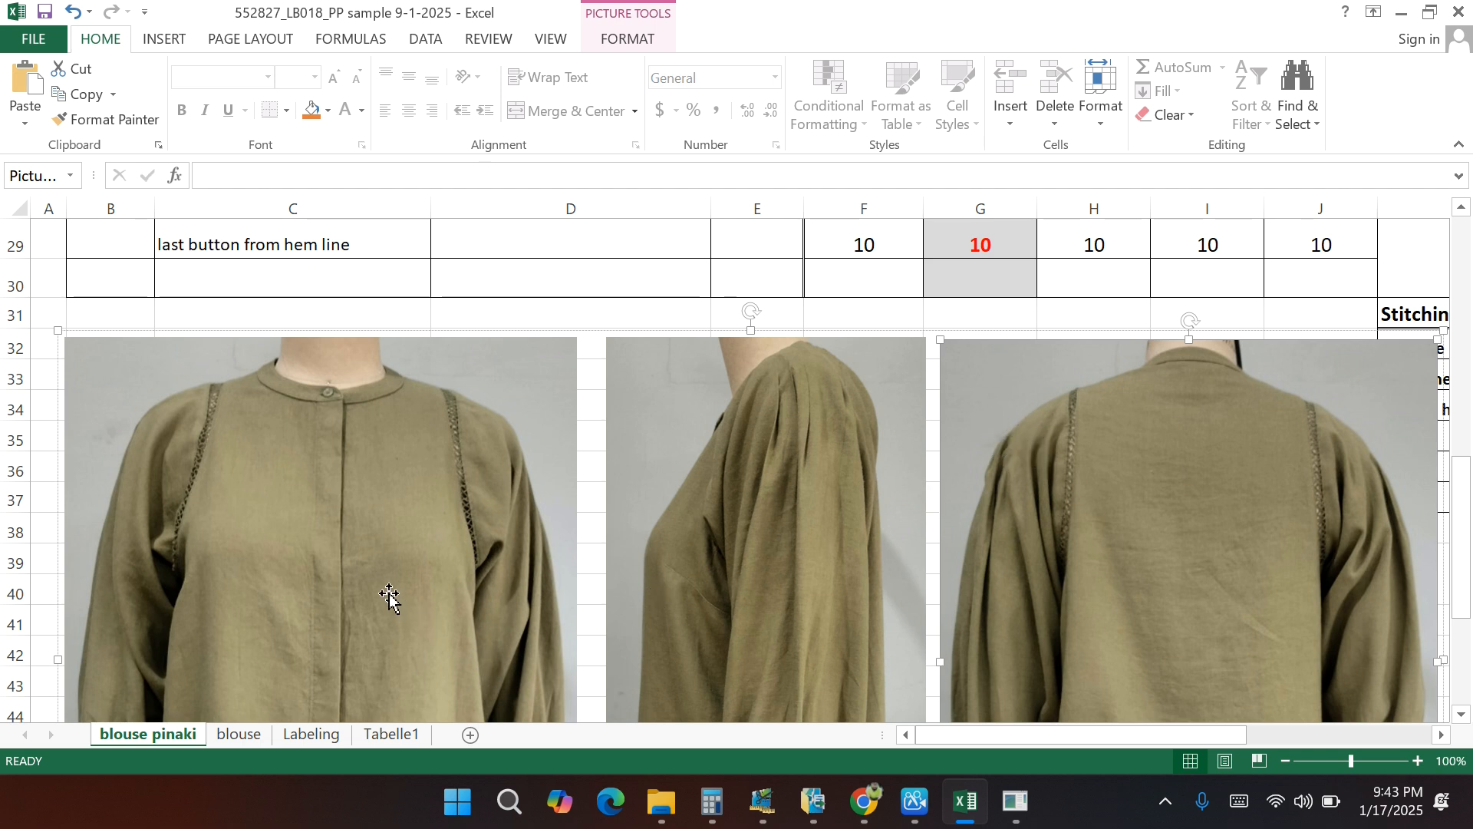
scroll(389, 598, down, 1)
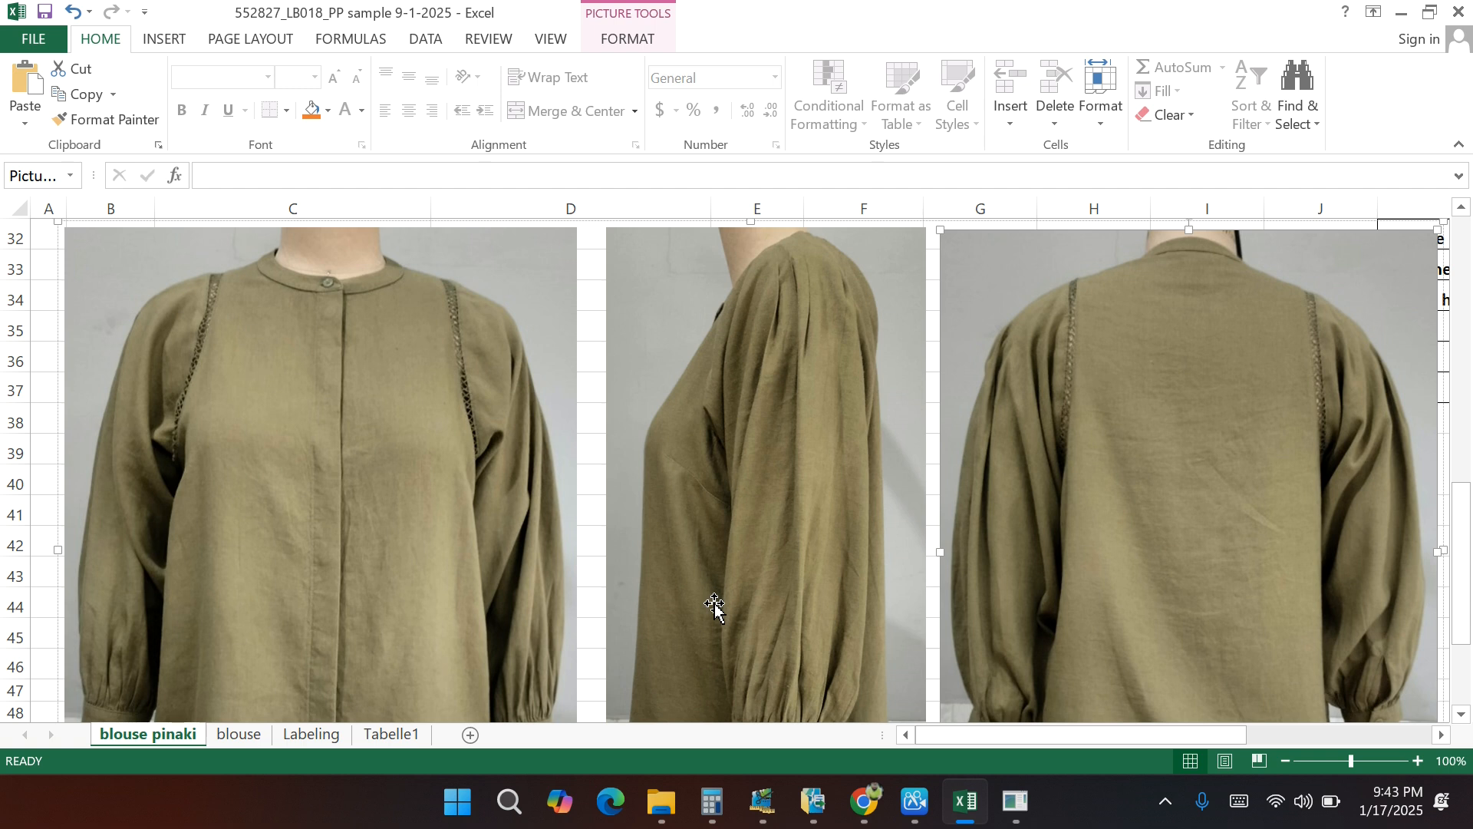
Step: Review the body measurement rows one by one, from front length through shoulder, armhole, chest and chest dart to 1/2 hem width
scroll(714, 607, up, 8)
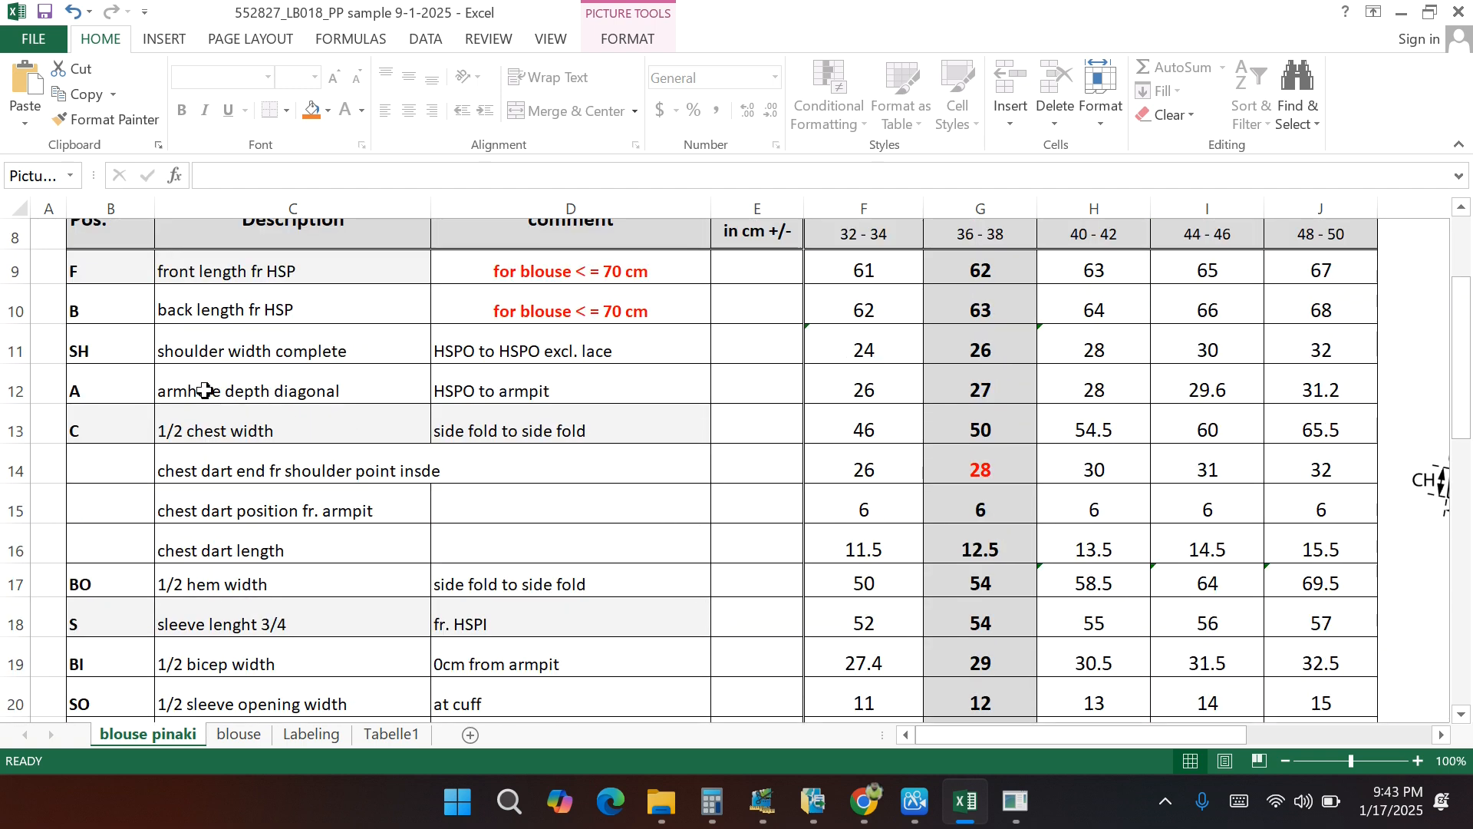
click(10, 270)
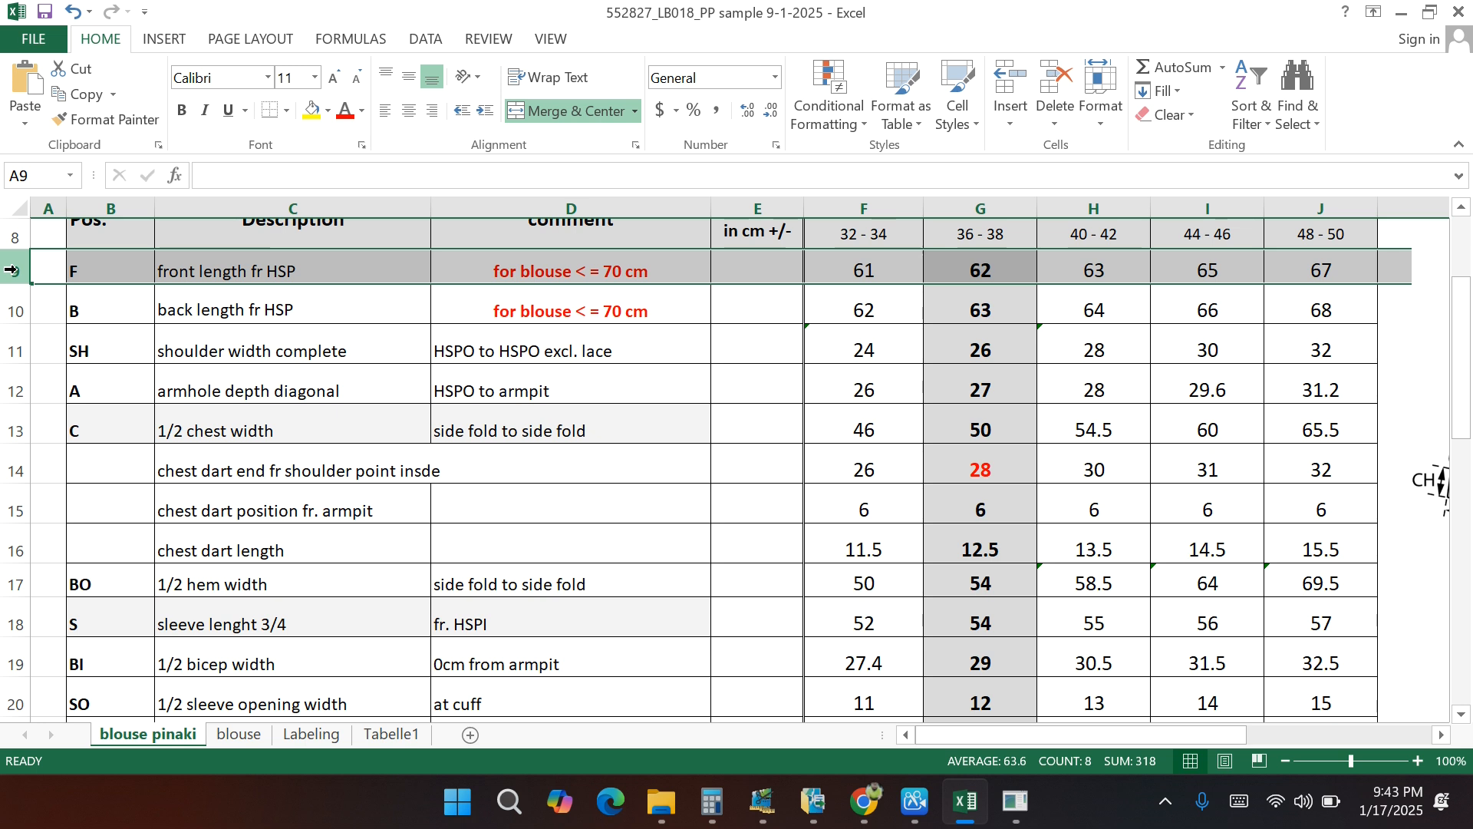
click(17, 308)
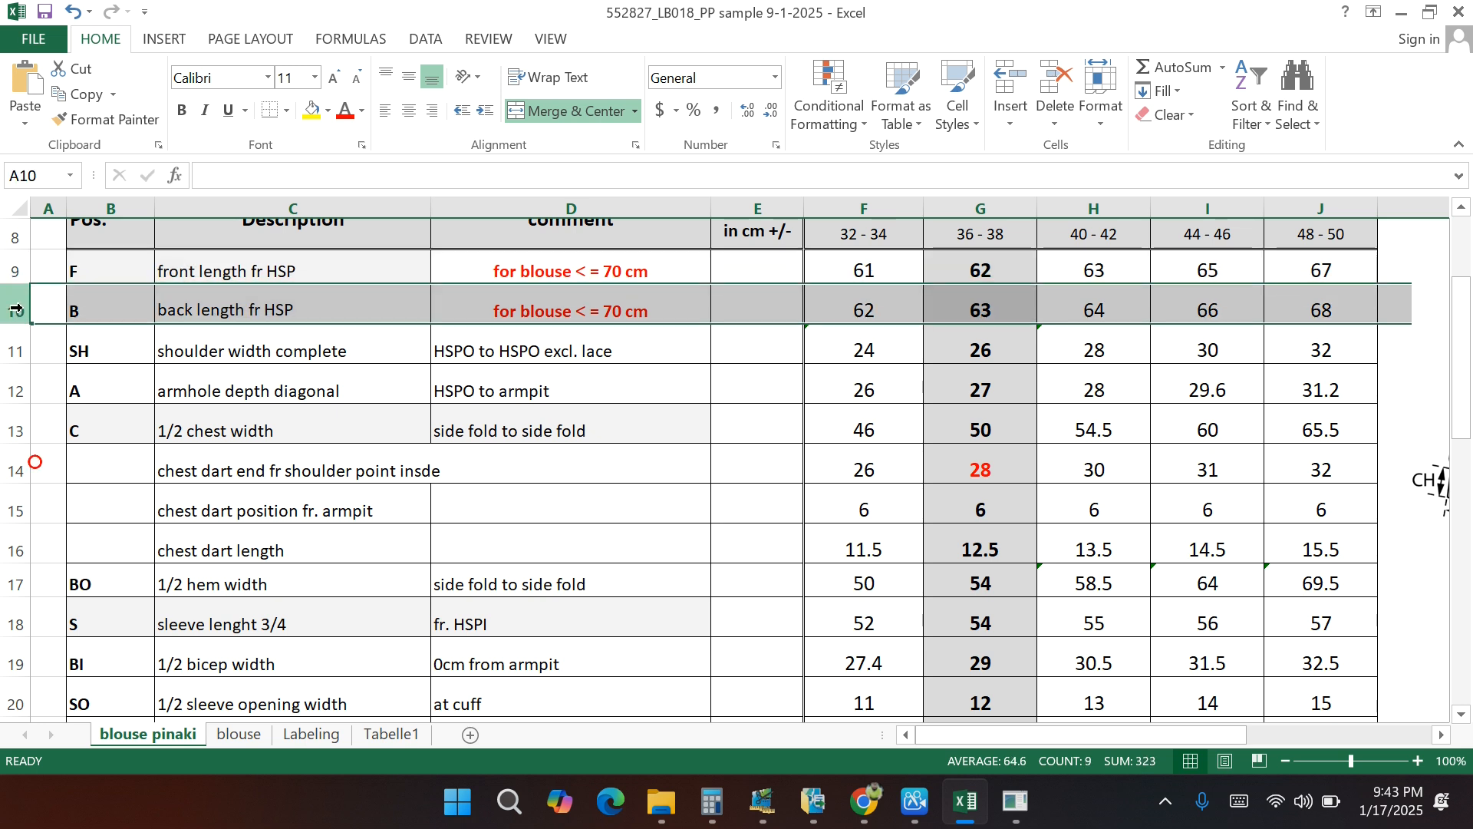
click(16, 350)
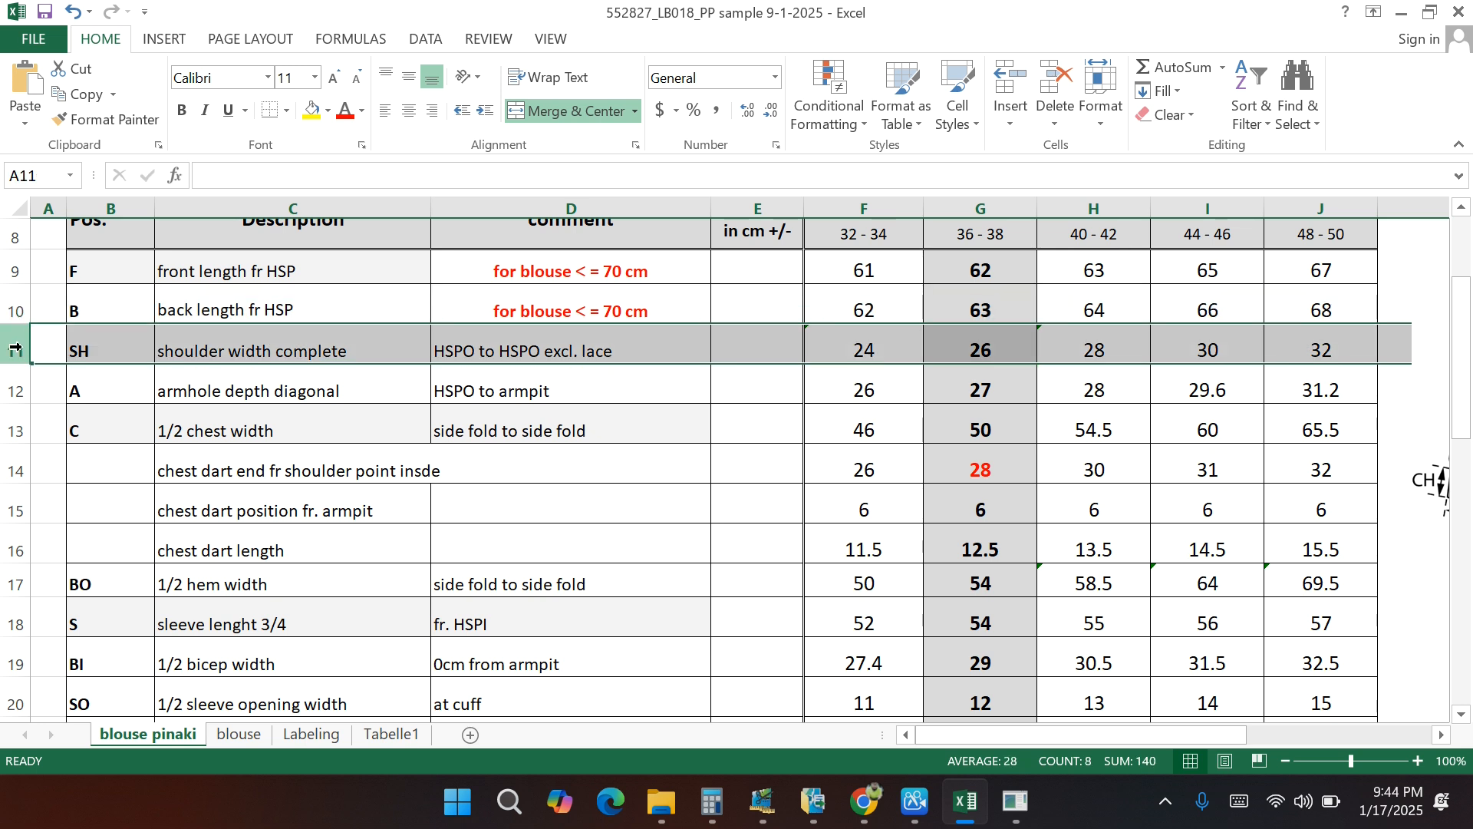
click(14, 389)
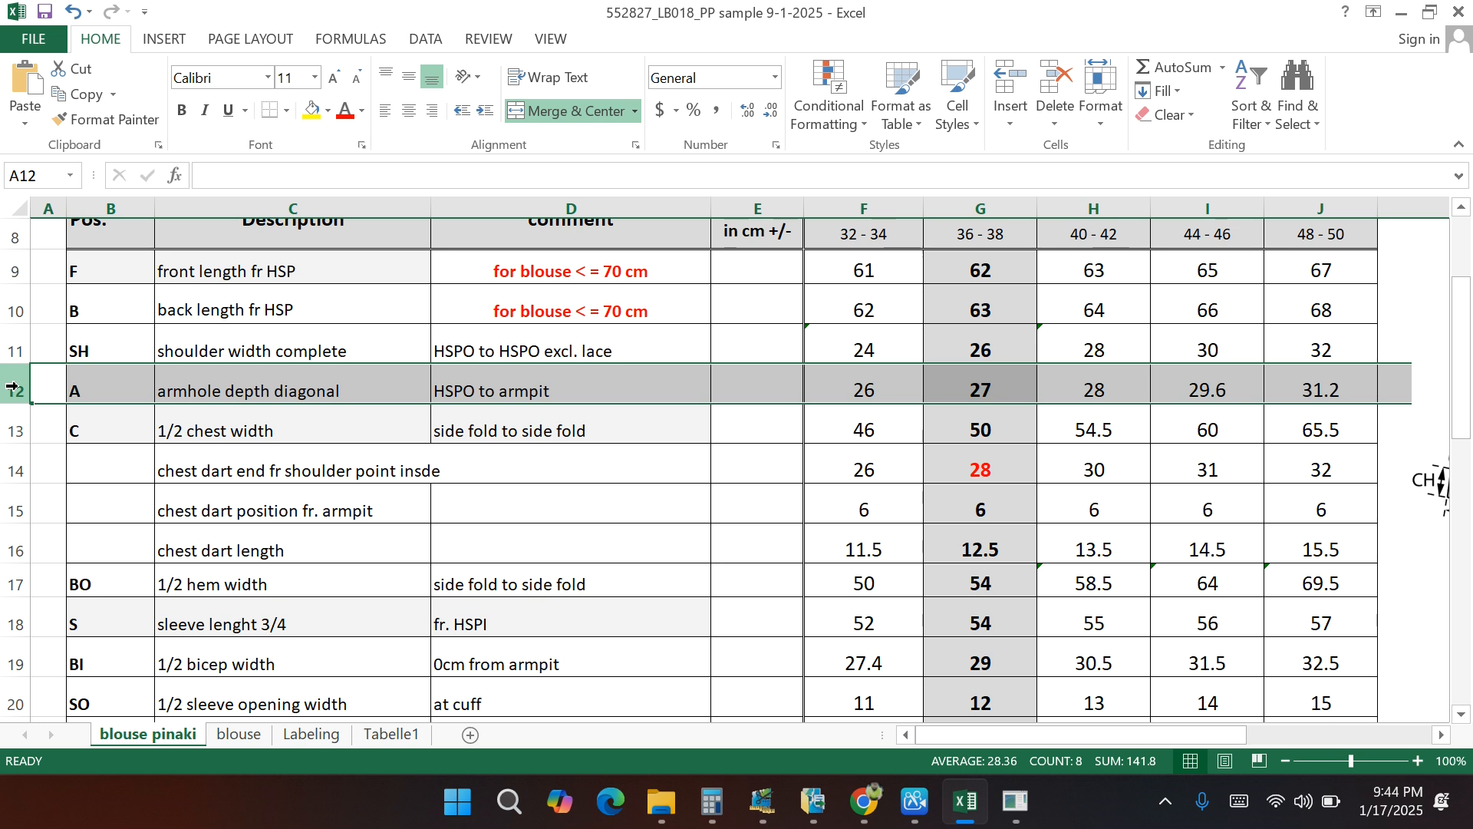
click(13, 431)
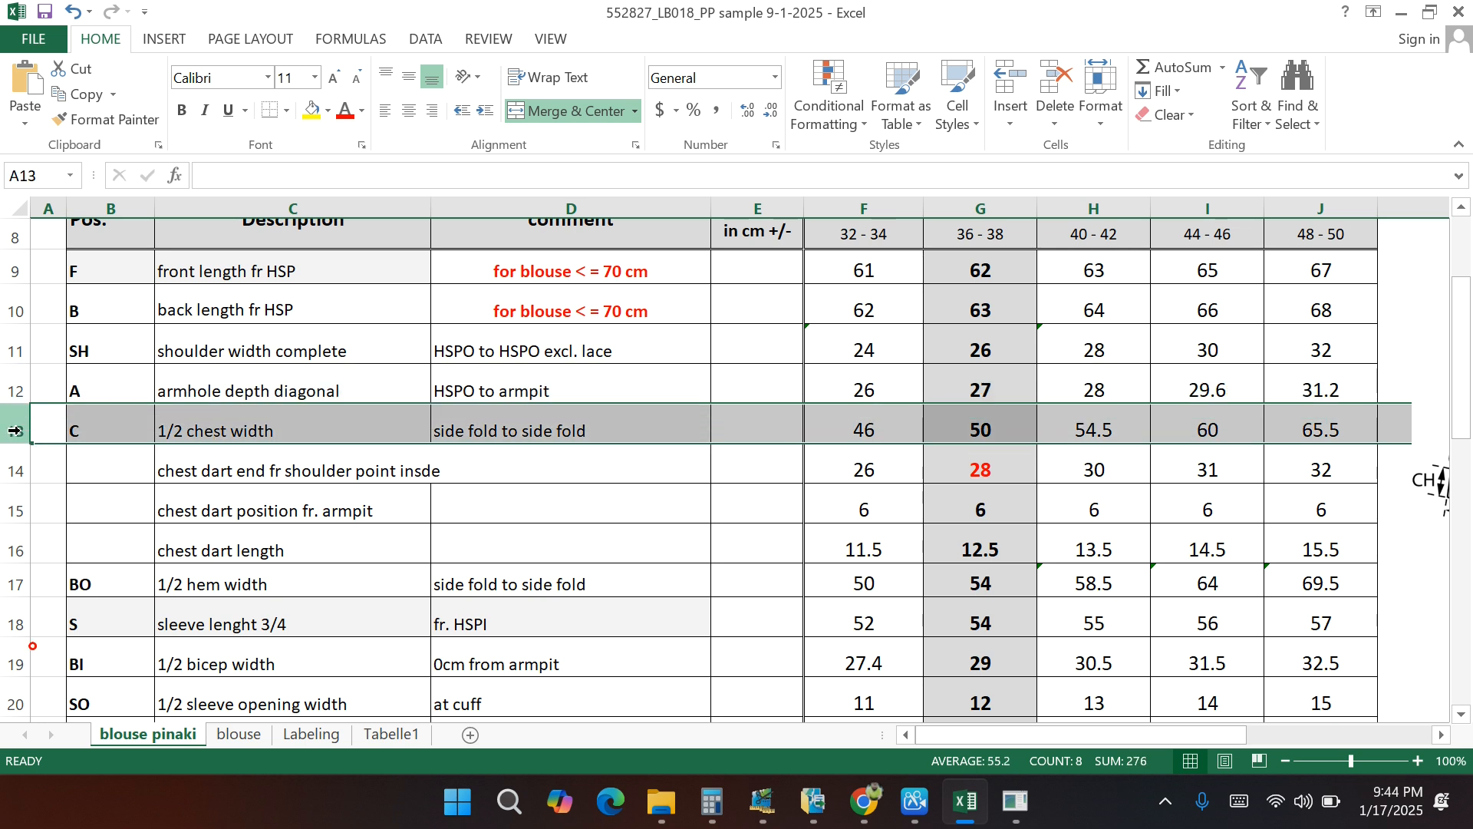
click(17, 471)
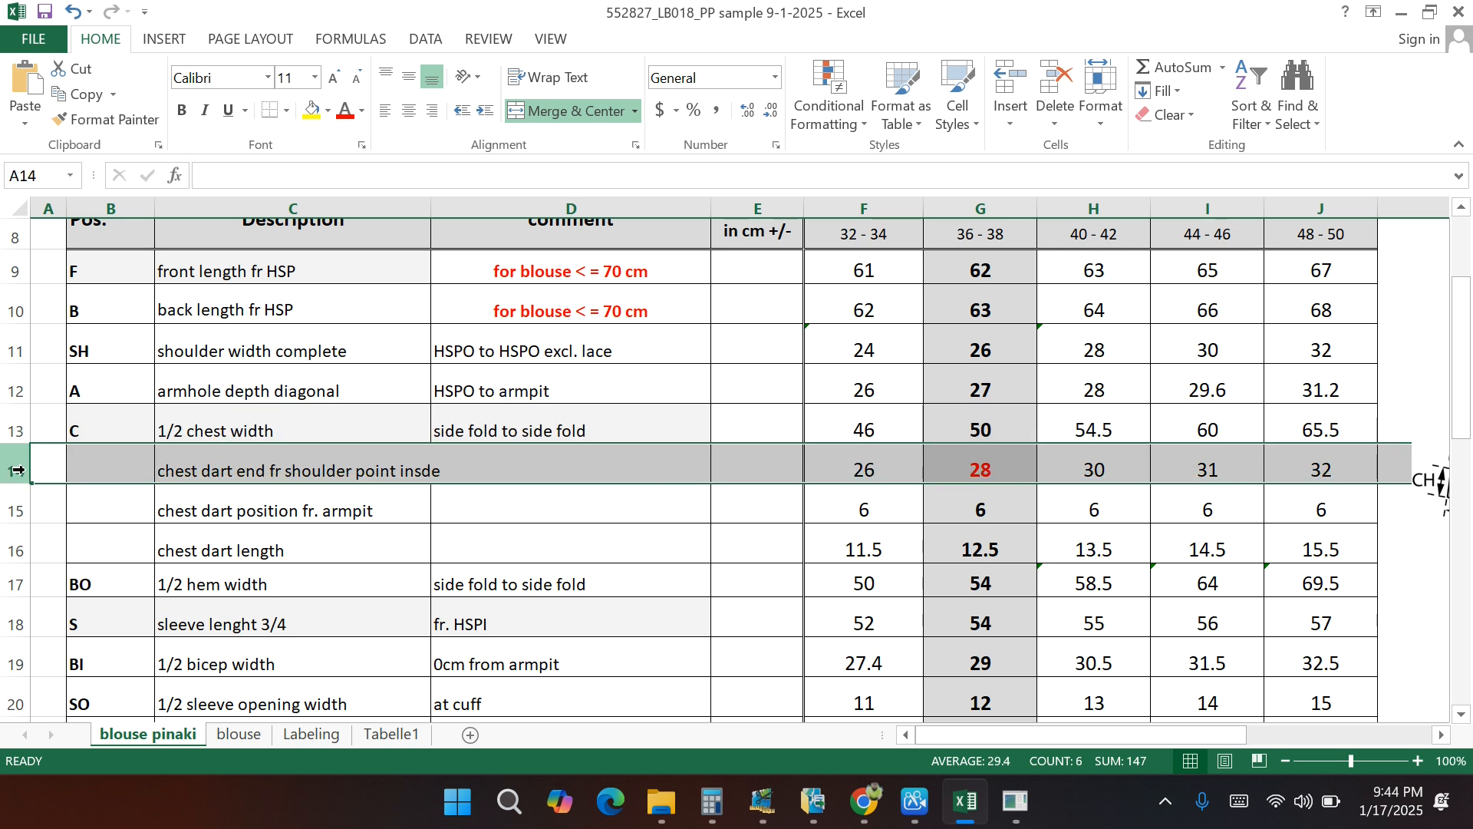
click(11, 512)
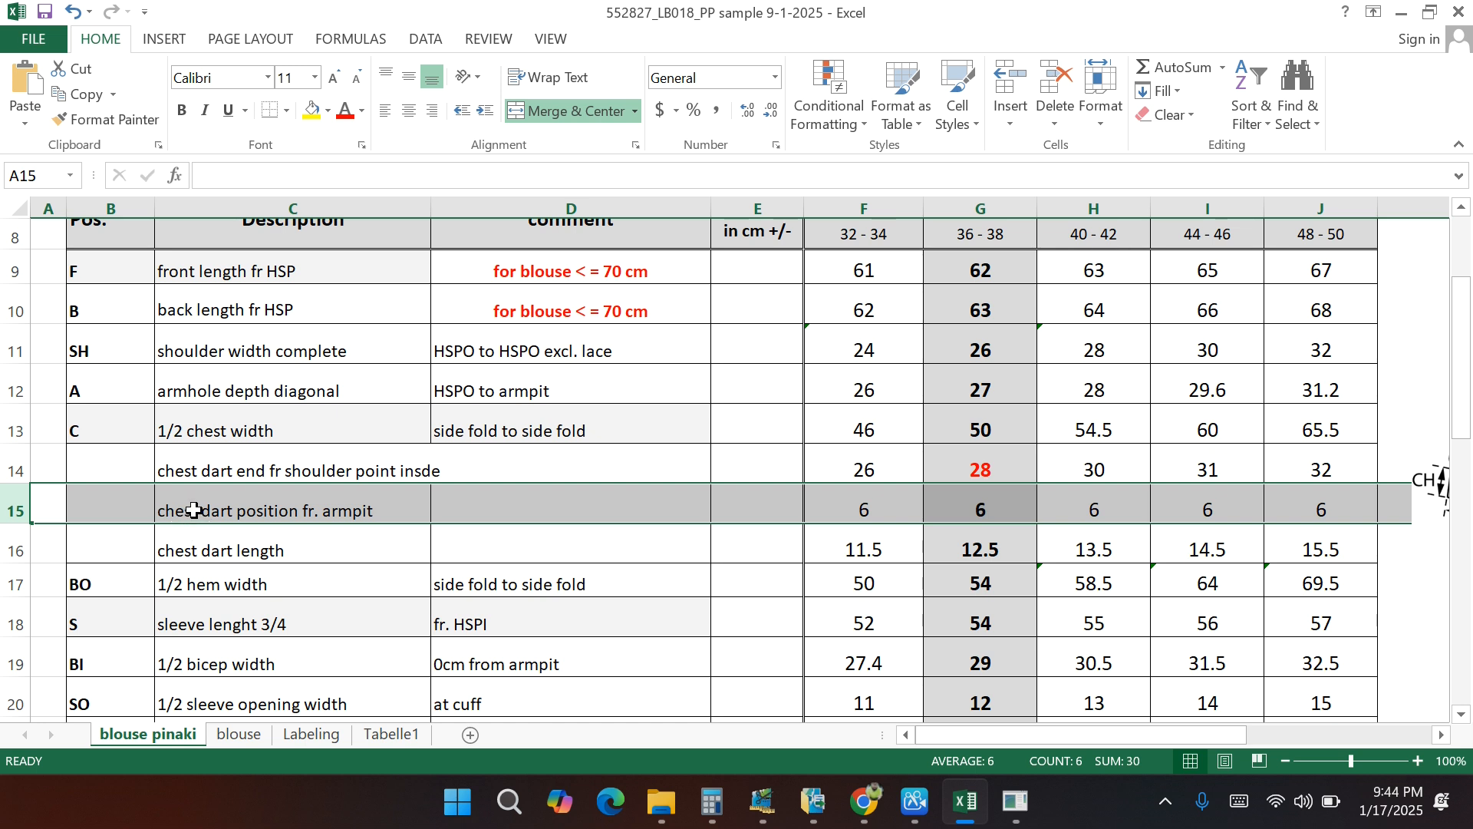
scroll(193, 511, down, 1)
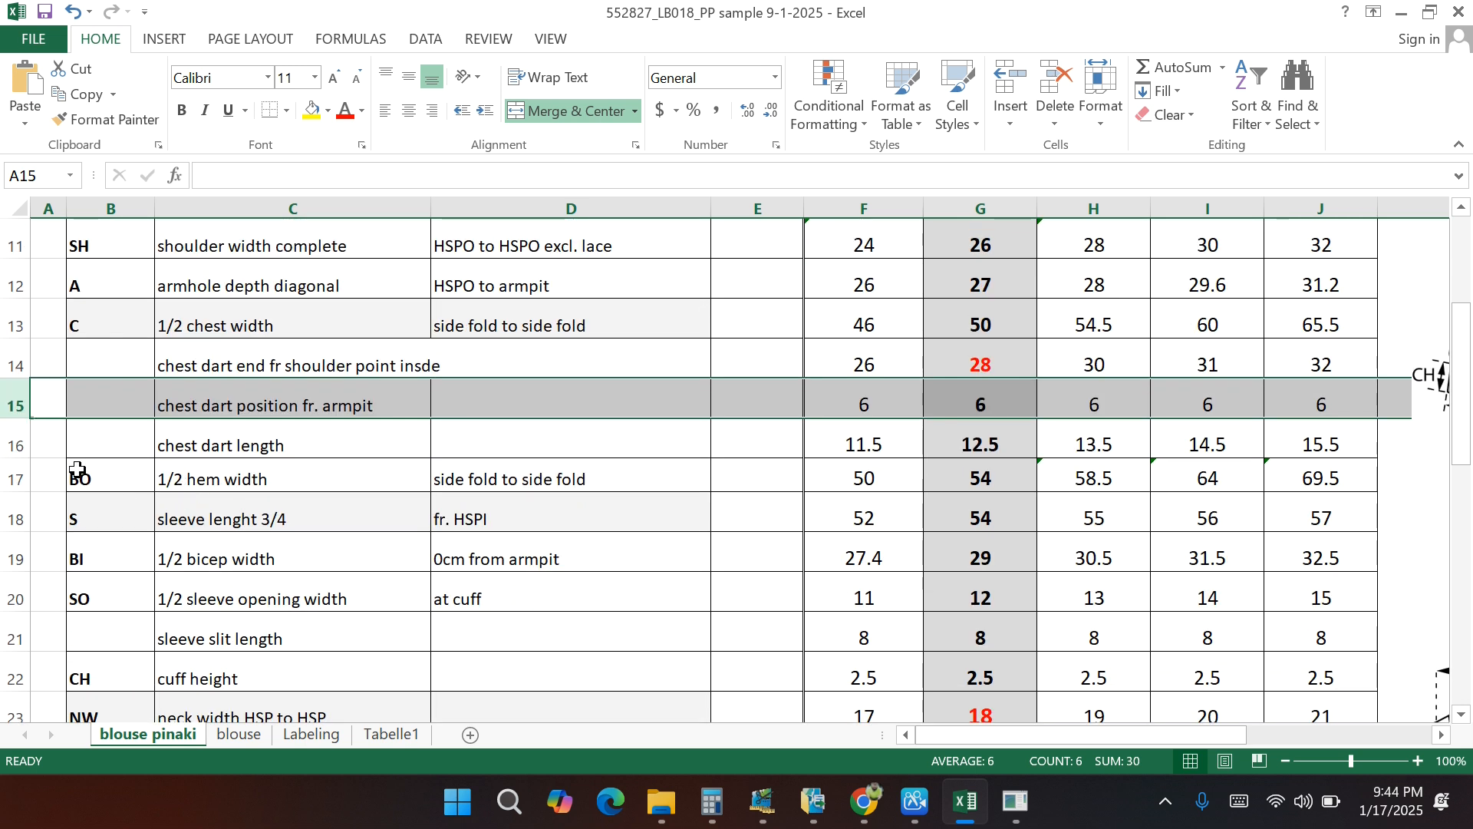
click(11, 444)
click(21, 482)
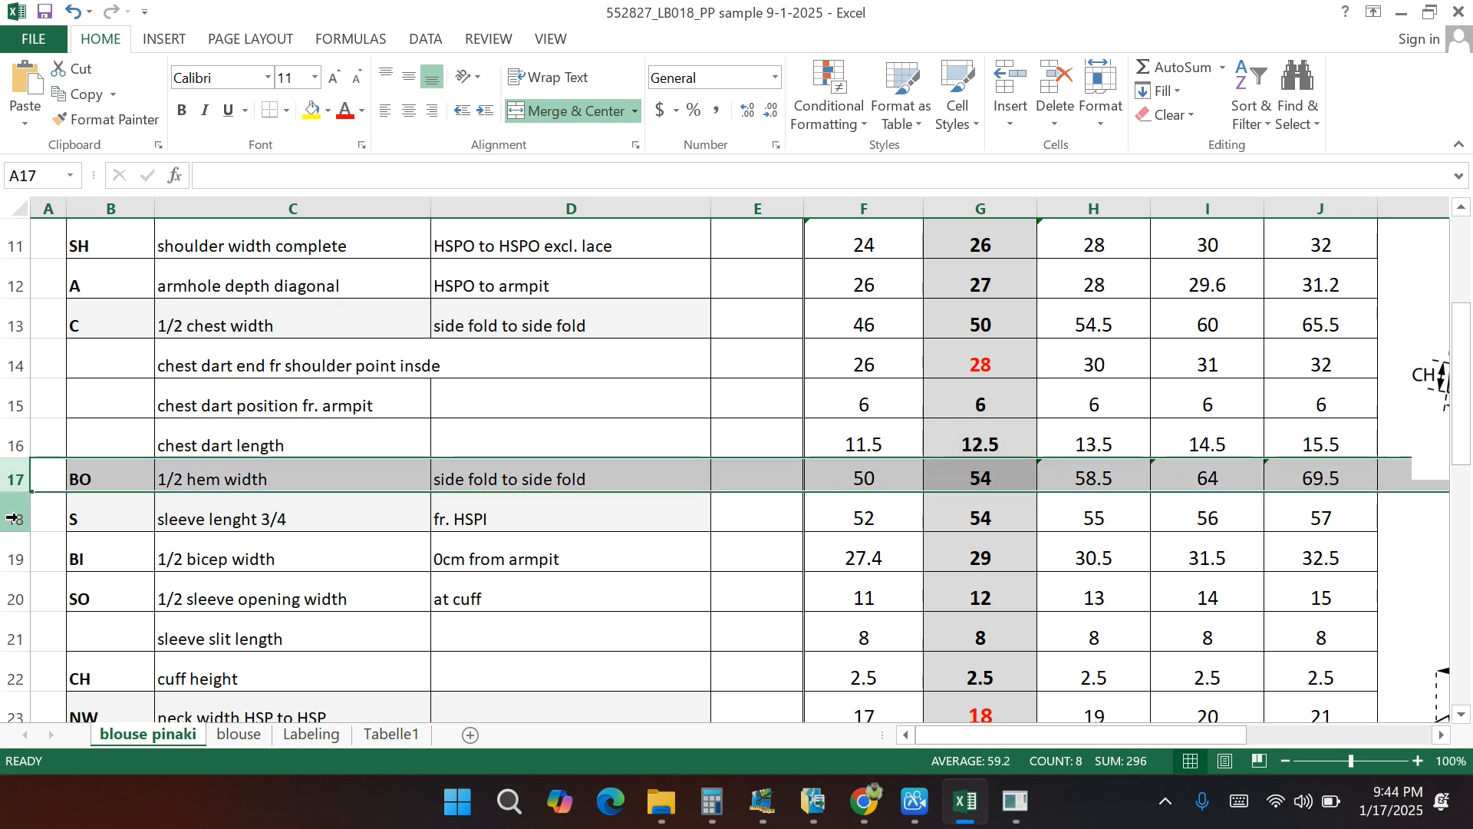
Step: Review the sleeve measurement rows in turn: 3/4 sleeve length, bicep width, sleeve opening, slit length and cuff height
click(12, 518)
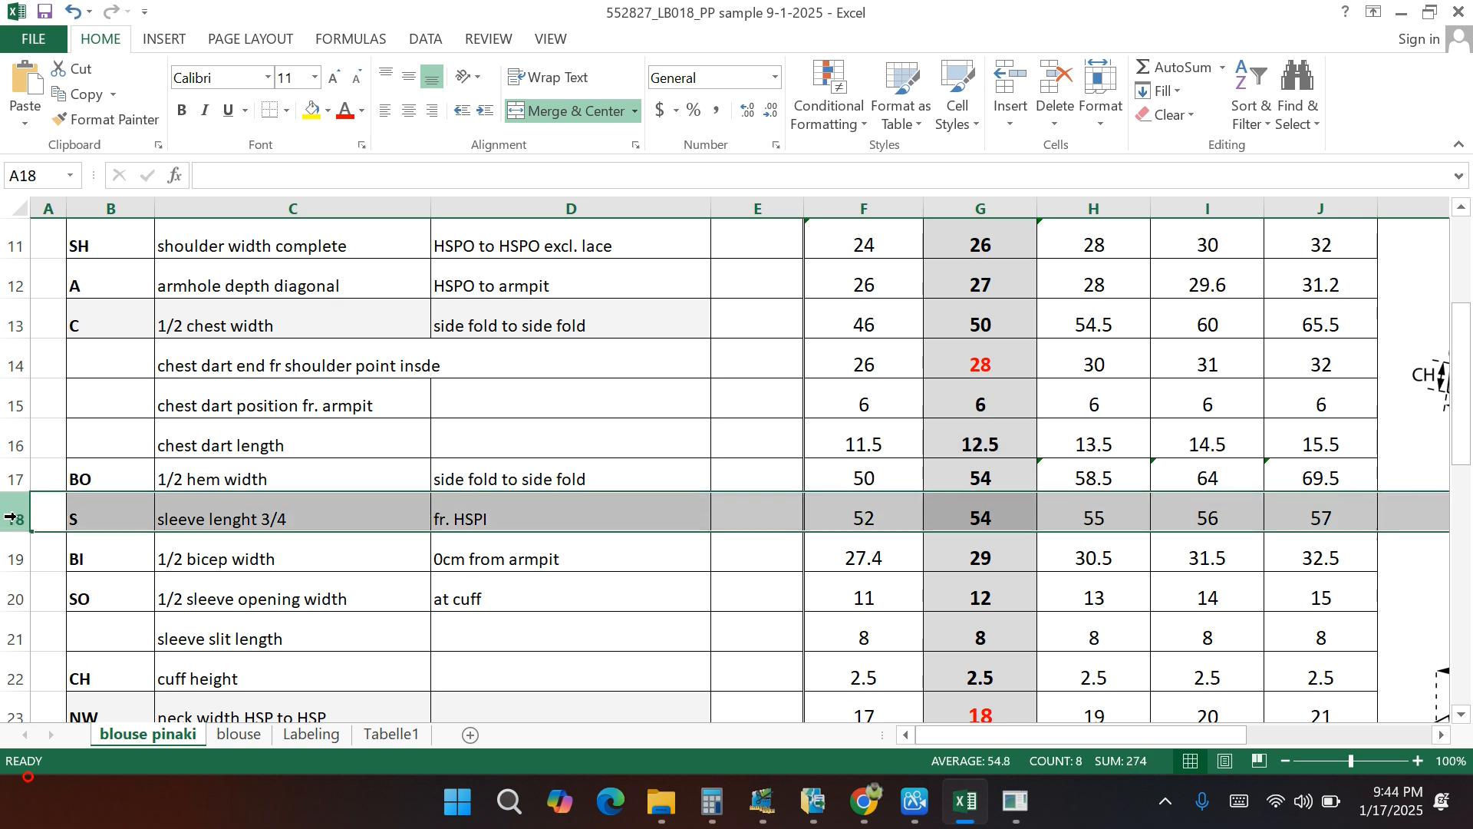
click(15, 561)
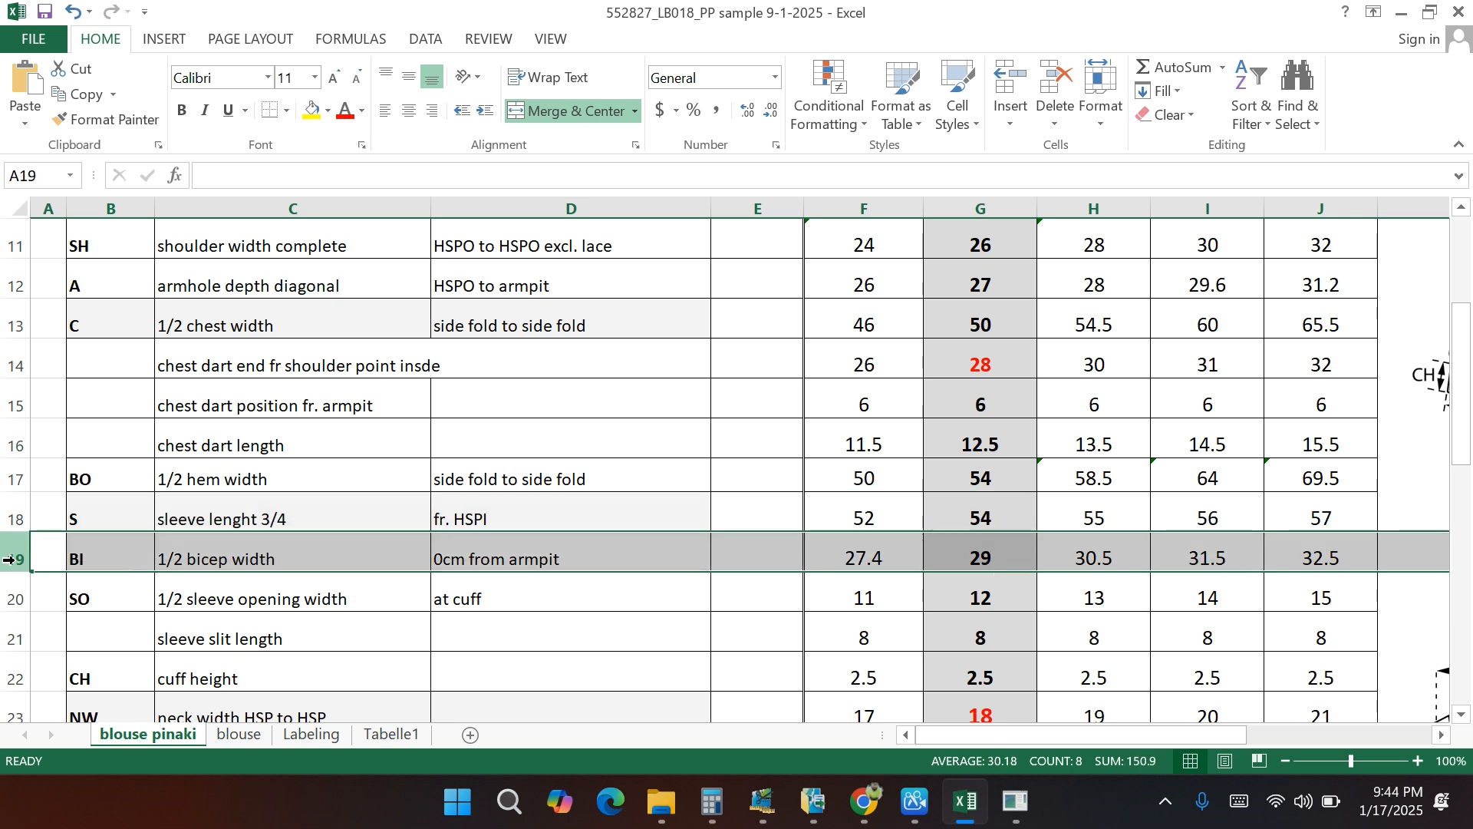
scroll(22, 568, down, 1)
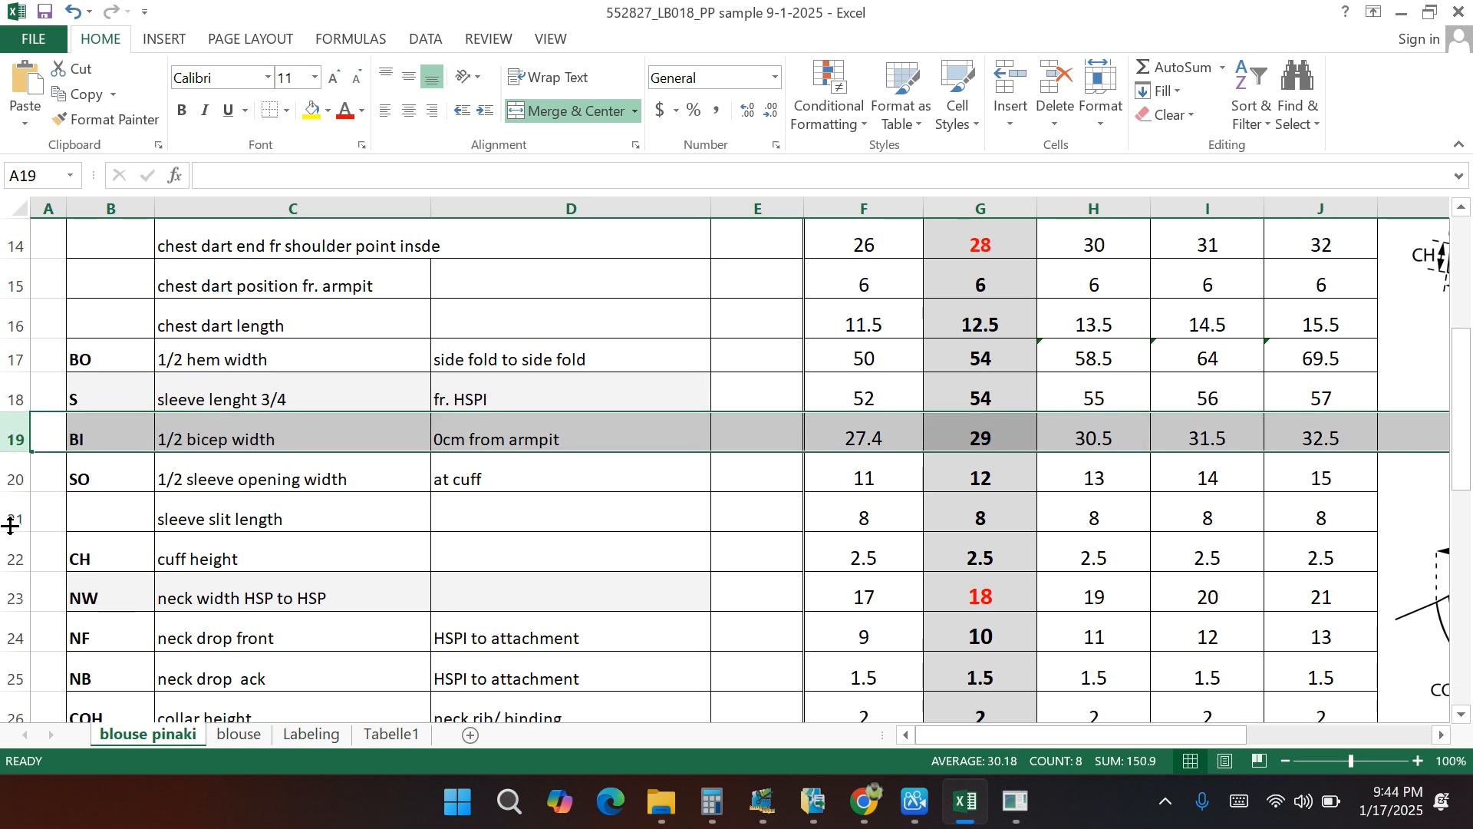
click(14, 479)
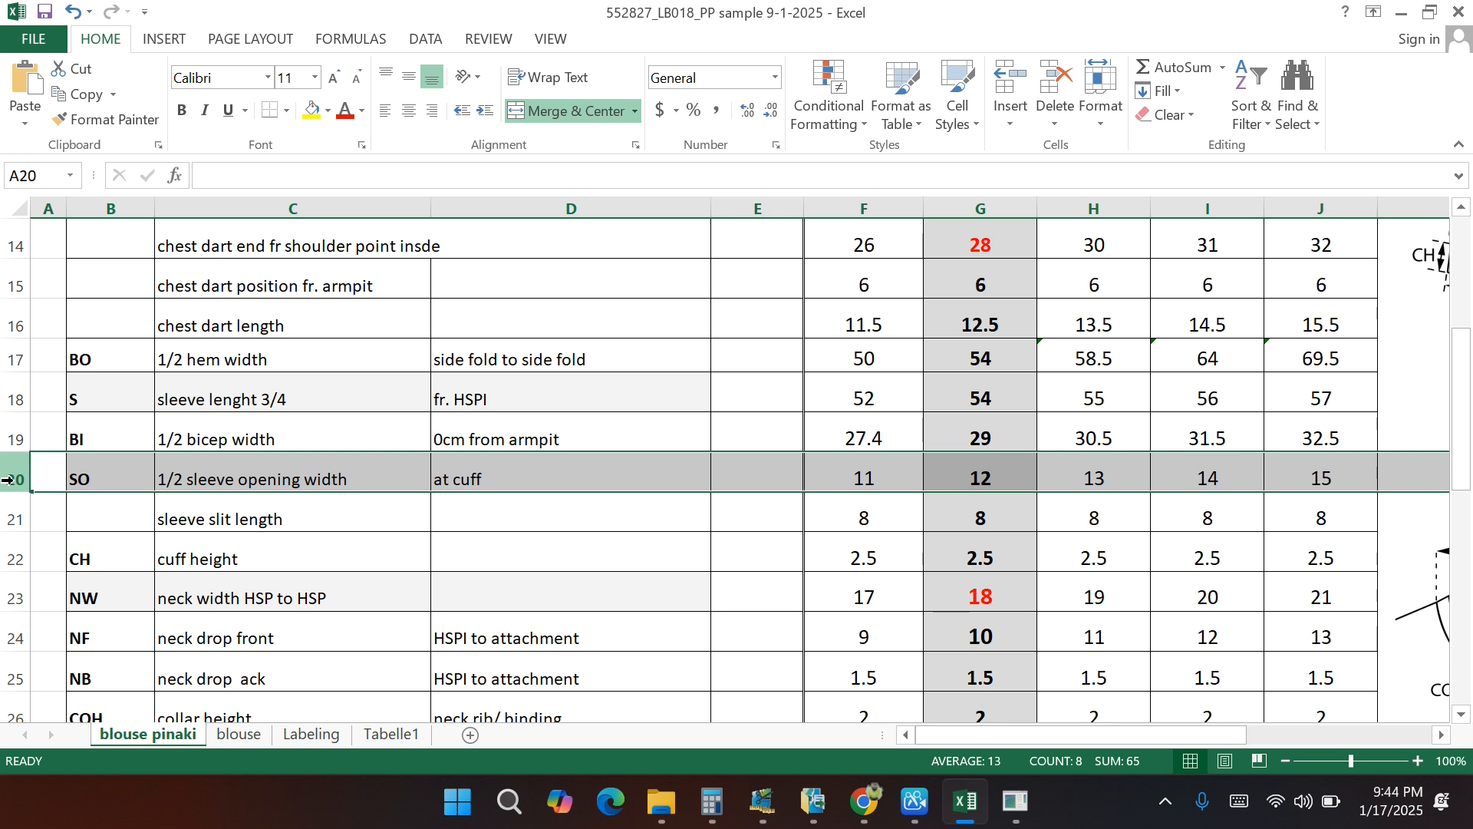
click(14, 519)
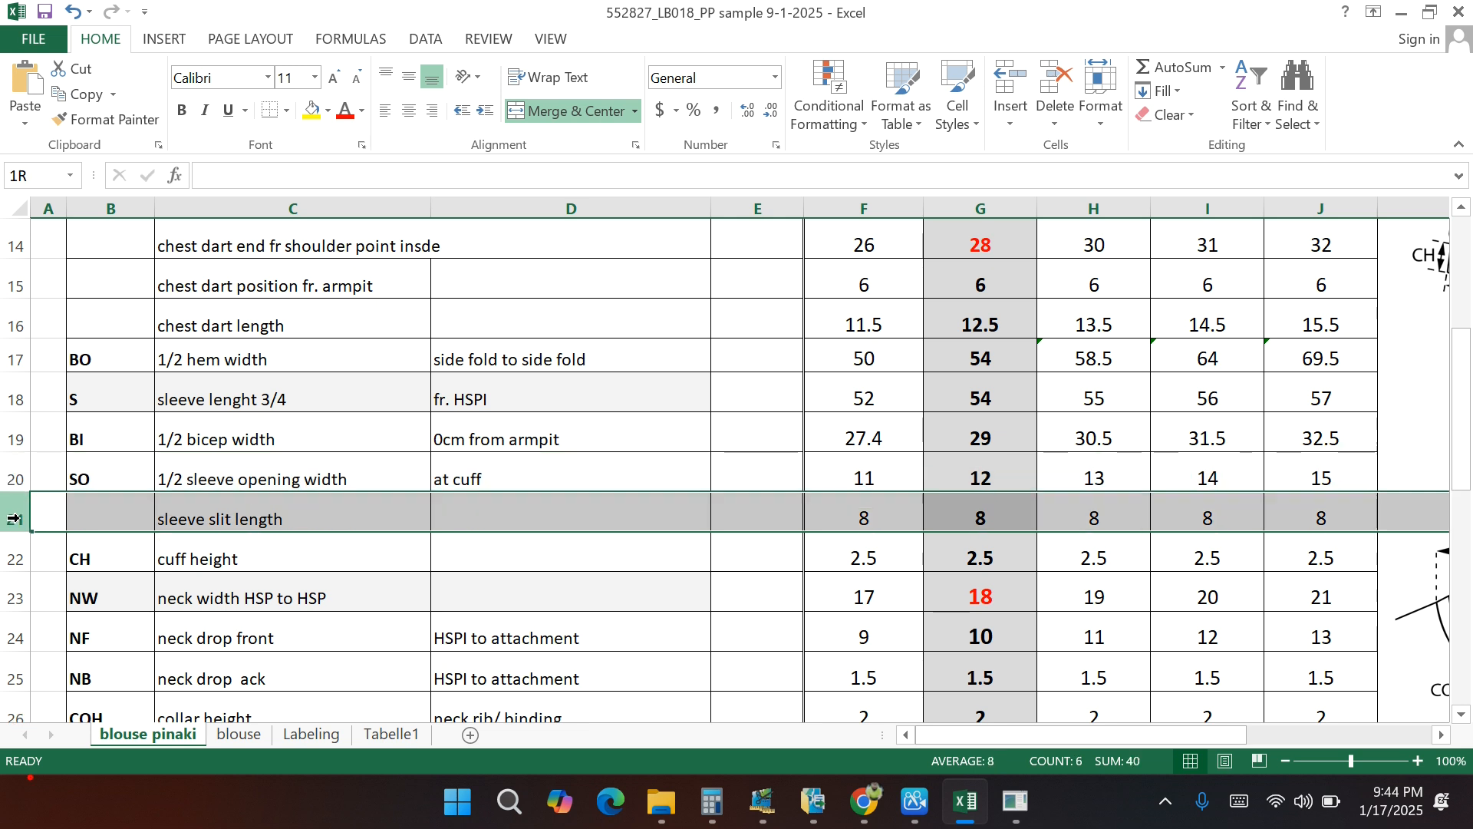
click(14, 558)
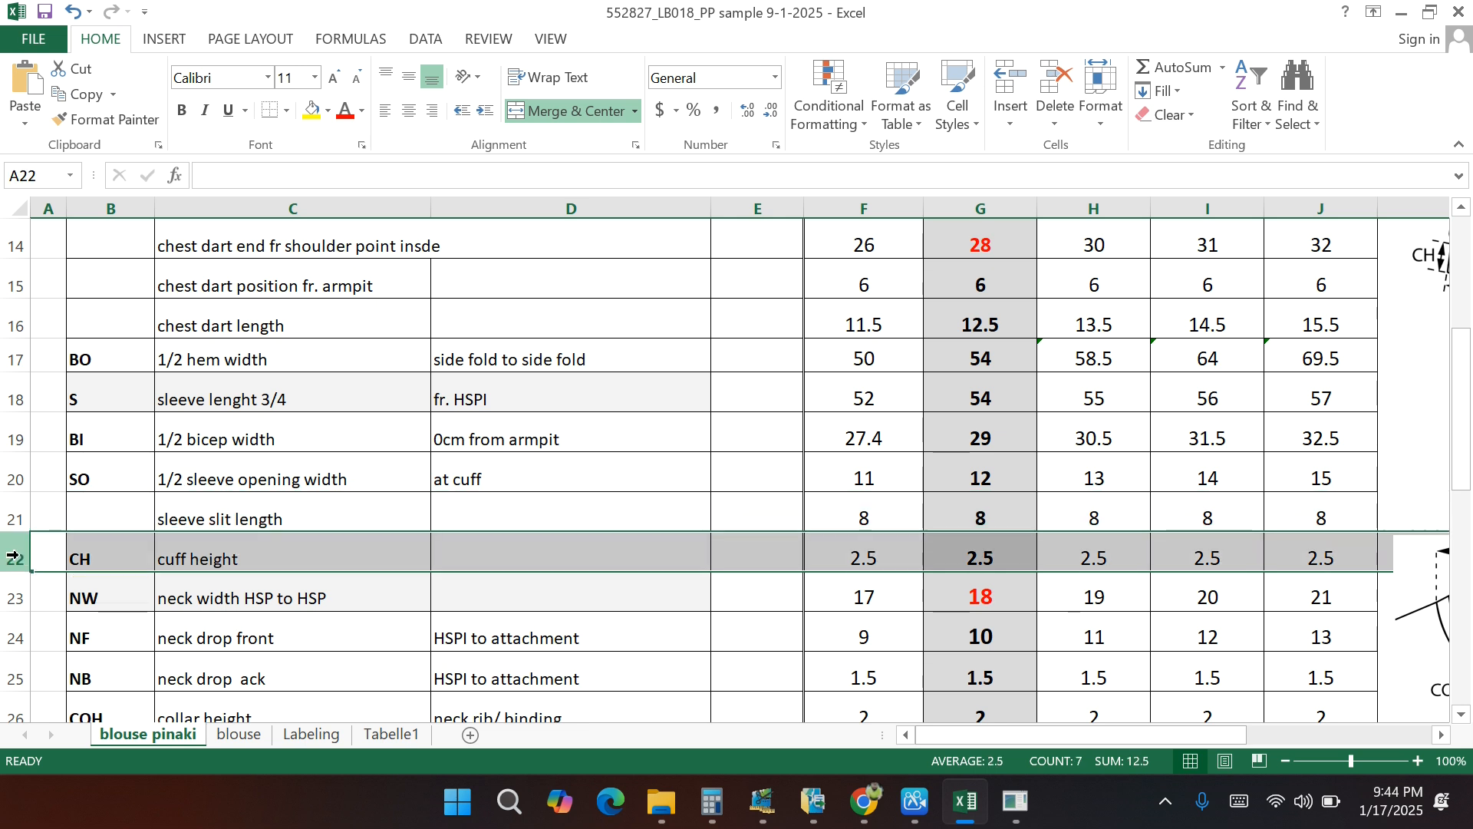
Step: Review the neck width, neck drop, collar height, placket width and first and last button position rows in turn
scroll(13, 555, down, 1)
click(6, 480)
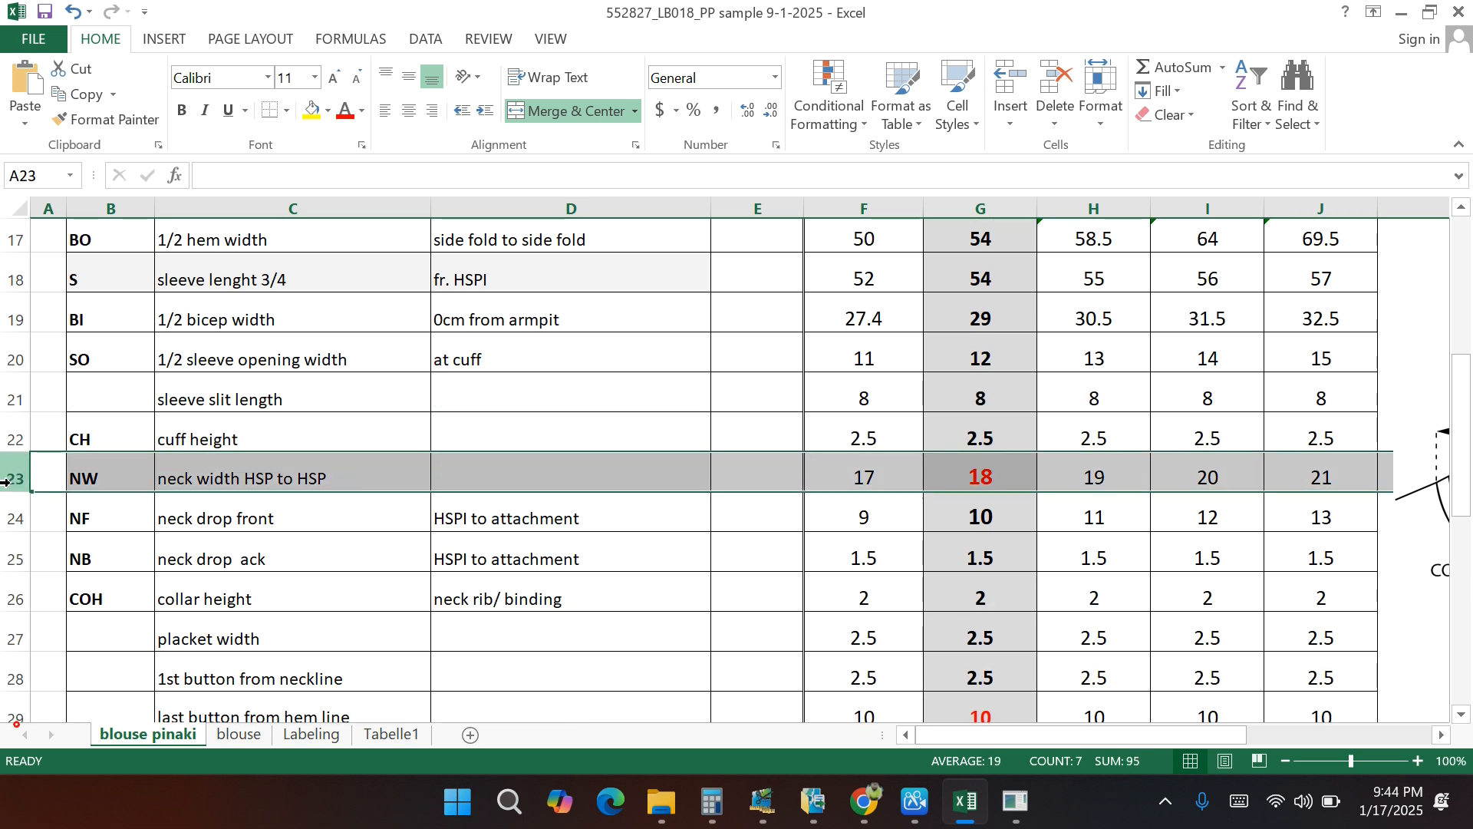
click(7, 517)
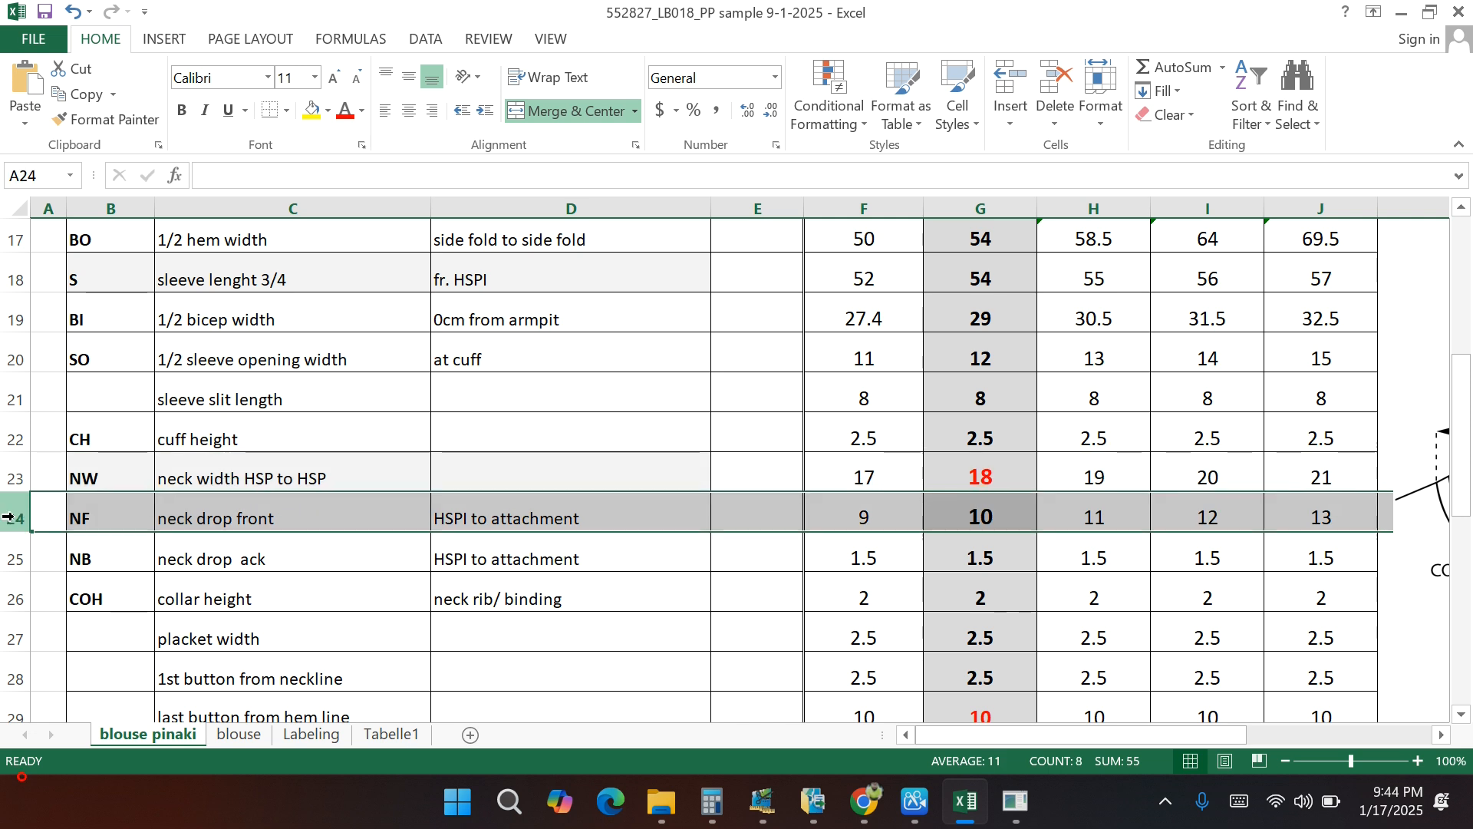
click(15, 554)
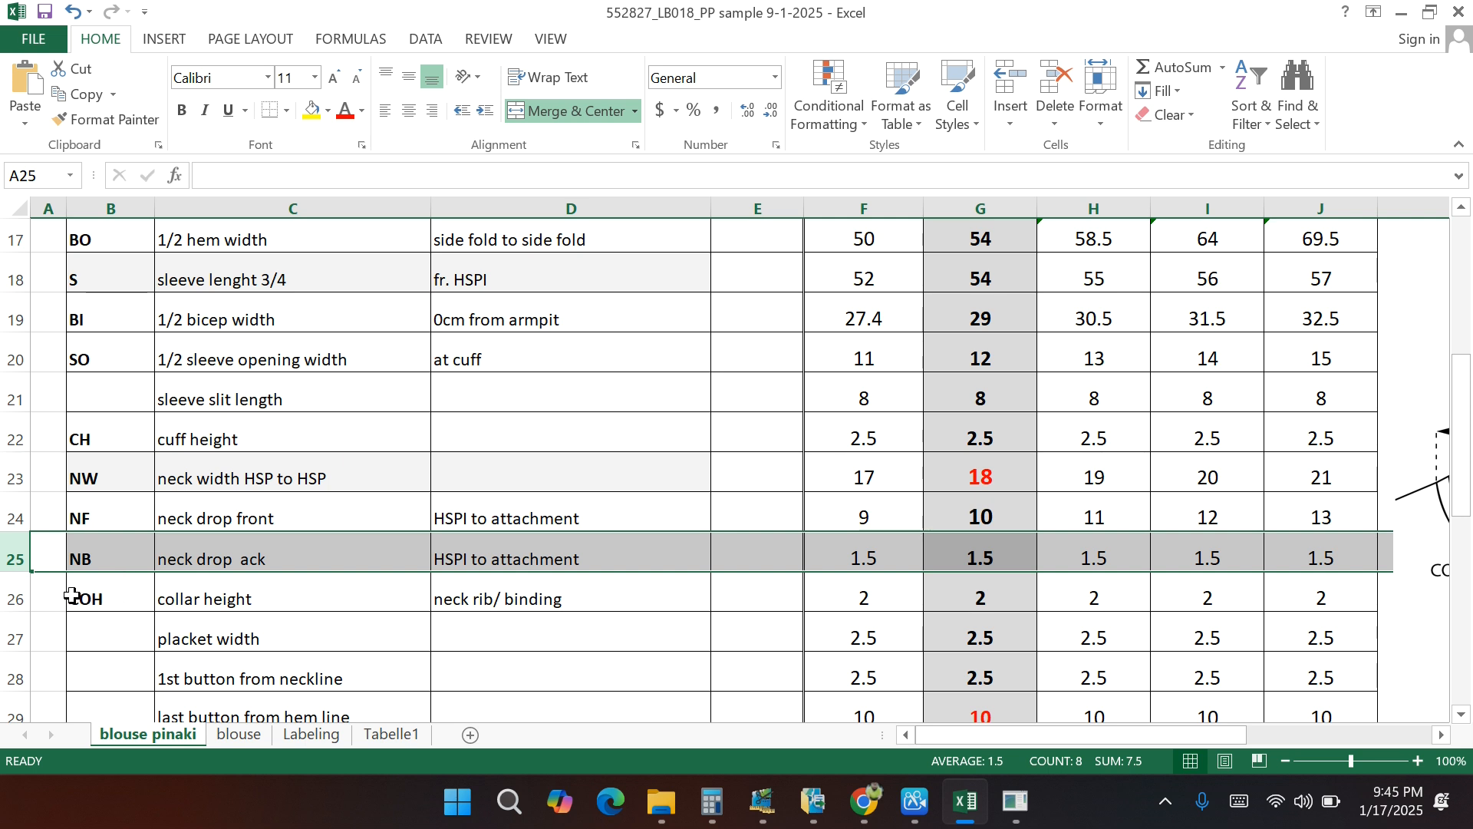
click(7, 599)
scroll(8, 599, down, 1)
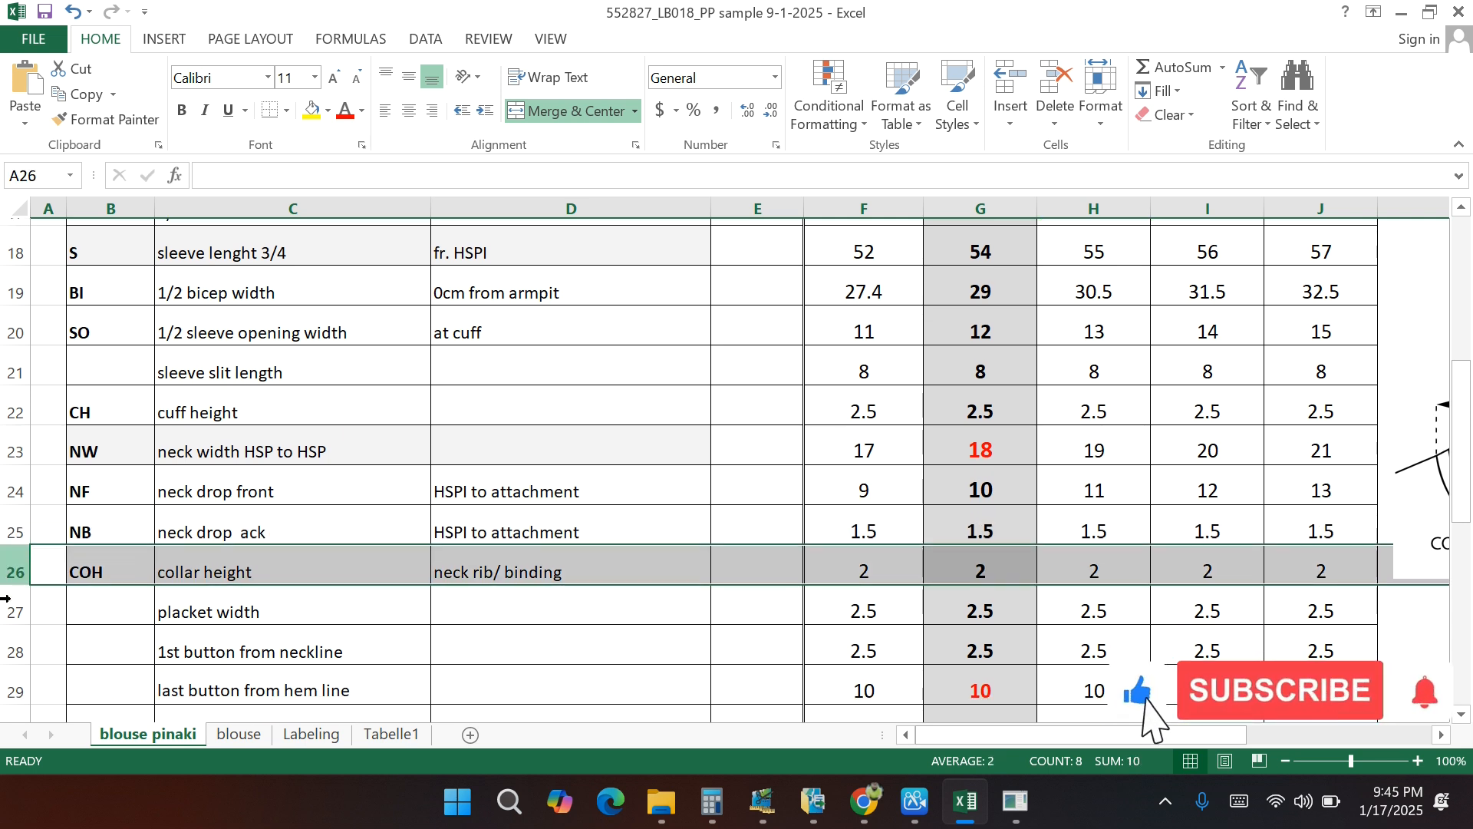
click(14, 530)
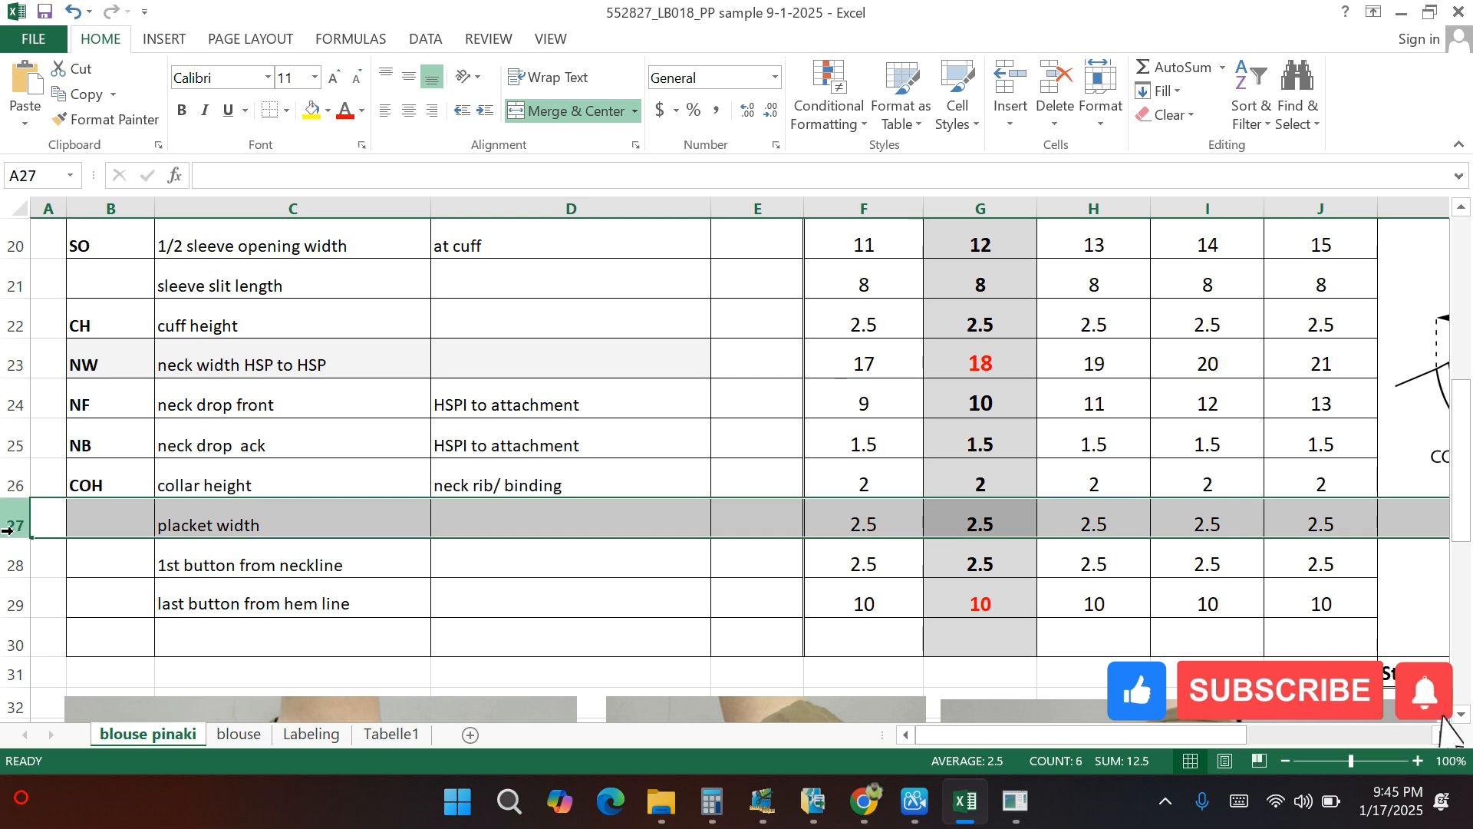
click(11, 564)
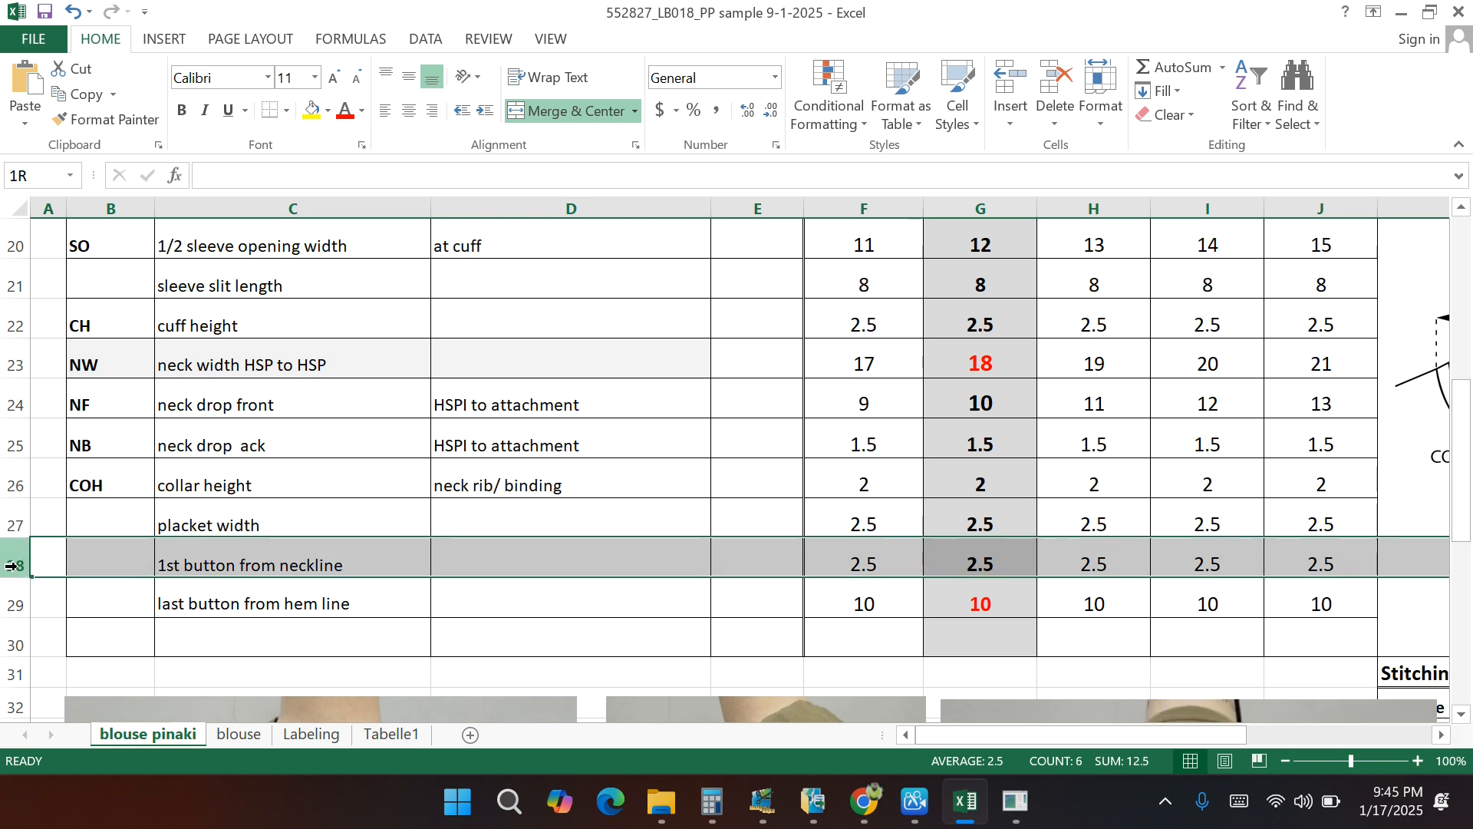
click(9, 605)
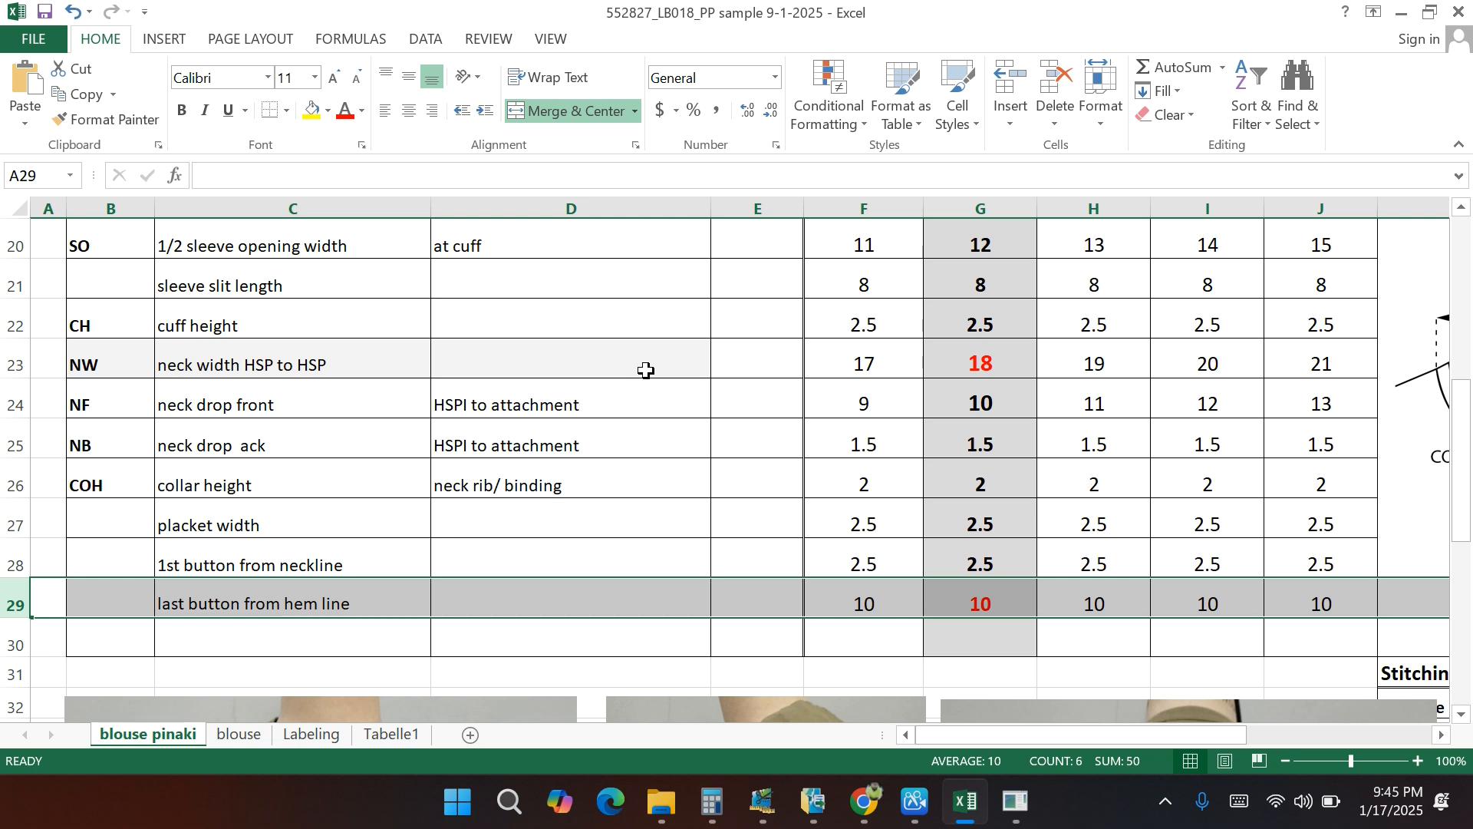
Step: Recheck the front length and 1/2 chest width rows, and switch to the empty work area in Pattern Design
scroll(845, 500, up, 5)
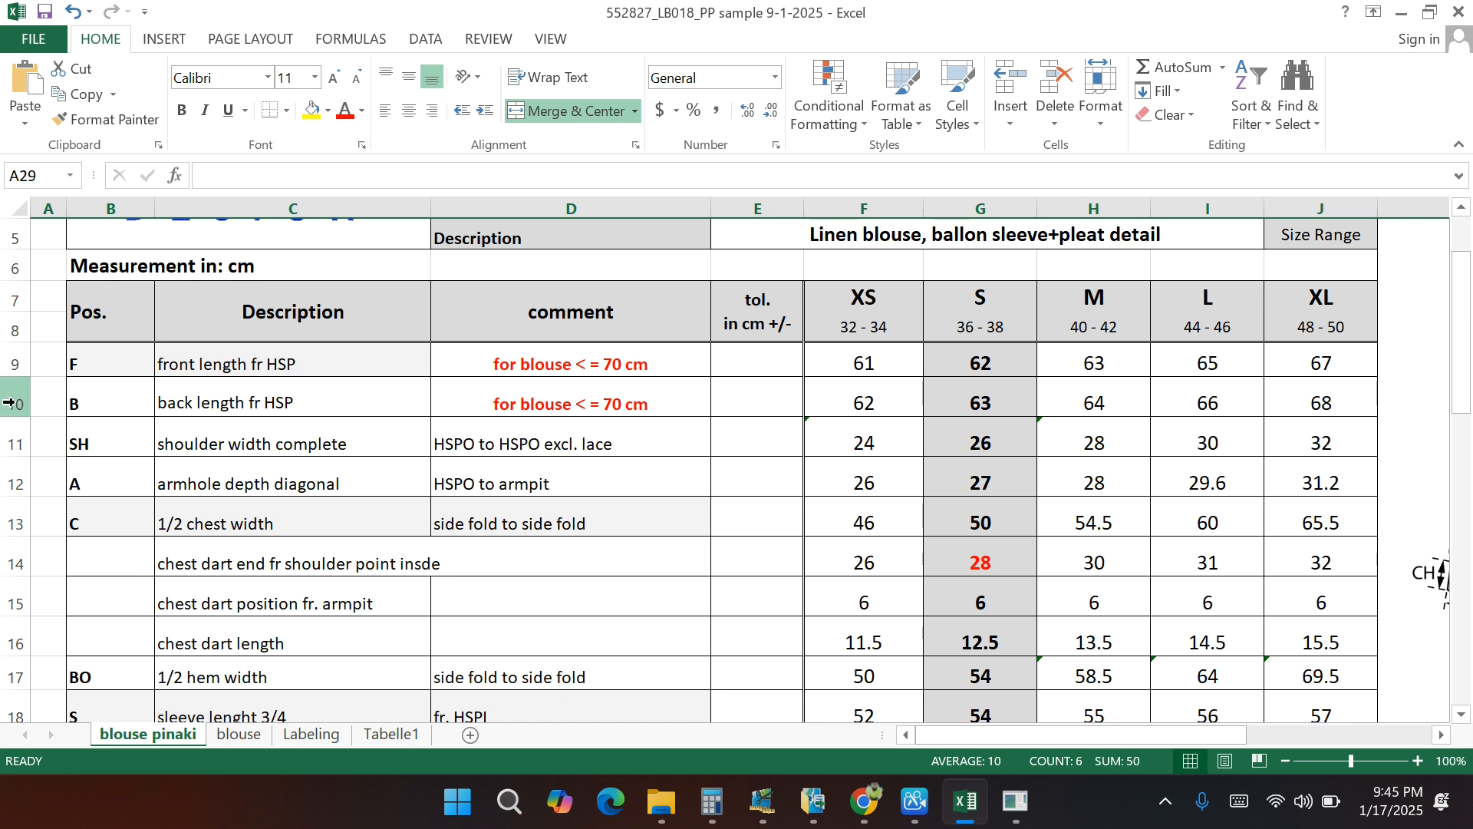
click(12, 363)
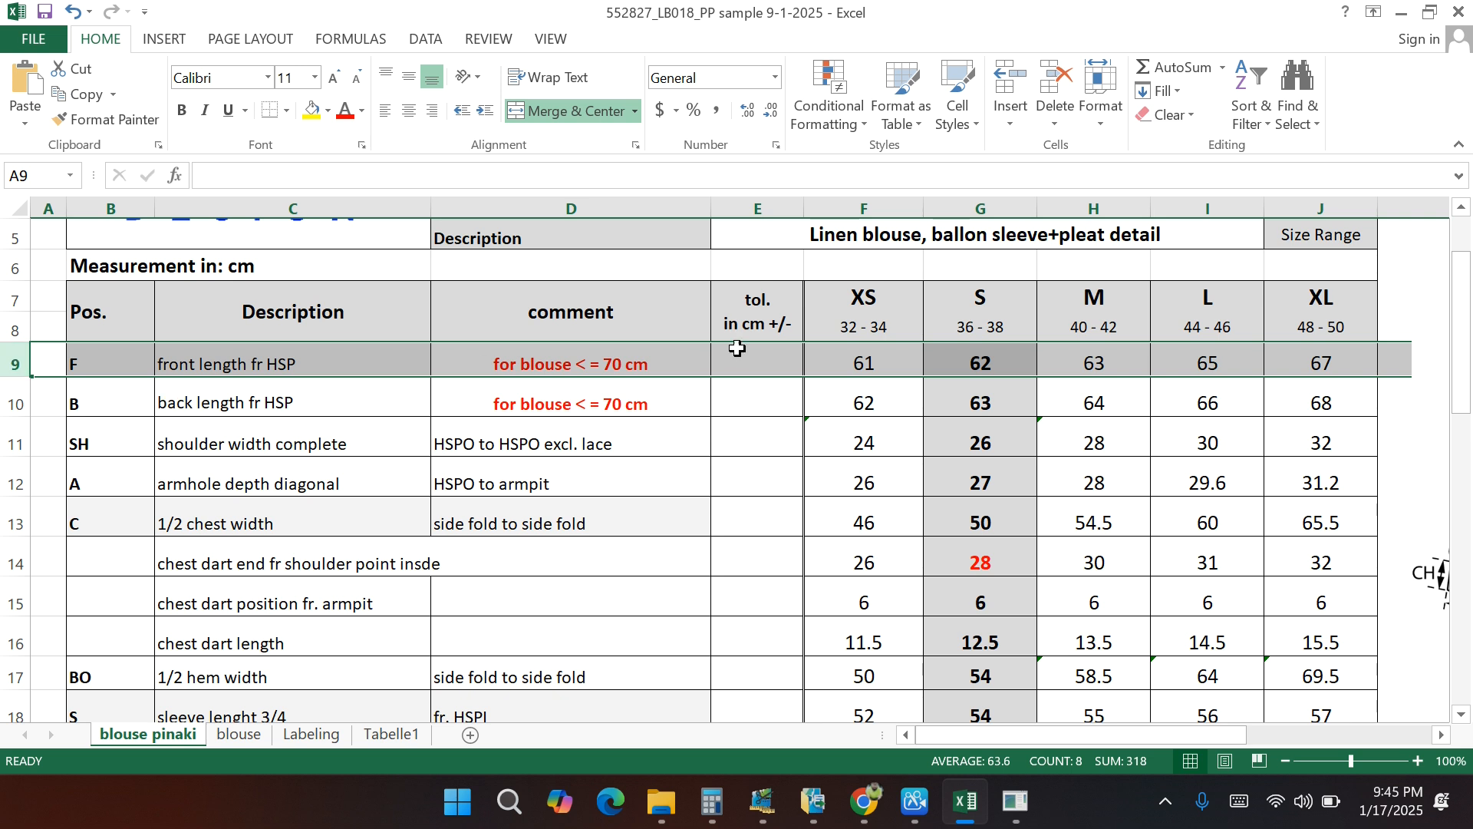
click(10, 524)
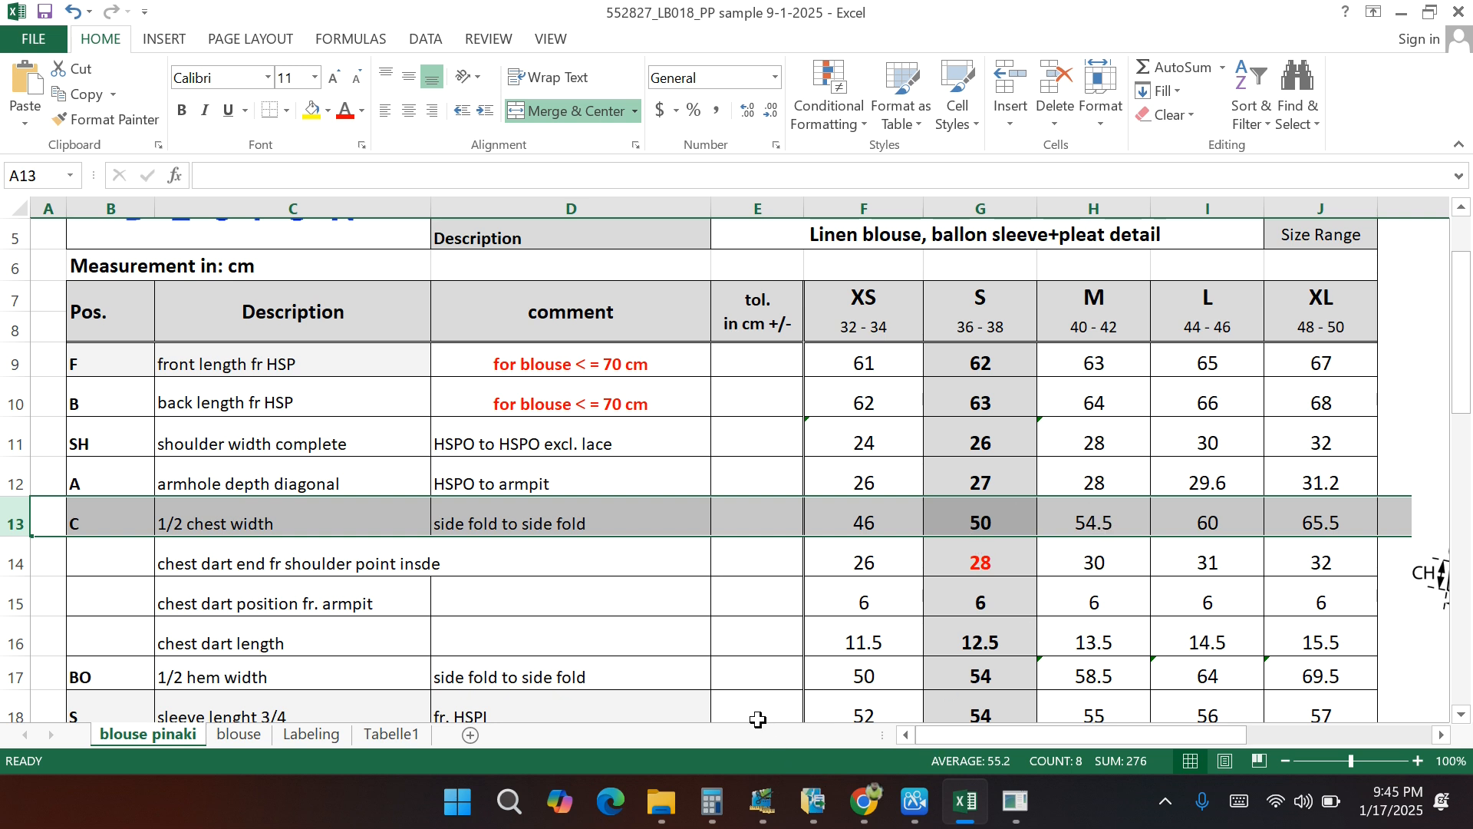
click(763, 801)
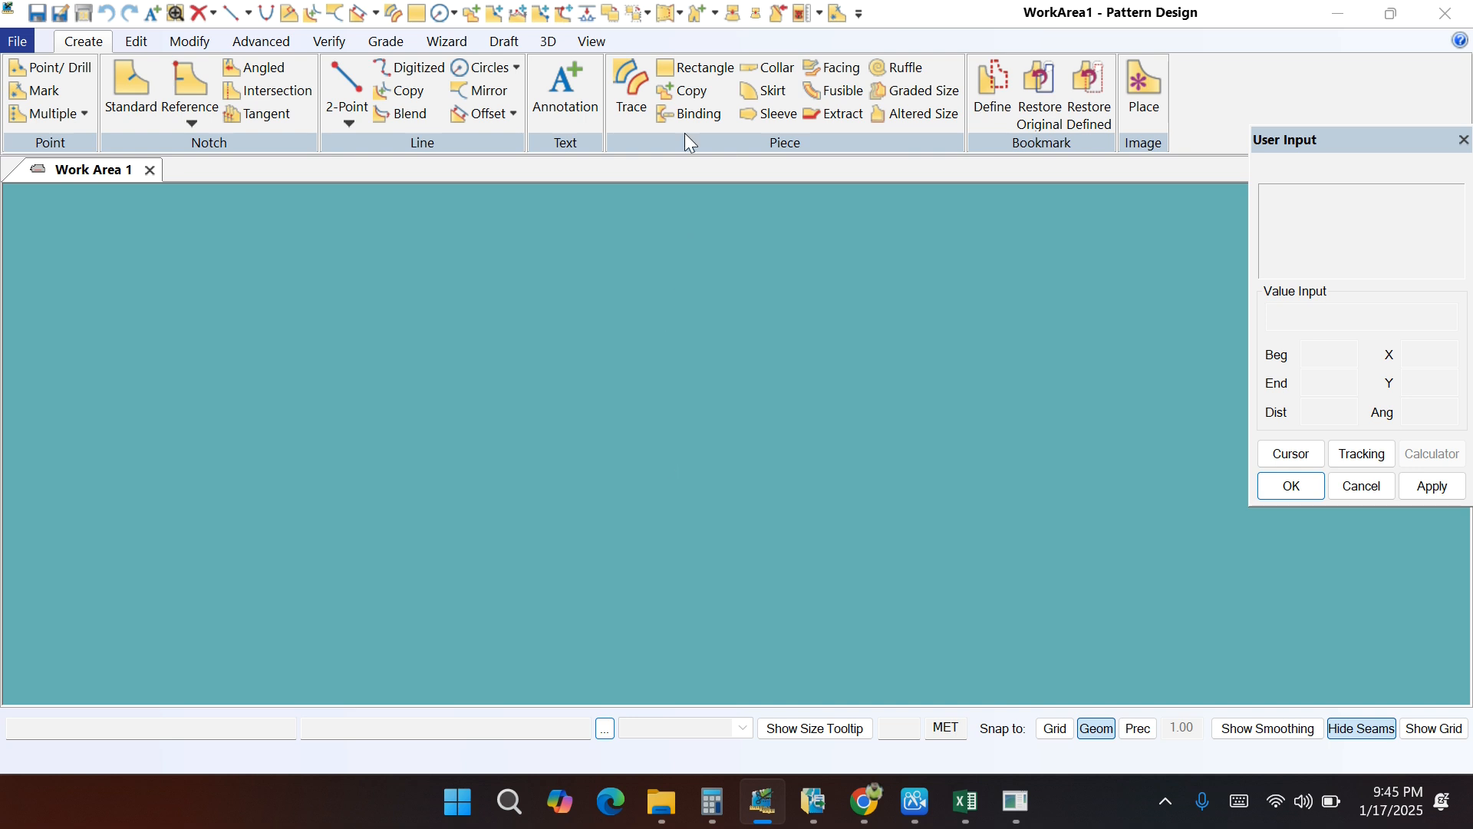
Step: Draw a rectangle piece in the work area with an X distance of 62 and a Y distance of 50/2
click(685, 72)
click(273, 267)
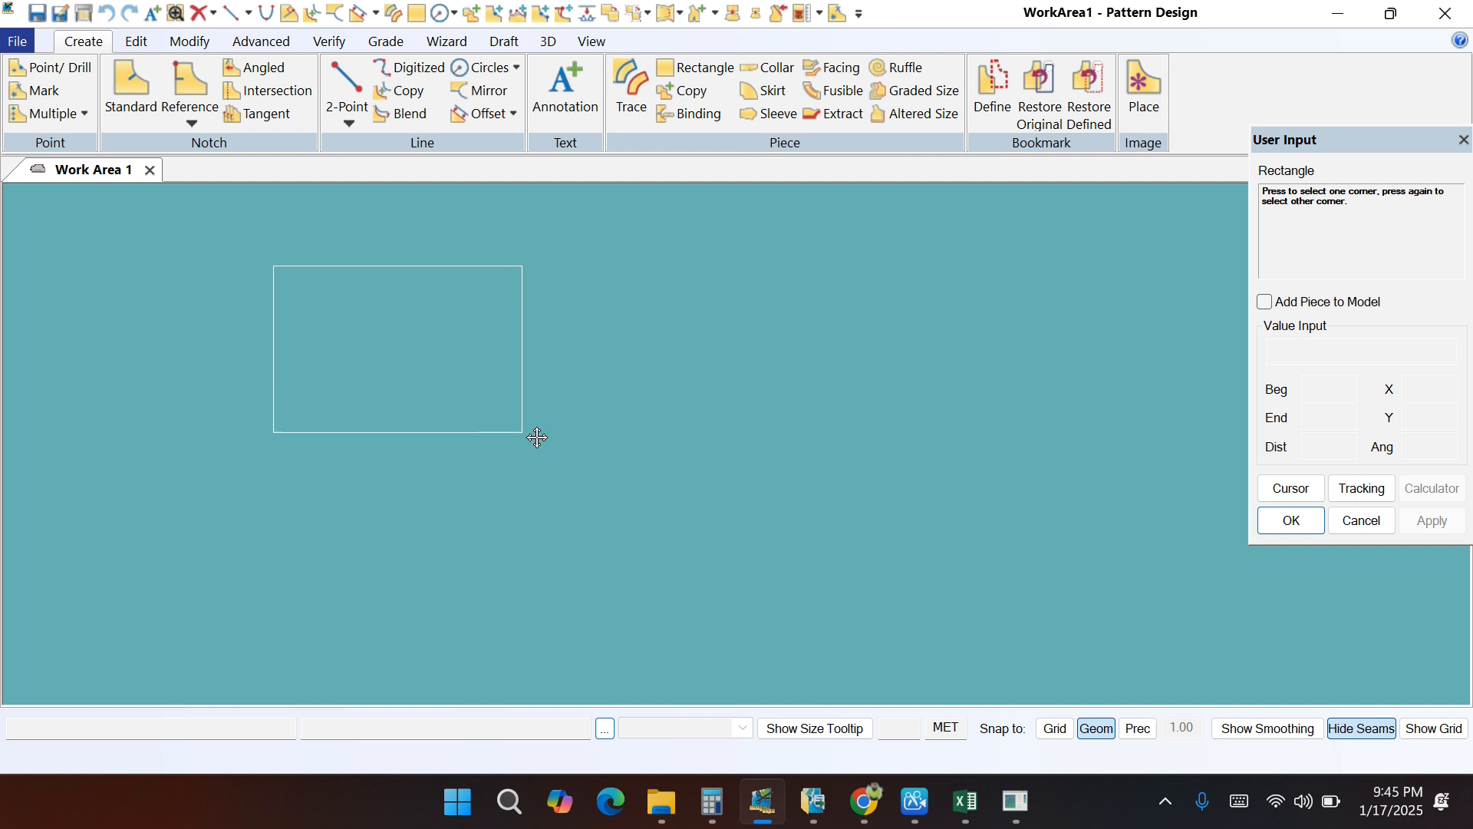
click(858, 526)
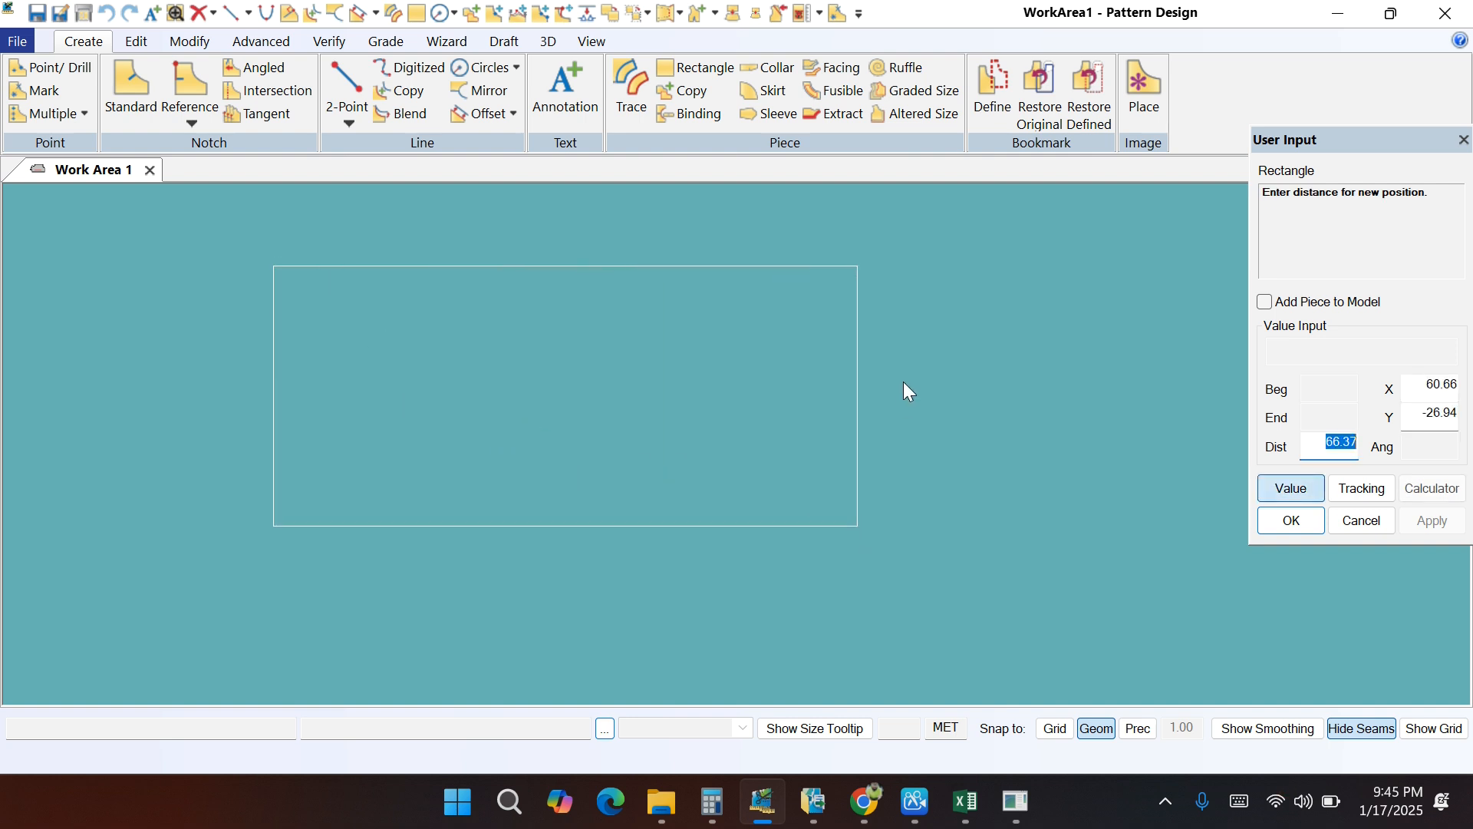
click(1429, 386)
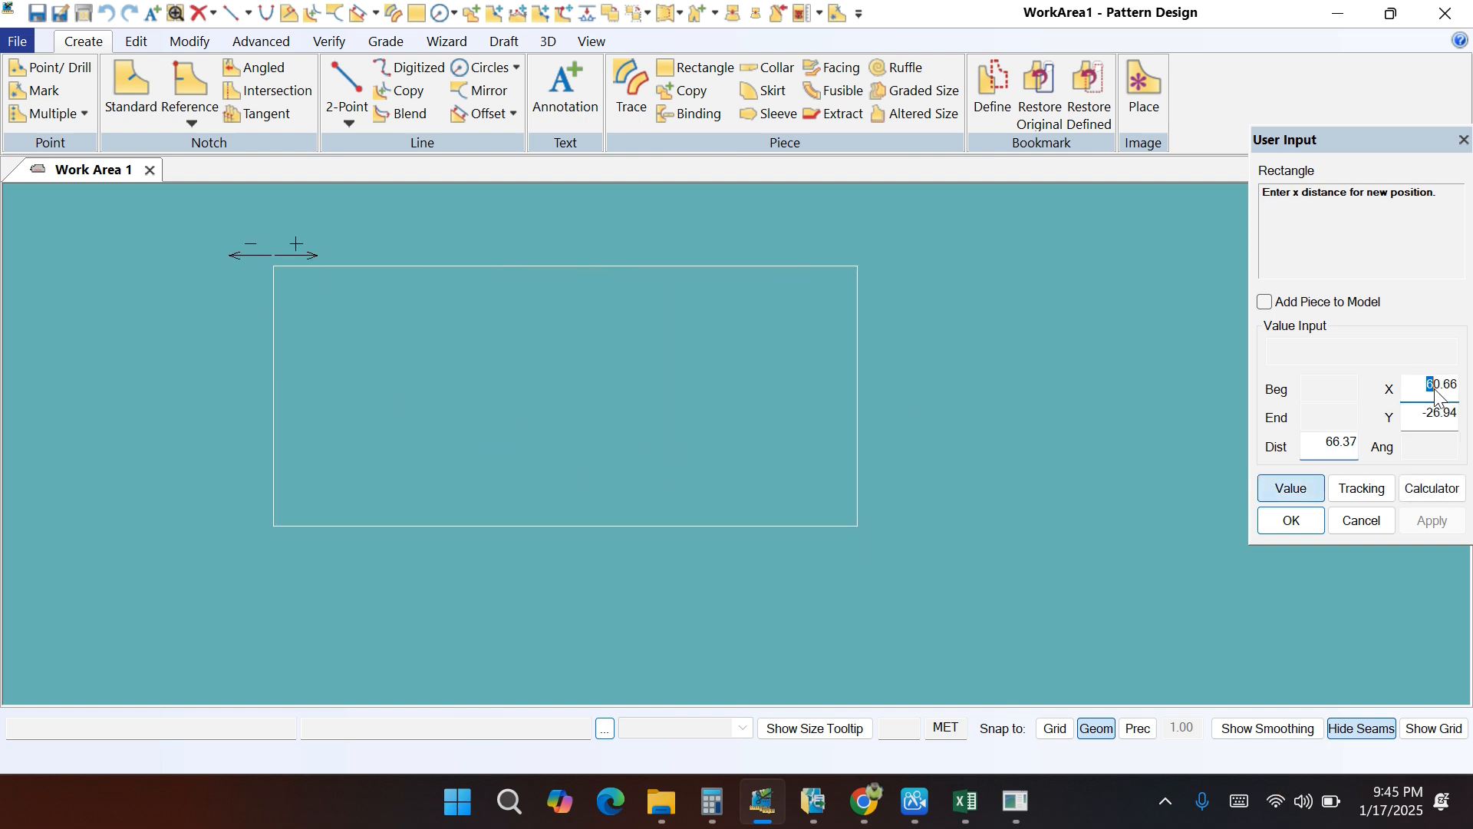
text(62)
key(Tab)
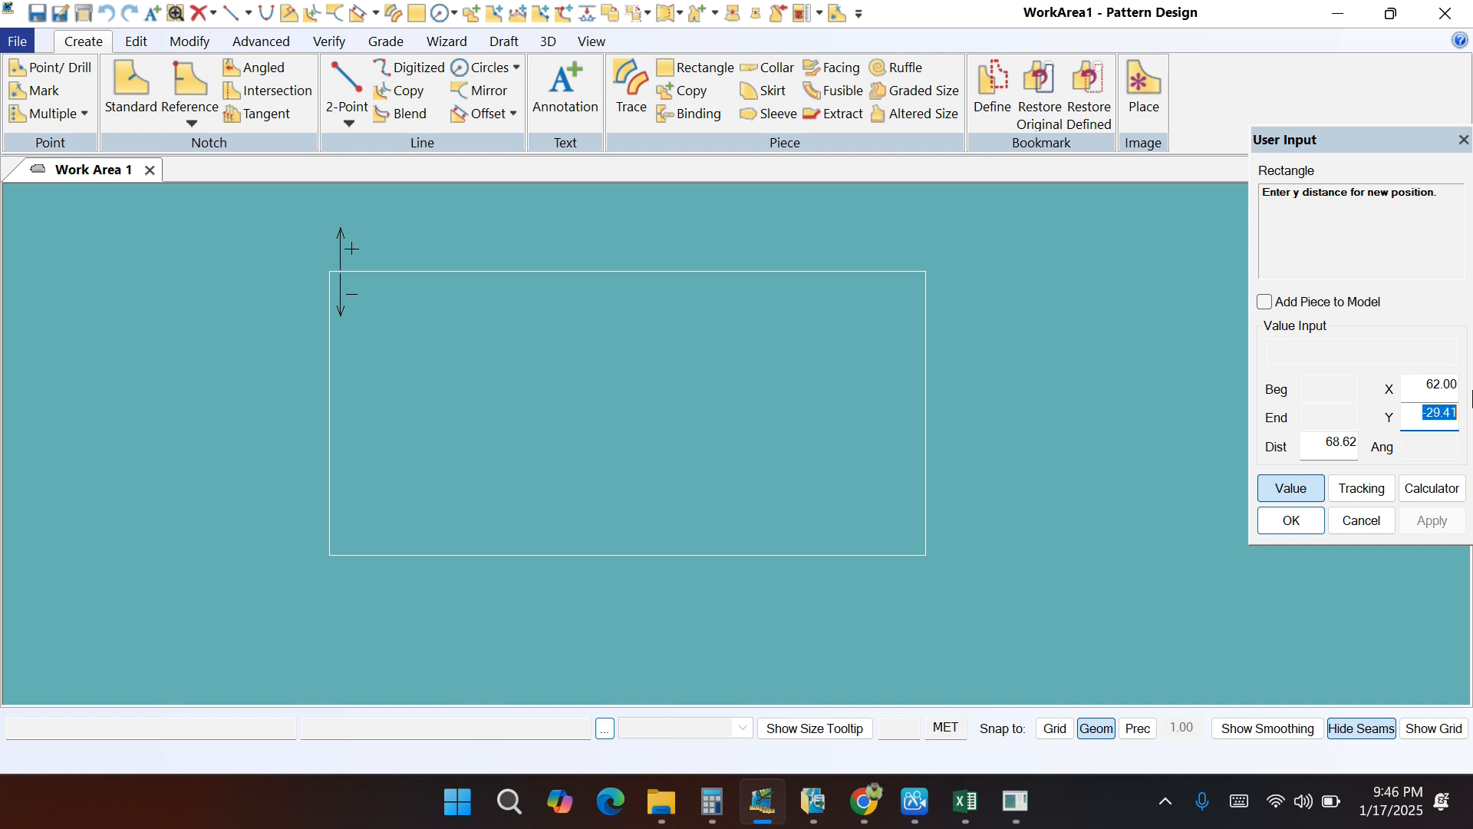
text(50/2)
key(Return)
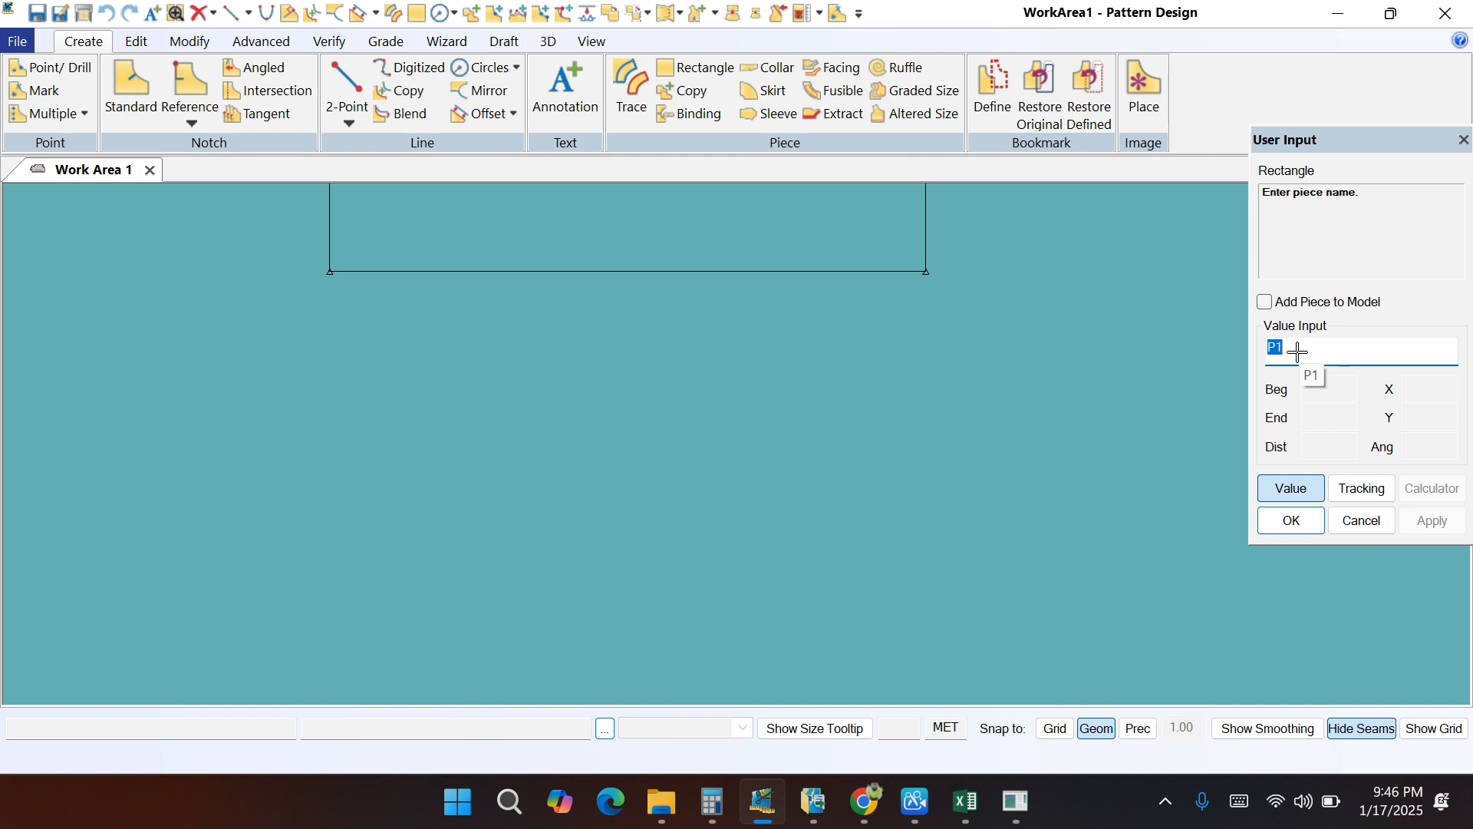
Step: Name the new rectangle piece TOPS- and place it in the middle of the work area
text(TP)
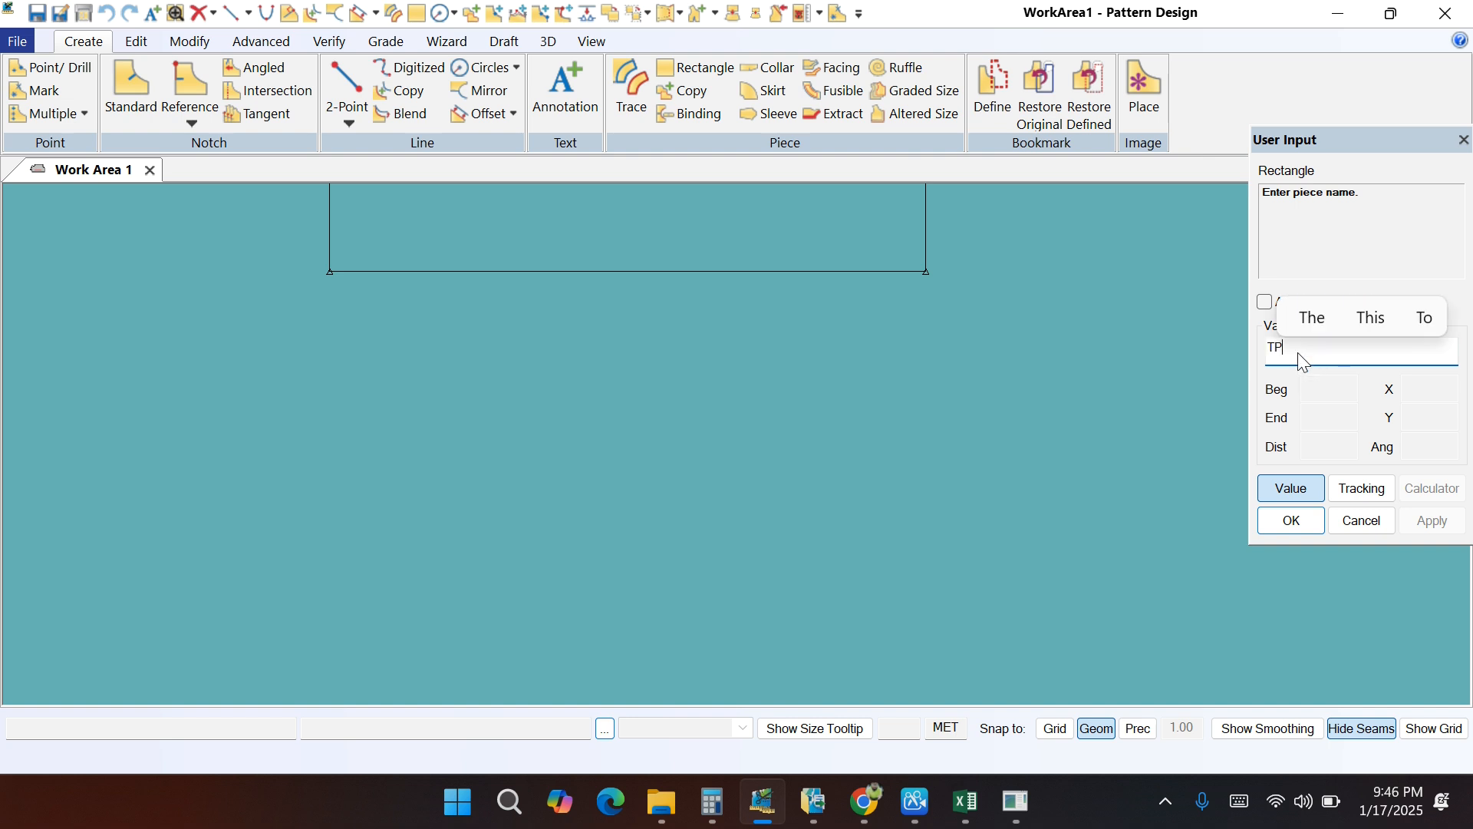
text(OS-)
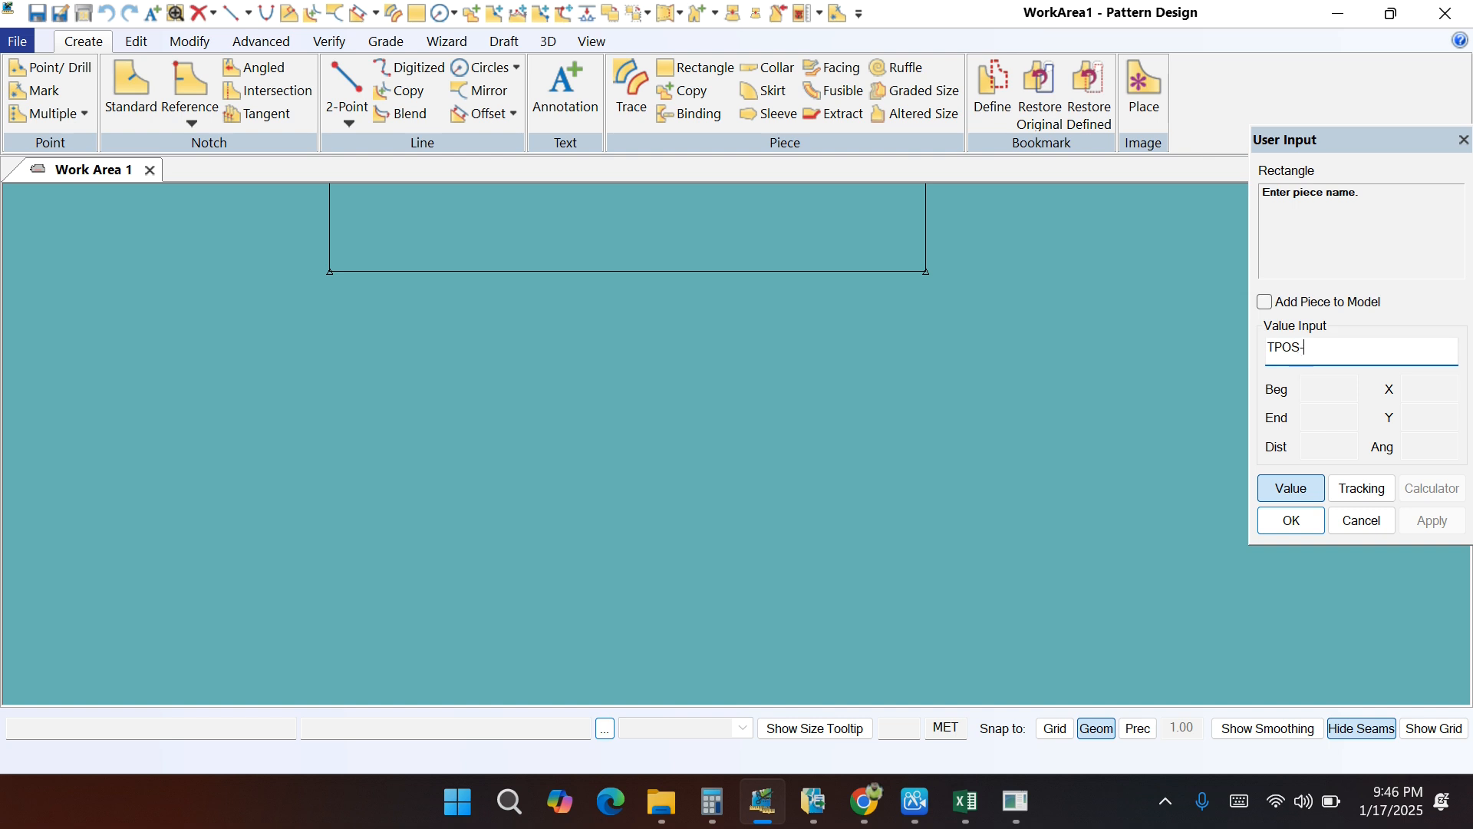
key(BackSpace)
key(BackSpace)
key(BackSpace)
text(PS-)
right_click(928, 338)
click(928, 336)
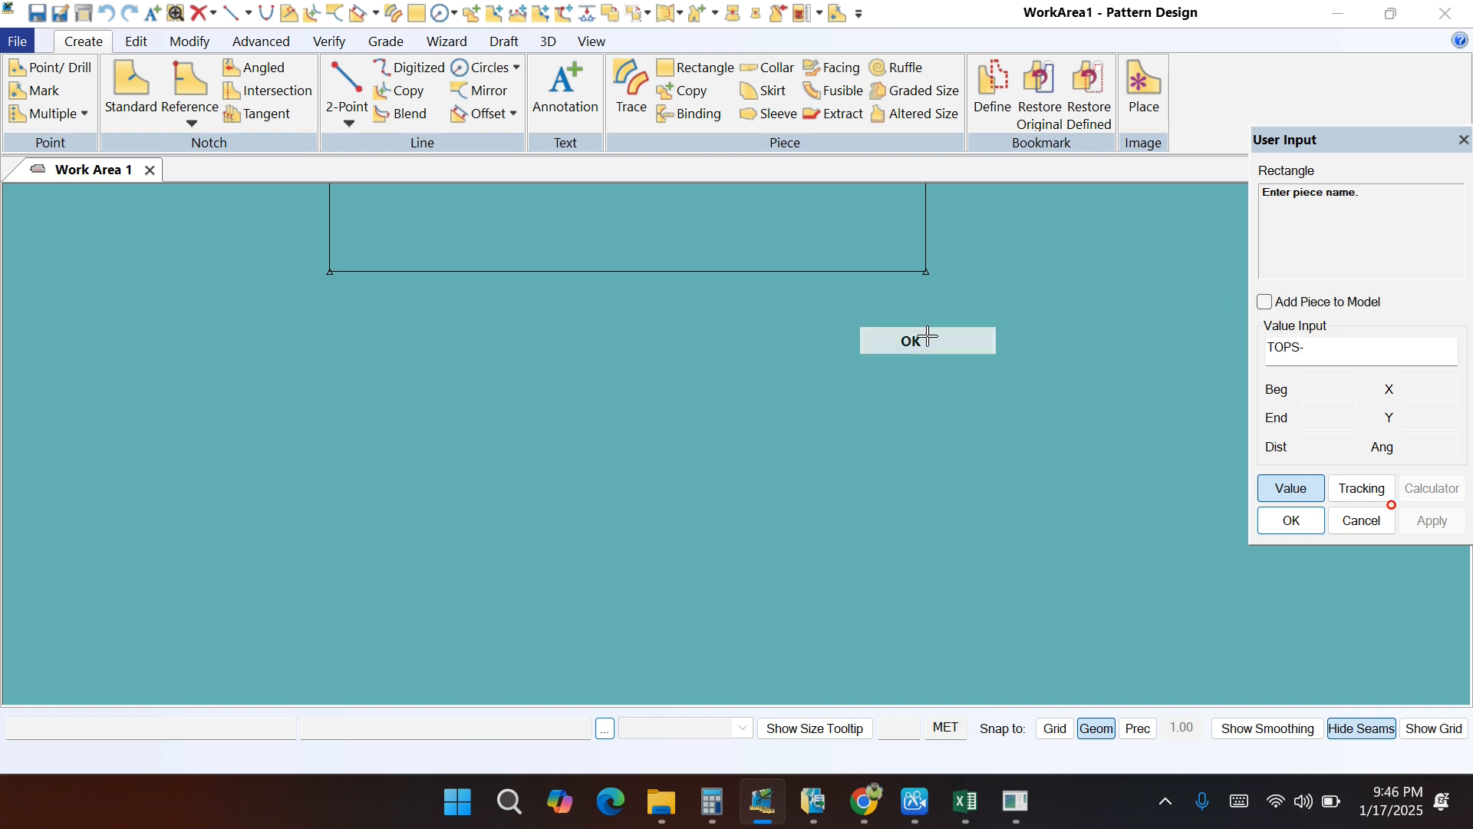
right_click(914, 330)
click(913, 339)
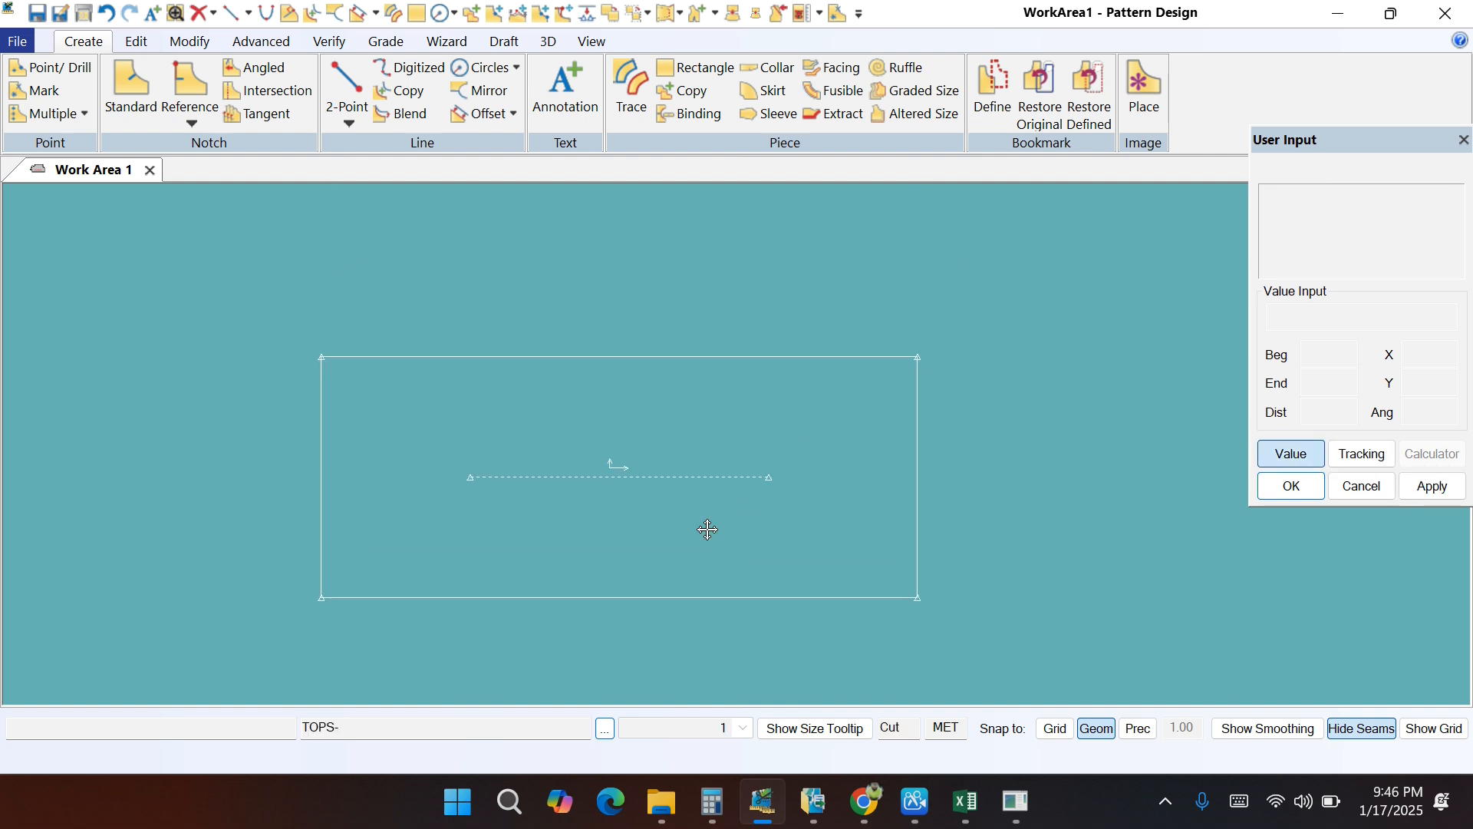
scroll(469, 495, up, 1)
scroll(530, 365, up, 1)
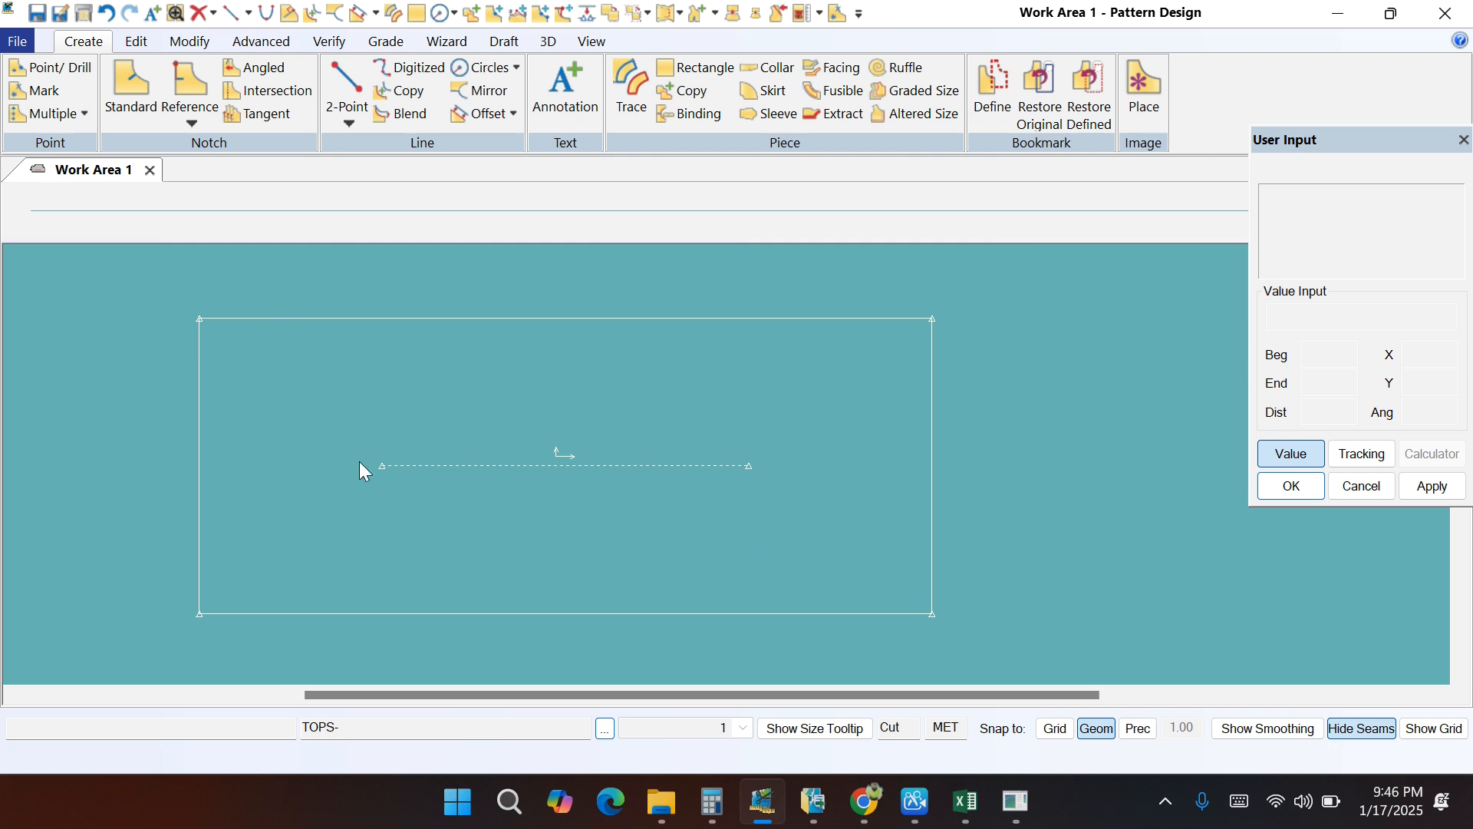
Step: Switch to the Excel measurement chart and fill the 1/2 chest width and front length rows with yellow
click(964, 802)
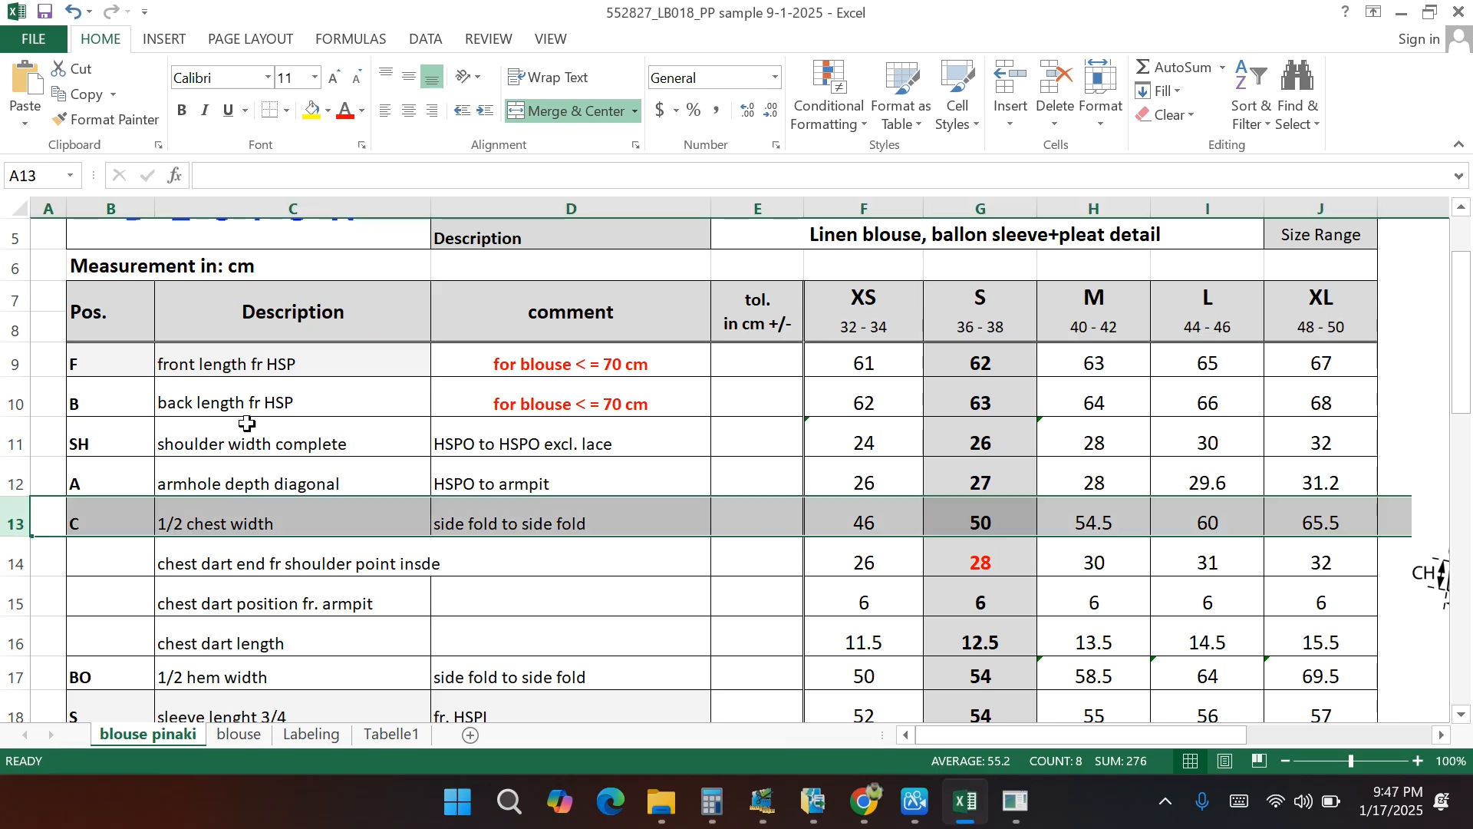
click(312, 109)
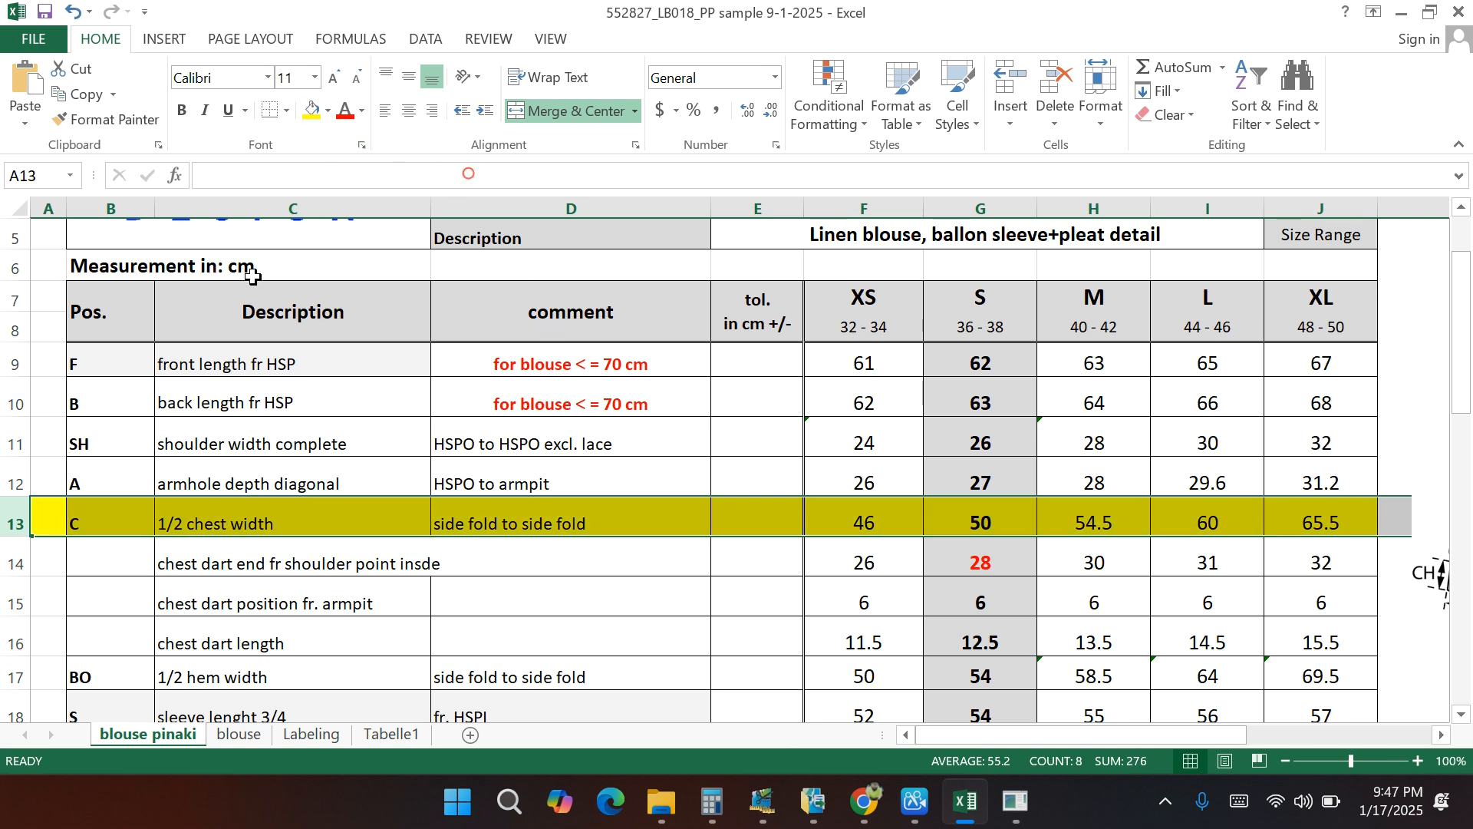
click(14, 368)
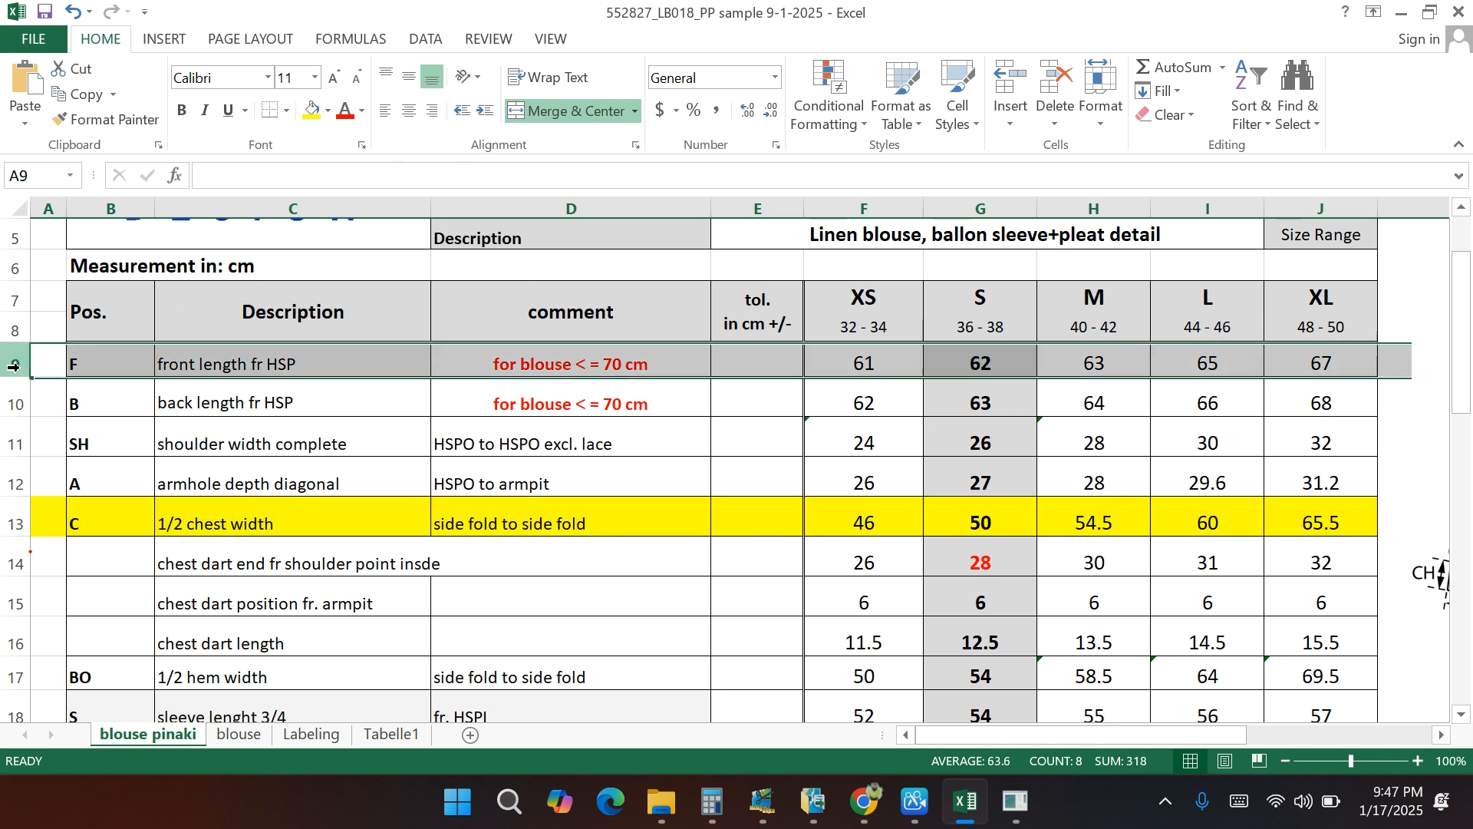
click(314, 112)
Step: Look up the neck width HSP to HSP row in the chart and return to Pattern Design
scroll(287, 517, down, 2)
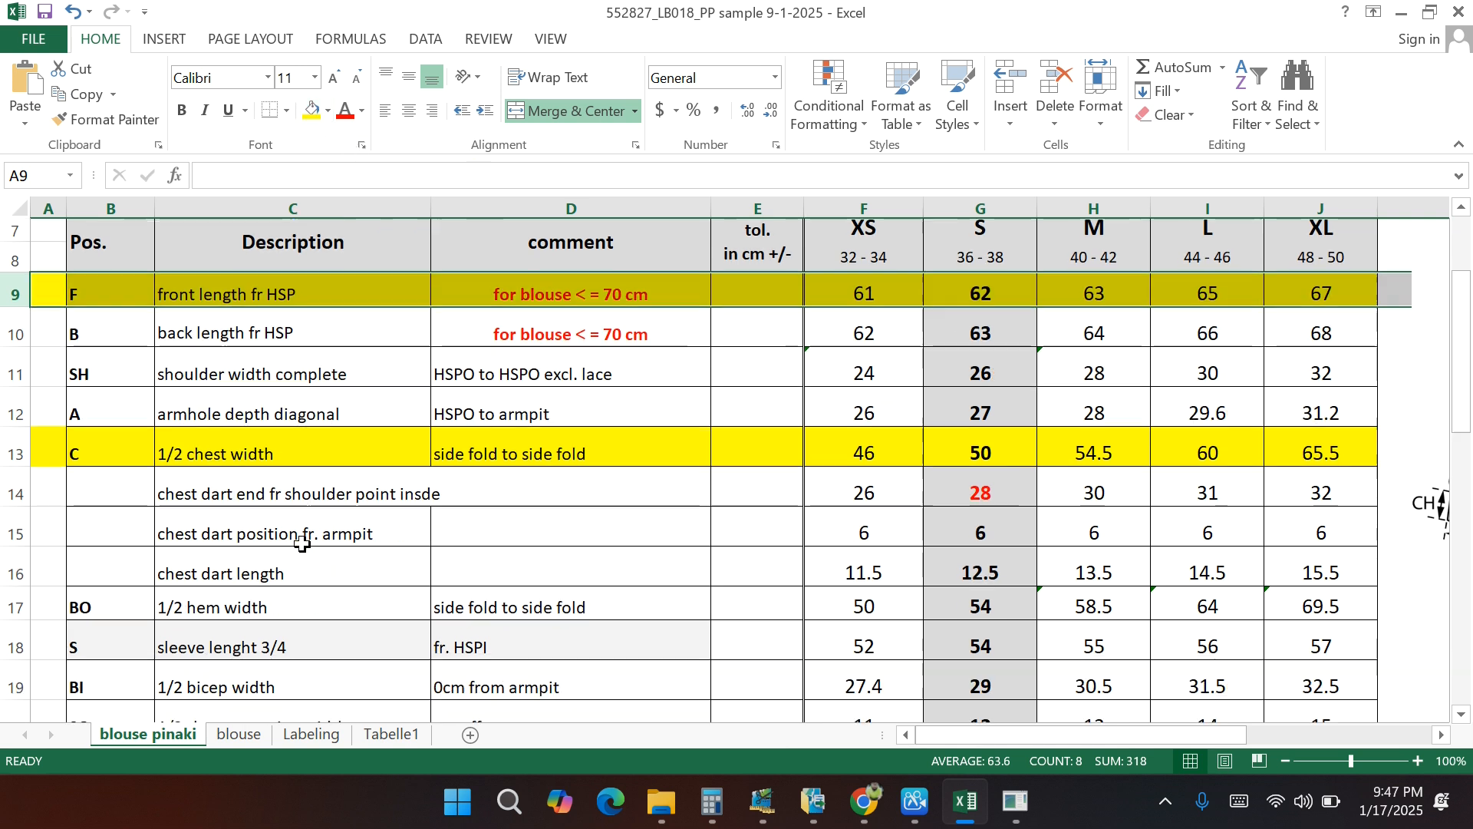
scroll(303, 544, down, 2)
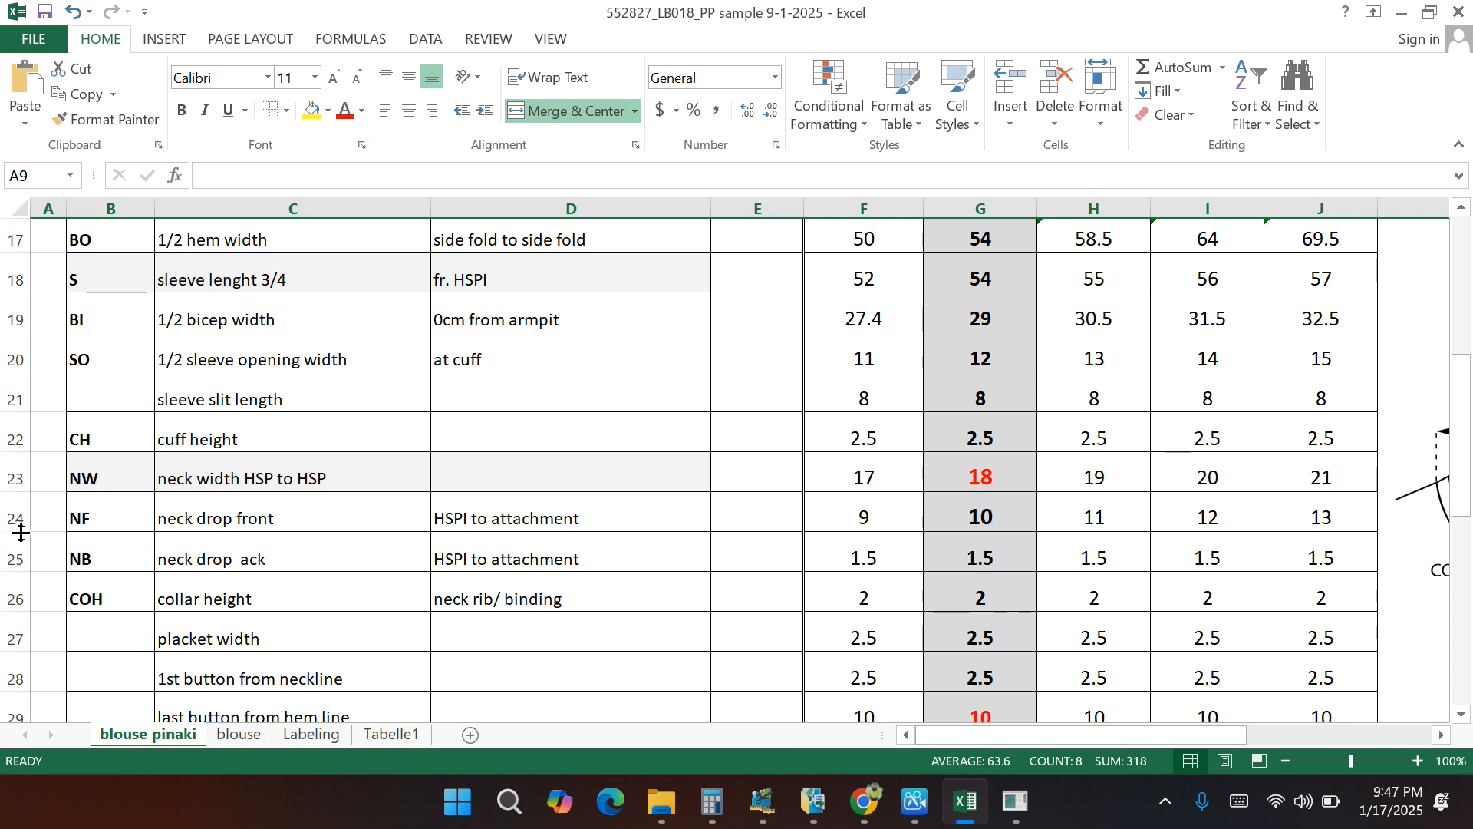
click(17, 477)
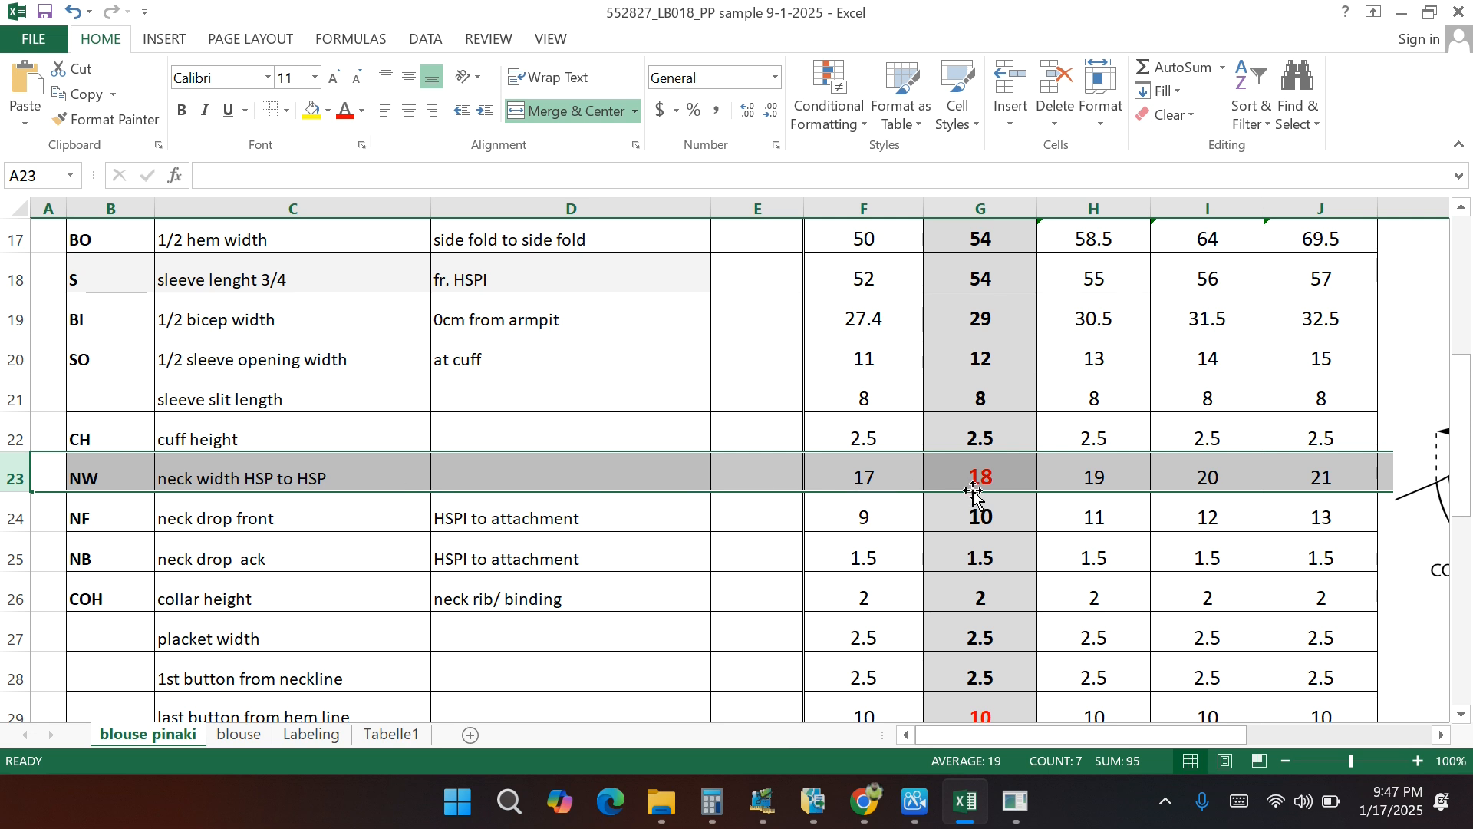
click(1401, 14)
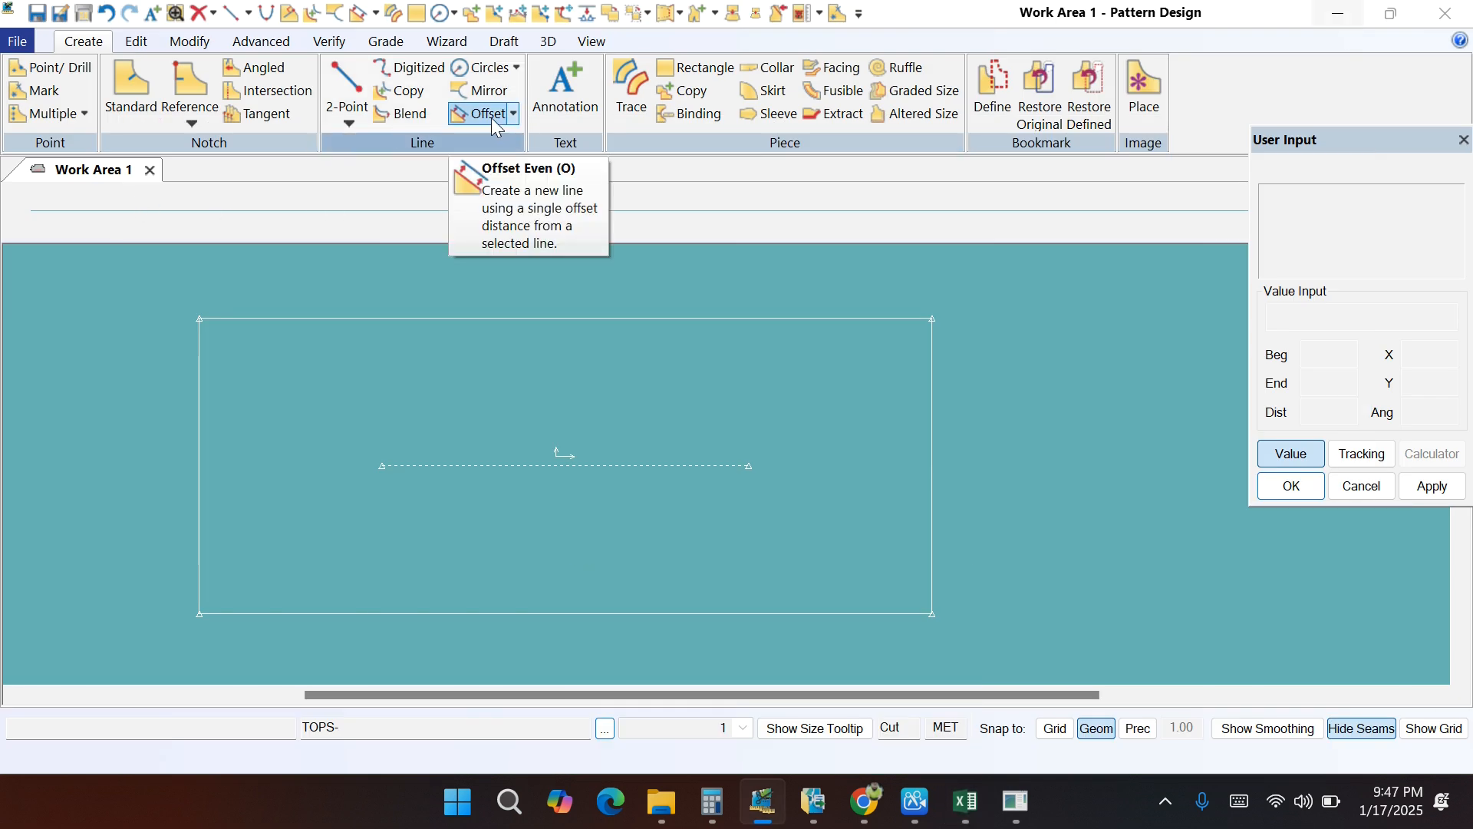
Step: Offset the rectangle's lower edge evenly inward by -9 to mark half the neck width
click(482, 114)
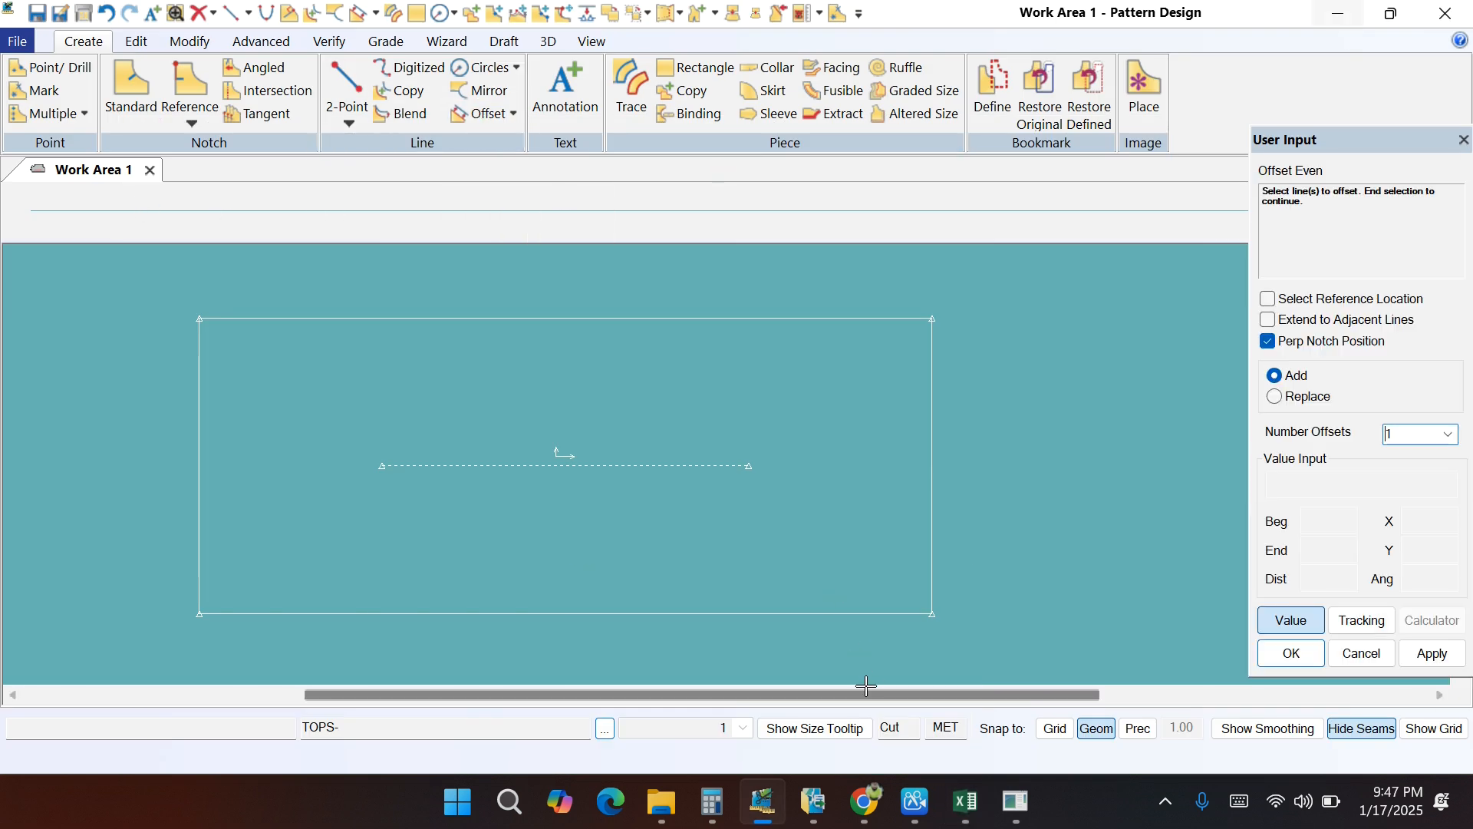
right_click(806, 587)
click(806, 588)
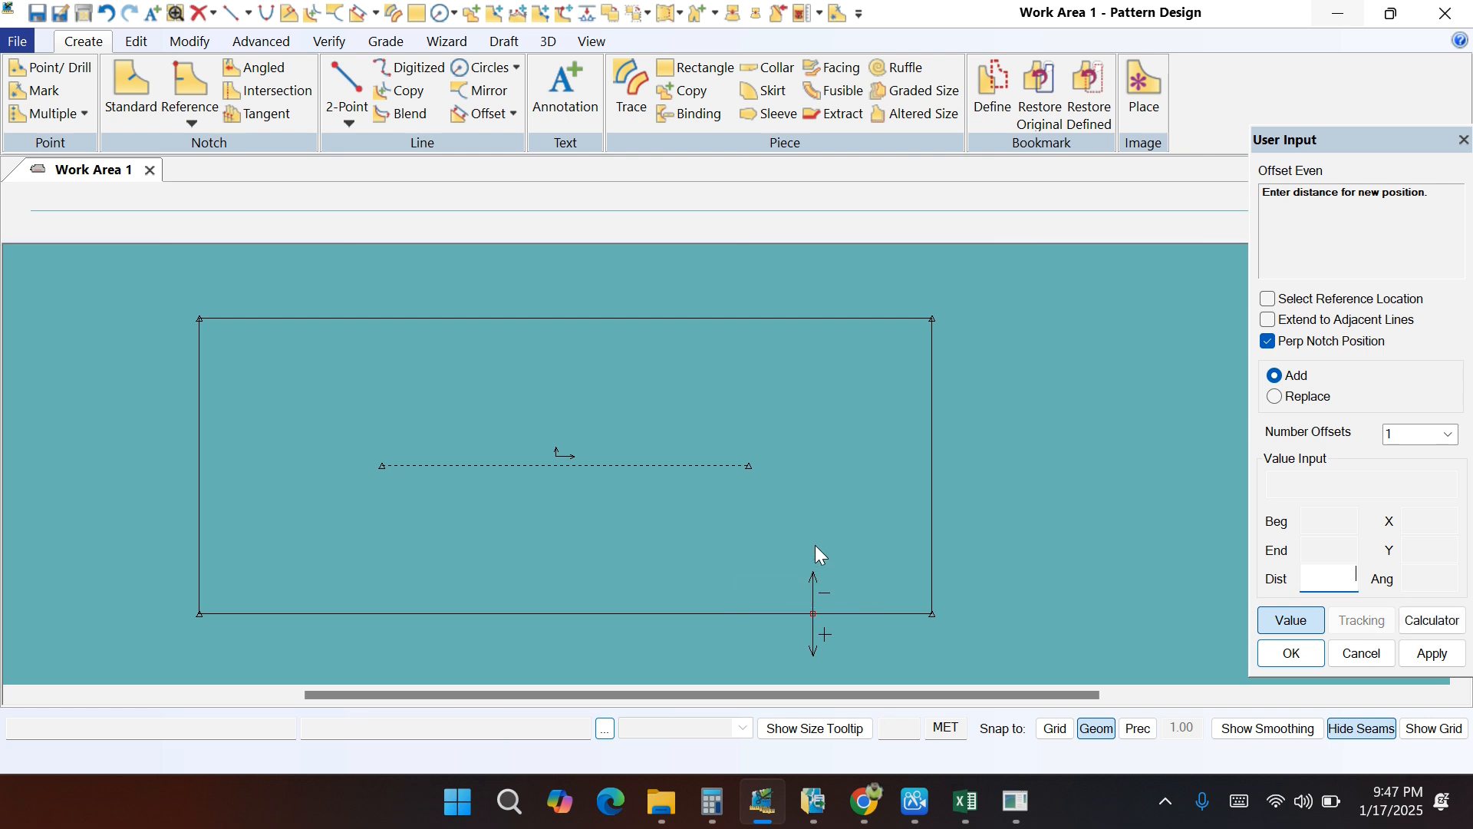
click(815, 545)
click(826, 533)
text(-)
click(1433, 653)
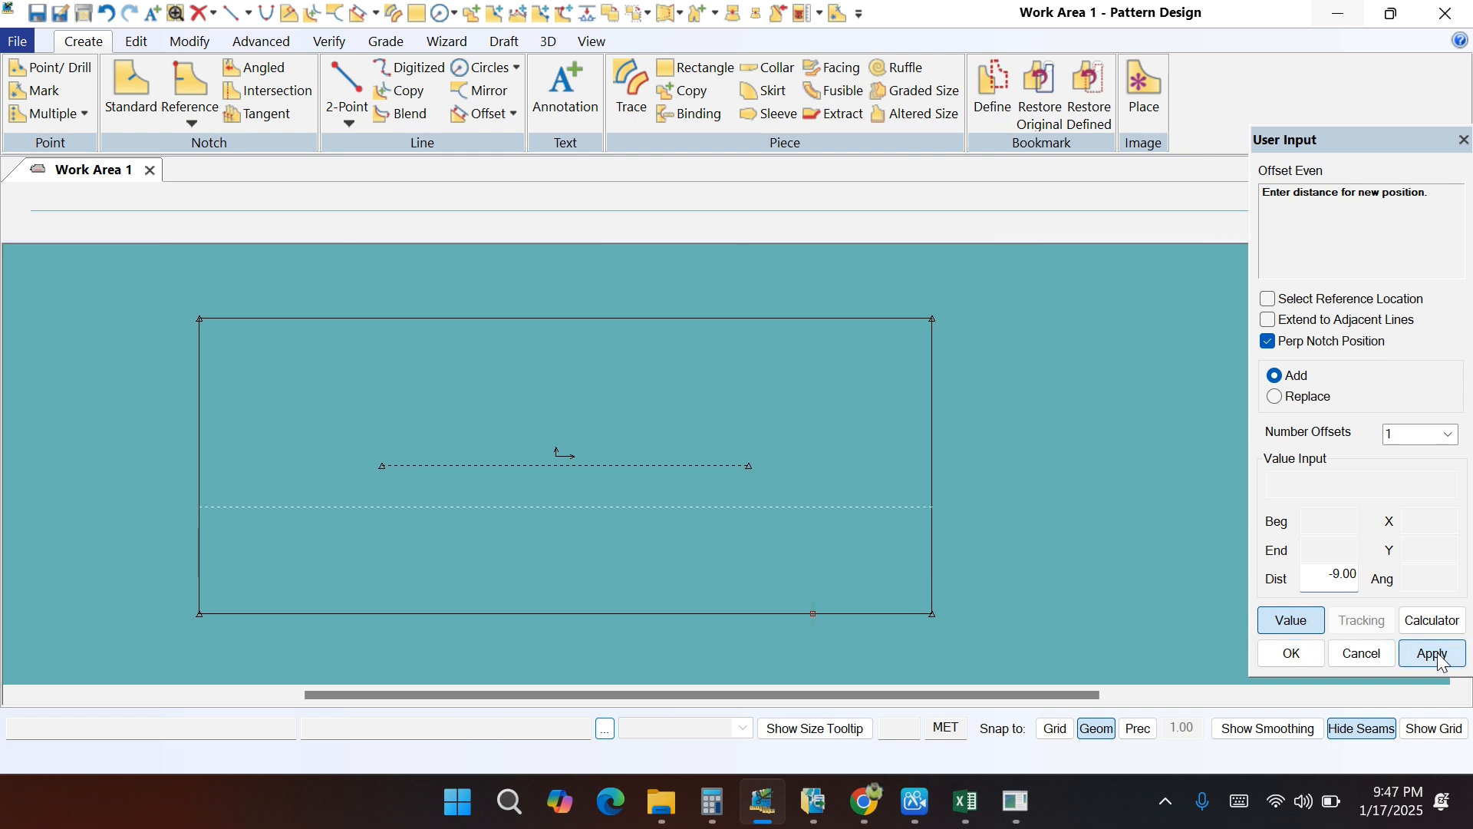
click(1279, 651)
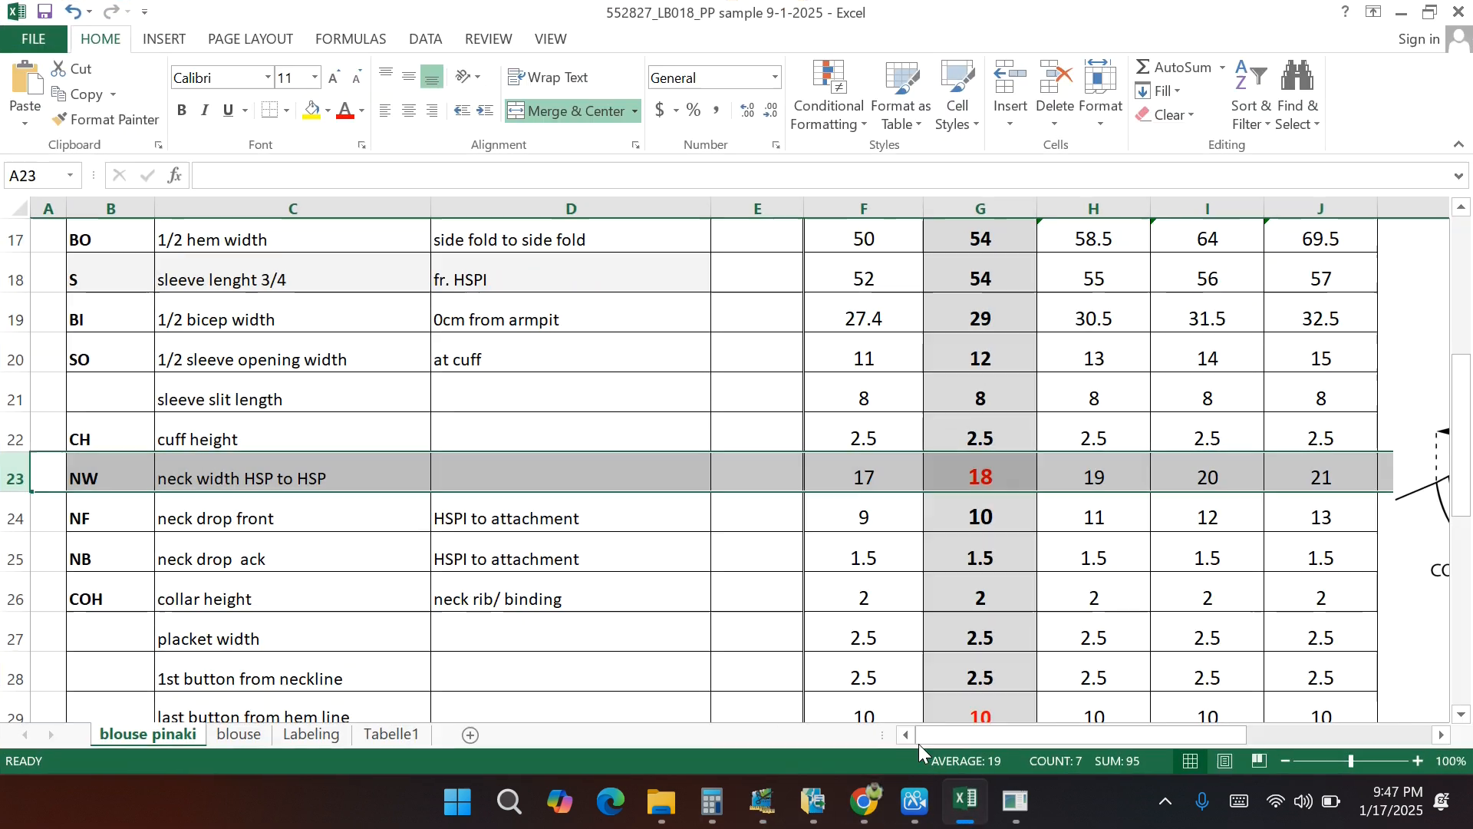
Step: Fill the neck width row in the Excel chart with yellow, and check the front and back neck drop rows before returning to Pattern Design
click(964, 800)
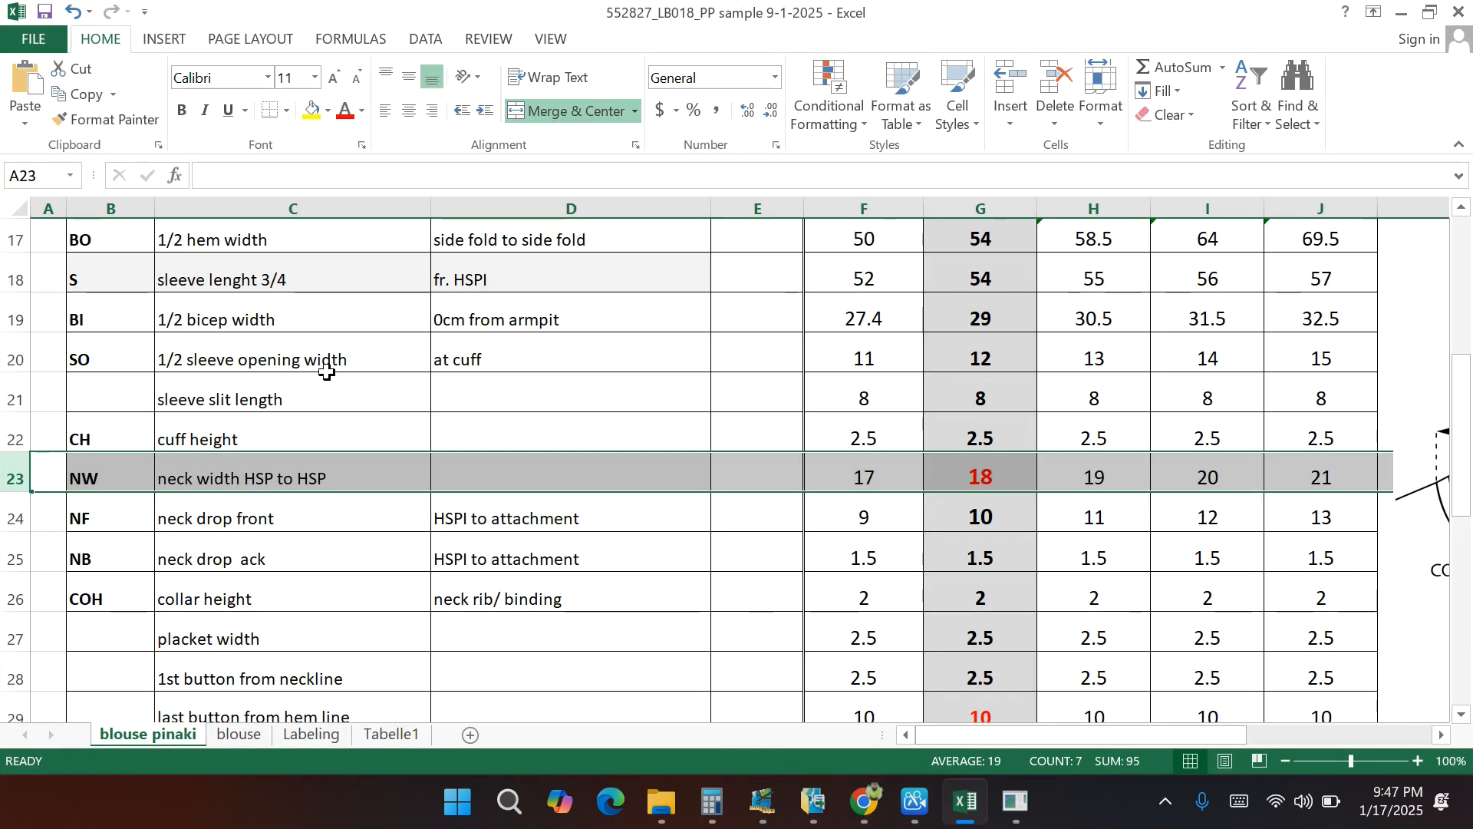
click(311, 110)
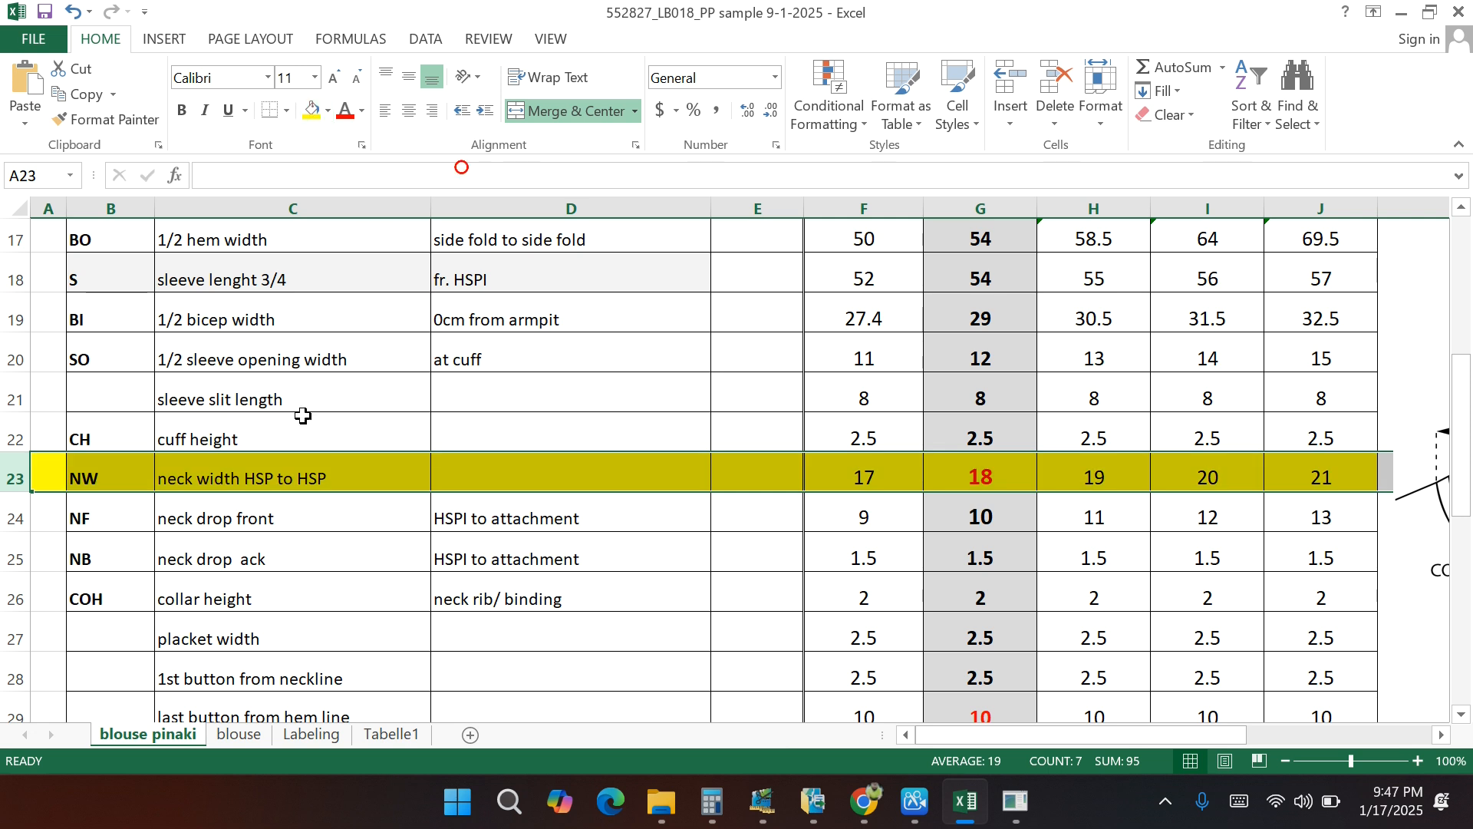
click(18, 520)
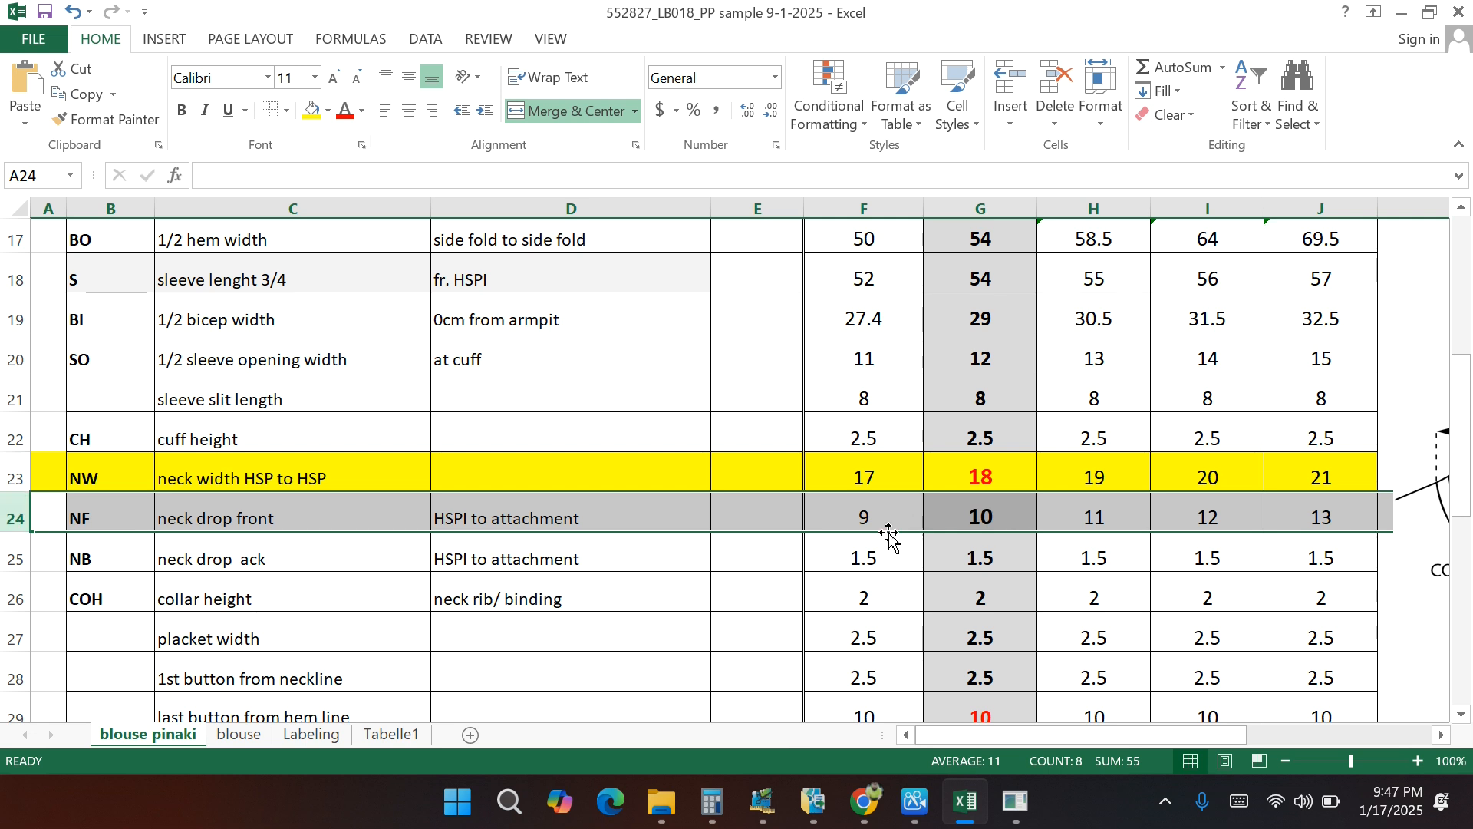
click(7, 560)
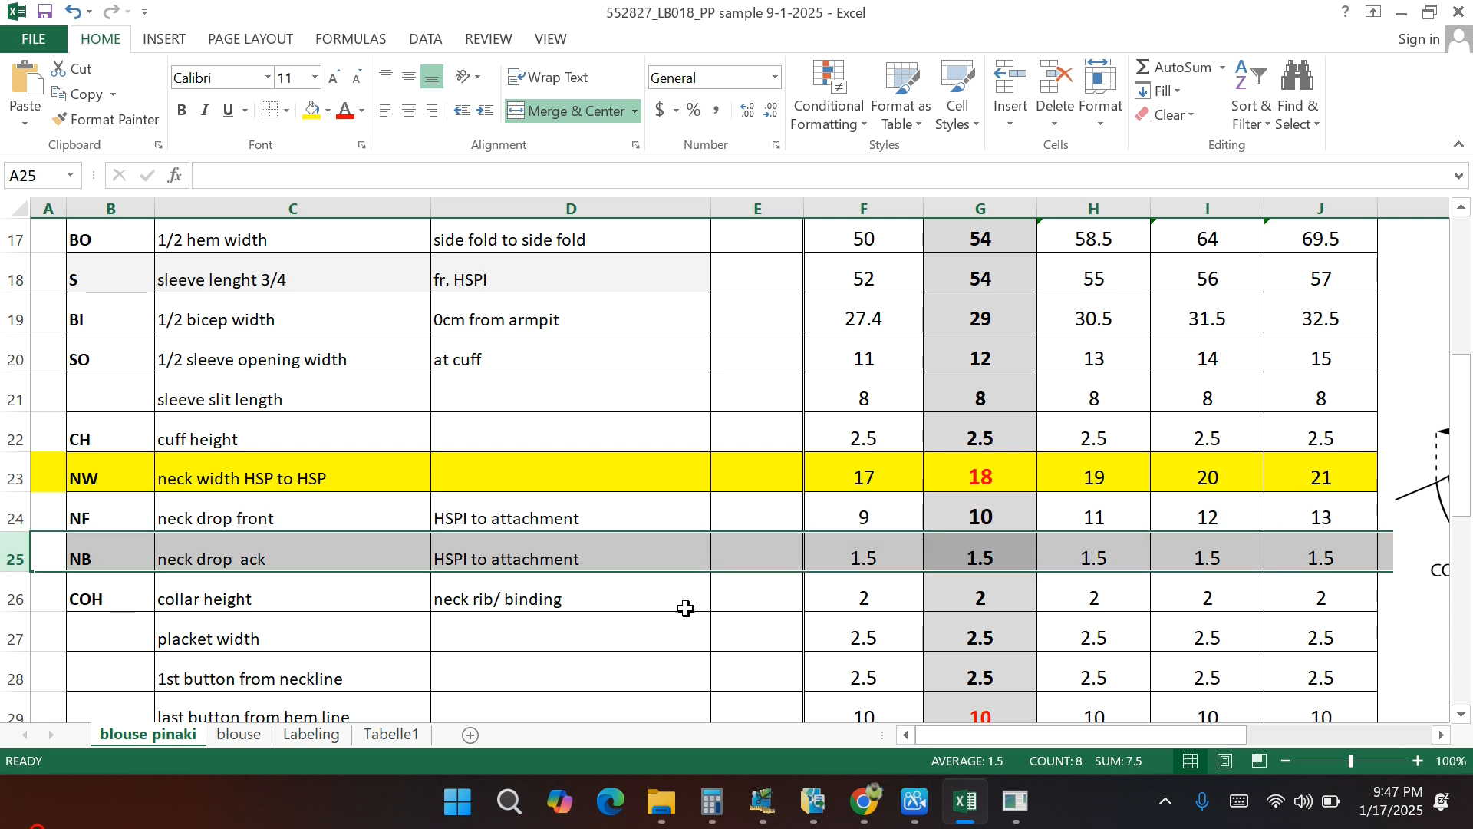
click(1400, 12)
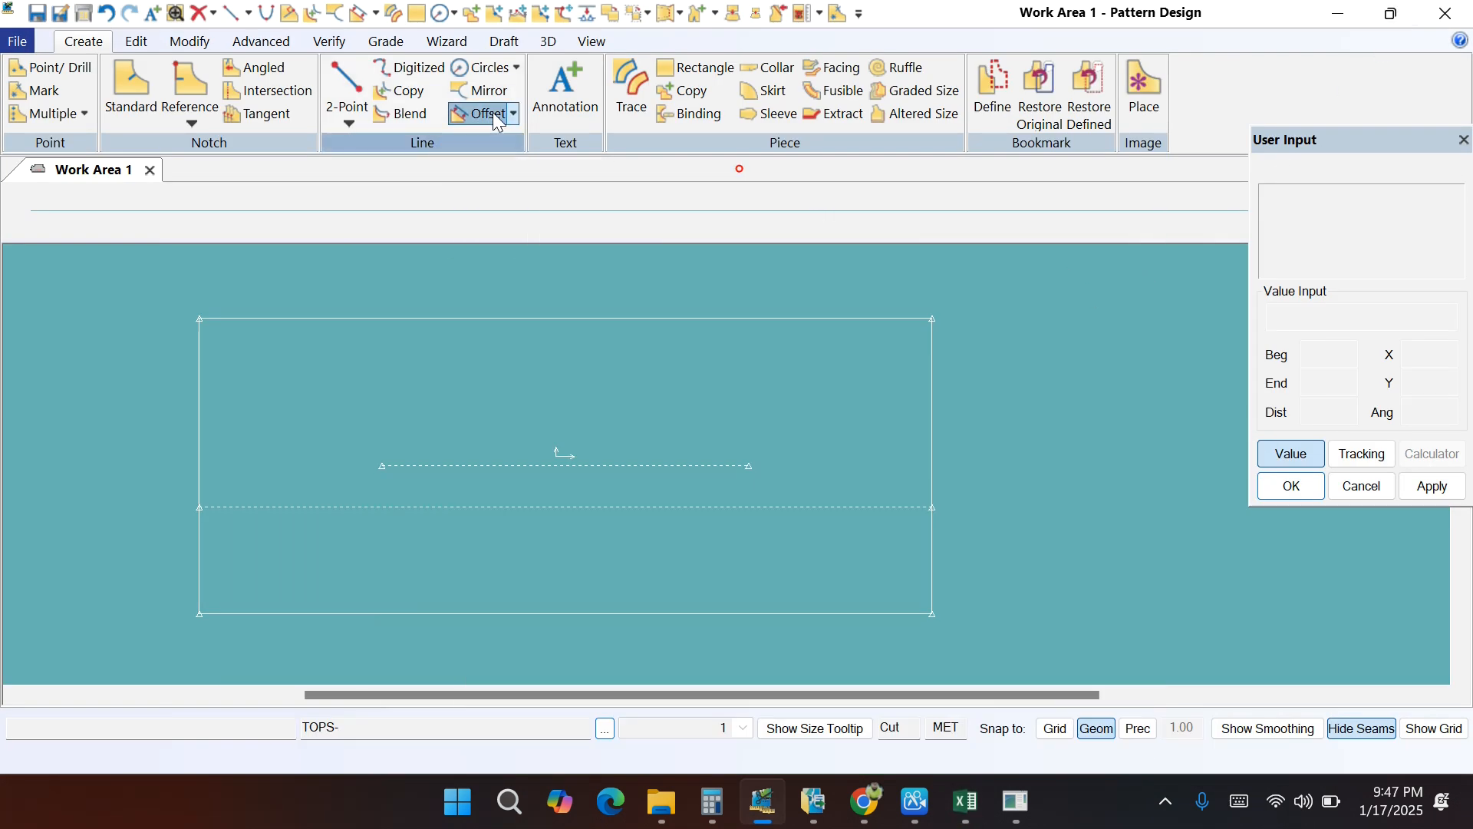
Step: Offset the rectangle's right edge evenly inward by -1.5 for the back neck drop
click(492, 112)
click(934, 432)
right_click(945, 437)
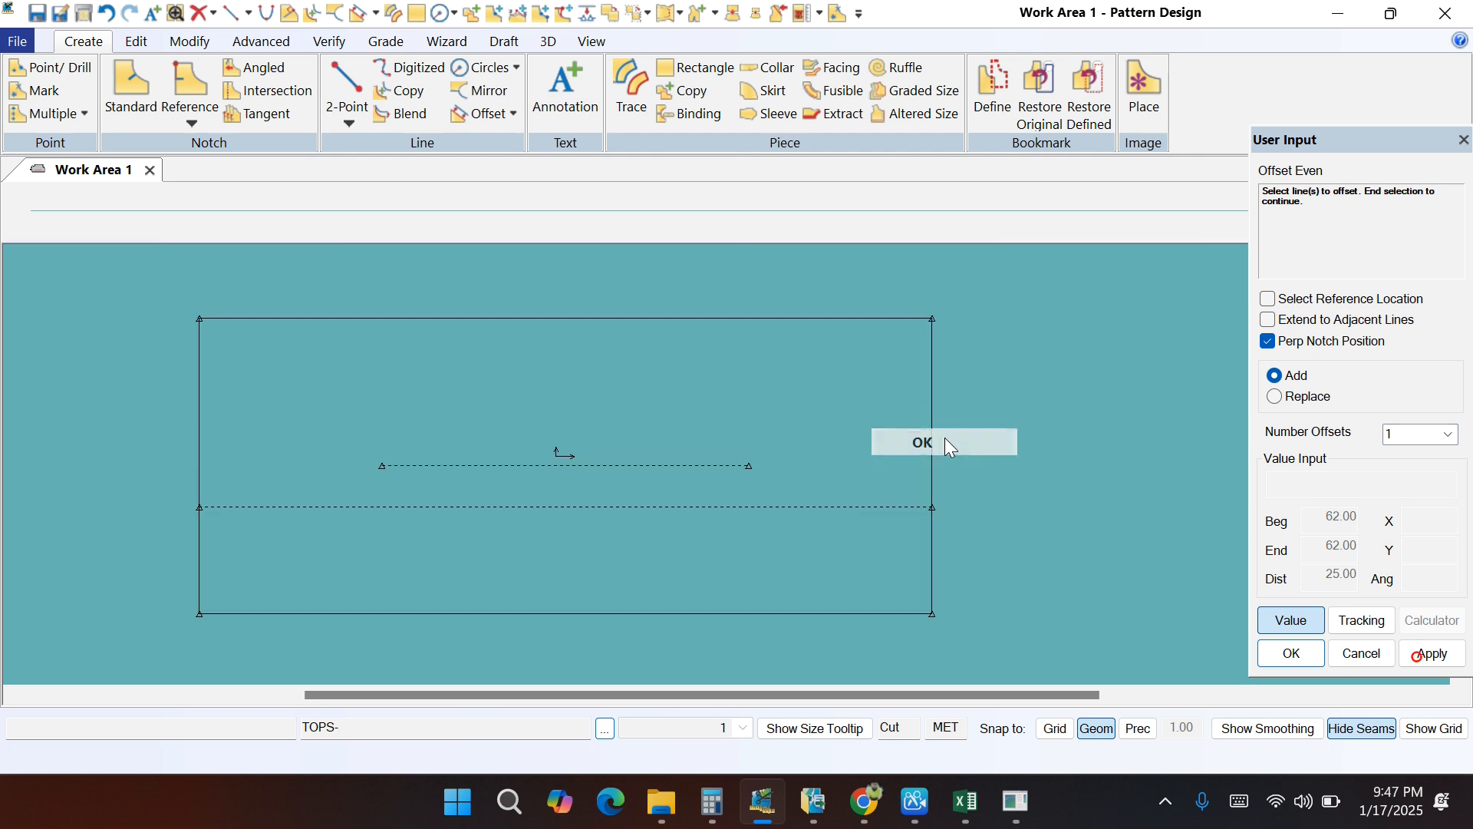
click(917, 439)
click(891, 442)
text(-)
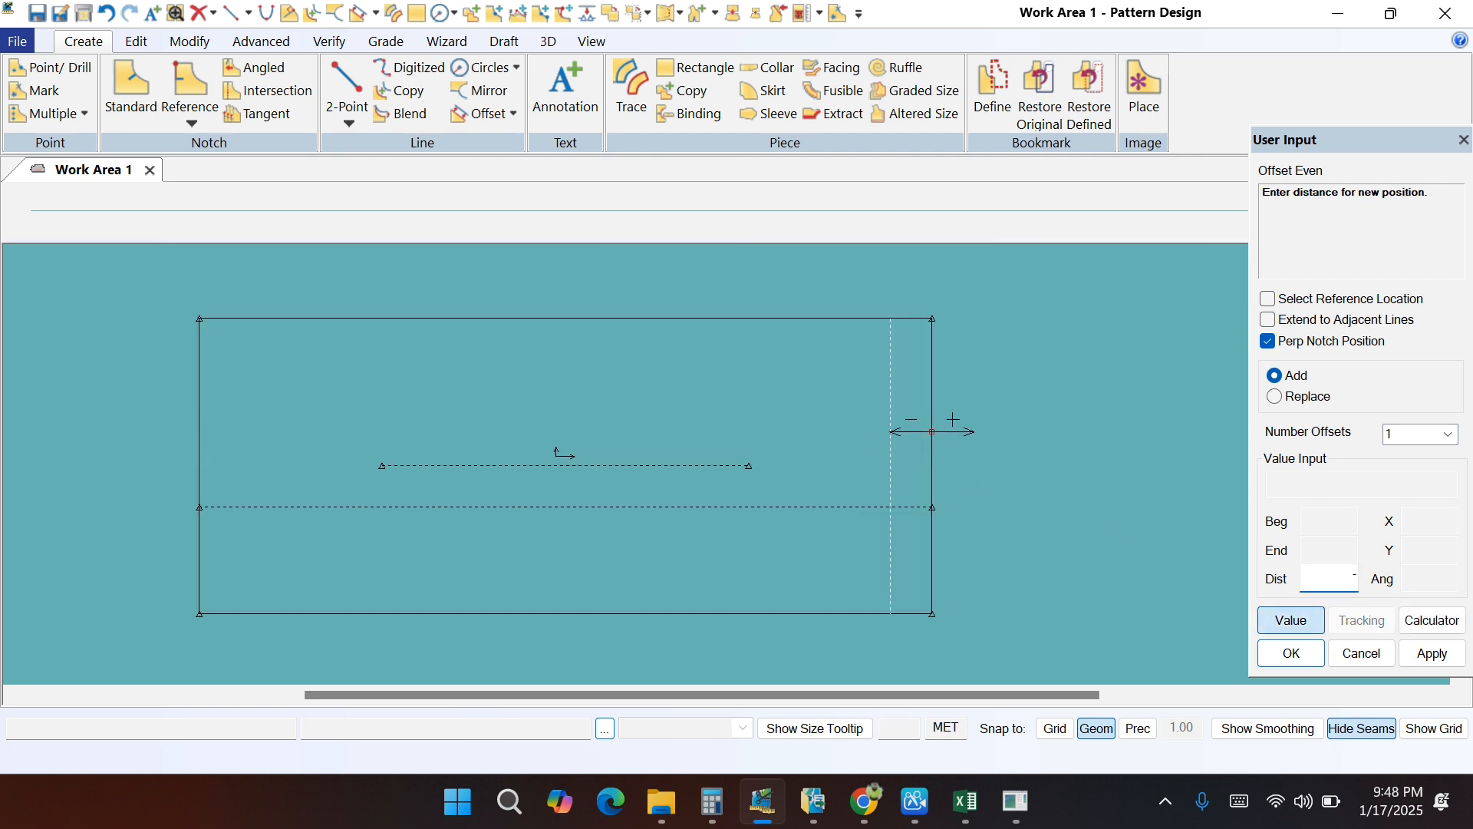
text(1.5)
key(Return)
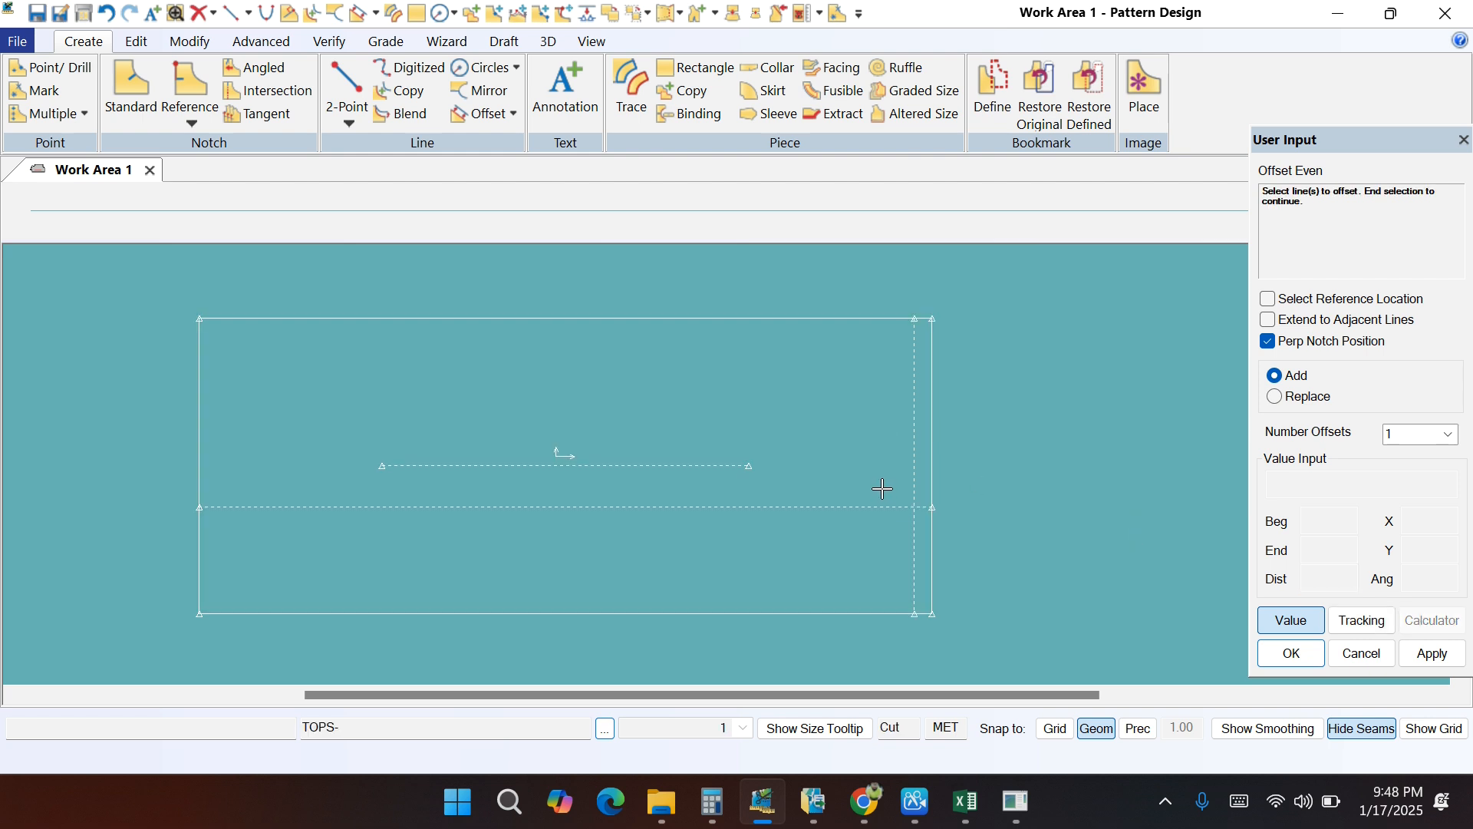
Step: Offset the rectangle's right edge evenly inward by -10 for the front neck drop, and finish the Offset Even command
click(933, 456)
right_click(946, 458)
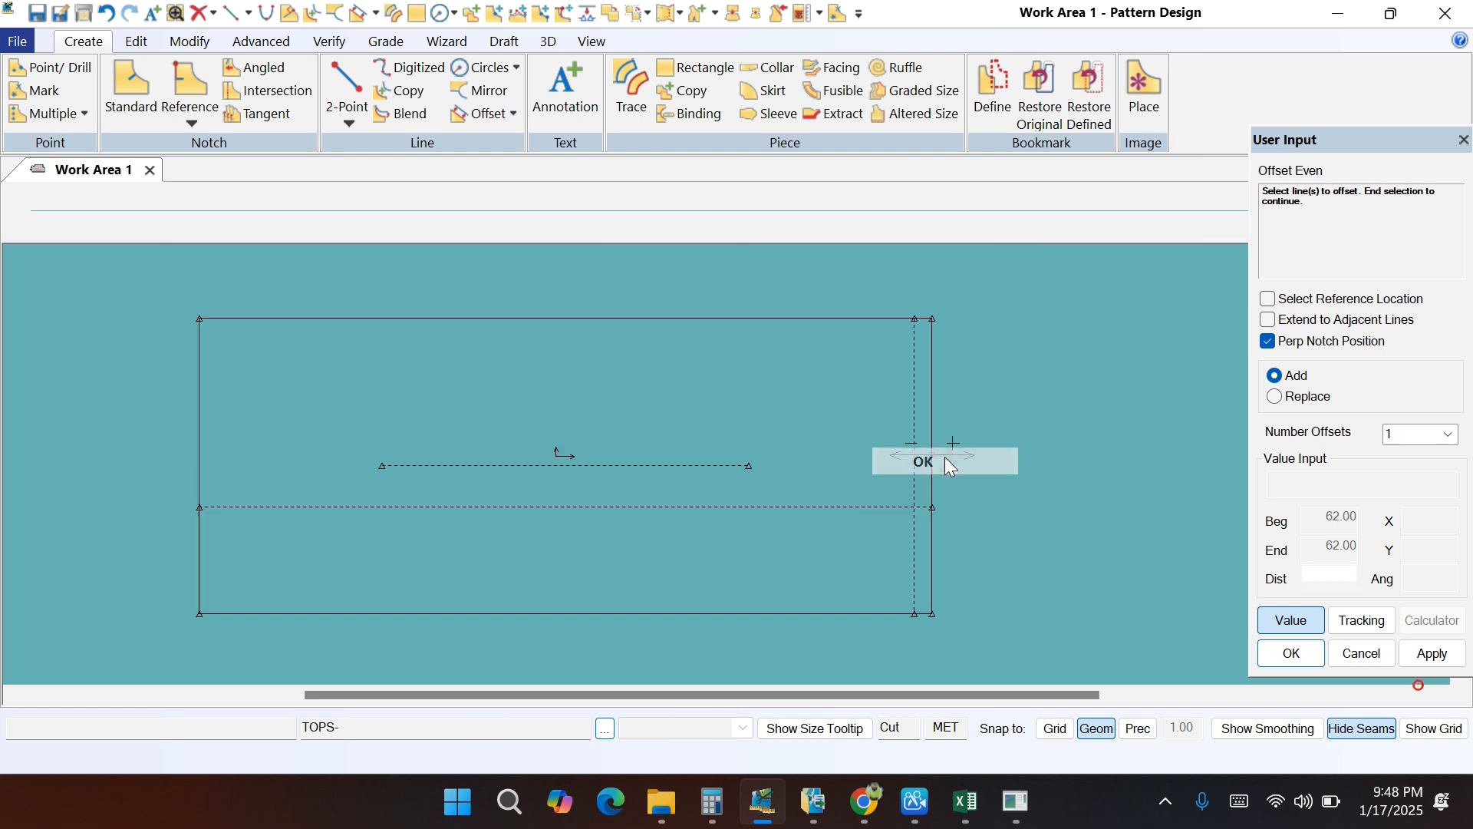
click(847, 455)
click(844, 448)
text(-10)
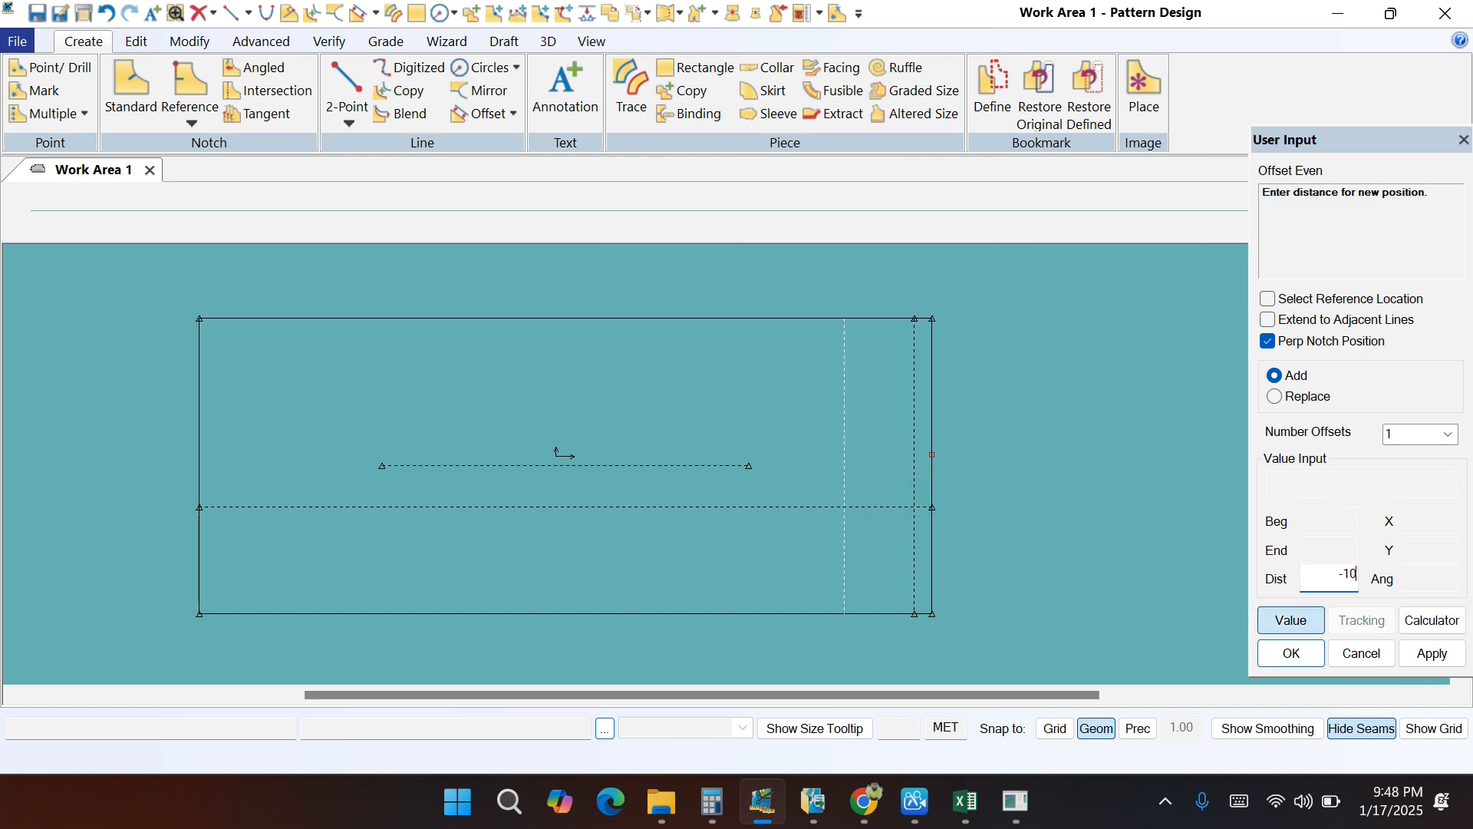
key(Return)
right_click(1002, 368)
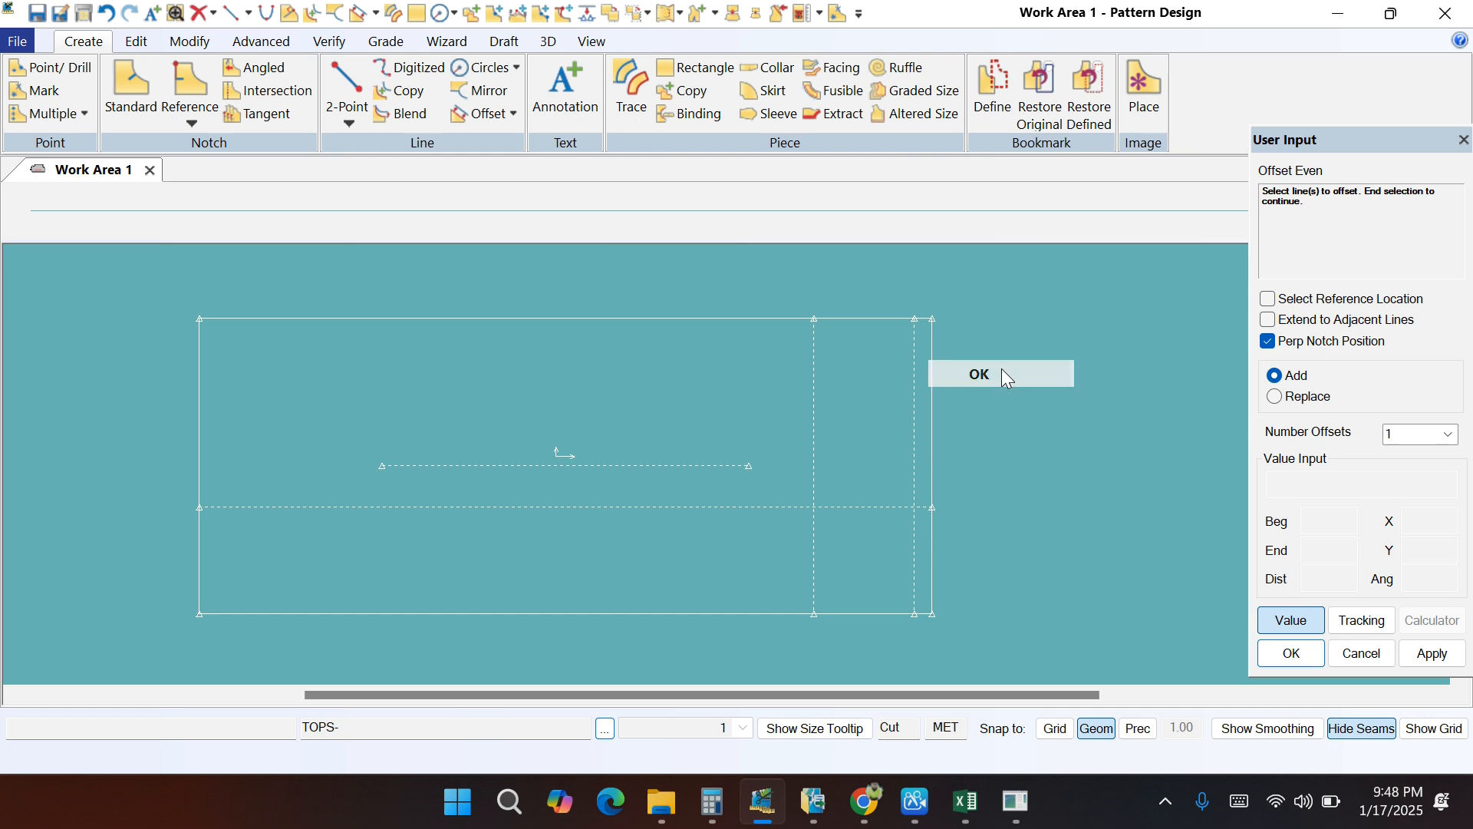
click(1003, 370)
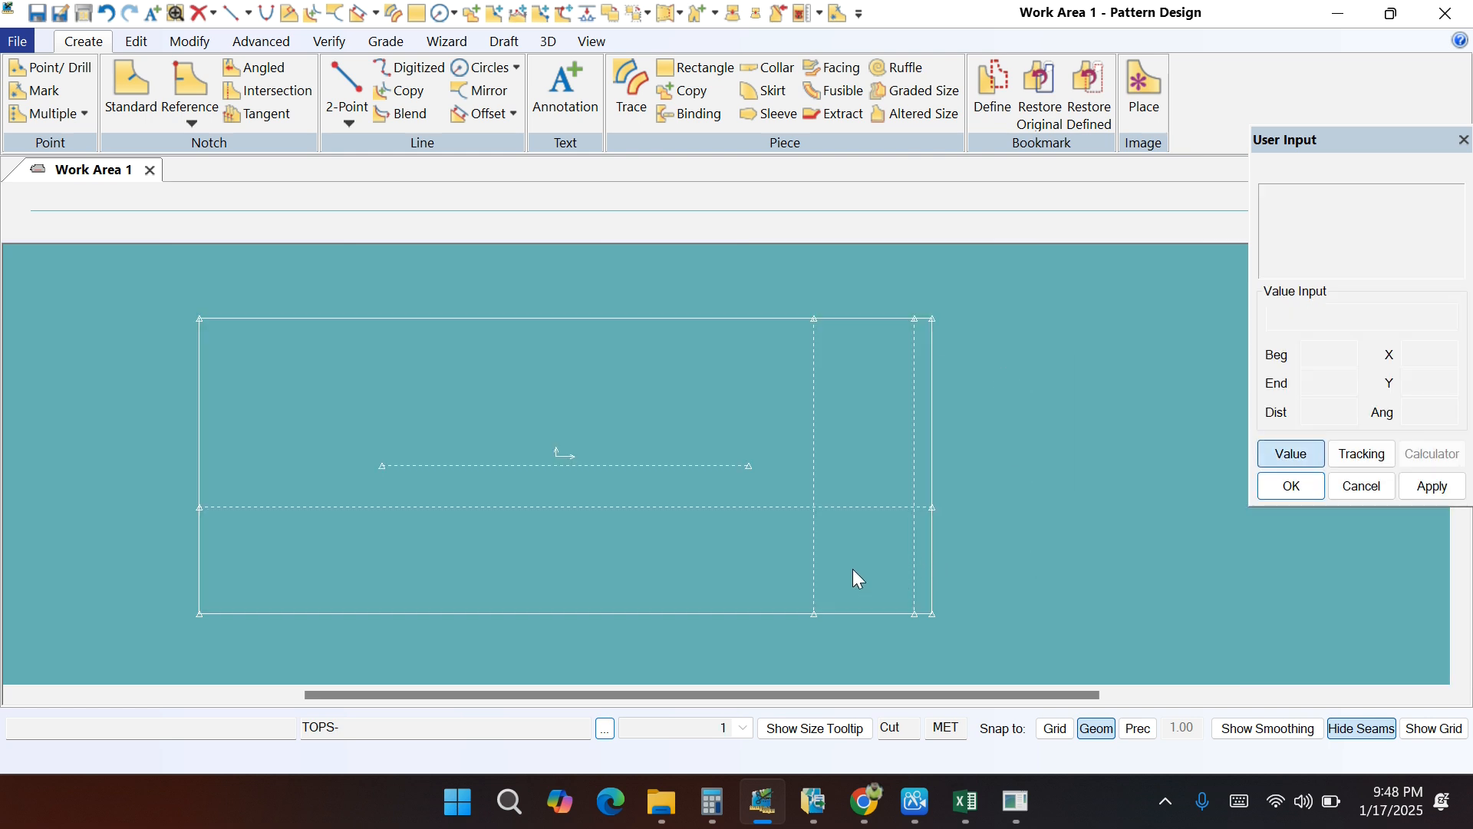
Step: Switch to the Excel measurement chart and fill the back neck drop row with yellow
click(964, 815)
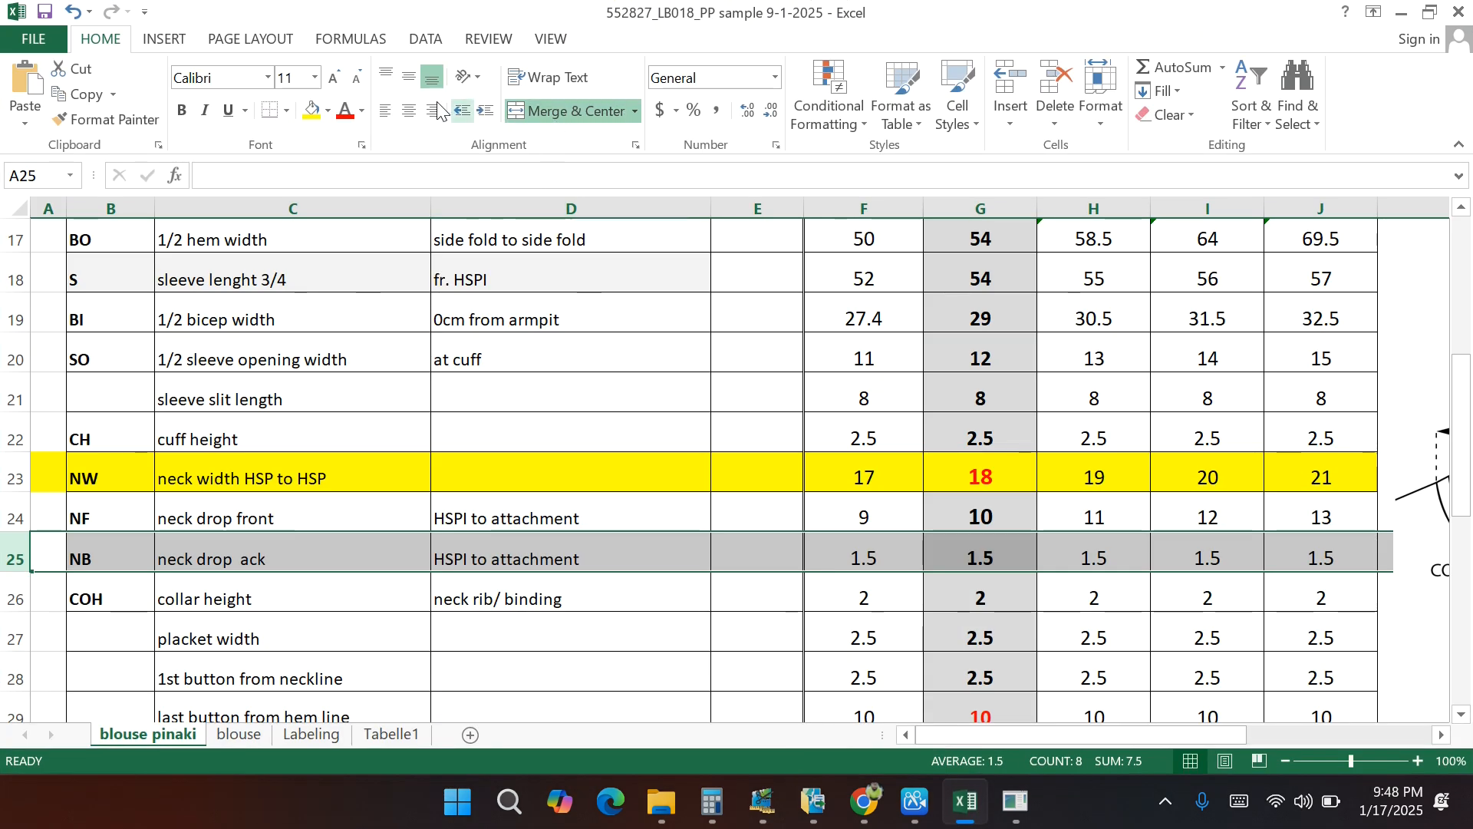
click(311, 110)
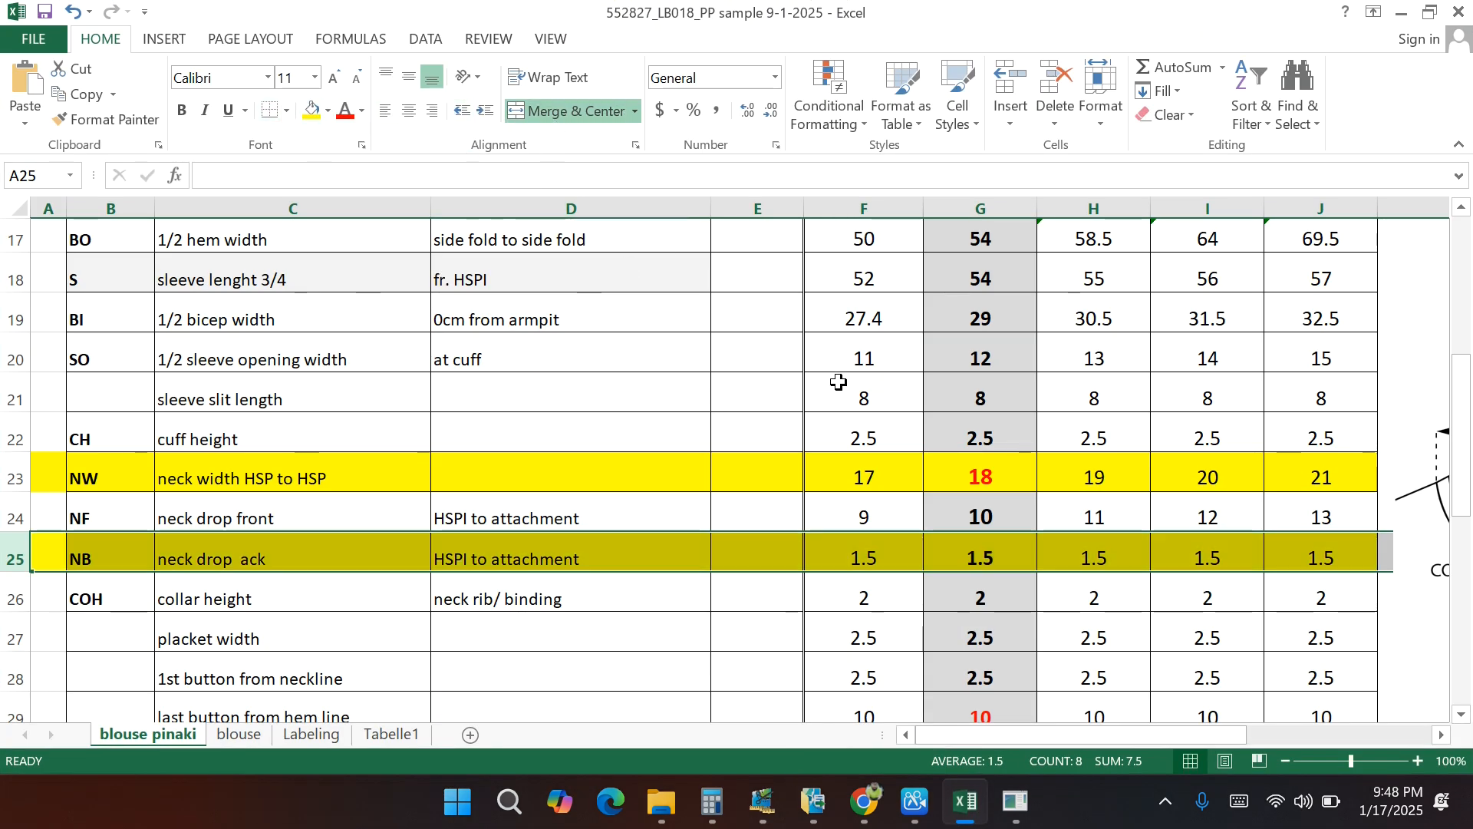
Step: Fill the front neck drop row of the Excel measurement chart with yellow
click(16, 513)
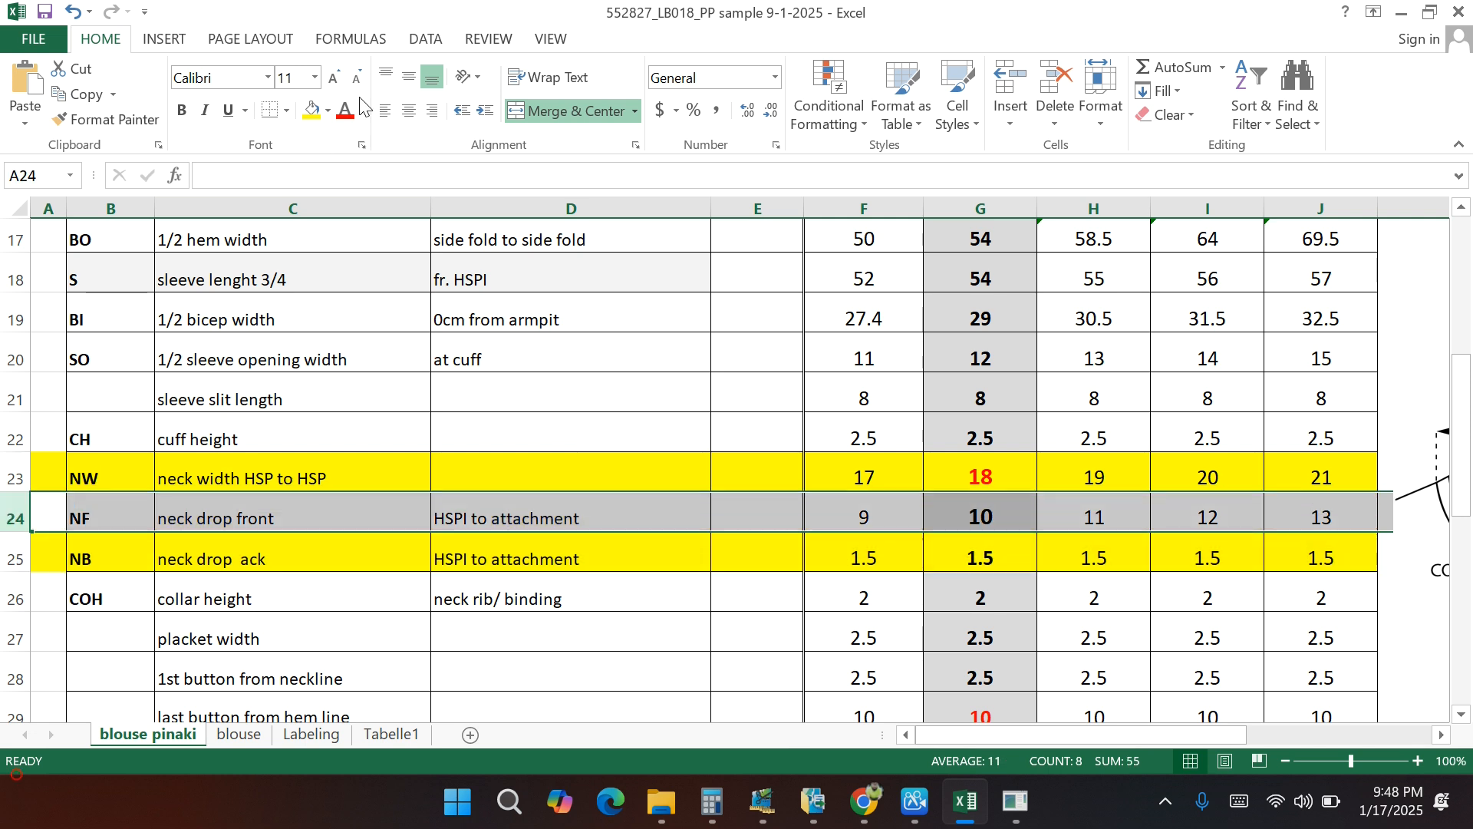
click(312, 110)
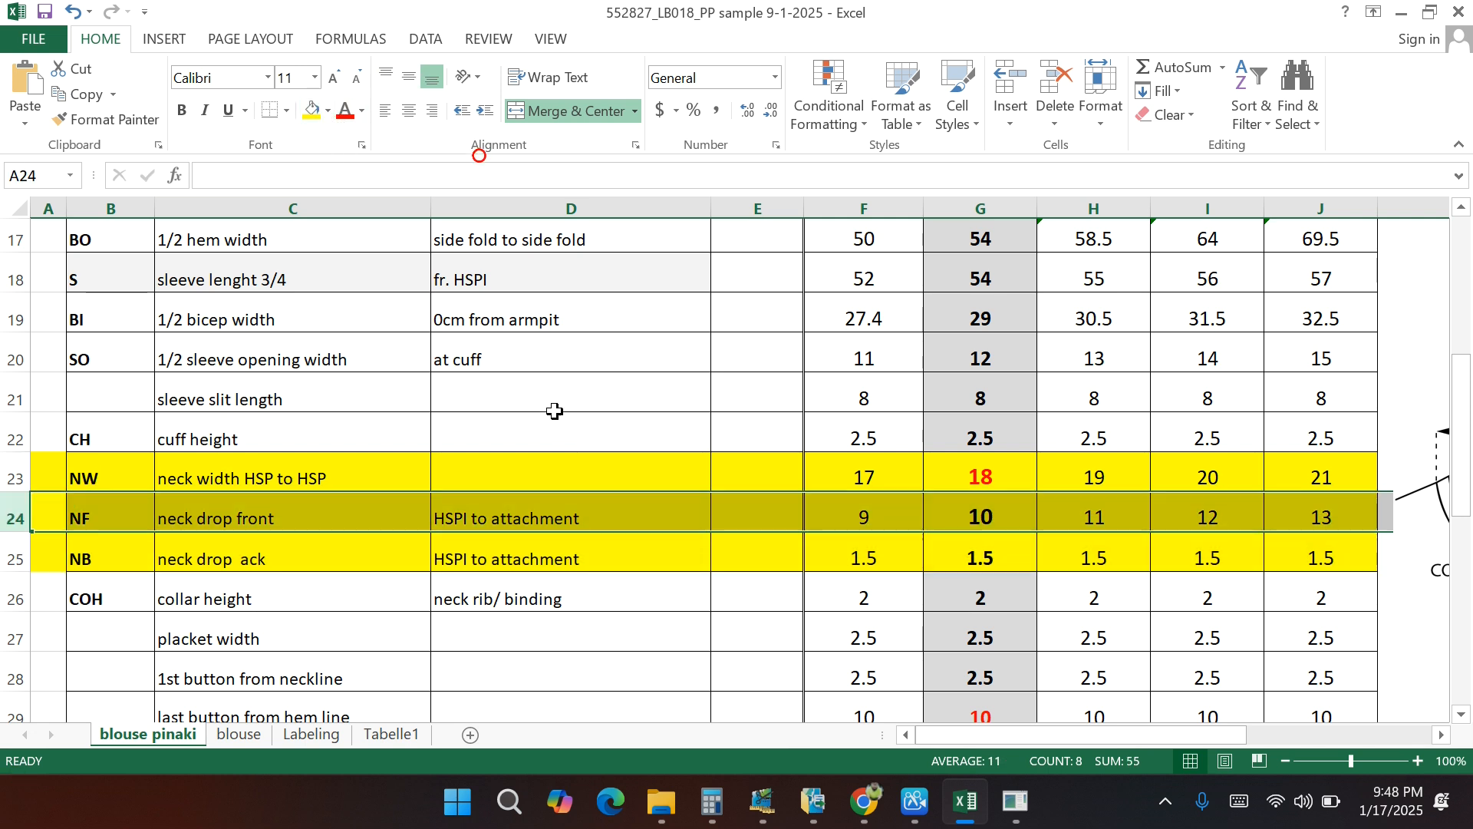
click(586, 363)
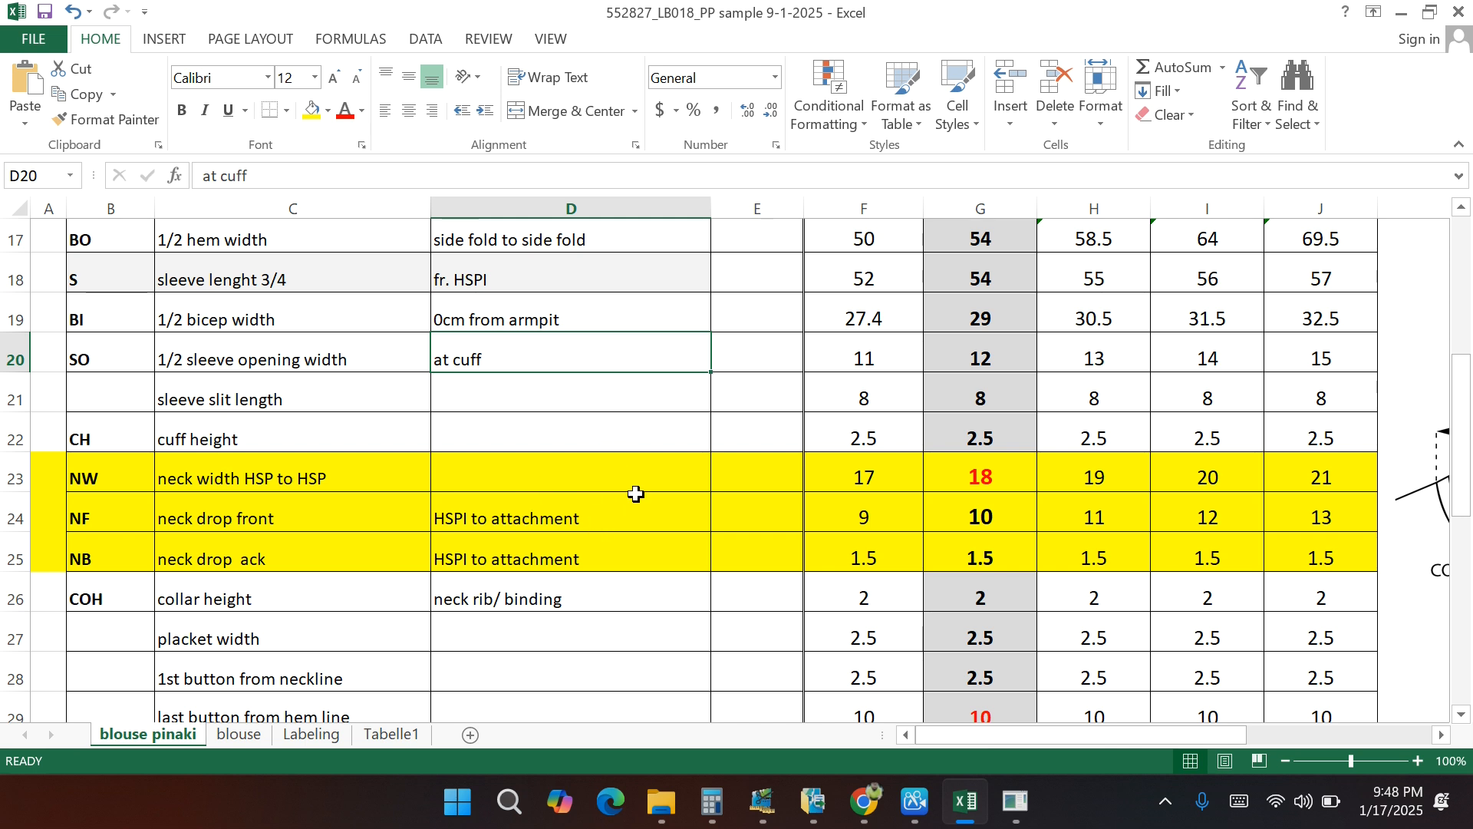
Step: Select the shoulder width complete row in the Excel chart to check its value, and return to Pattern Design
scroll(598, 526, up, 1)
scroll(599, 526, up, 2)
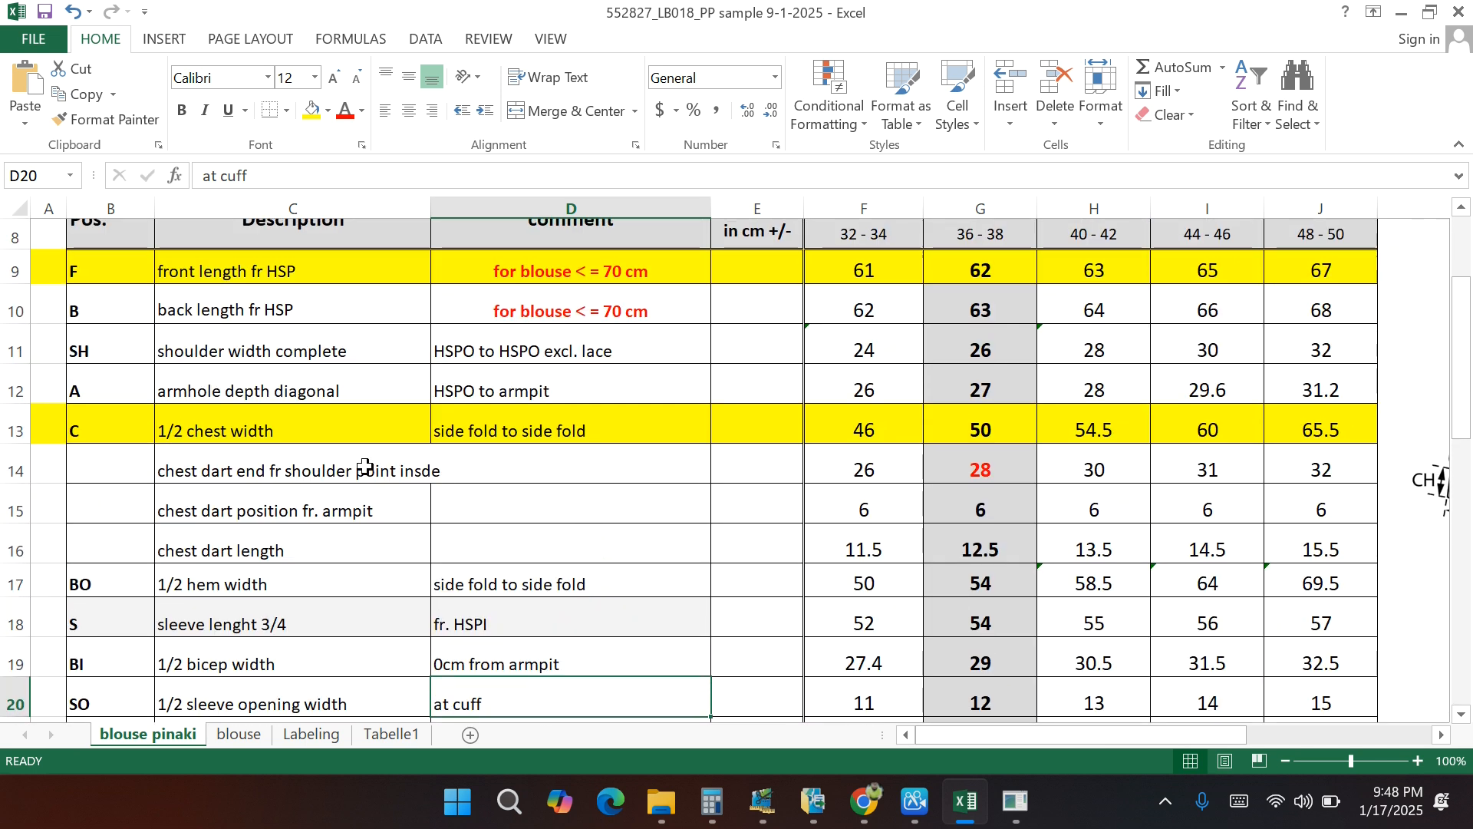
click(21, 349)
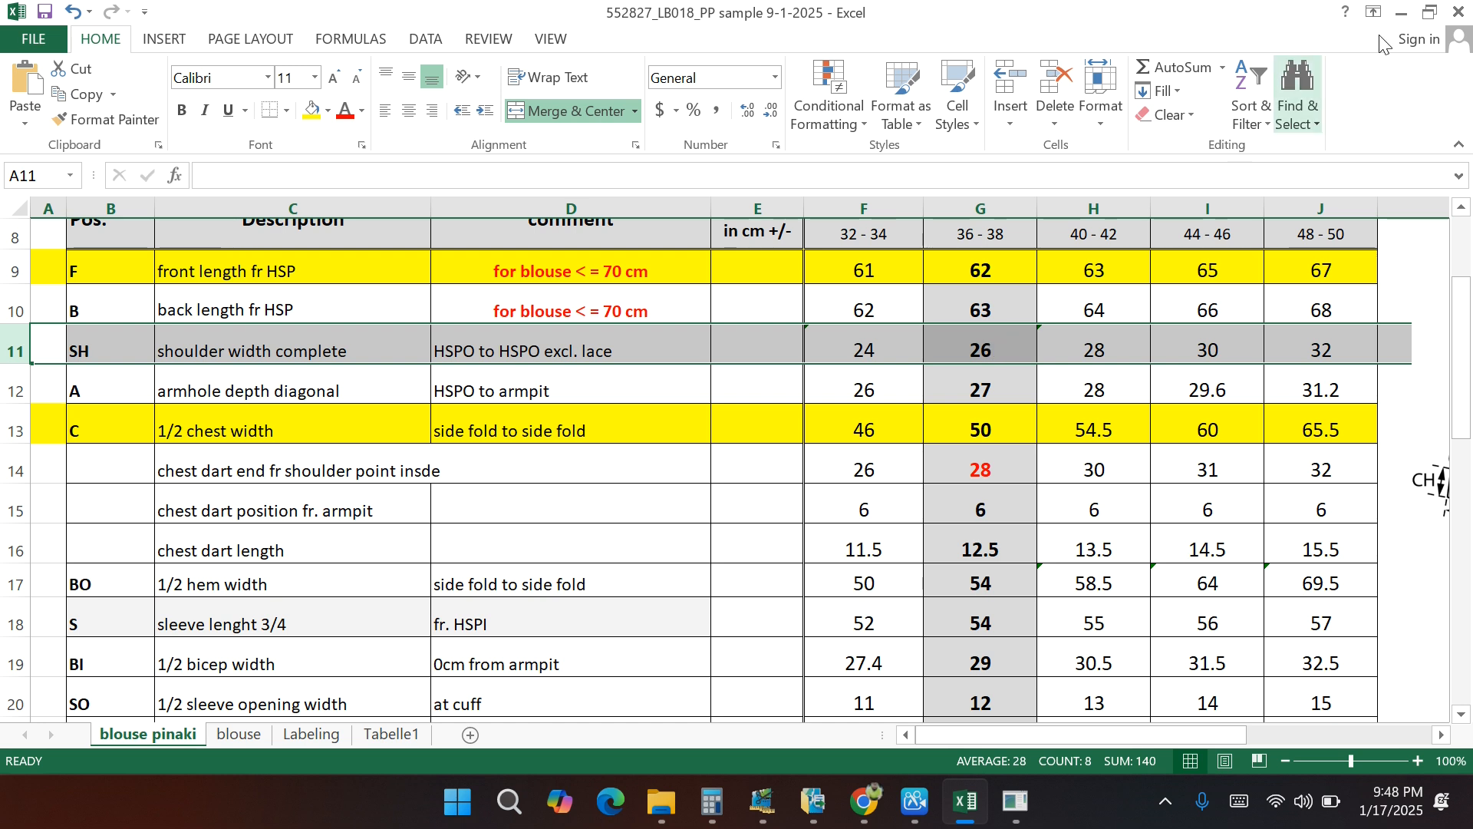
click(1401, 13)
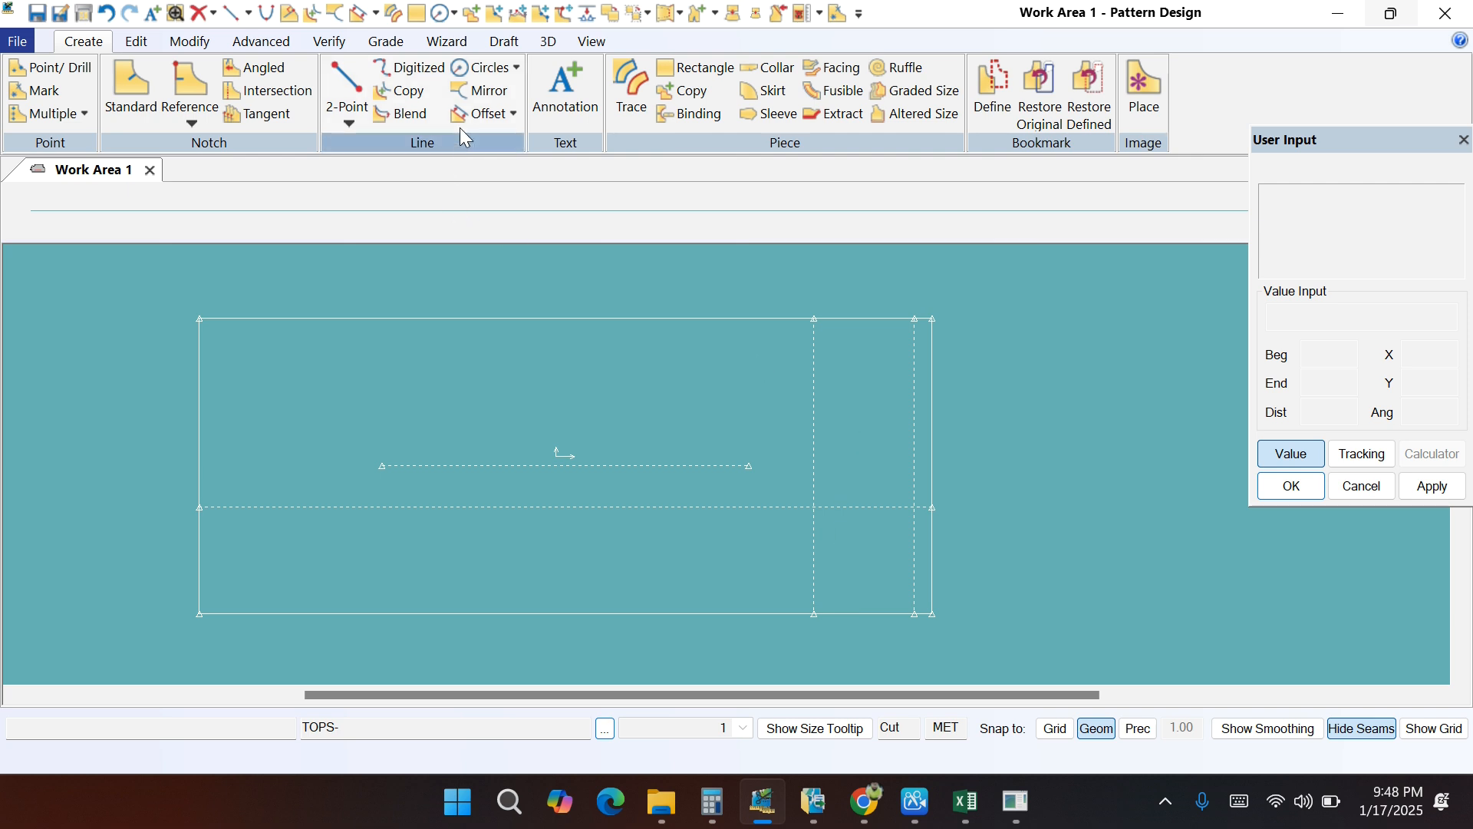
Step: Offset the rectangle's lower edge evenly inward by -26/2 for half the shoulder width, and finish the Offset Even command
click(482, 114)
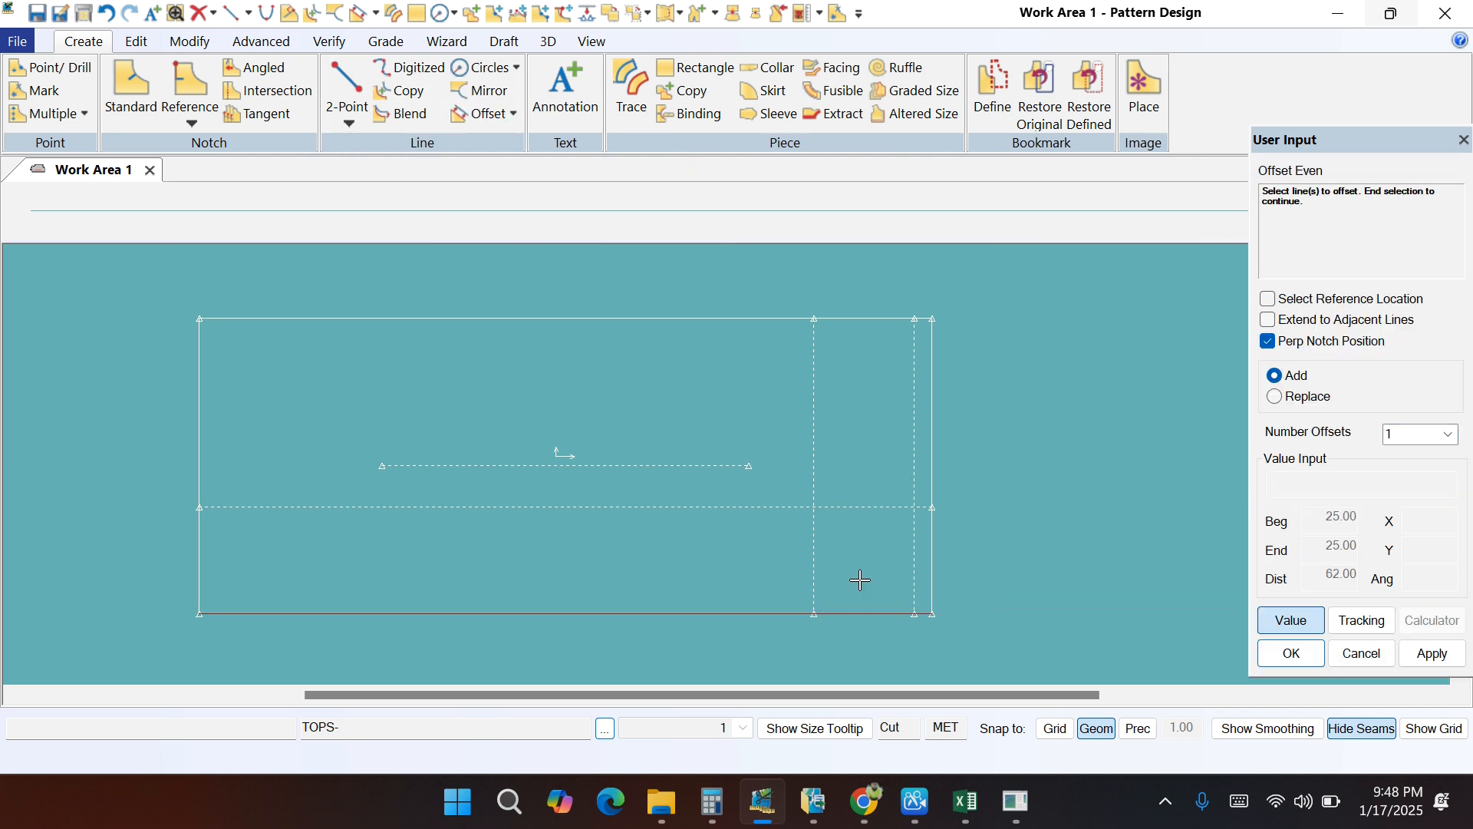
click(873, 613)
click(1271, 629)
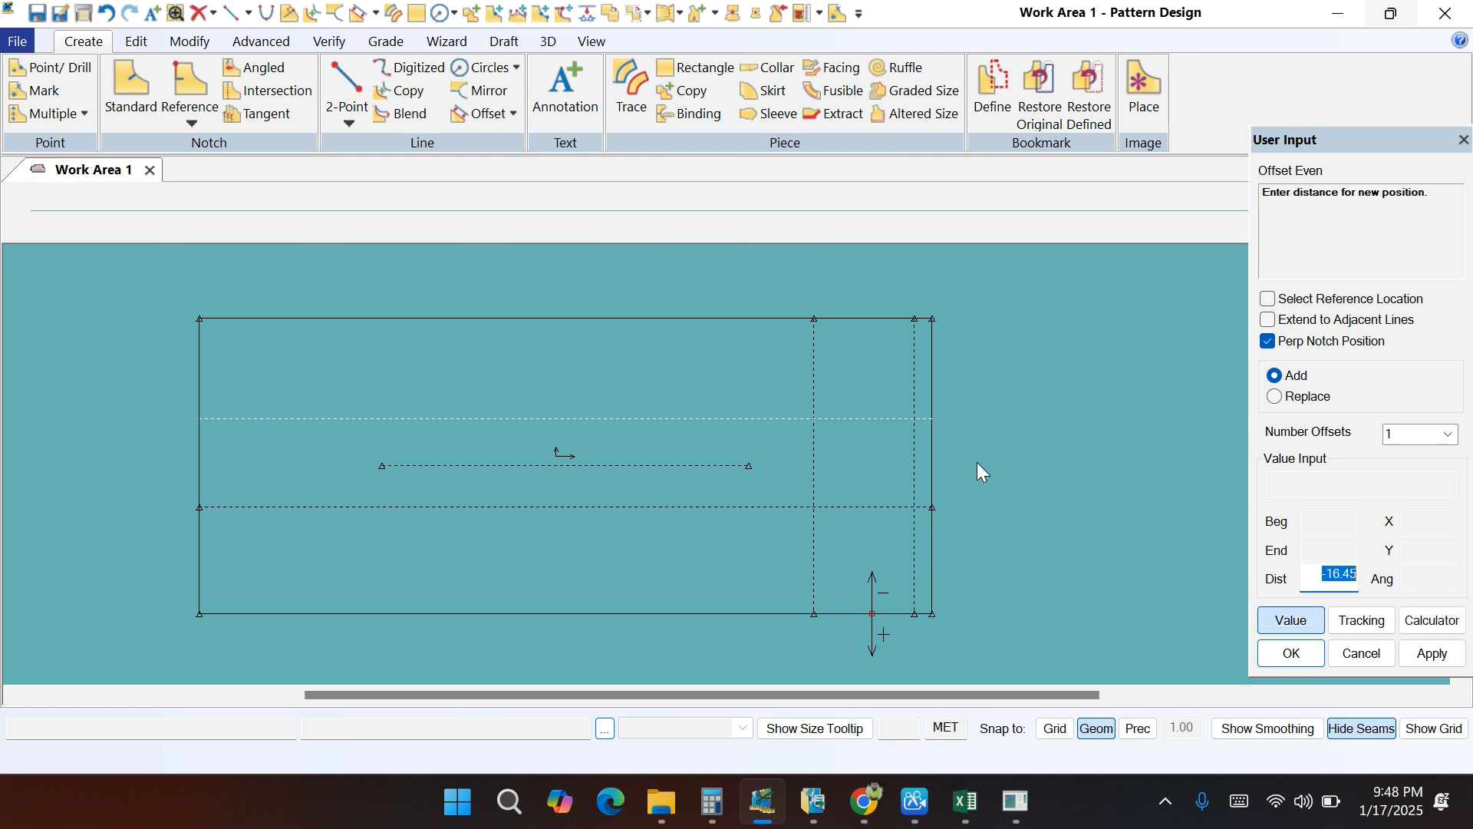
text(-26/)
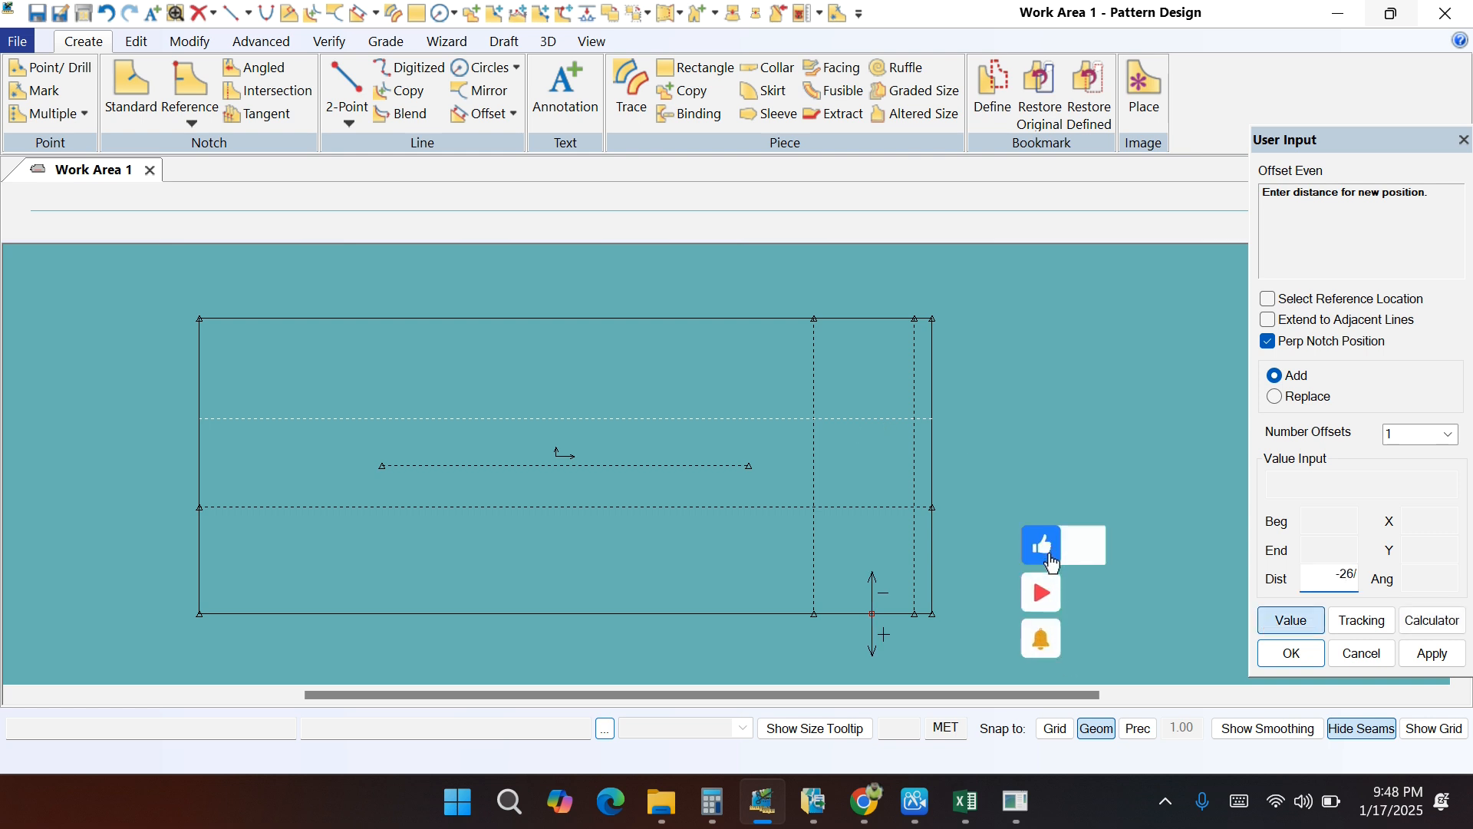
text(2)
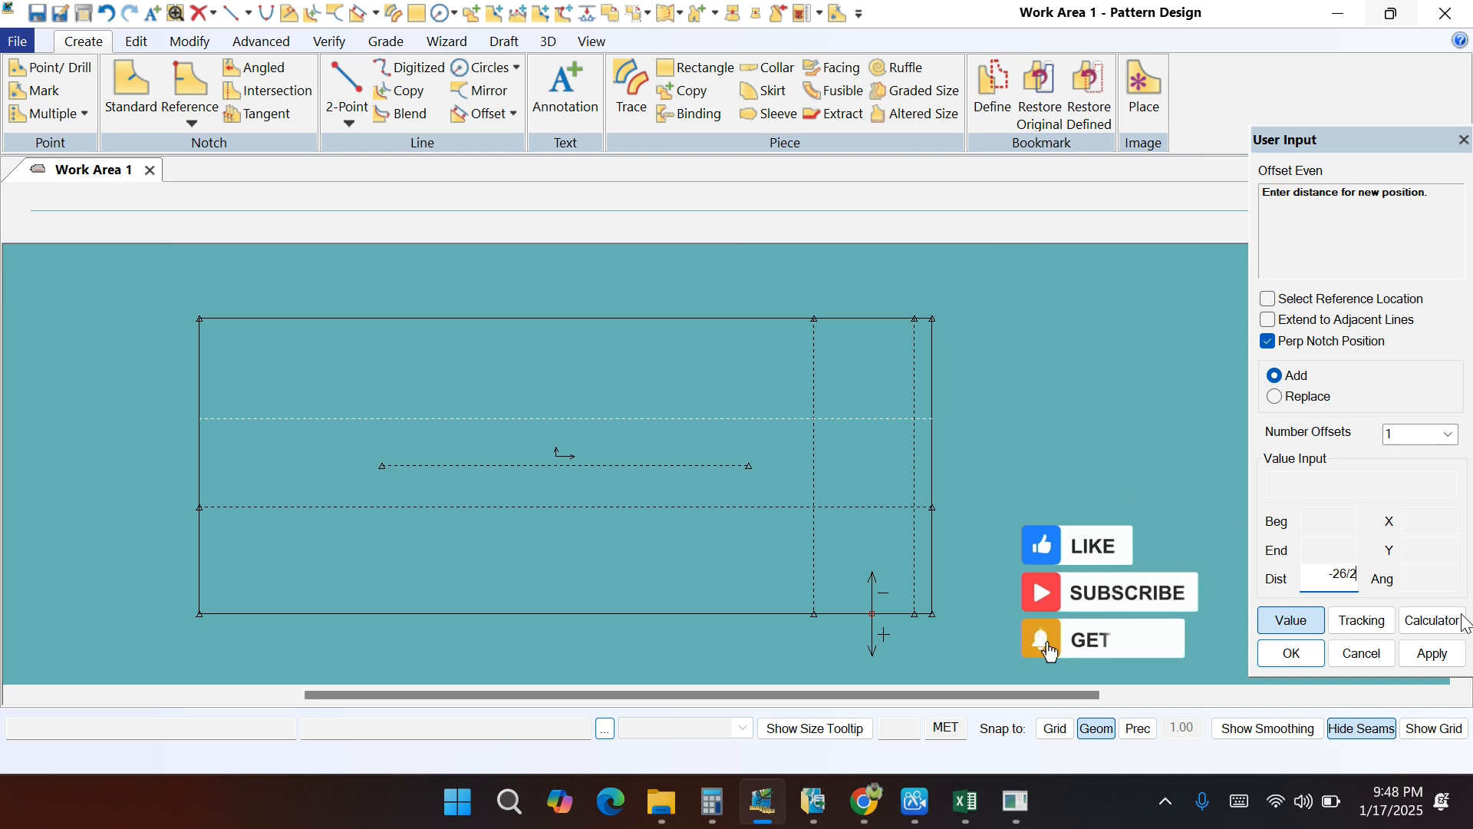
click(1432, 653)
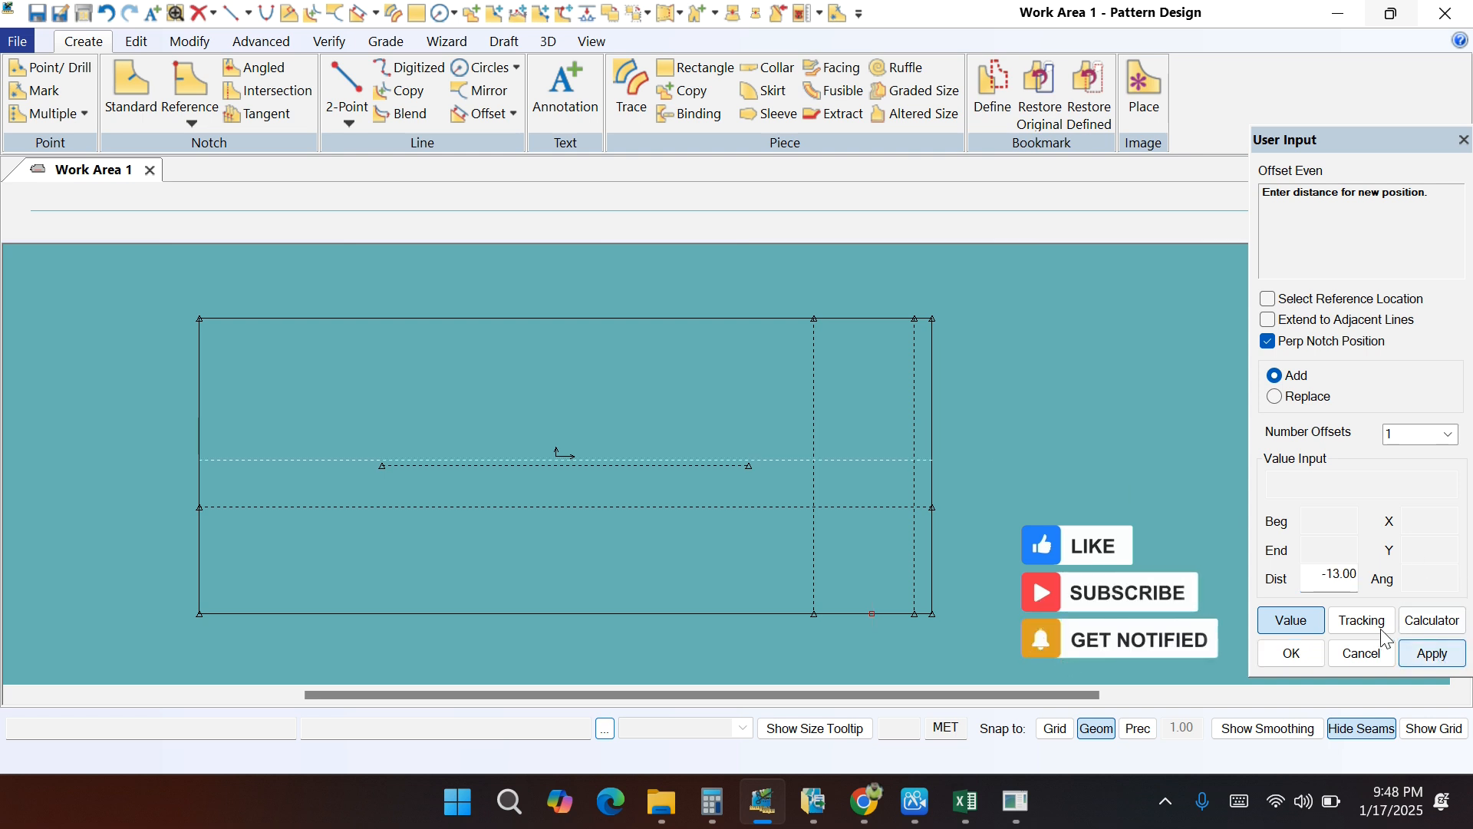
click(1296, 657)
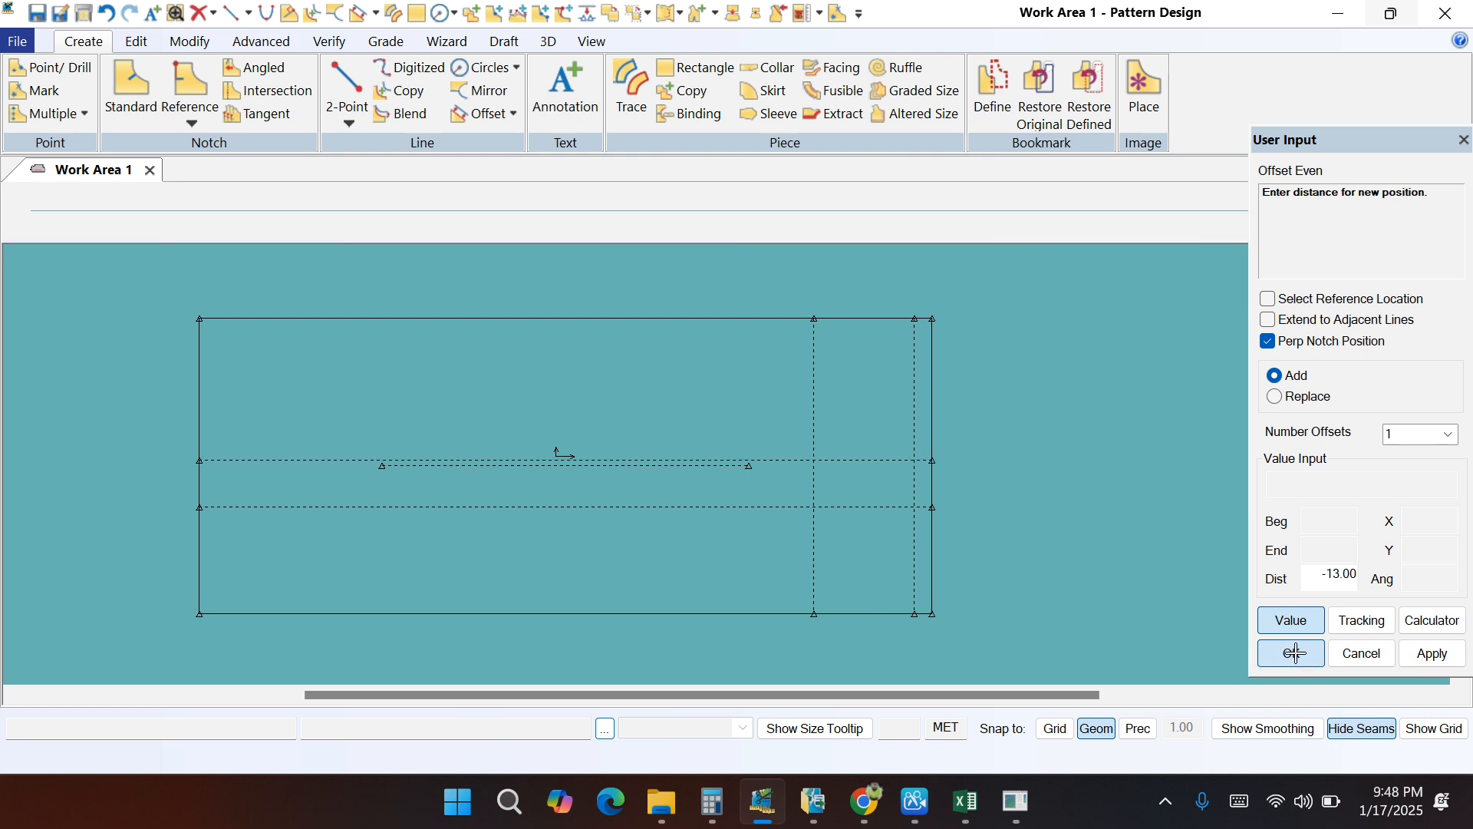
right_click(1079, 375)
click(1082, 380)
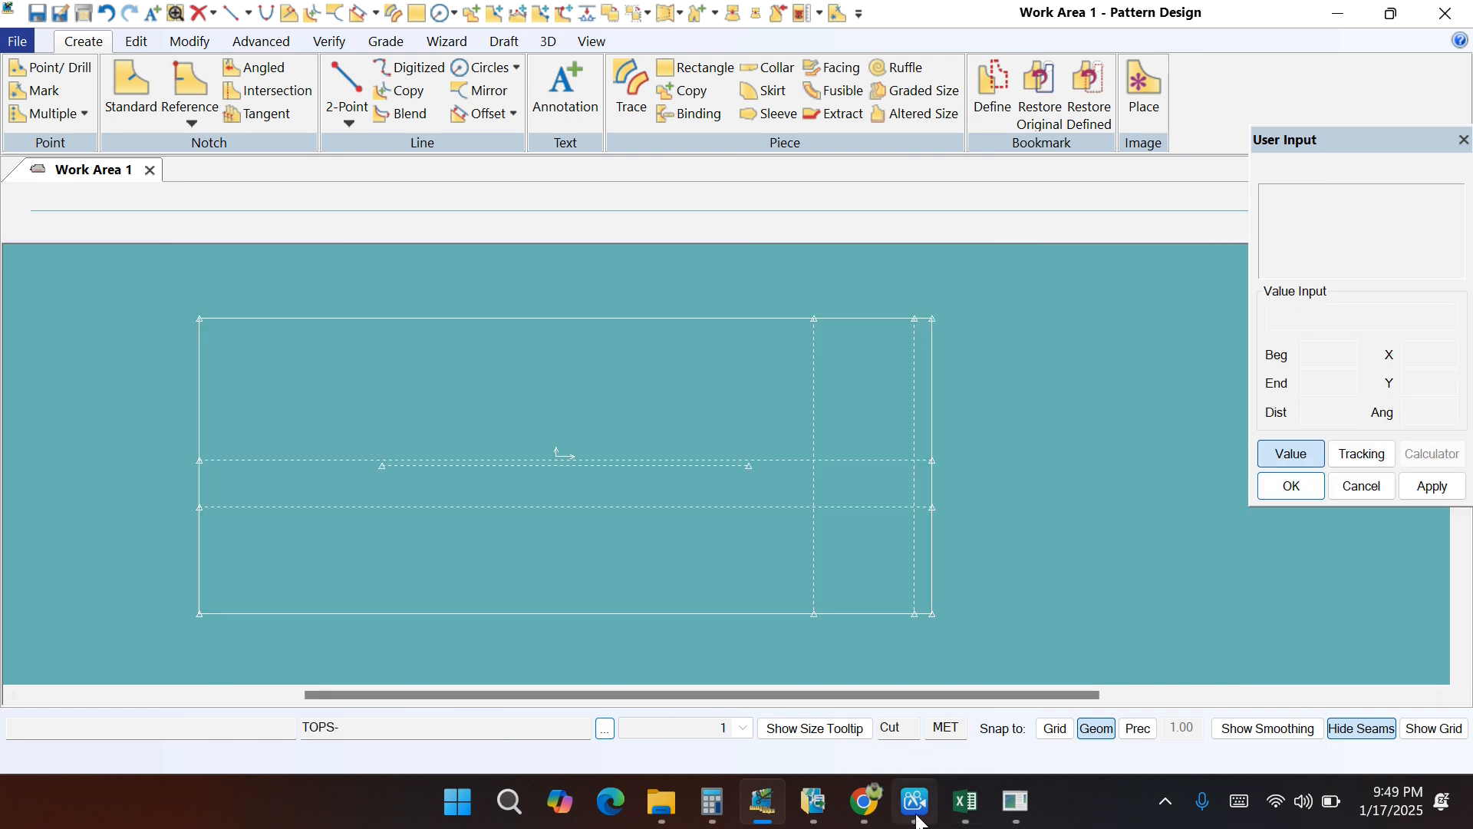
Step: Switch to the Excel measurement chart, fill the shoulder width row with yellow, and return to Pattern Design
click(966, 803)
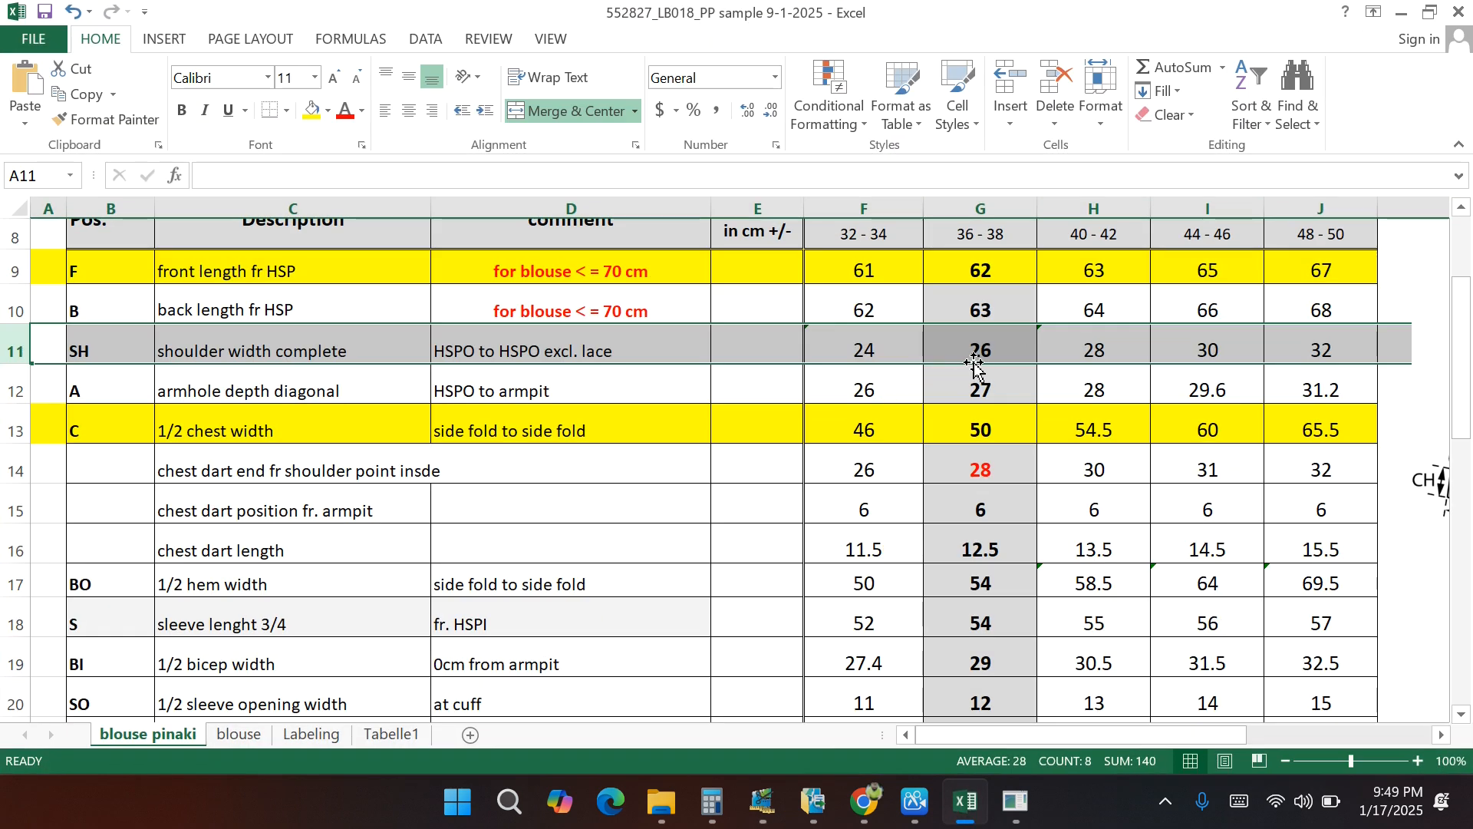
key(F4)
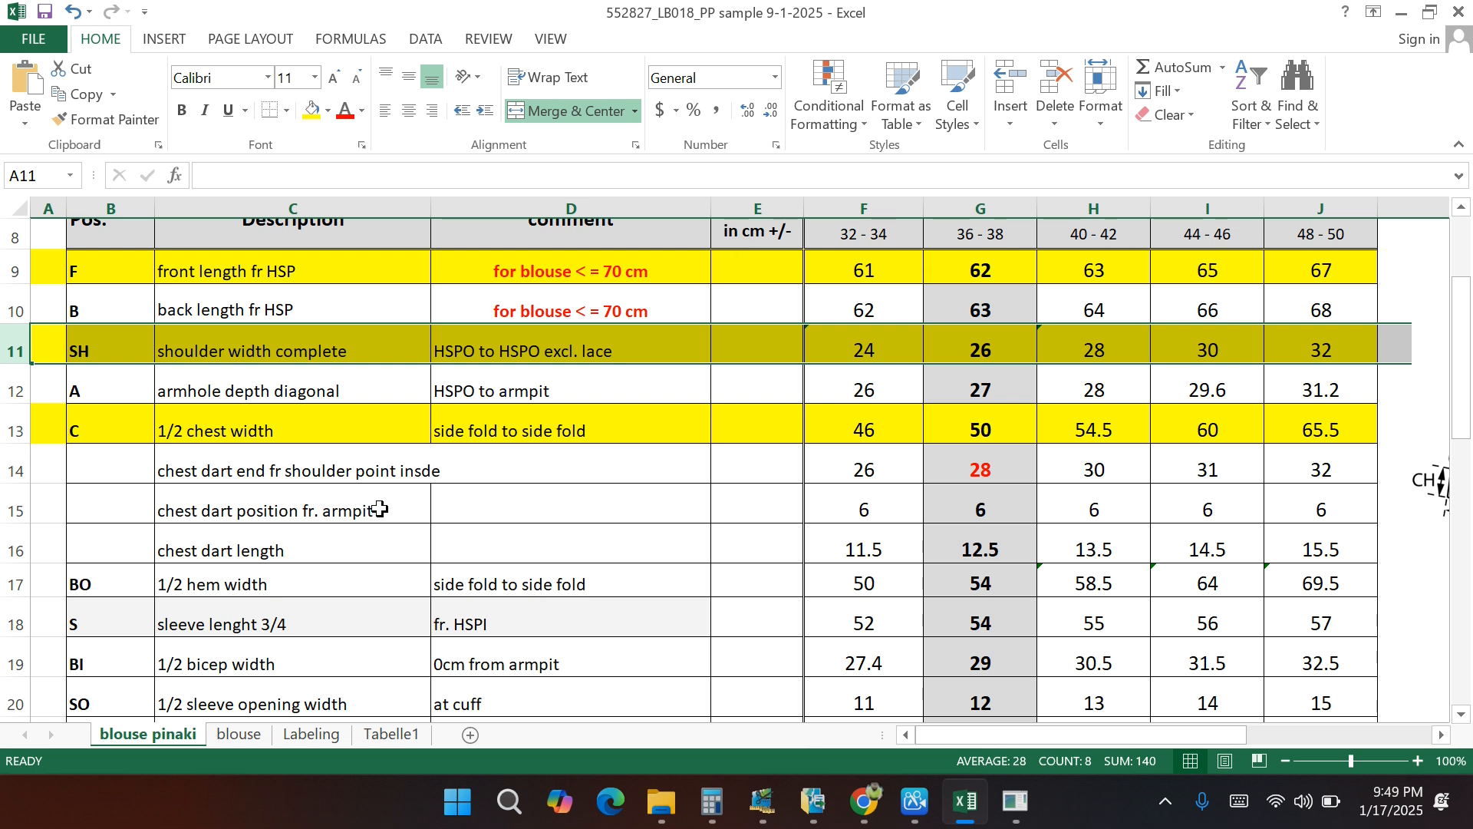
click(1400, 14)
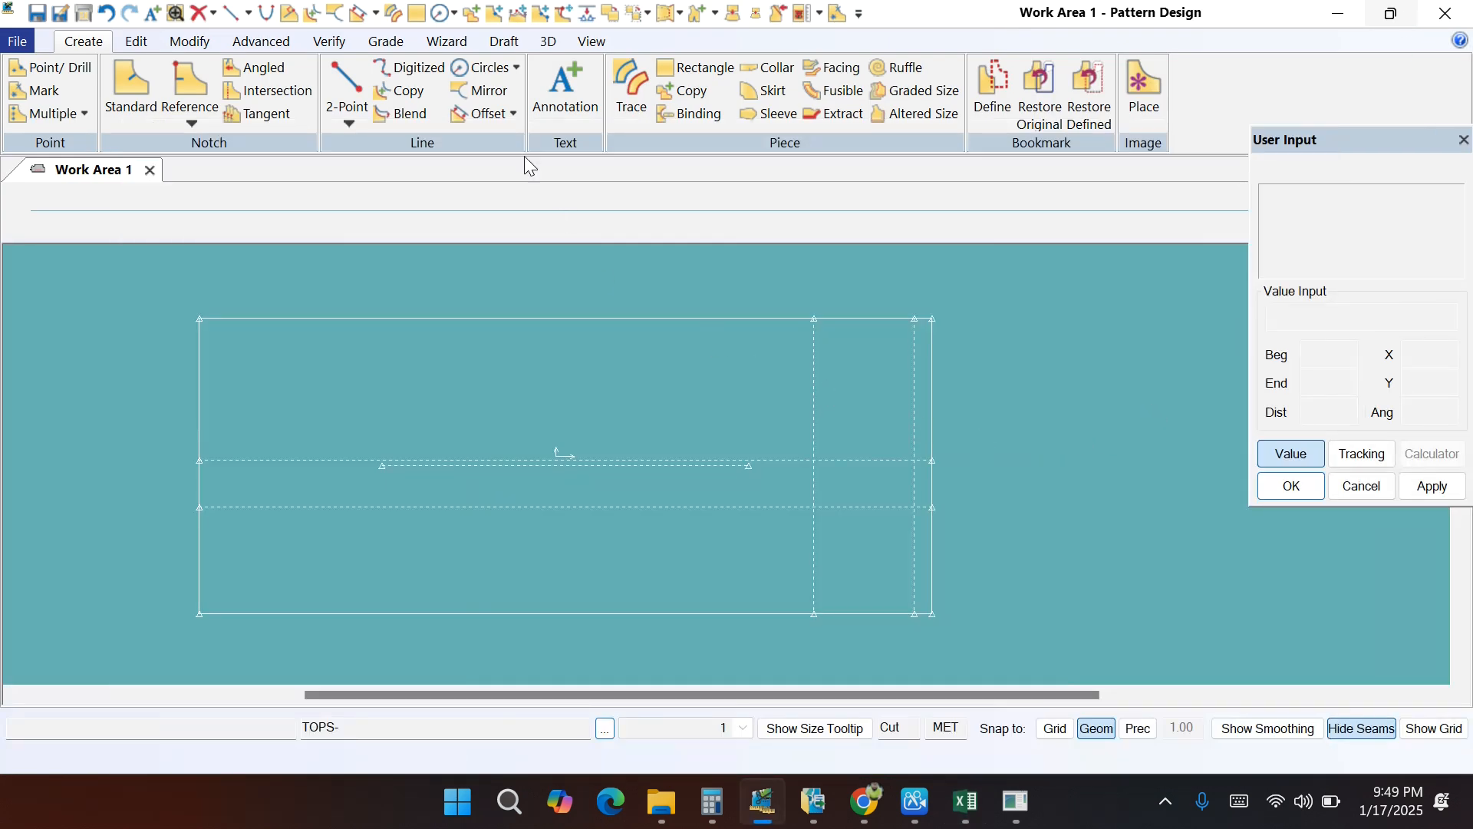
Step: Offset the rectangle's right edge evenly inward by -3, and finish the Offset Even command
click(484, 114)
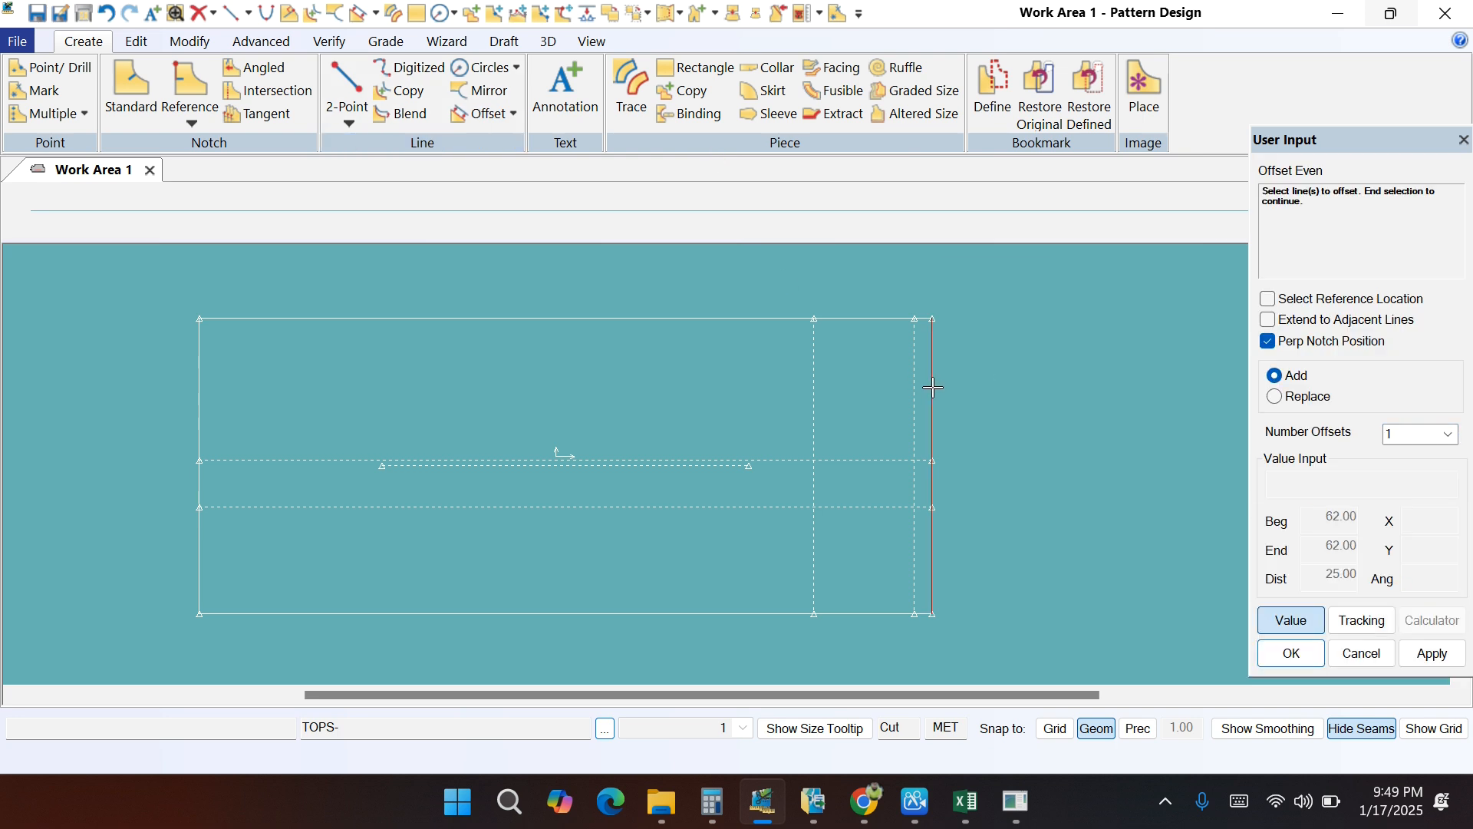
right_click(933, 387)
click(924, 392)
click(846, 390)
click(851, 379)
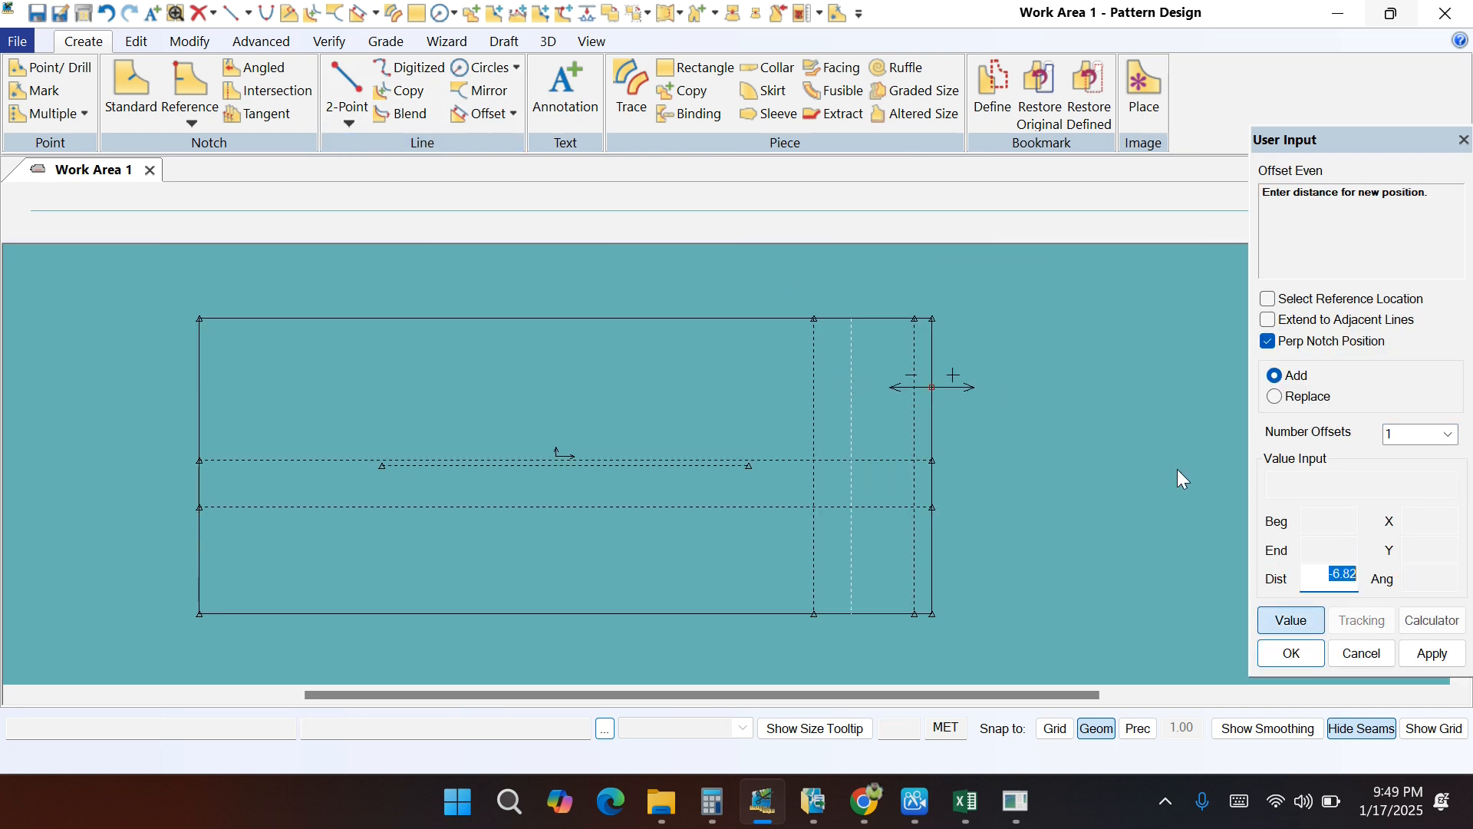
text(-)
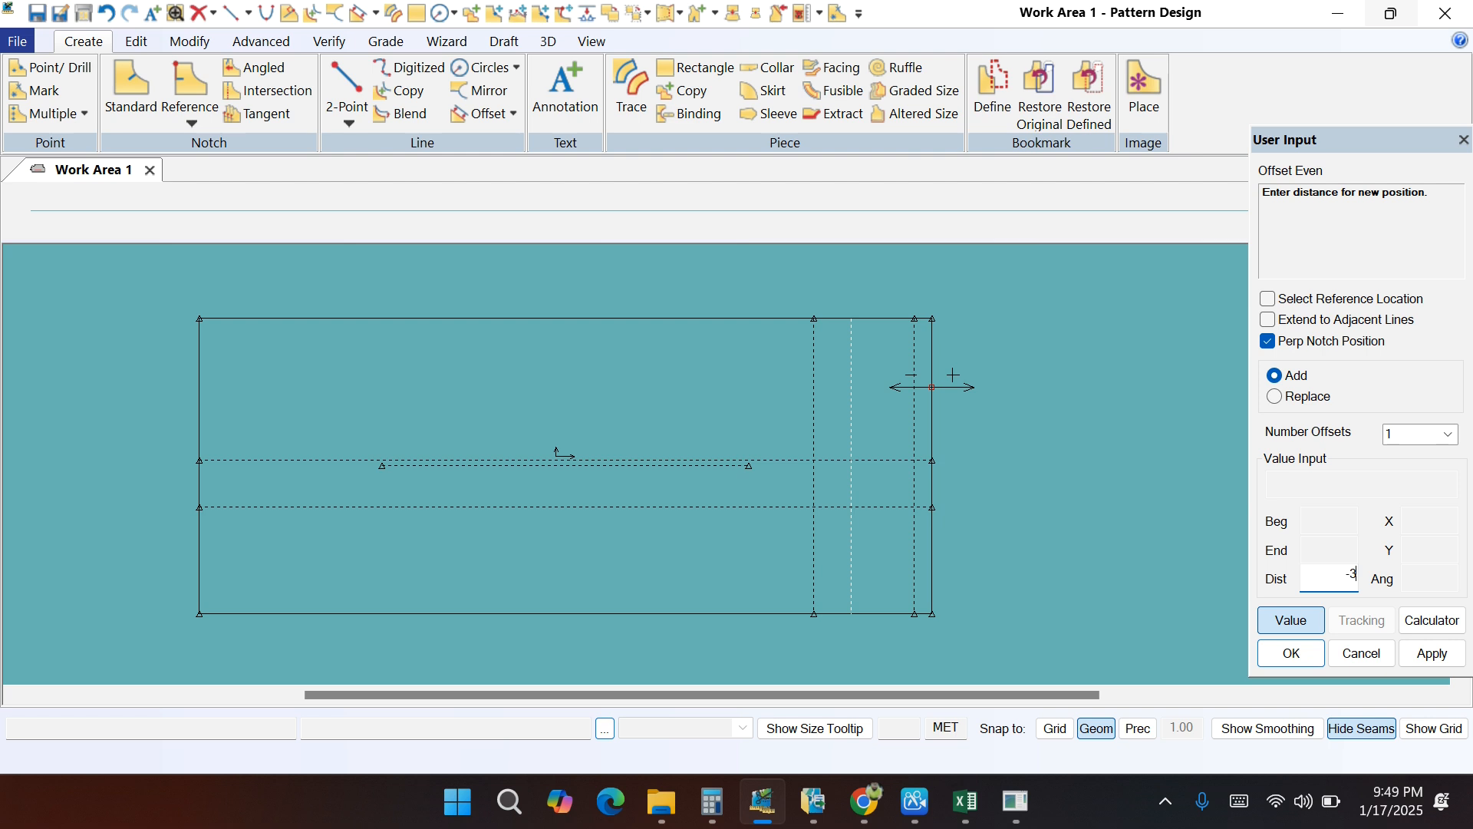
text(3)
key(Return)
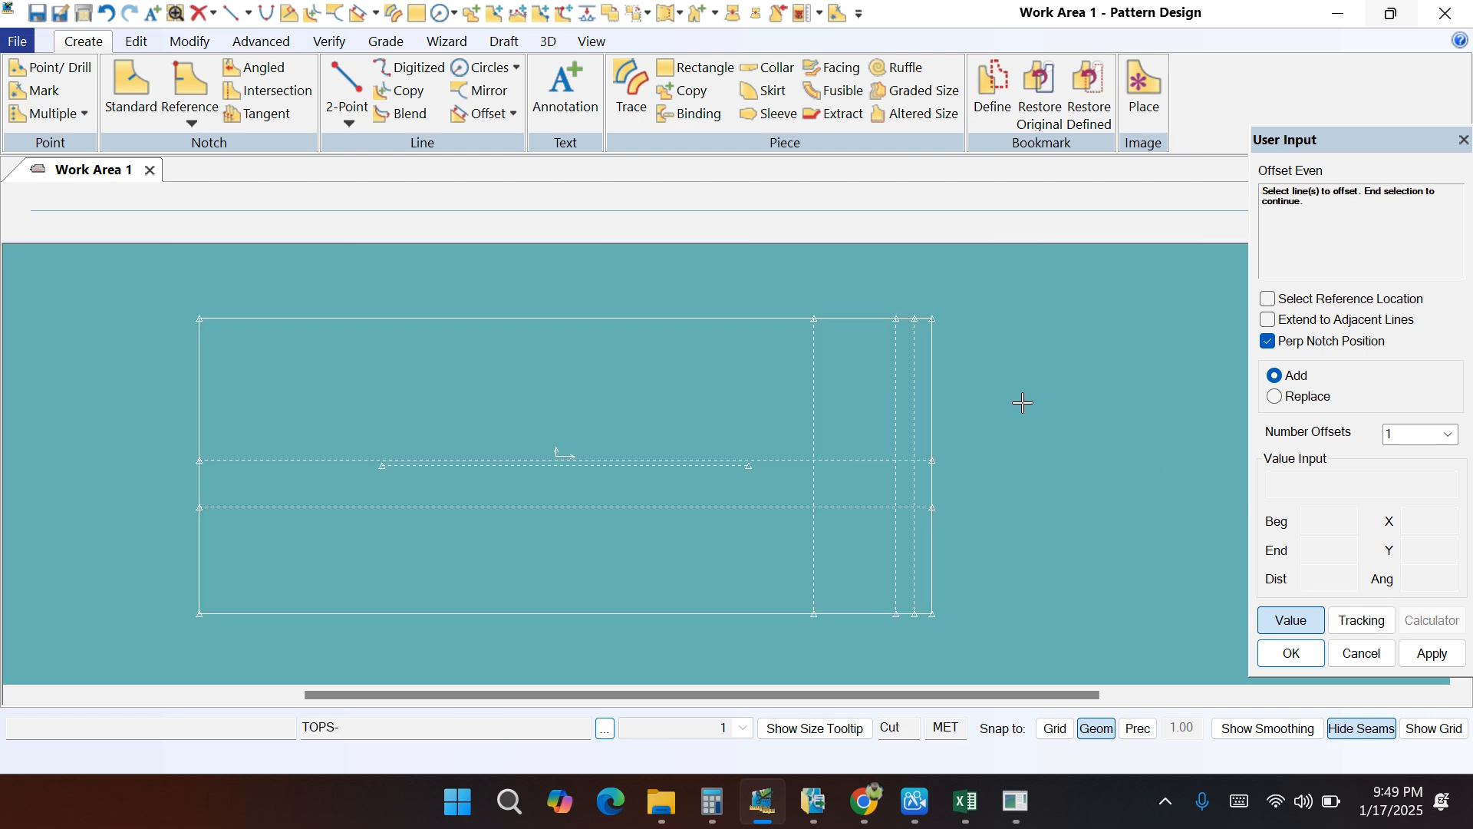
right_click(991, 352)
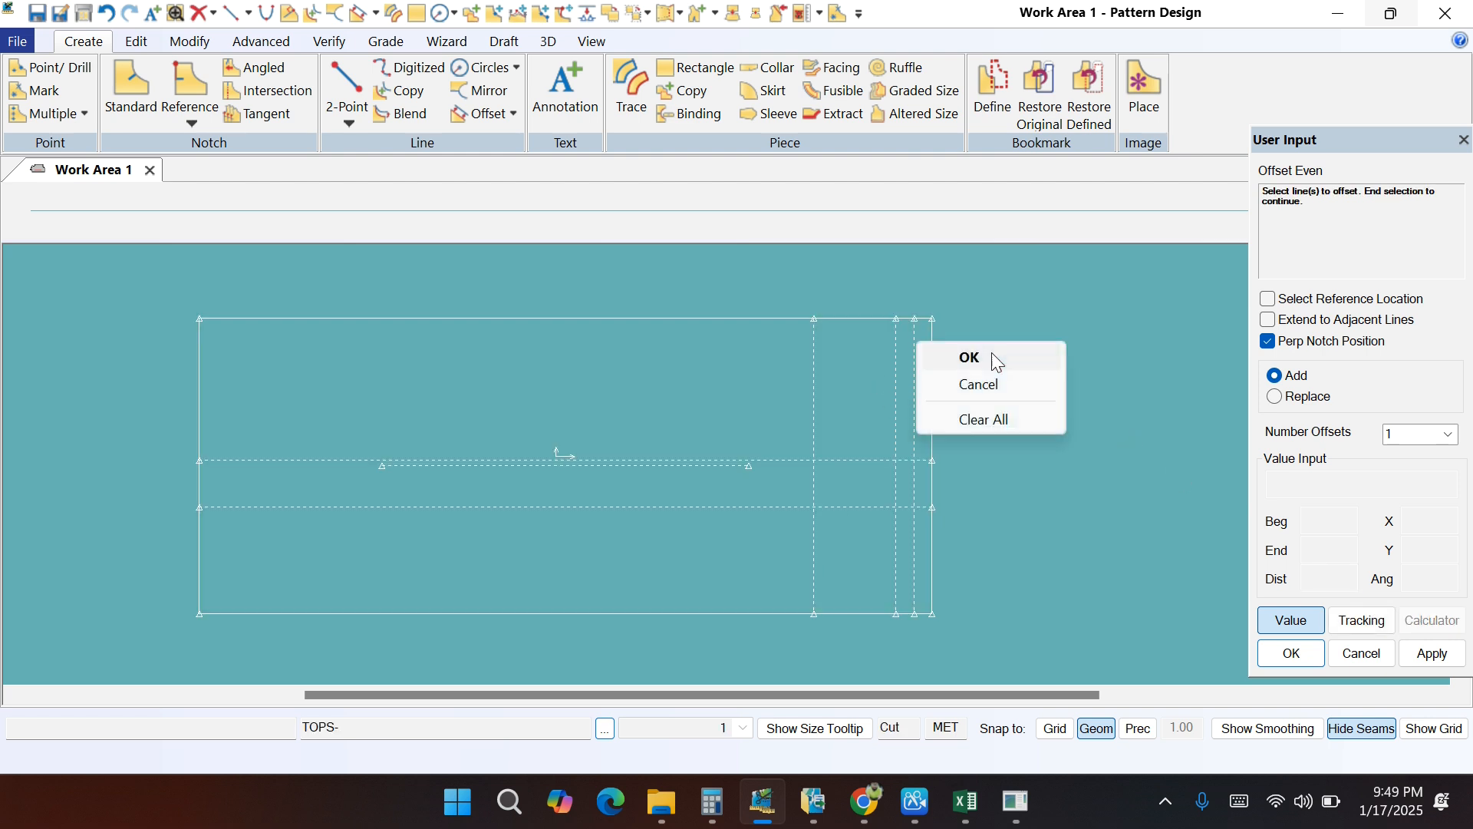
click(994, 359)
Step: Draw the back neckline as a 2-Point Curve about 9.5 long from the neck width point to the back neck drop point on the lower edge
scroll(887, 584, up, 3)
scroll(874, 618, up, 2)
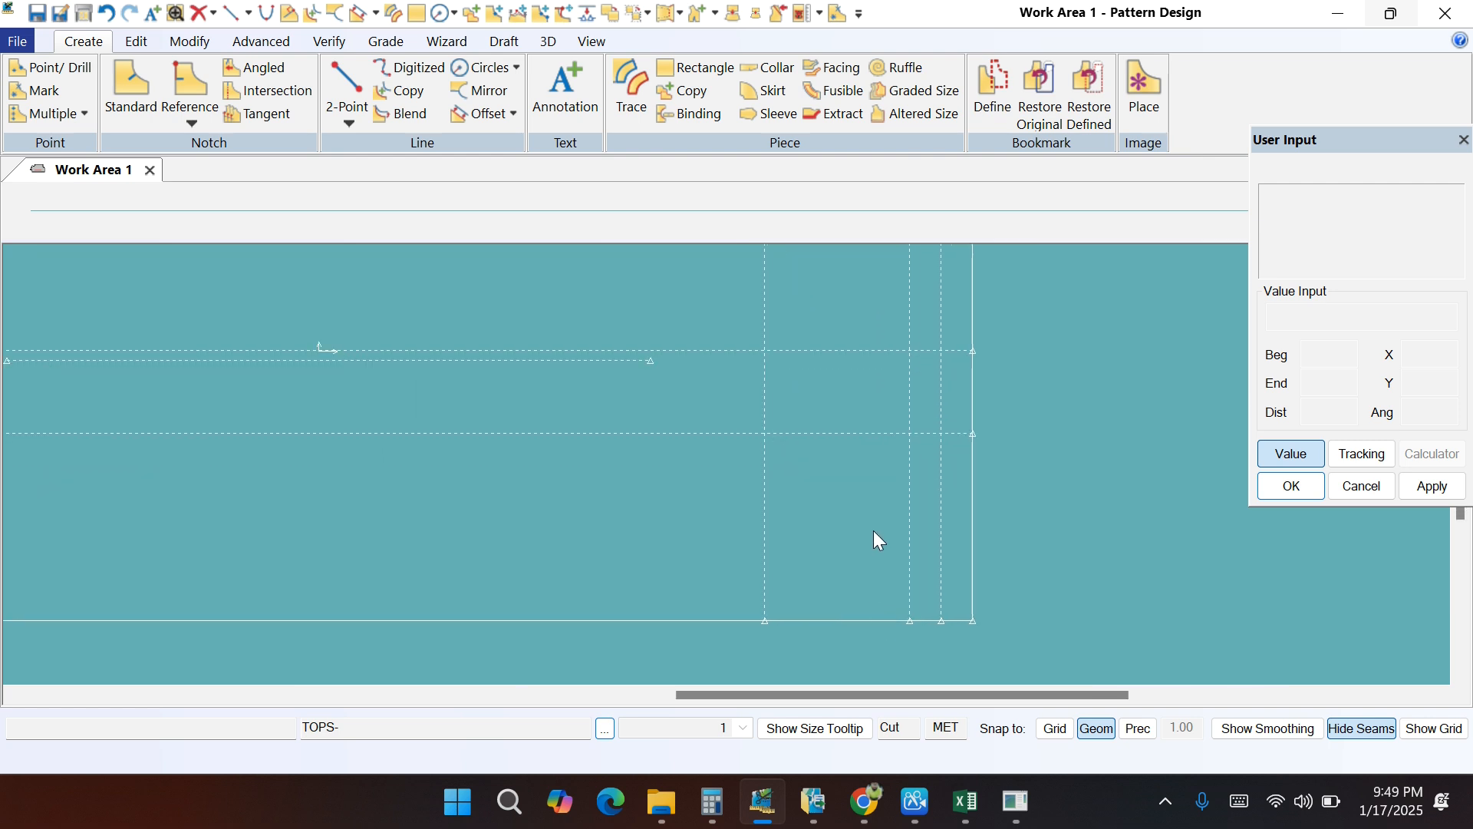
scroll(809, 564, down, 1)
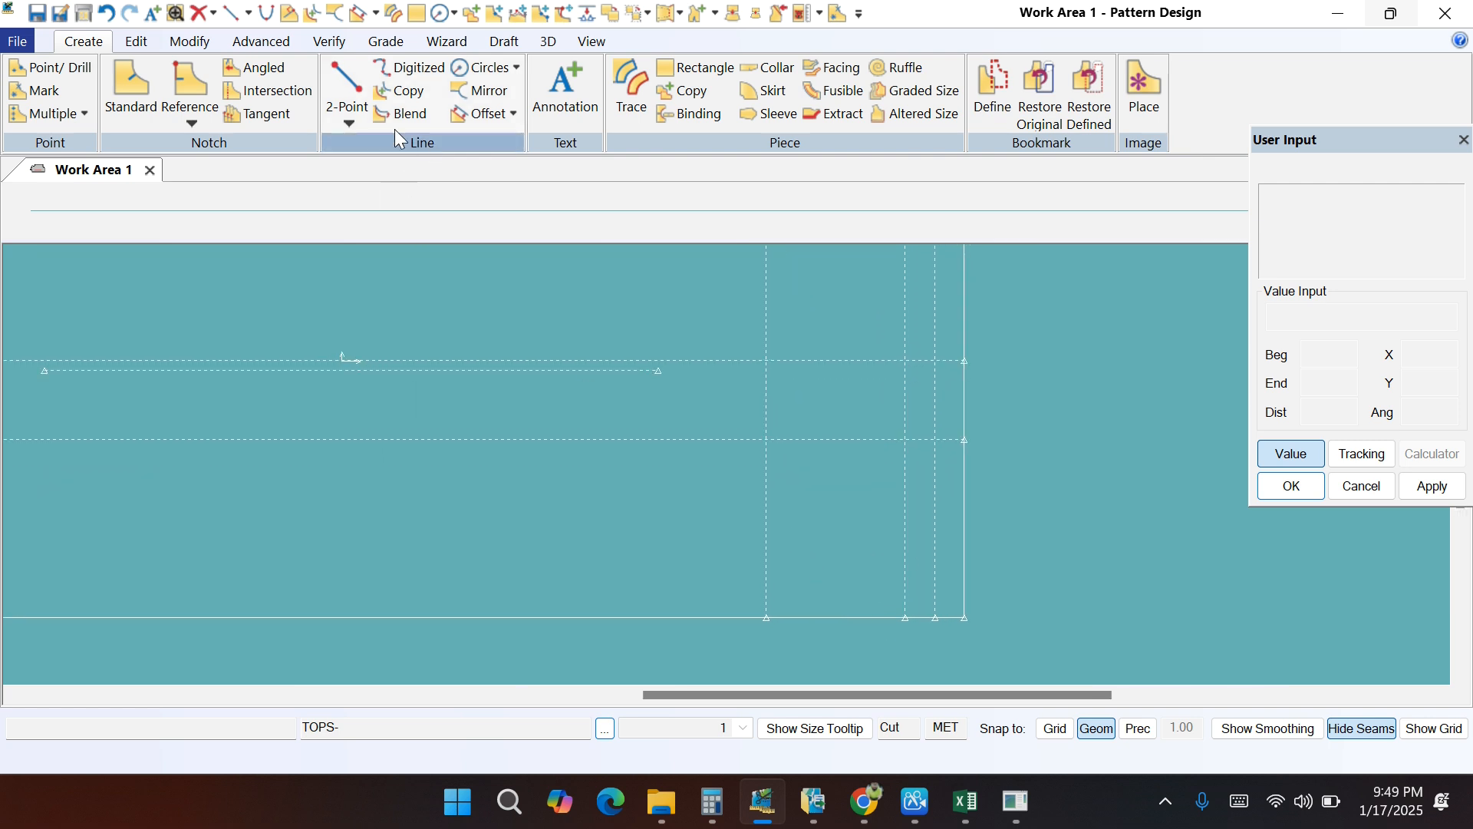
click(347, 123)
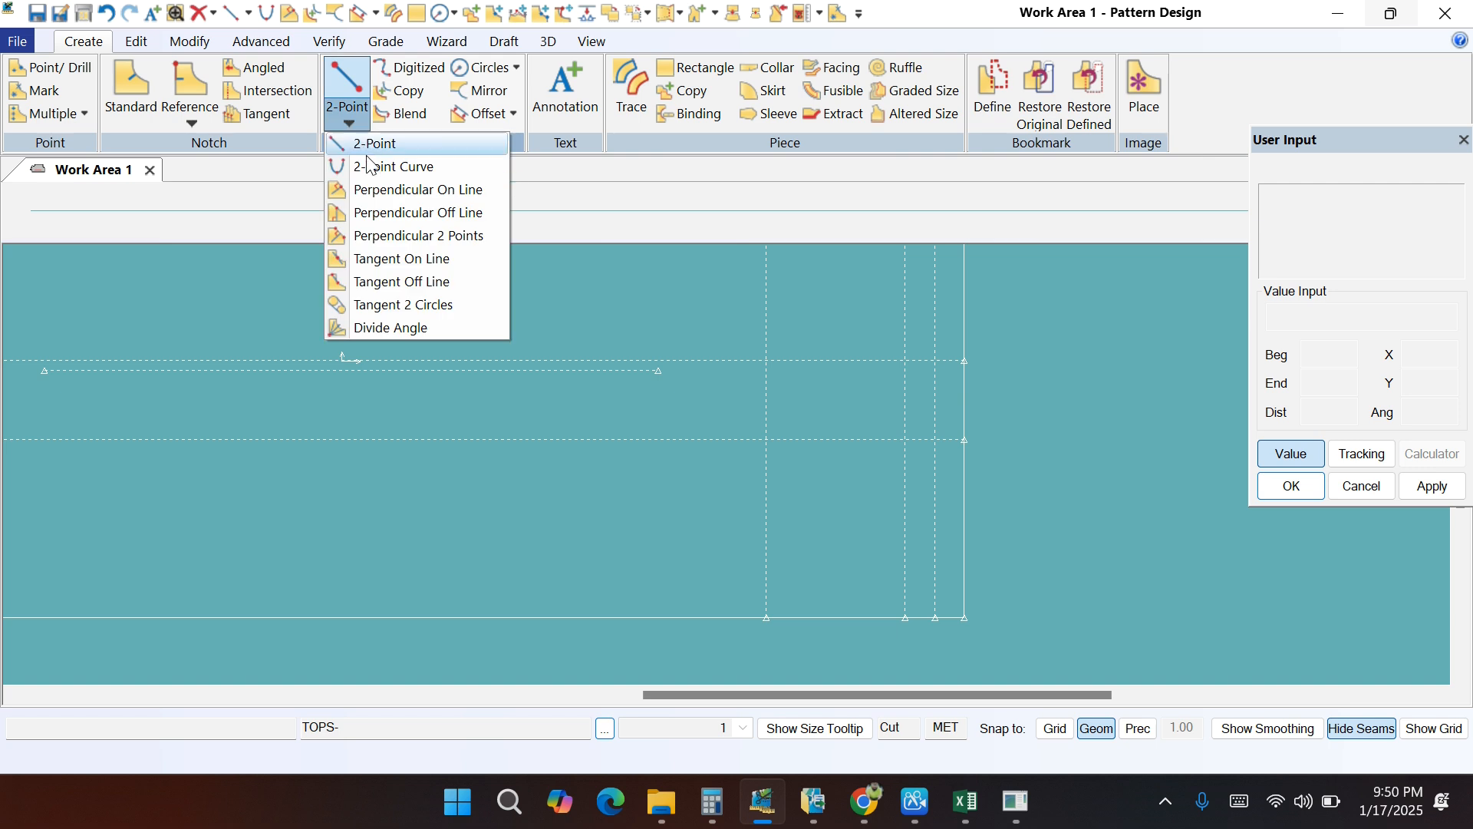
click(395, 168)
scroll(906, 574, up, 1)
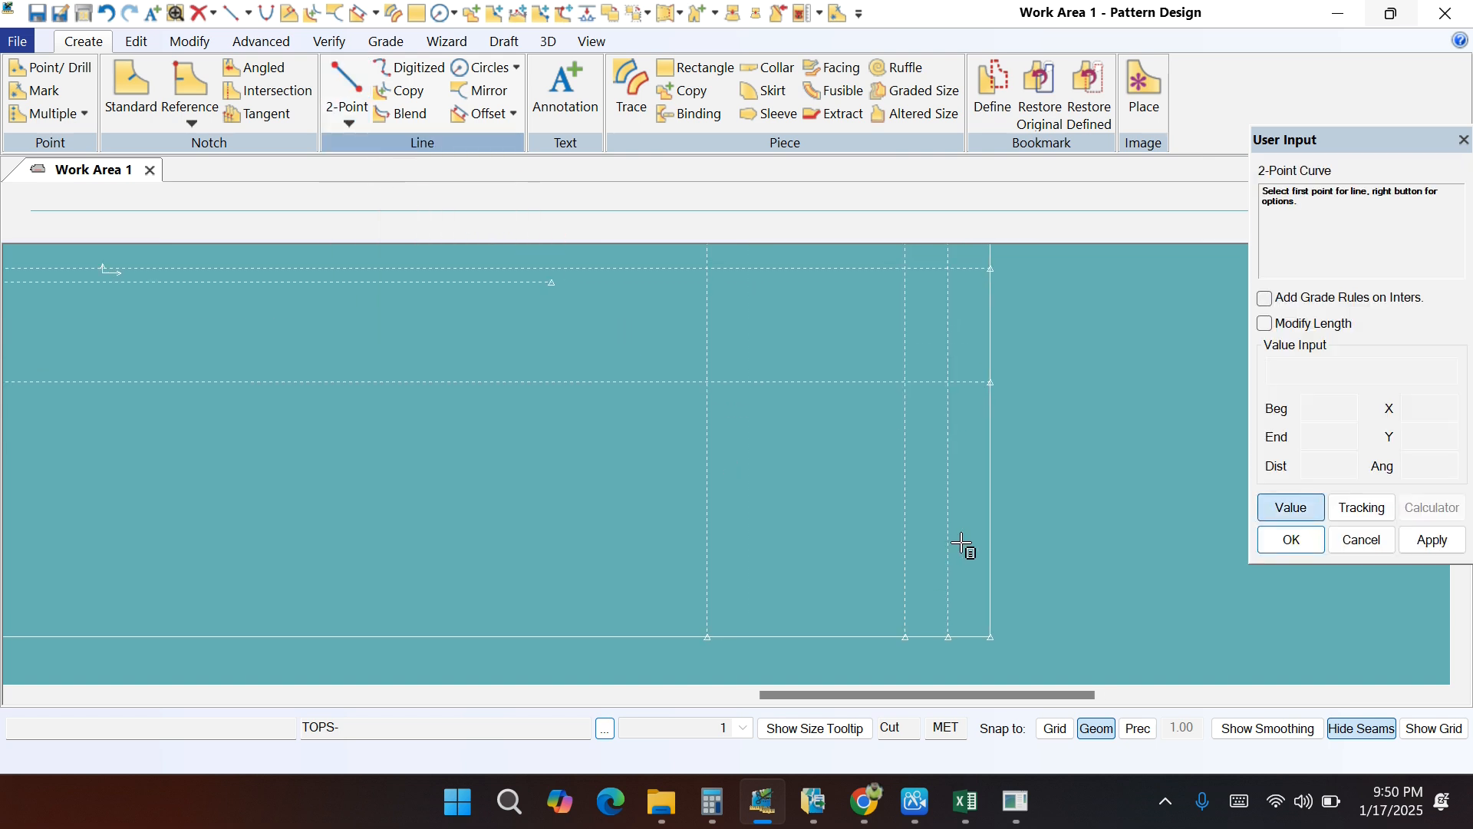
click(992, 383)
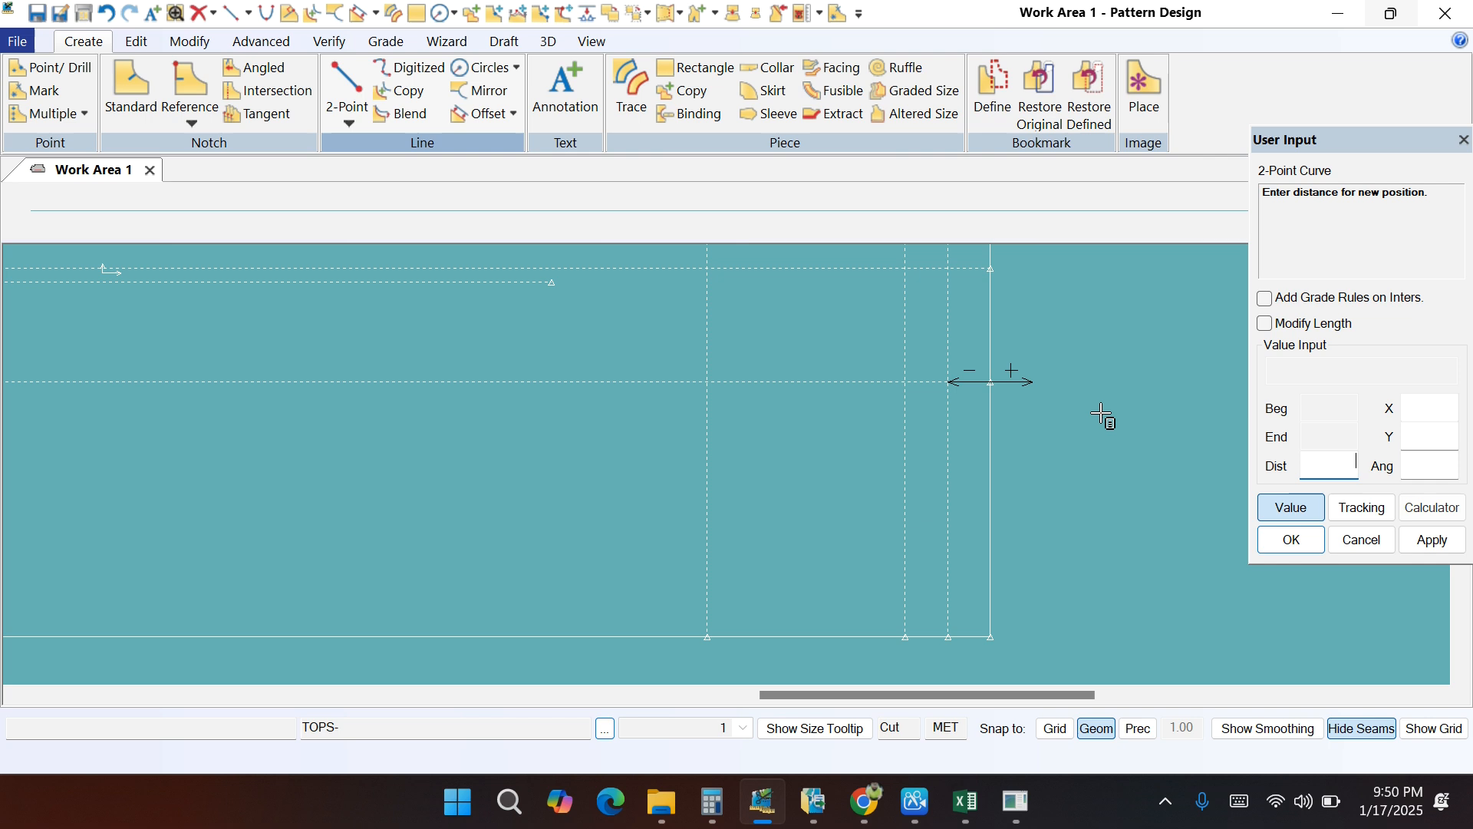
click(948, 637)
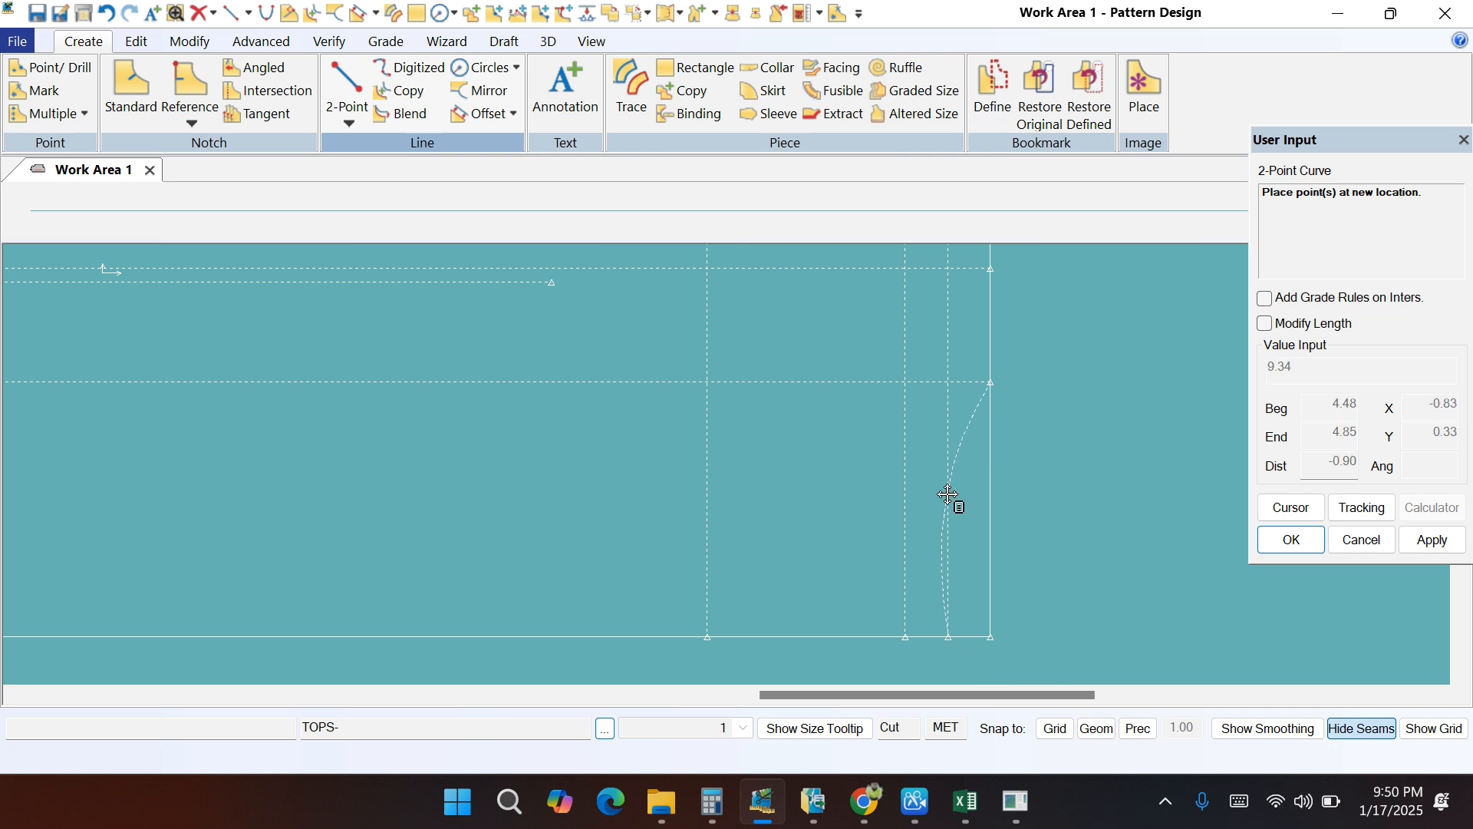
click(959, 452)
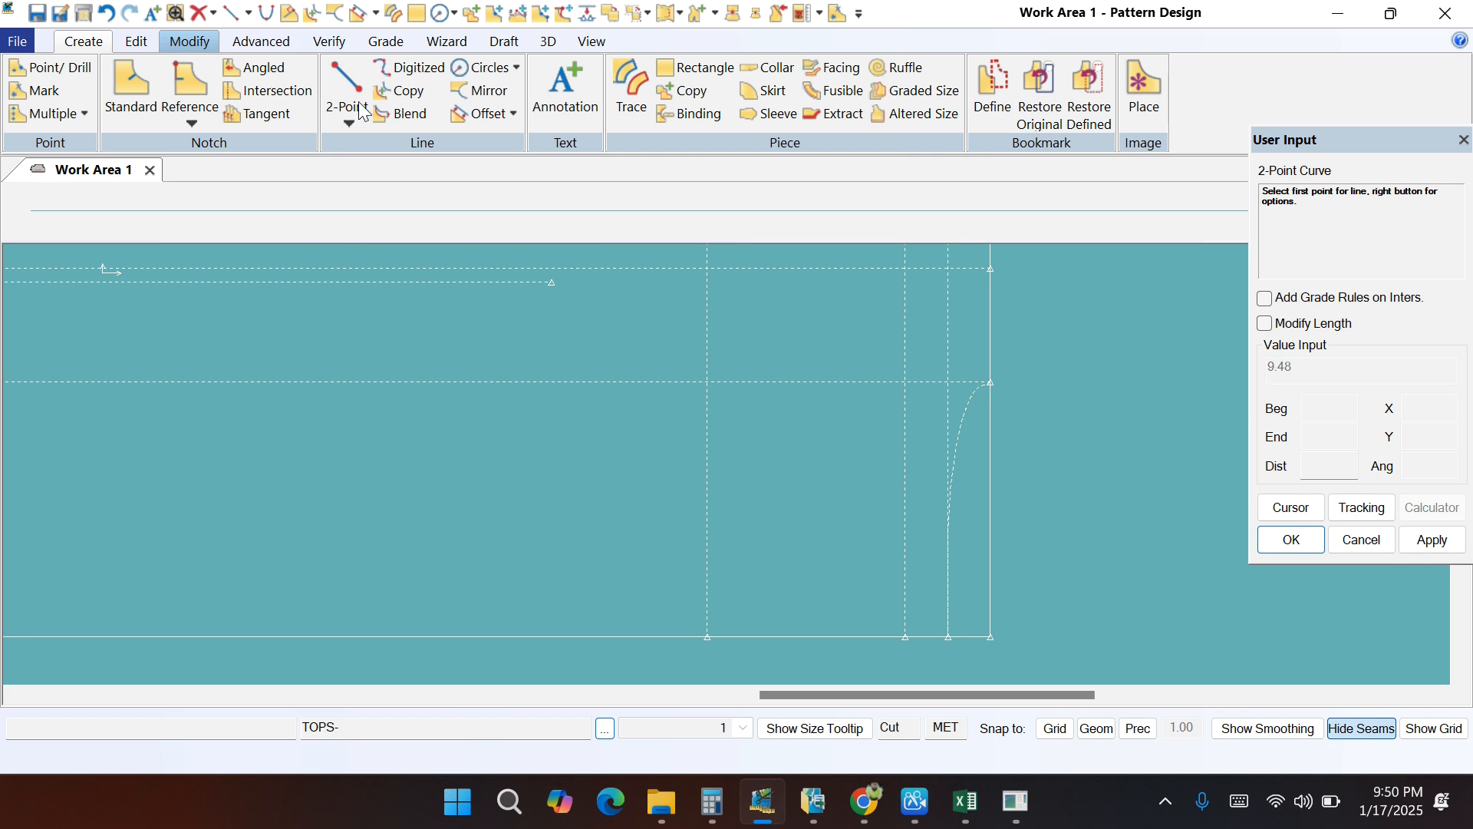
Step: Smooth the back neckline curve along its whole length with Smooth Line, and leave the command
scroll(491, 127, down, 1)
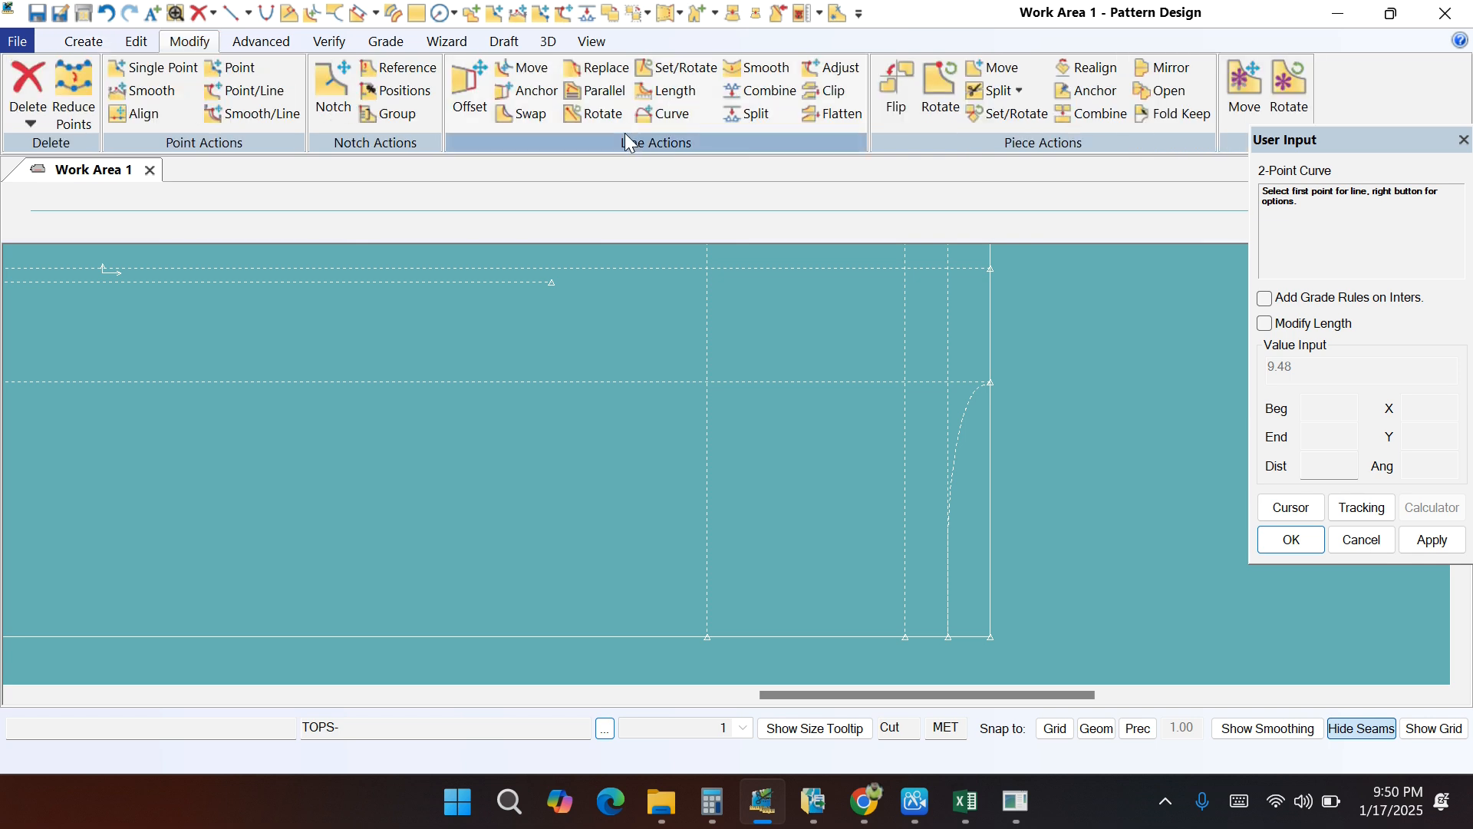
click(759, 68)
click(964, 412)
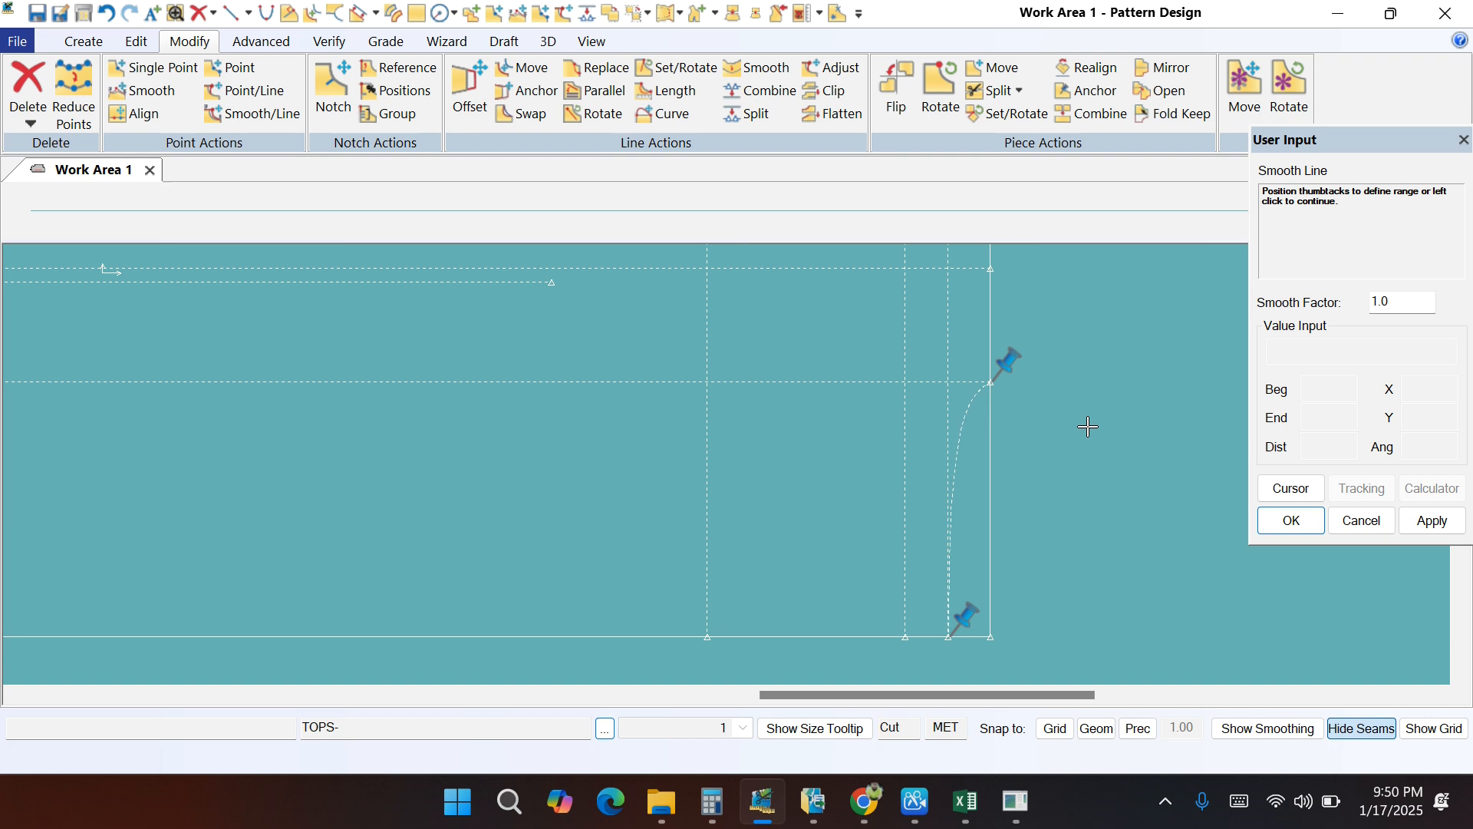
right_click(1073, 392)
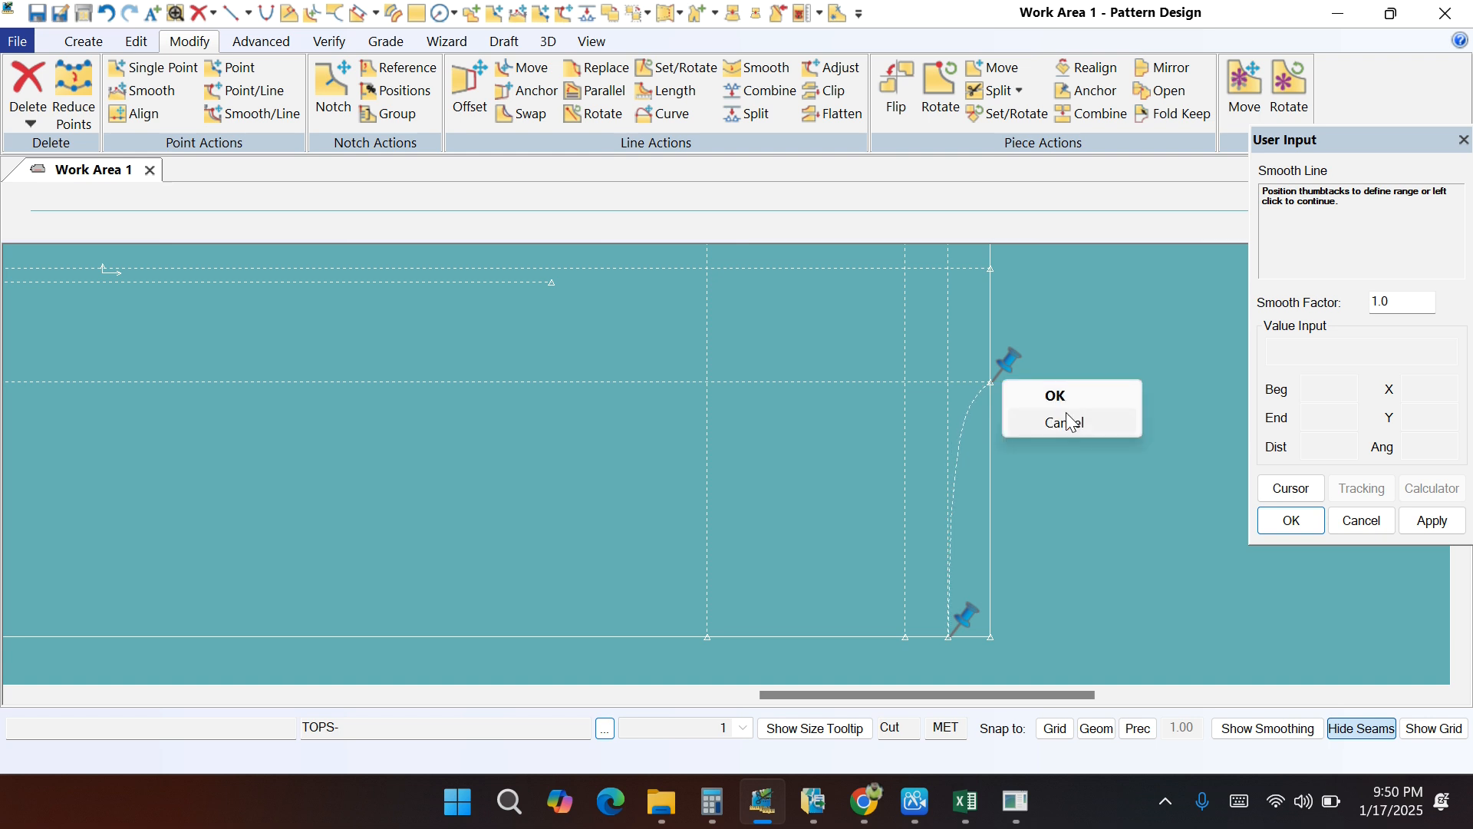
click(1069, 420)
right_click(1077, 338)
click(1080, 348)
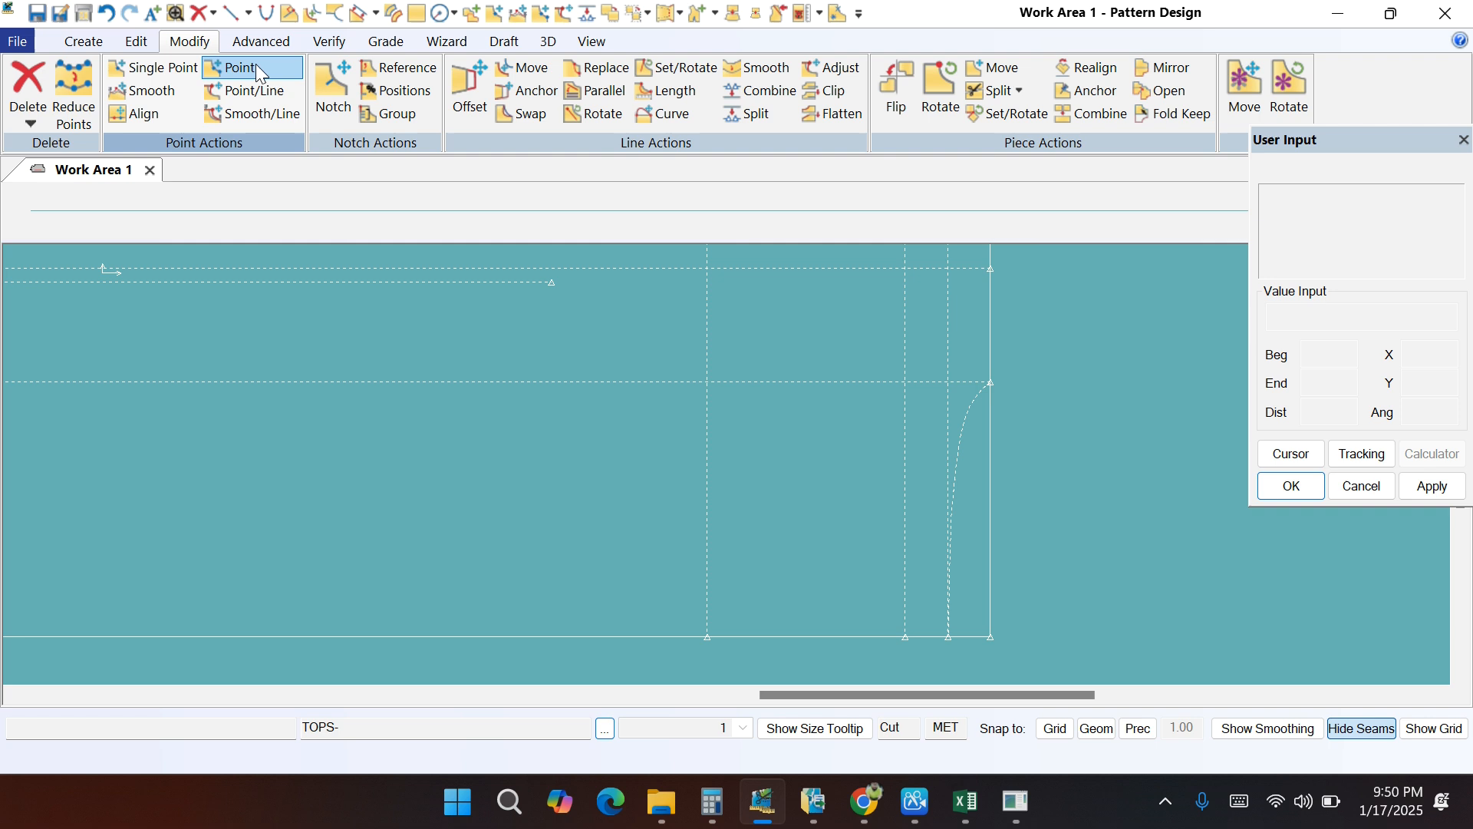
Step: Draw the front neckline as a 2-Point Curve about 15 long from the neck width point to the front neck drop point, and finish the command
click(81, 41)
click(349, 122)
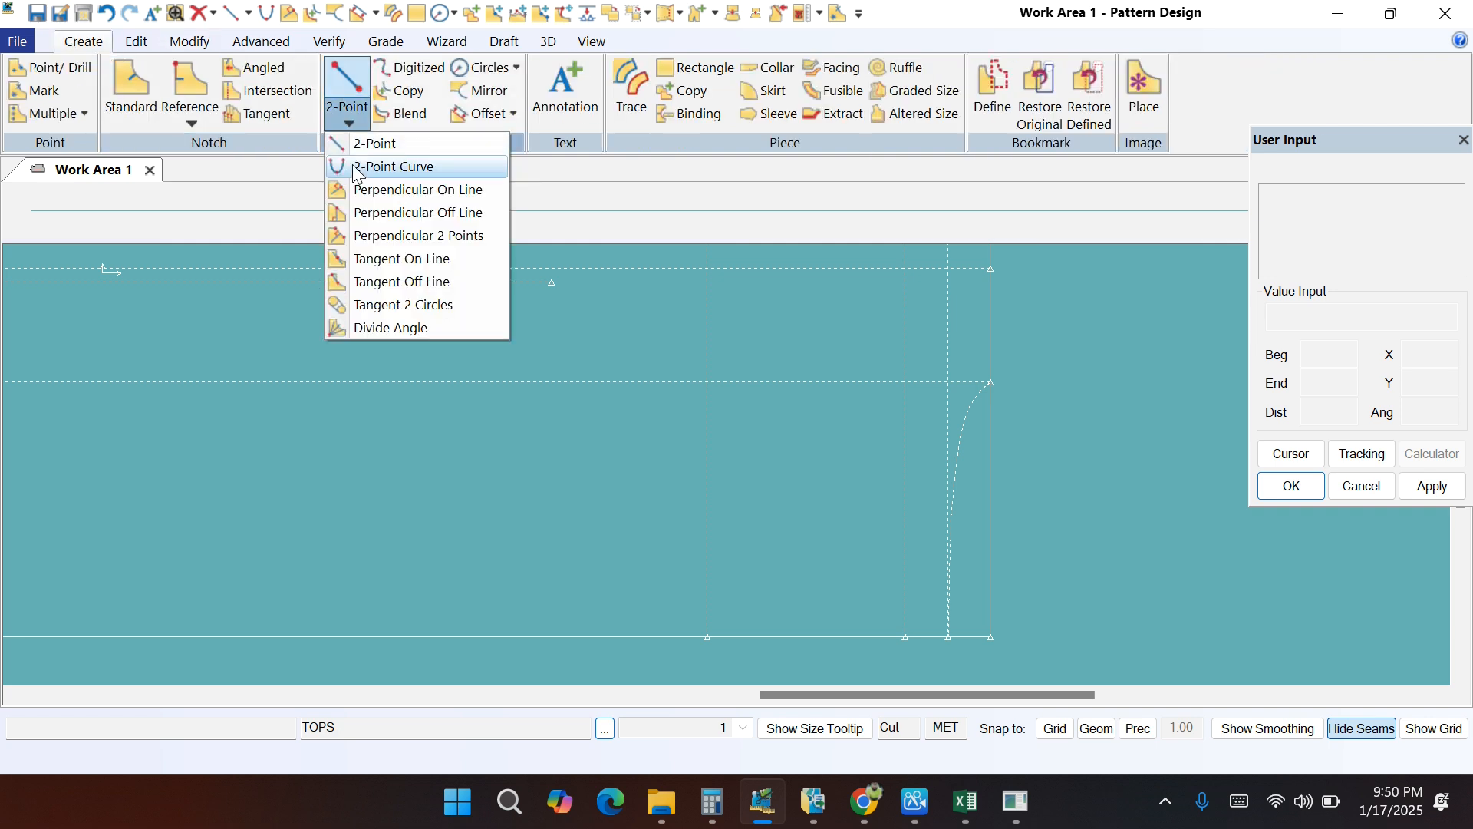
click(391, 164)
click(990, 383)
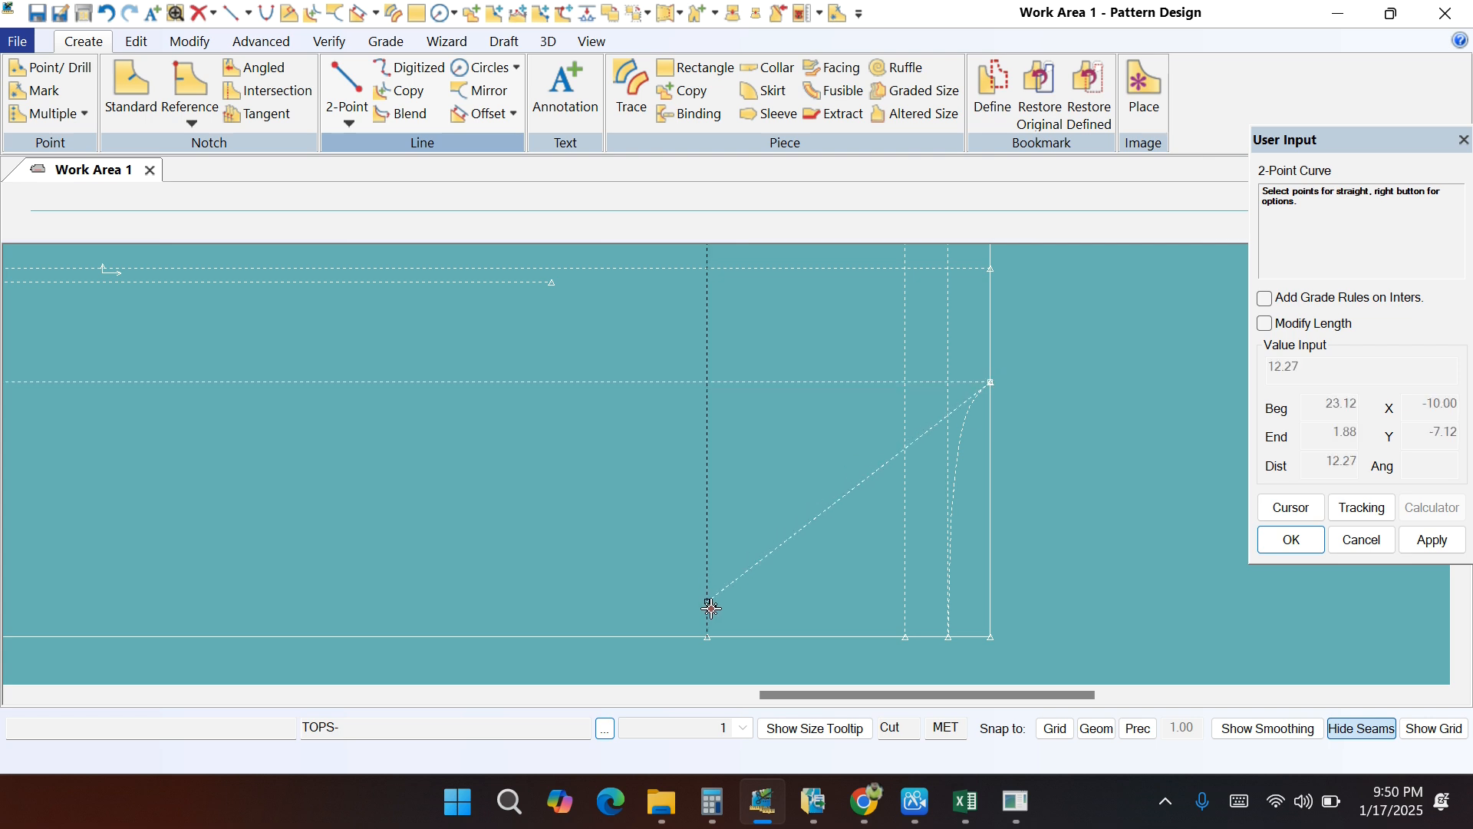
click(707, 637)
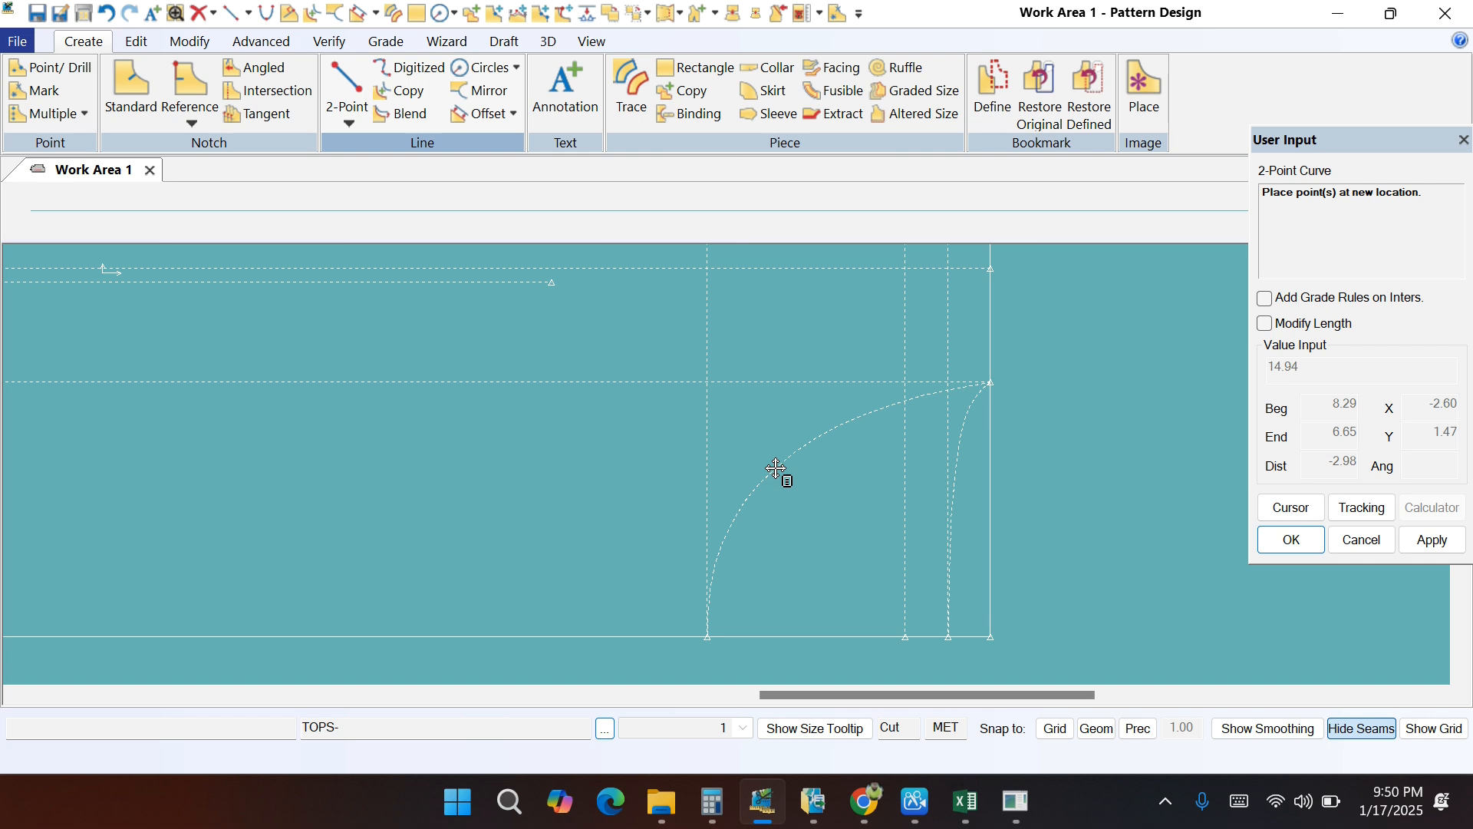
click(775, 468)
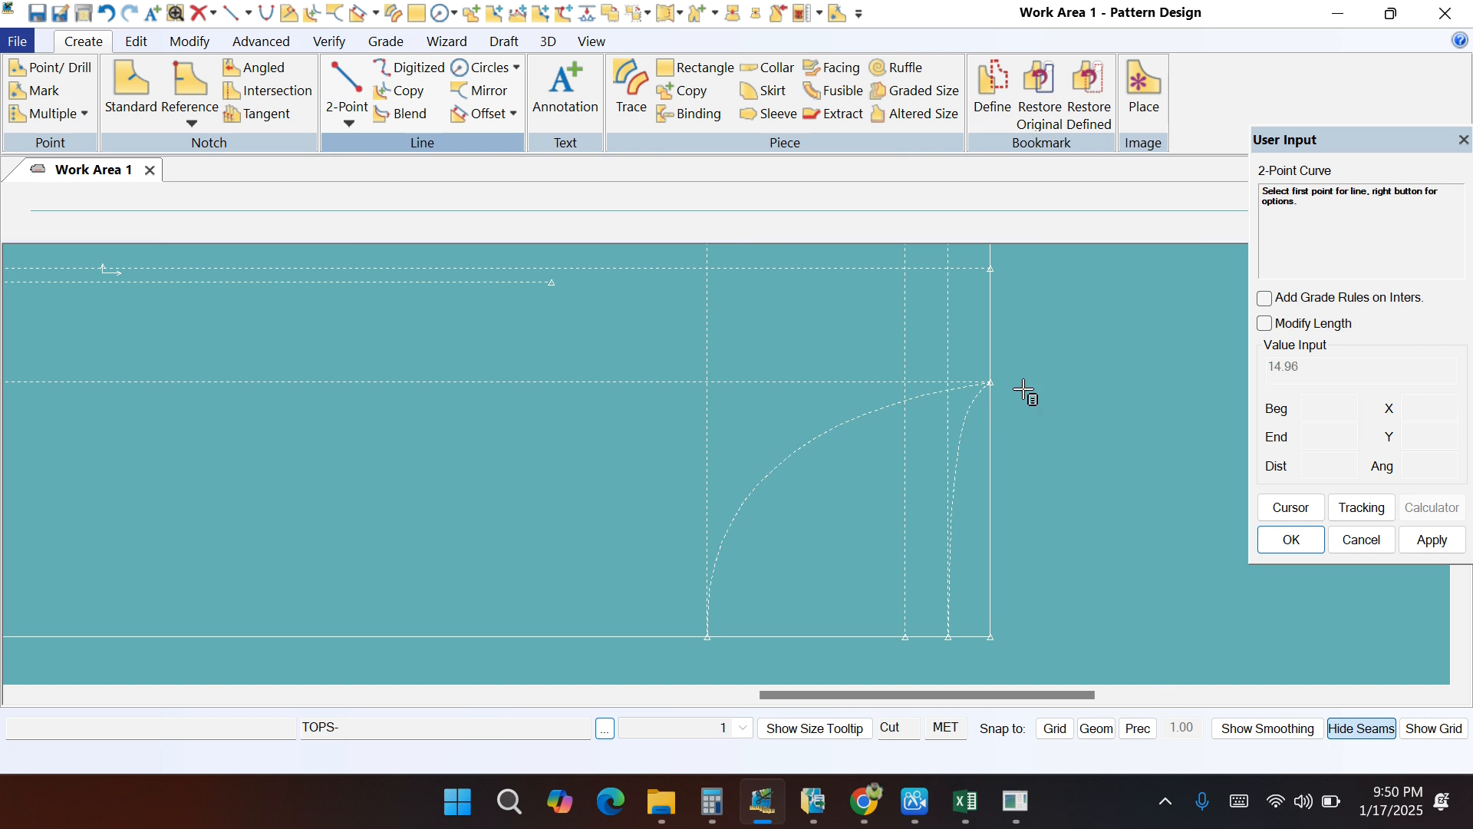
right_click(1072, 340)
click(1010, 71)
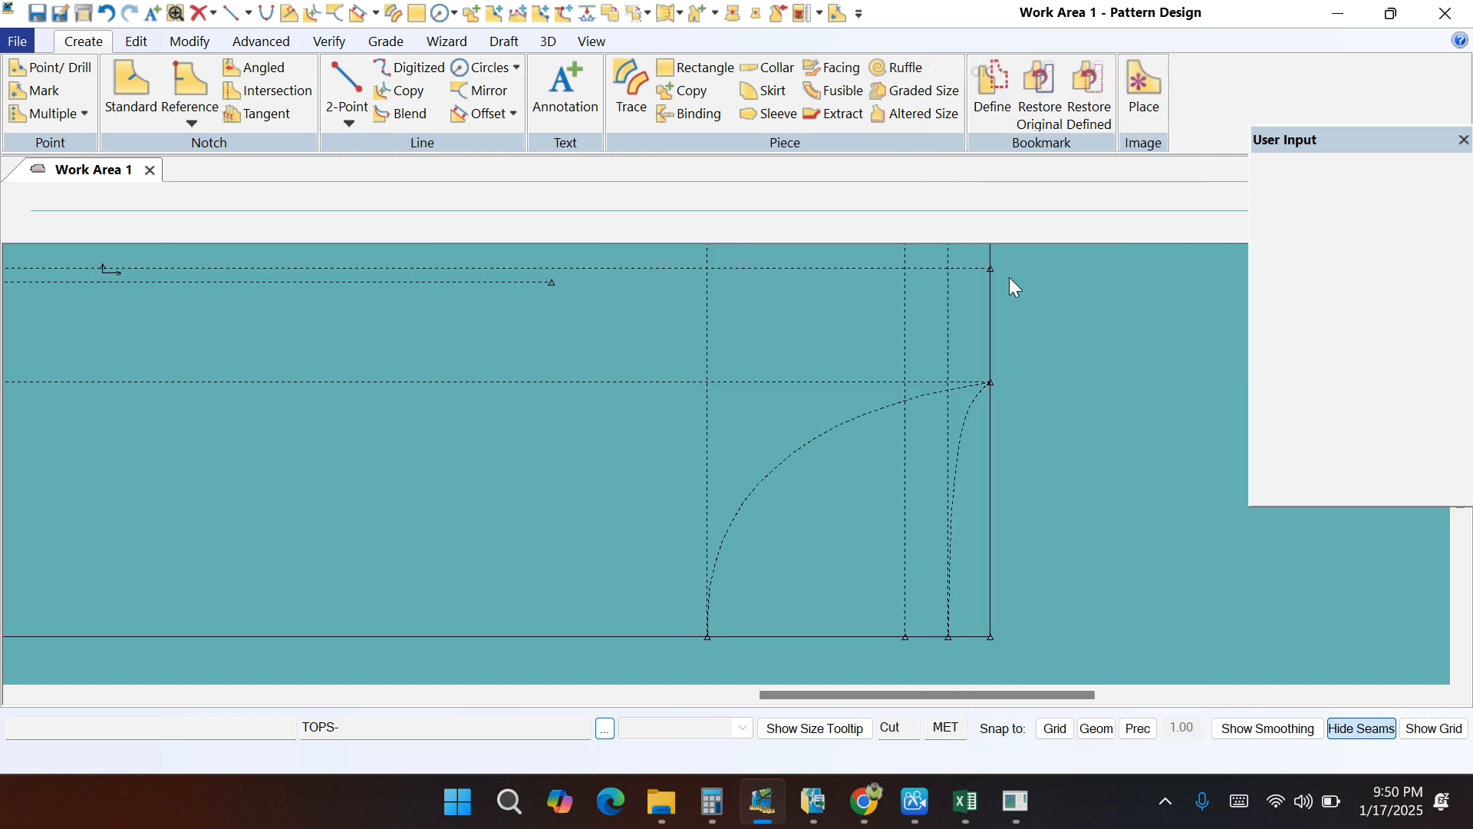
Step: Clip the vertical shoulder drop line and the horizontal shoulder width line at their intersection, and leave Clip Line
scroll(755, 483, down, 1)
scroll(776, 569, down, 1)
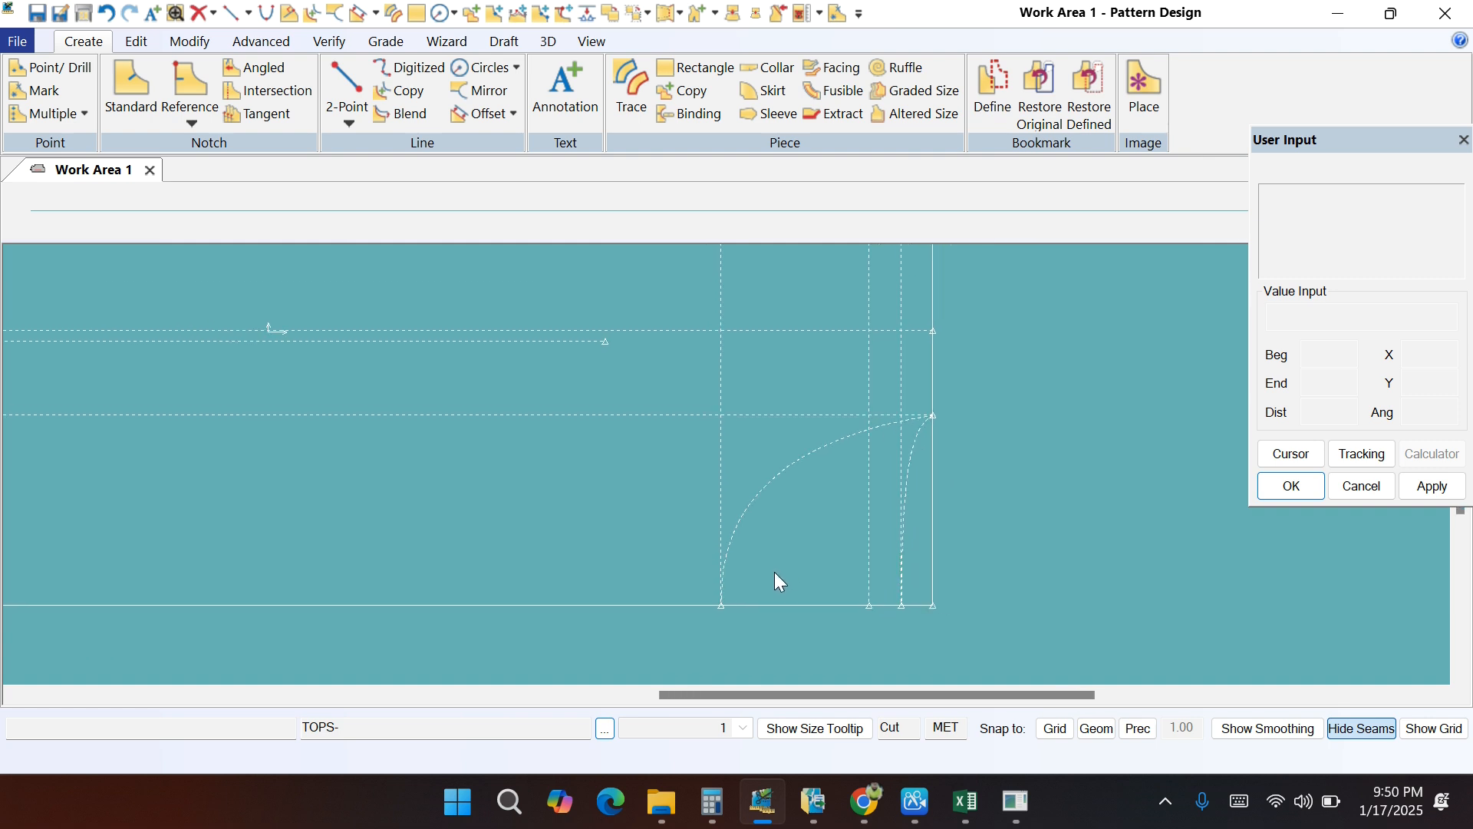
click(187, 39)
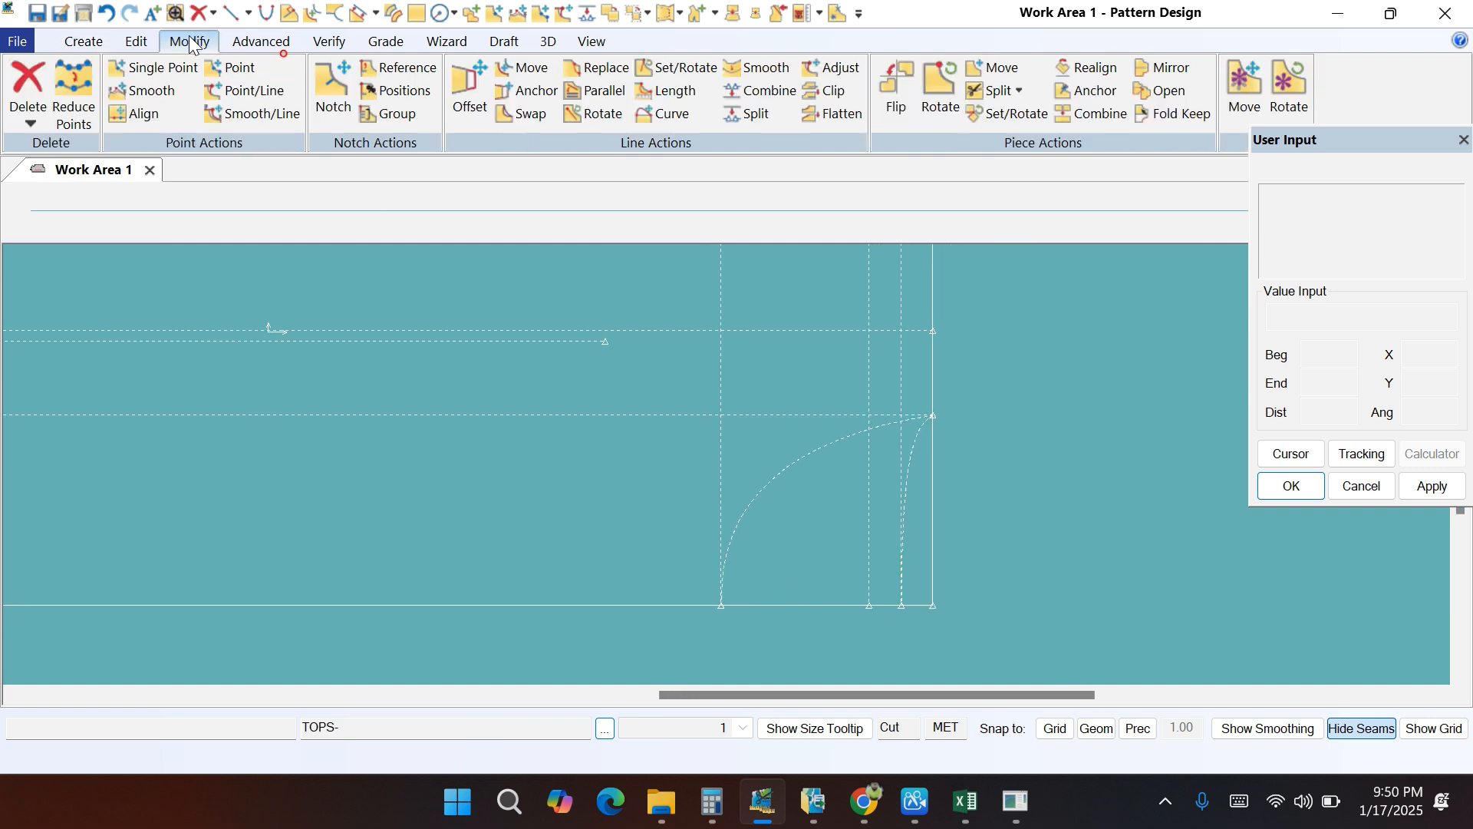
click(838, 92)
scroll(902, 380, up, 2)
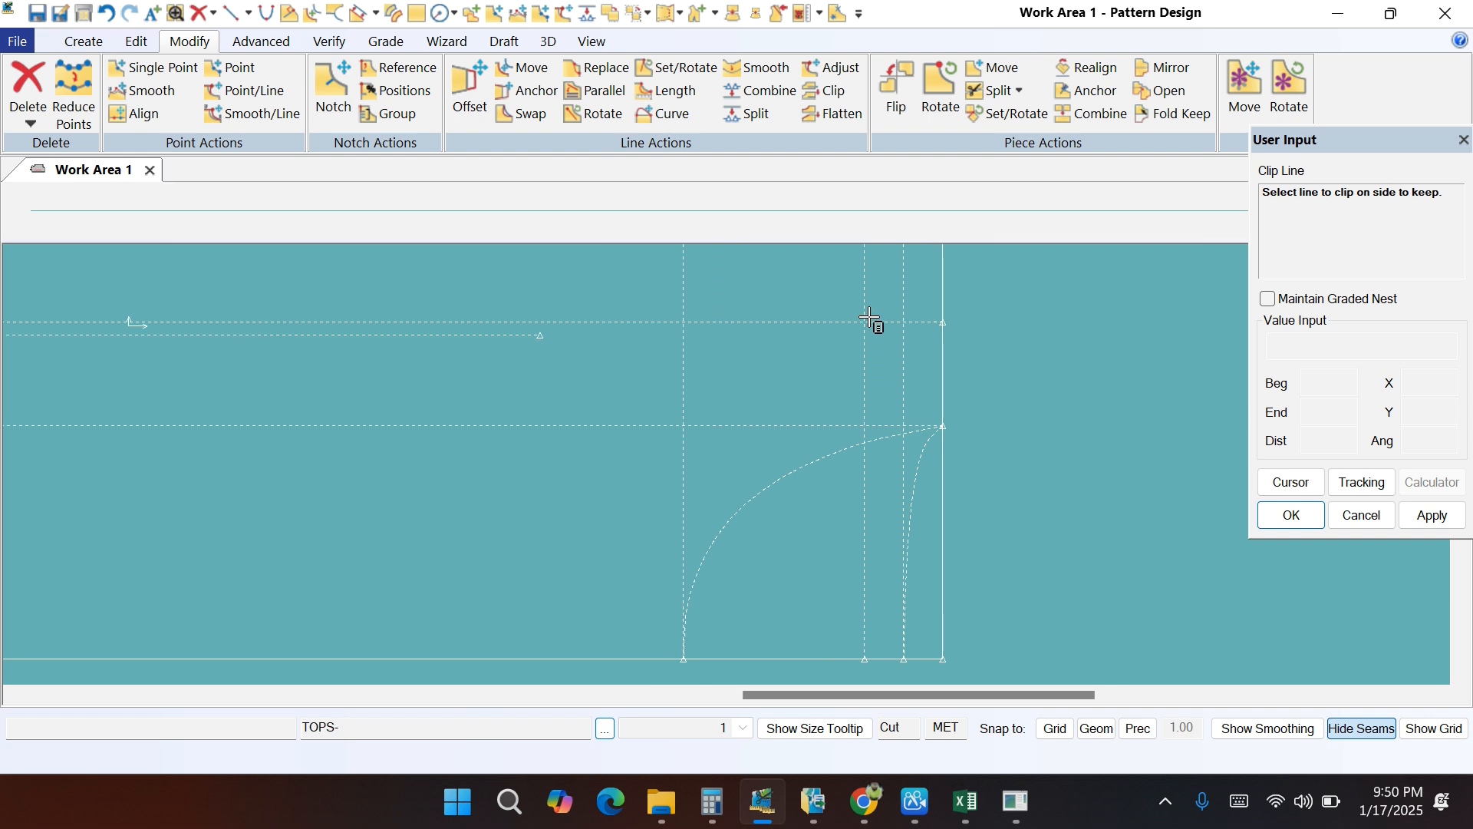
click(864, 343)
click(848, 324)
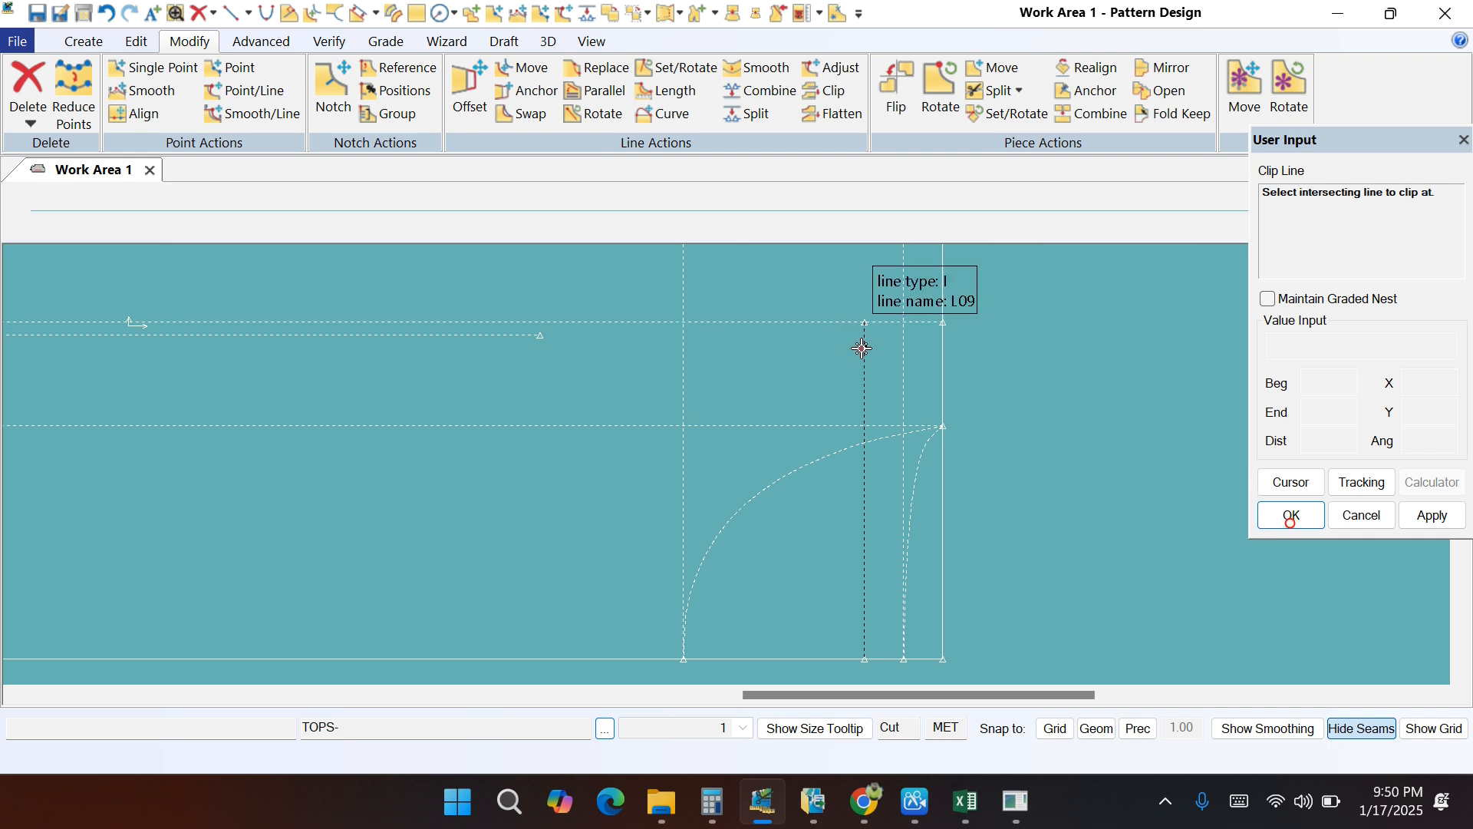
right_click(1037, 326)
click(1039, 330)
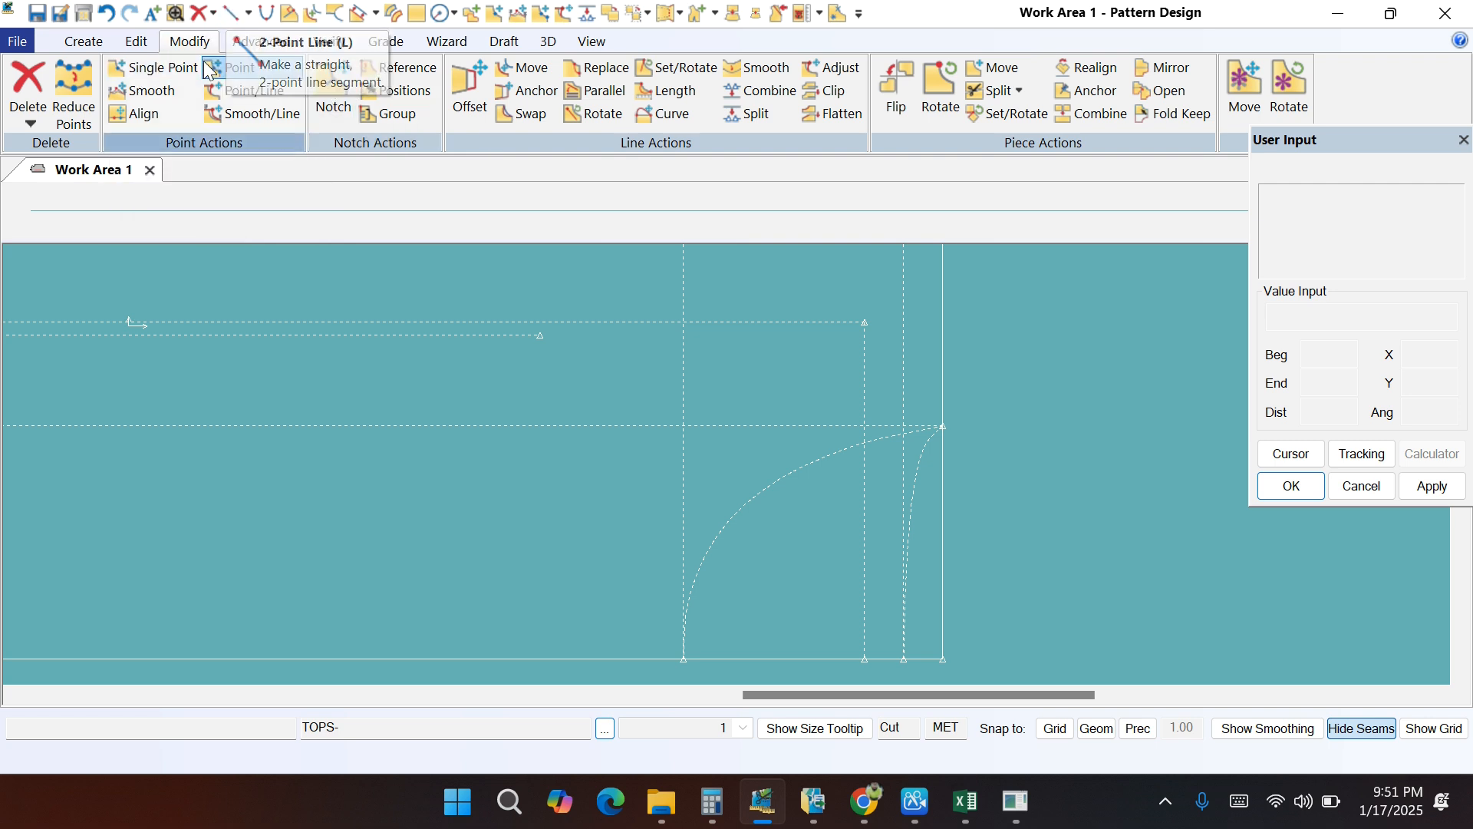
Step: Draw the shoulder as a 2-Point line 5.00 long from the clipped shoulder corner to the neck width point
click(83, 42)
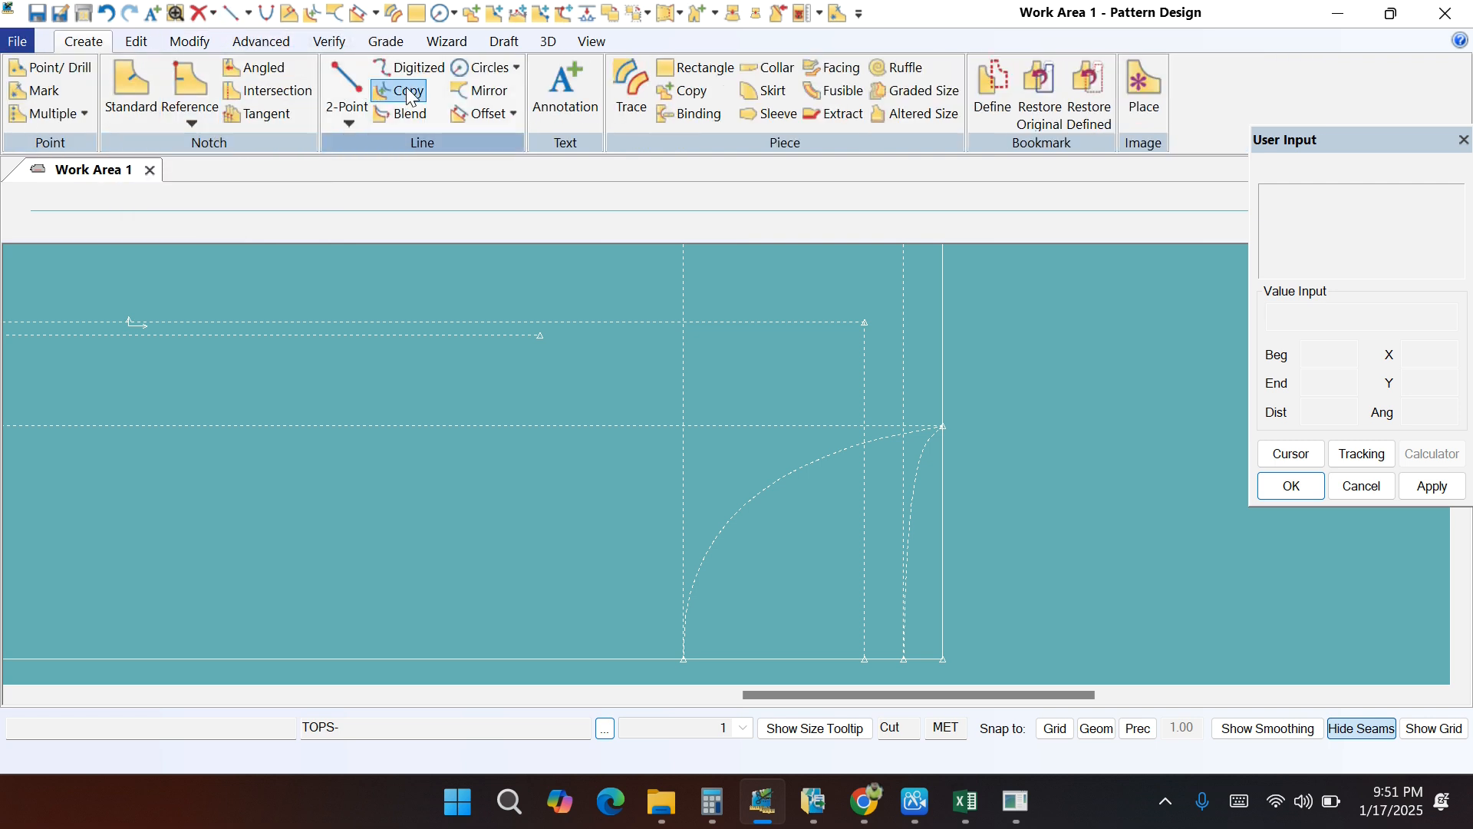
click(345, 96)
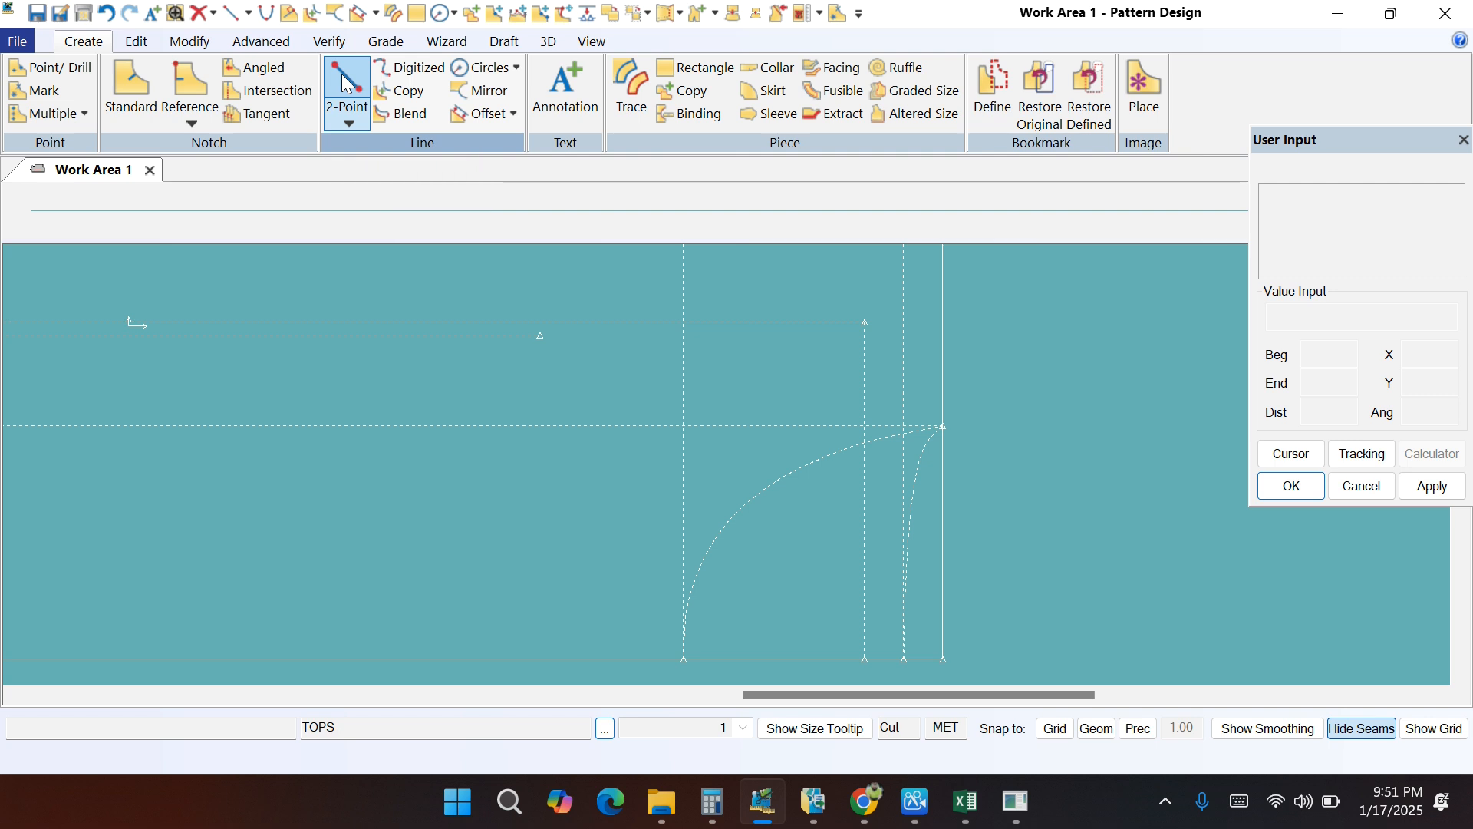
click(868, 319)
click(945, 428)
right_click(1057, 313)
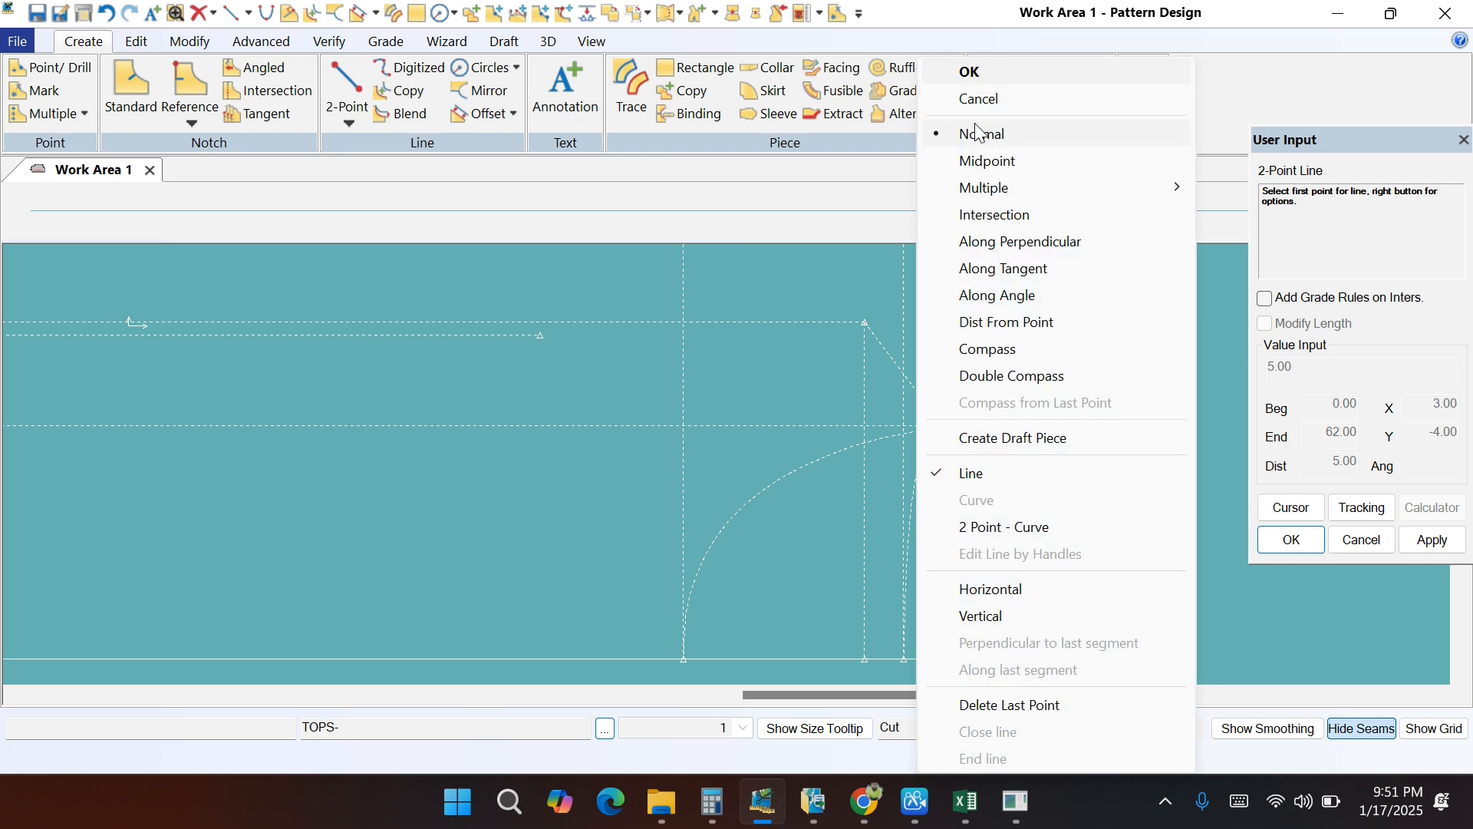
click(971, 72)
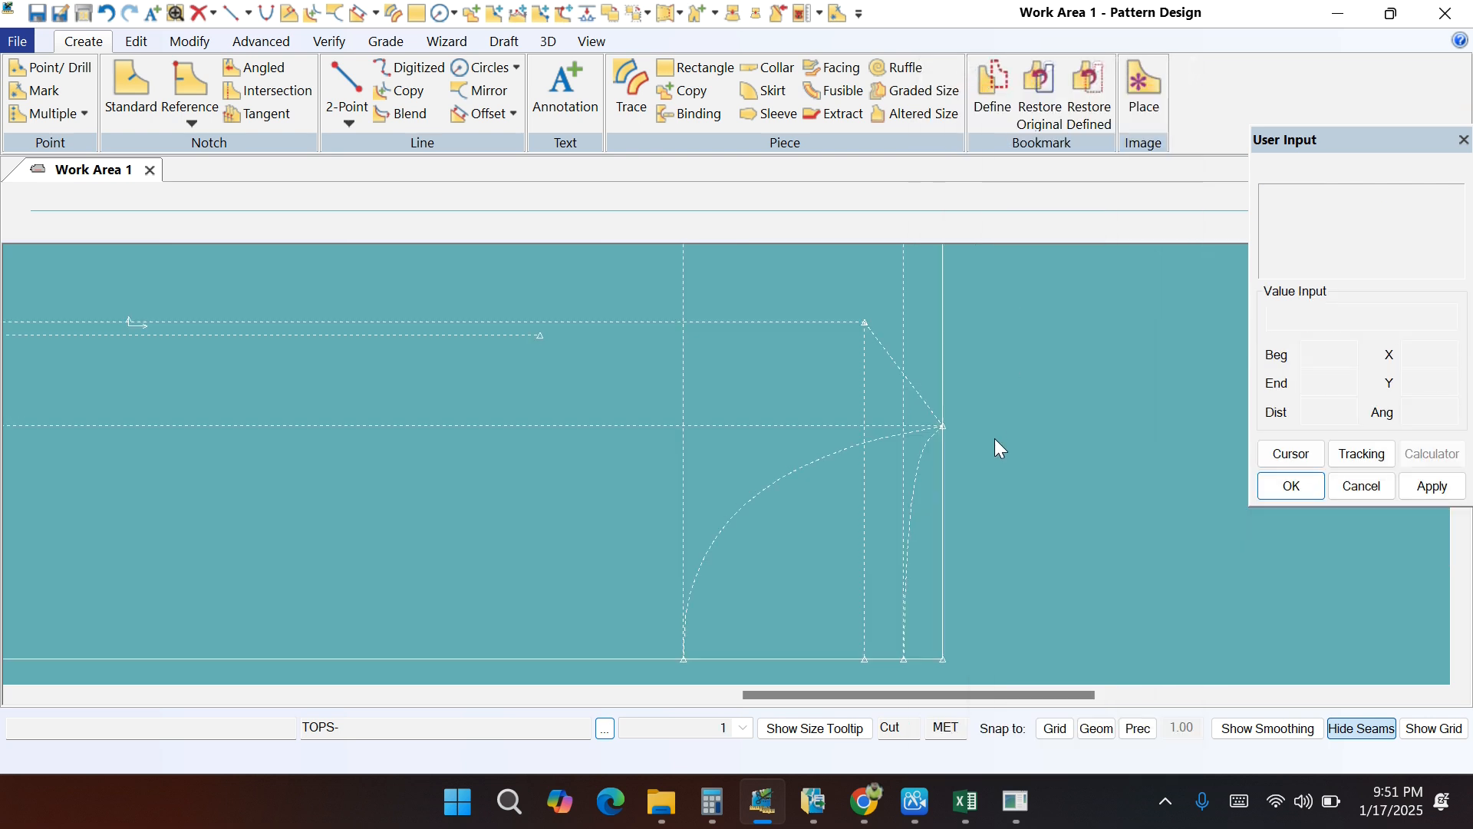
Step: Check the armhole depth row in the Excel measurement chart and return to Pattern Design
scroll(995, 448, down, 1)
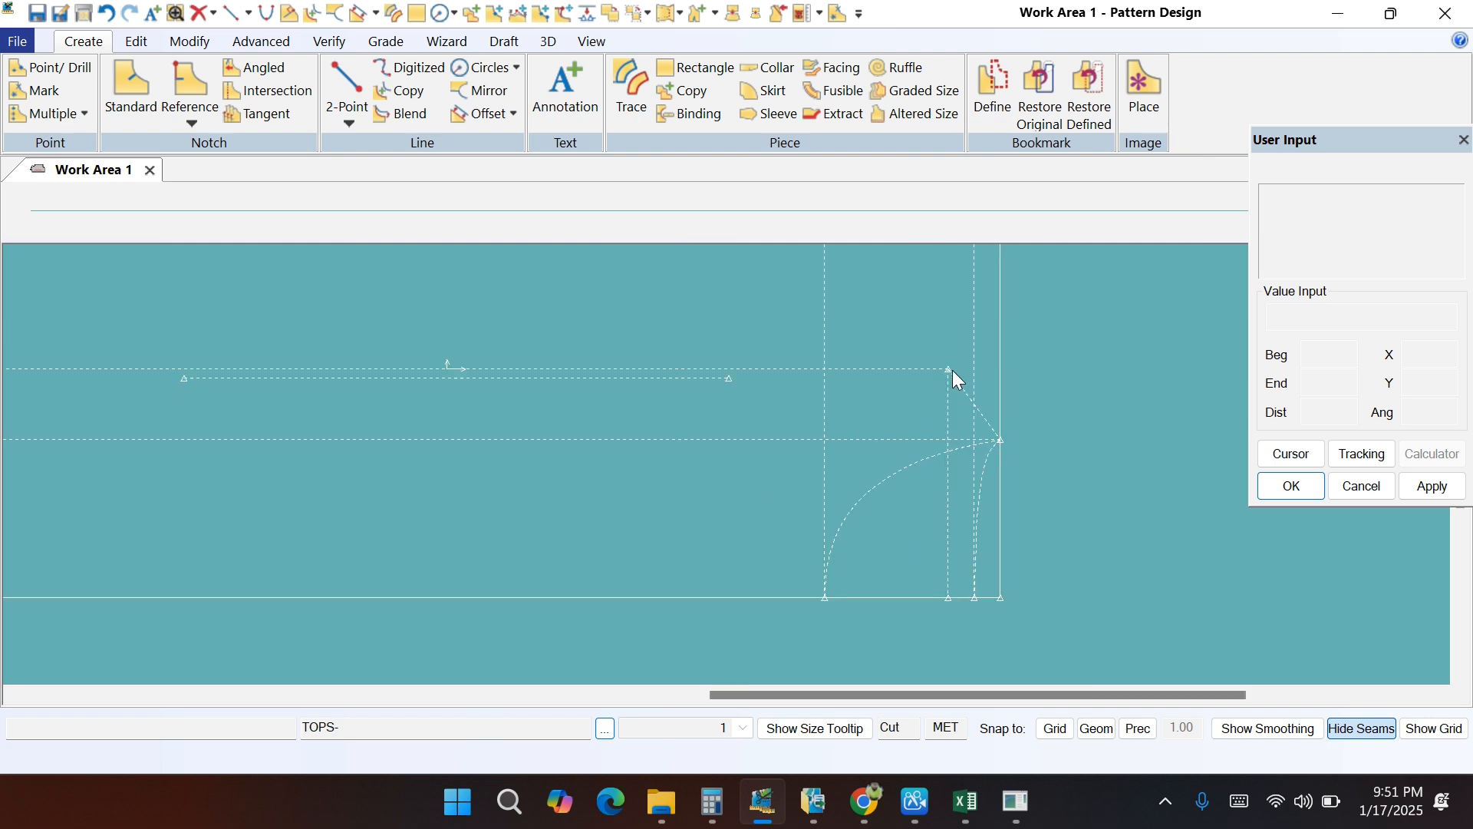
scroll(986, 492, down, 2)
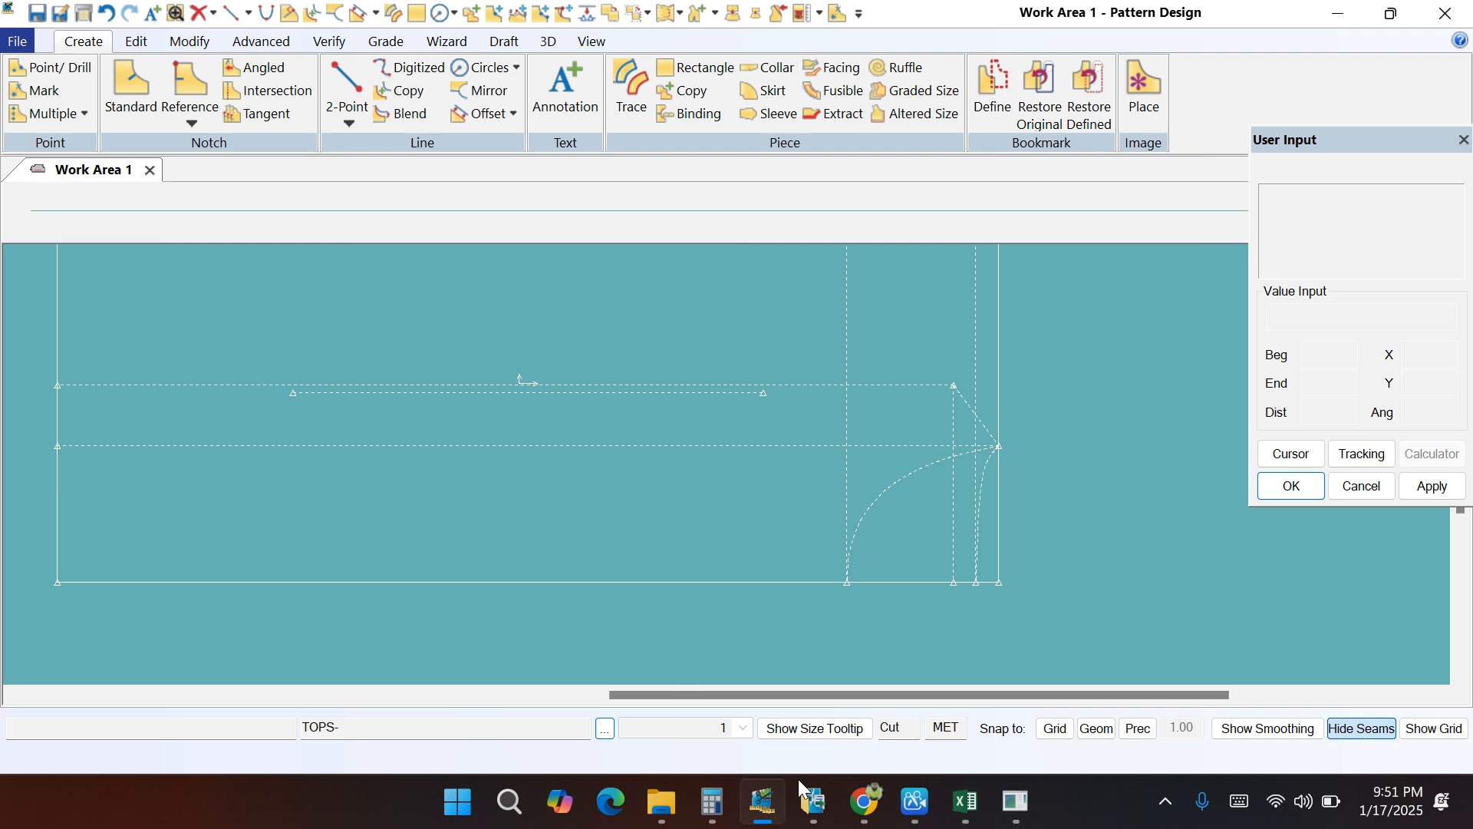
click(965, 802)
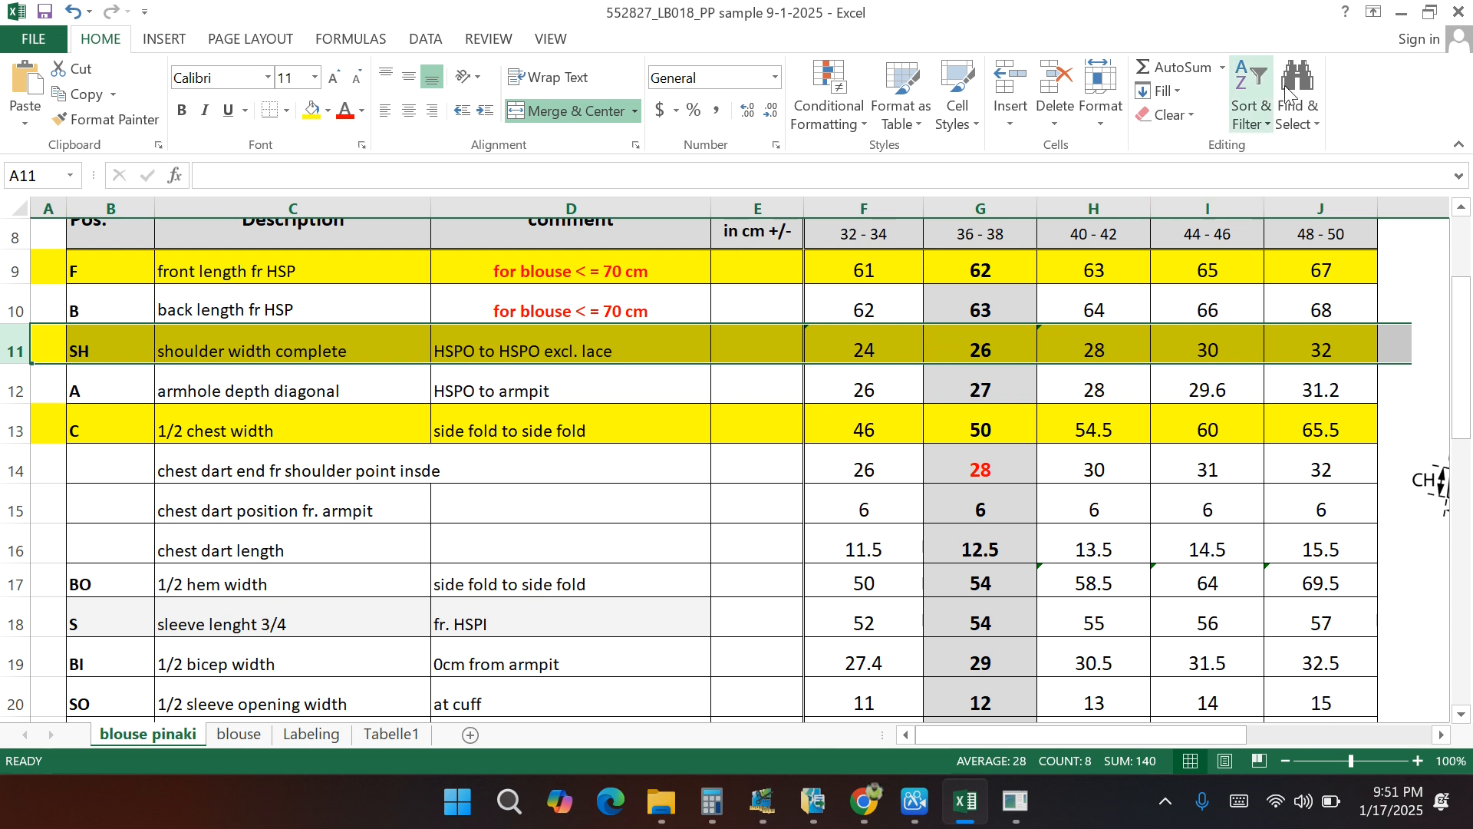
click(1395, 17)
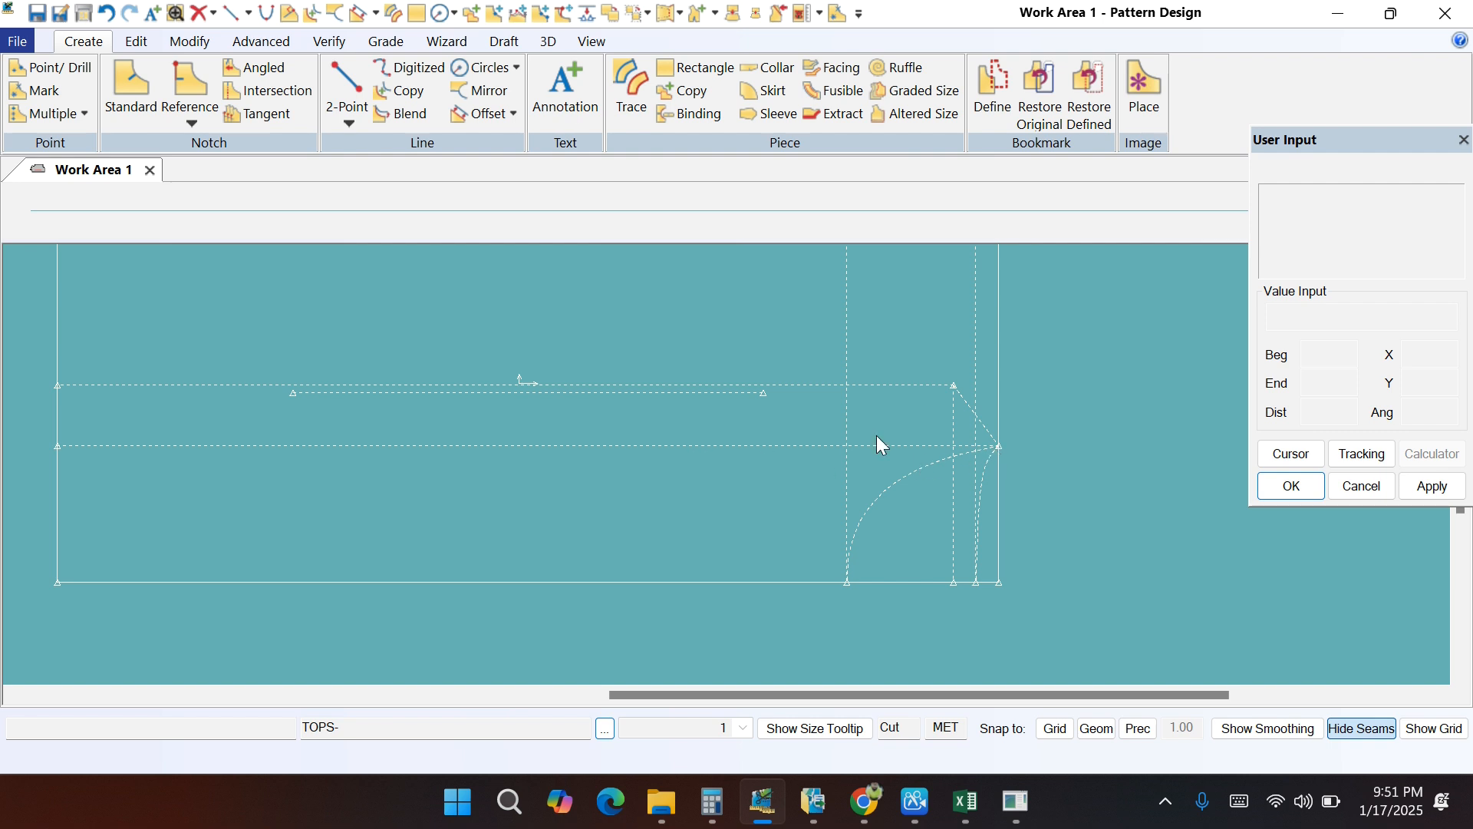
Step: Offset the rectangle's right edge evenly inward by -27 for the armhole depth line, and finish the Offset Even command
click(500, 115)
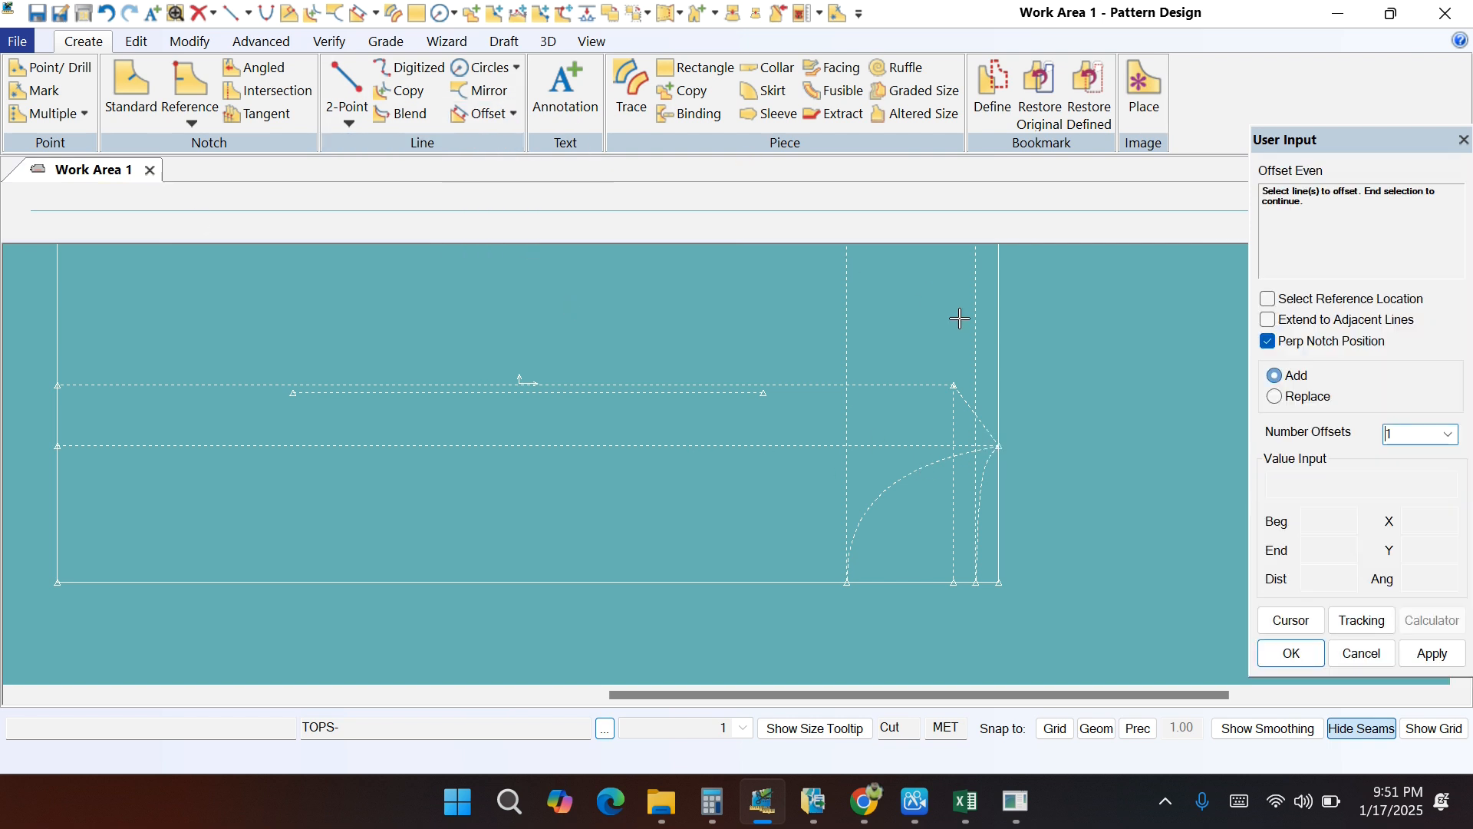
click(1007, 356)
right_click(1009, 357)
click(1009, 357)
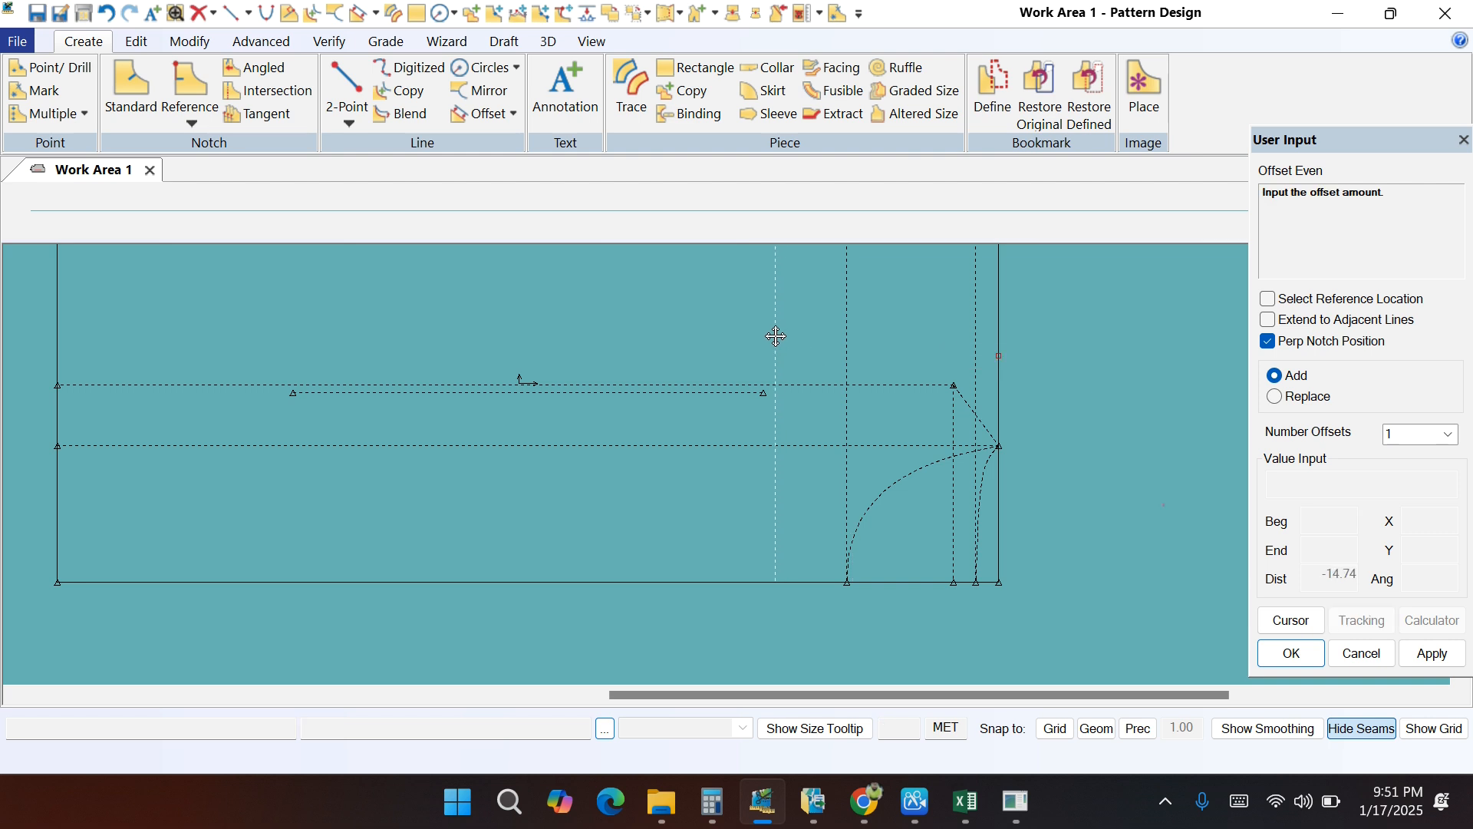
key(BackSpace)
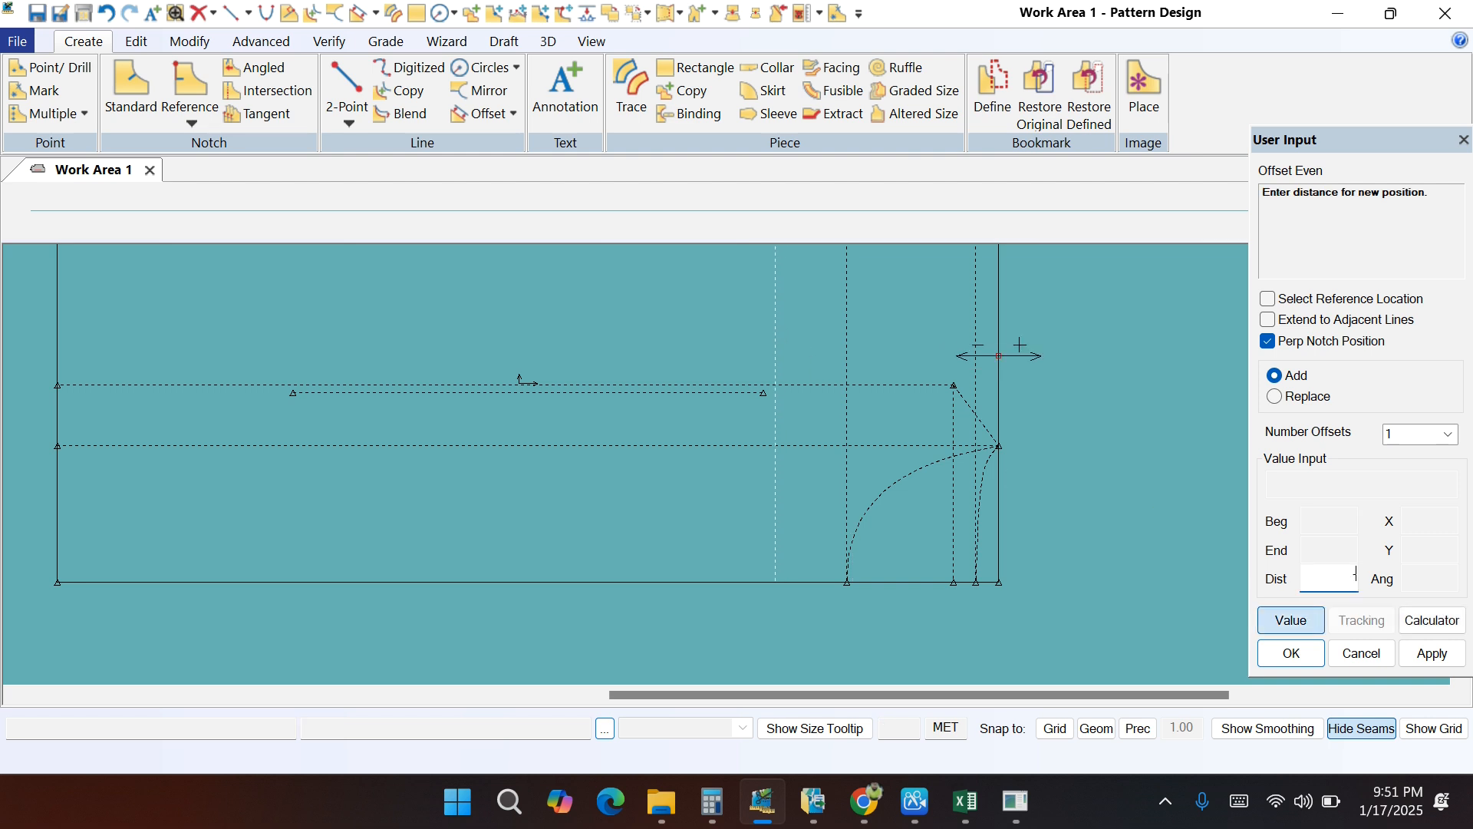
text(-27)
key(Return)
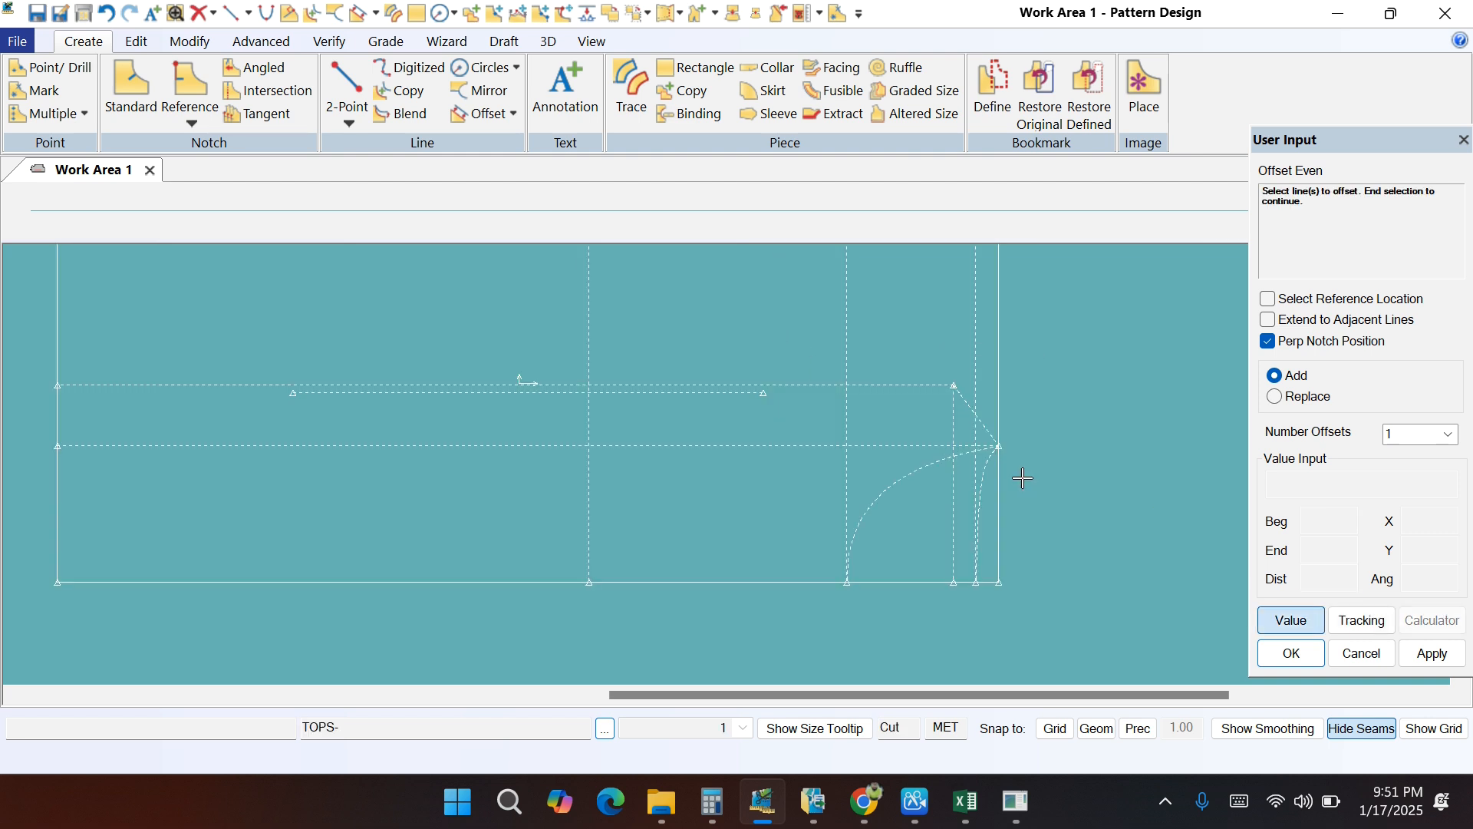
right_click(688, 325)
click(689, 324)
Step: Draw the armhole as a 2-Point Curve about 31.4 long from the upper end of the armhole depth line to the shoulder point
scroll(685, 504, down, 3)
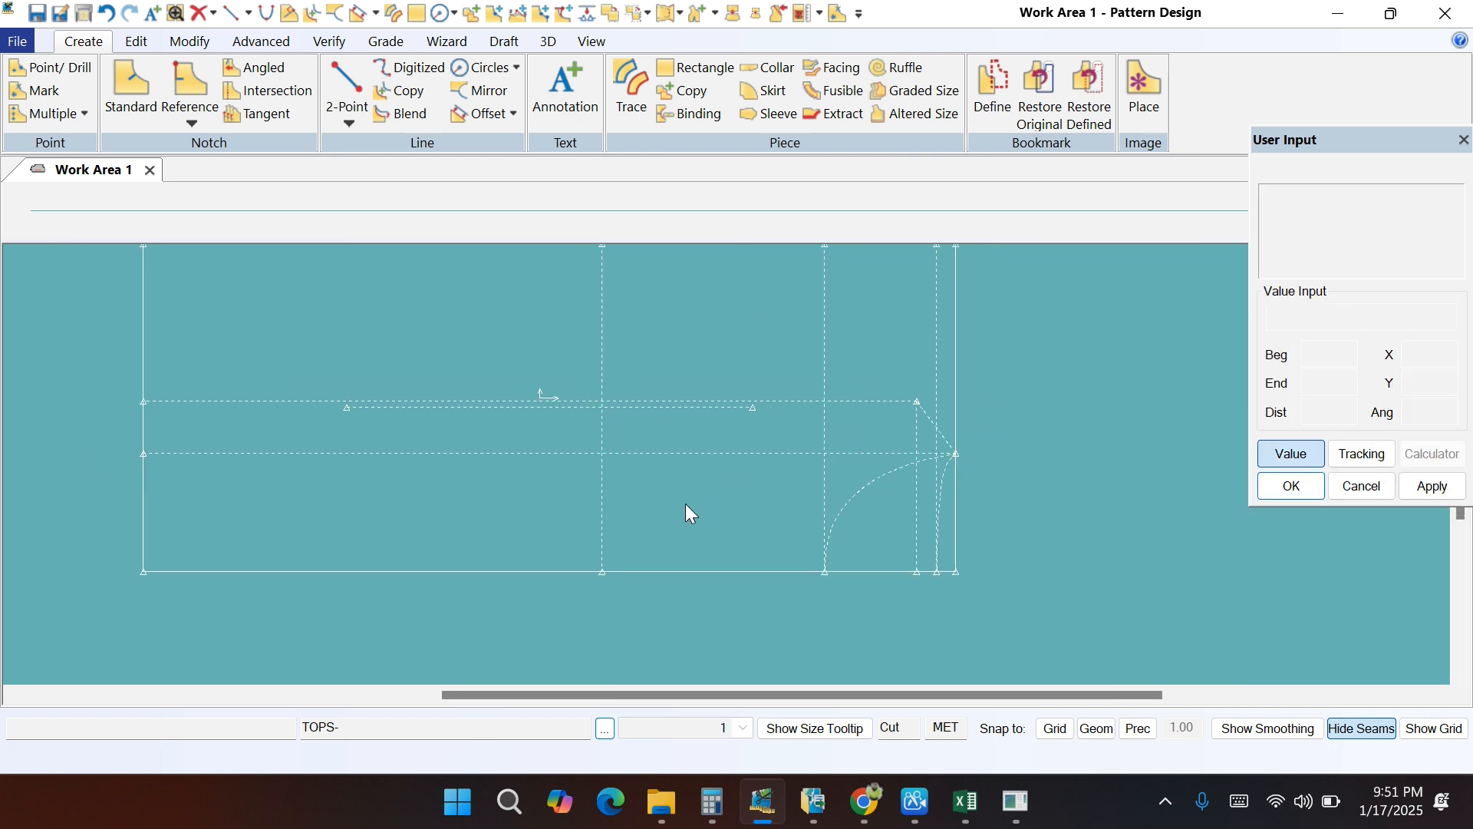
scroll(611, 316, up, 2)
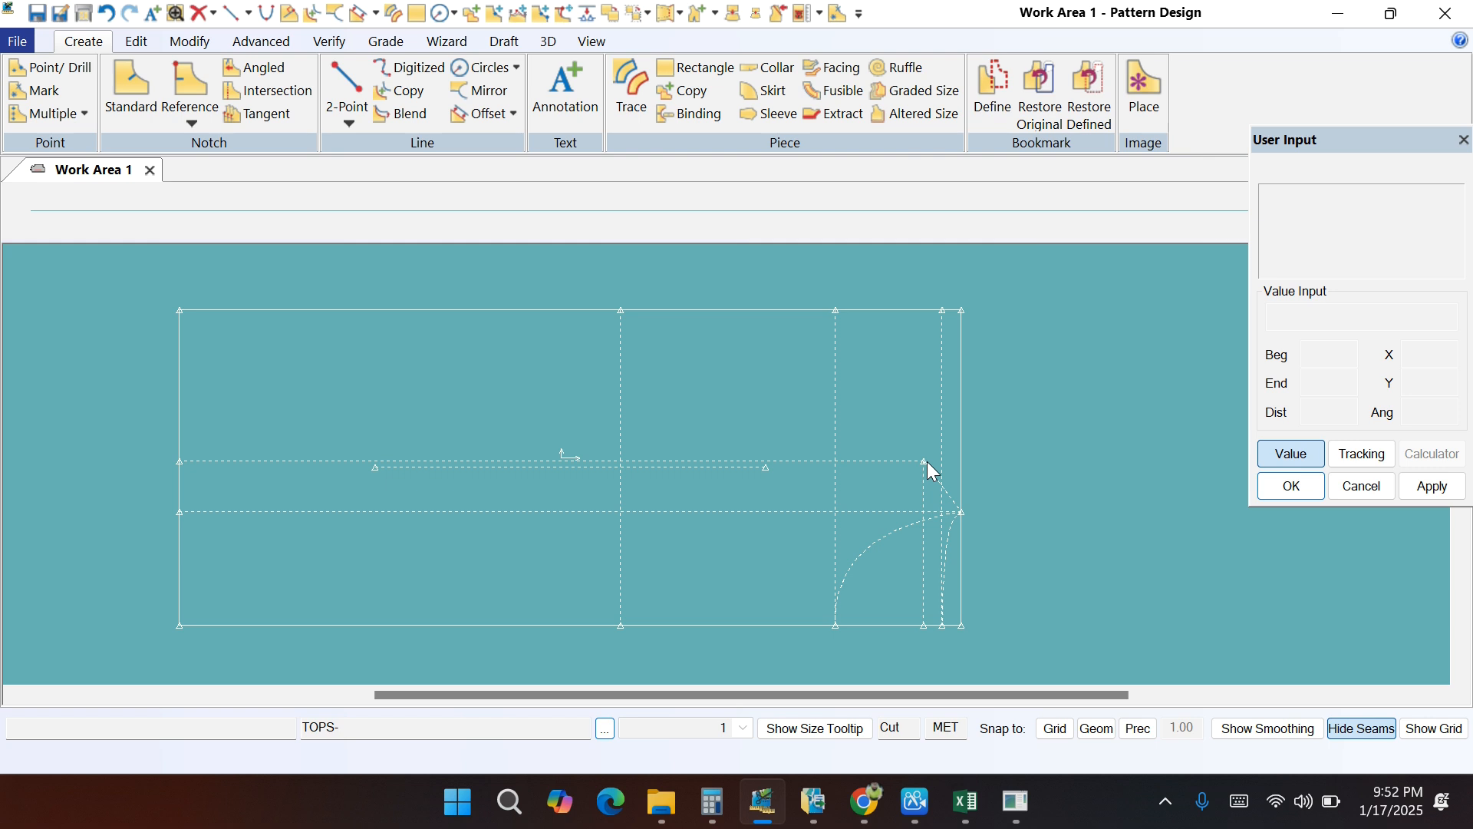
click(347, 121)
click(376, 167)
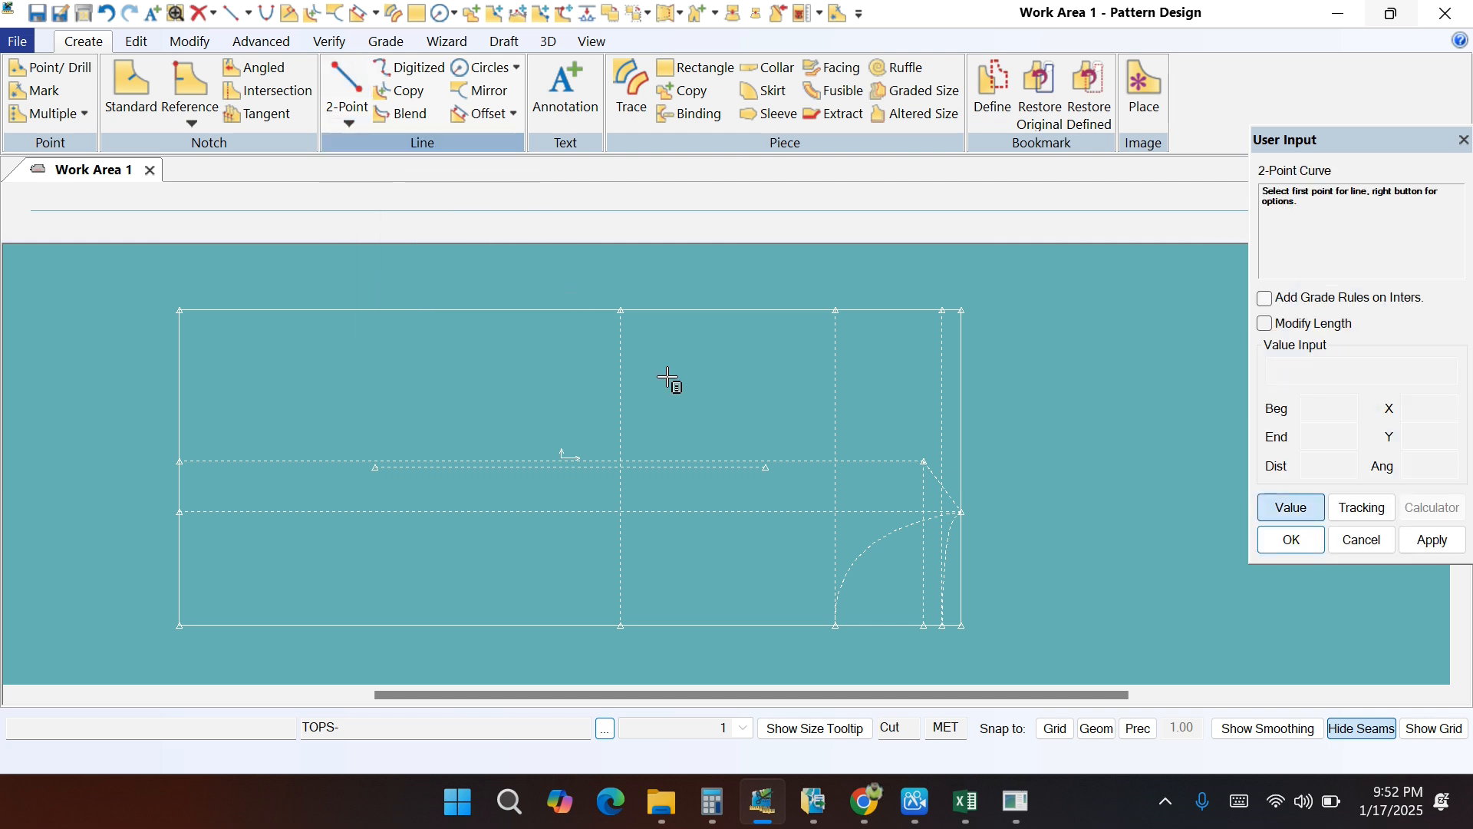
click(621, 309)
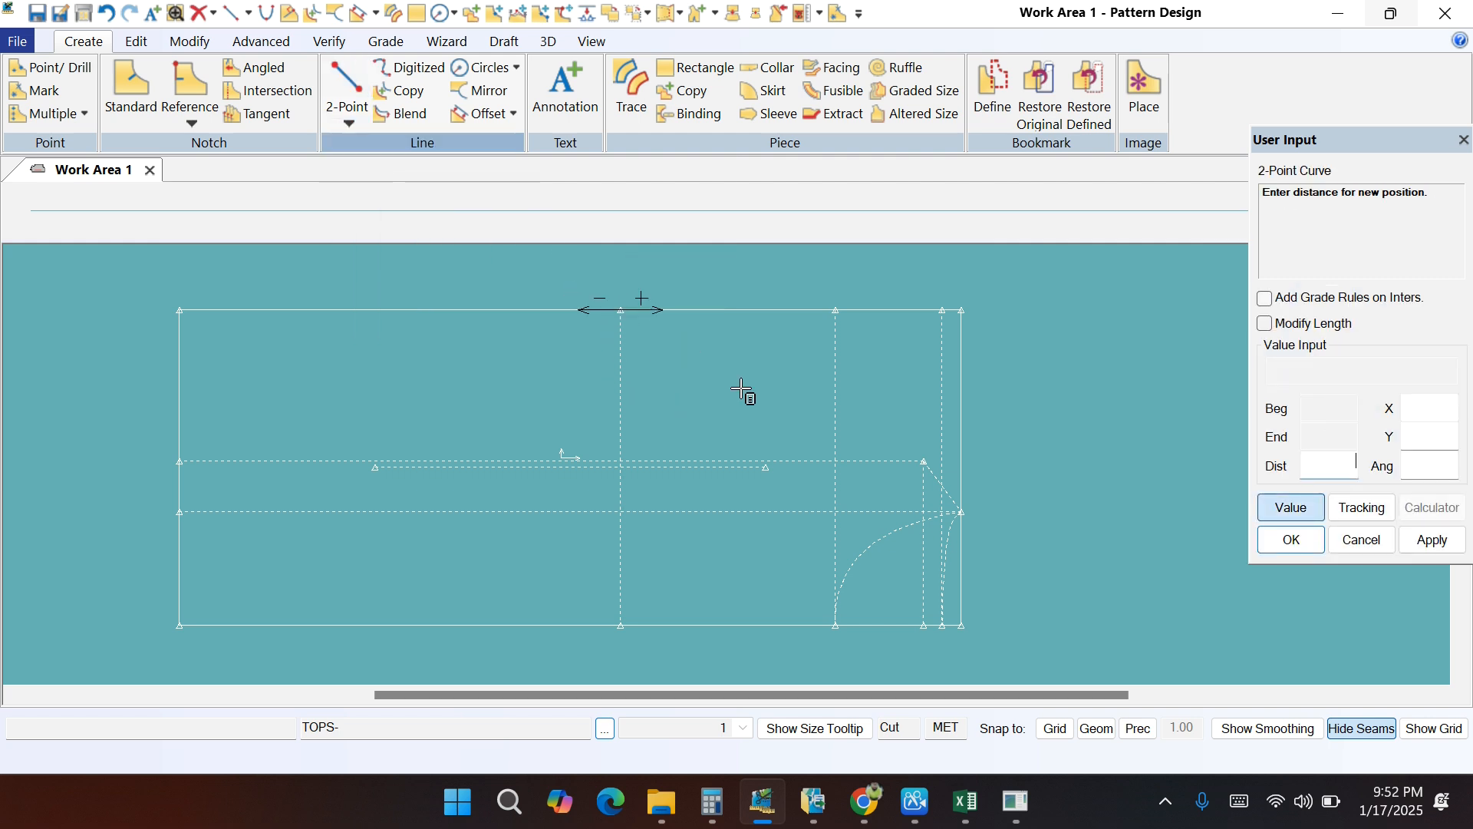
click(925, 461)
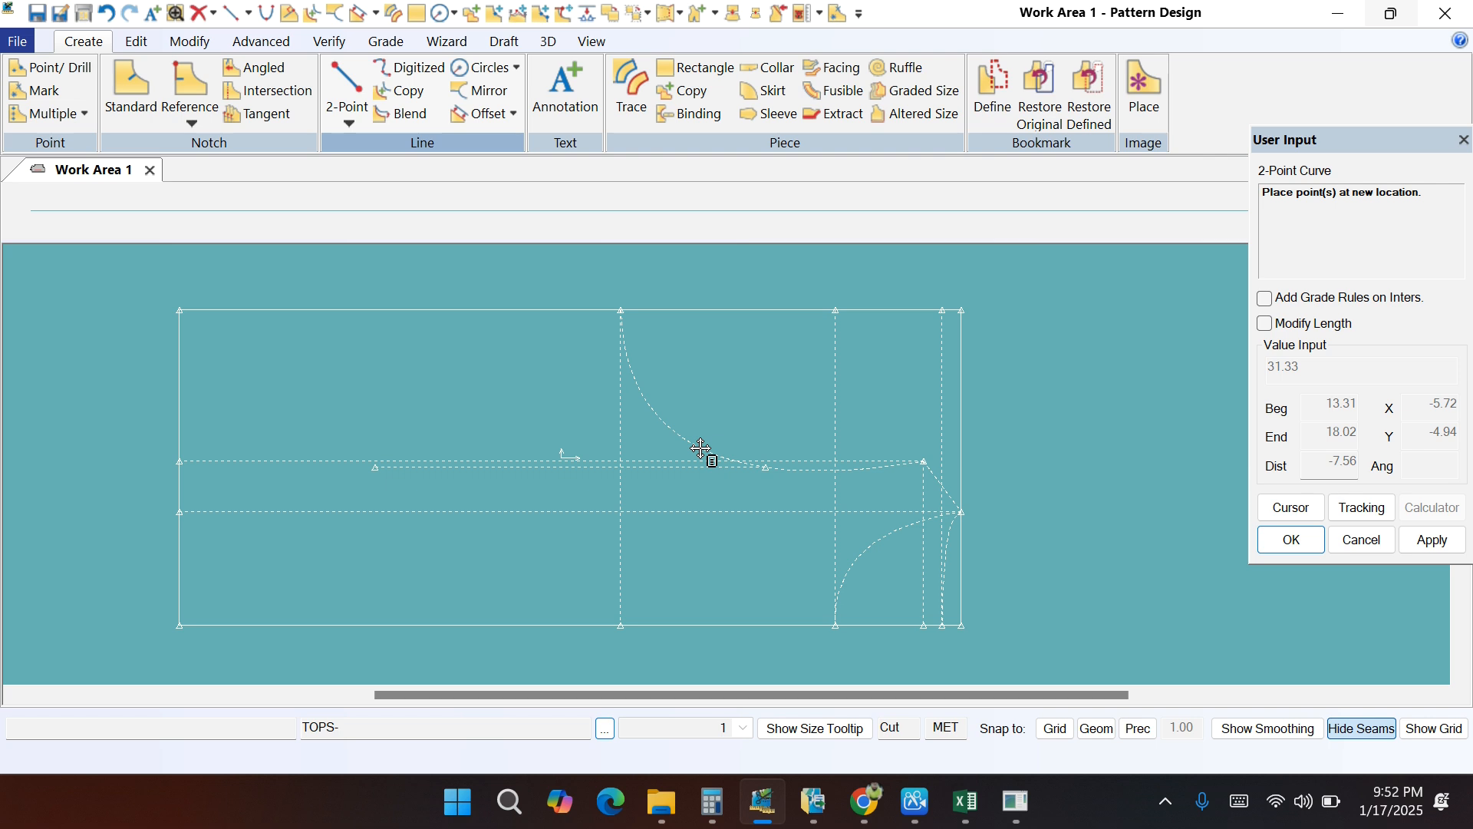
click(701, 449)
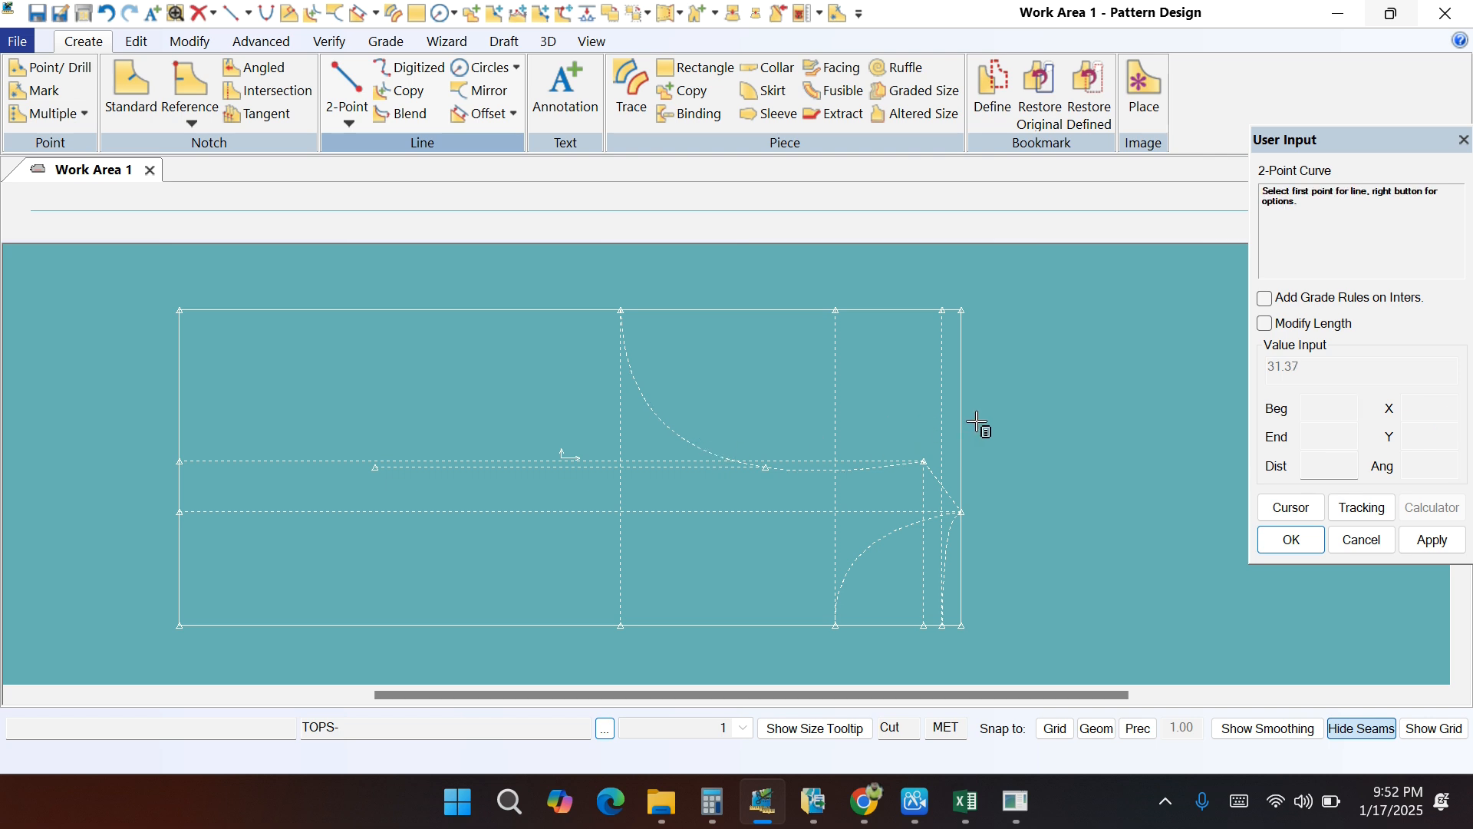
right_click(1046, 350)
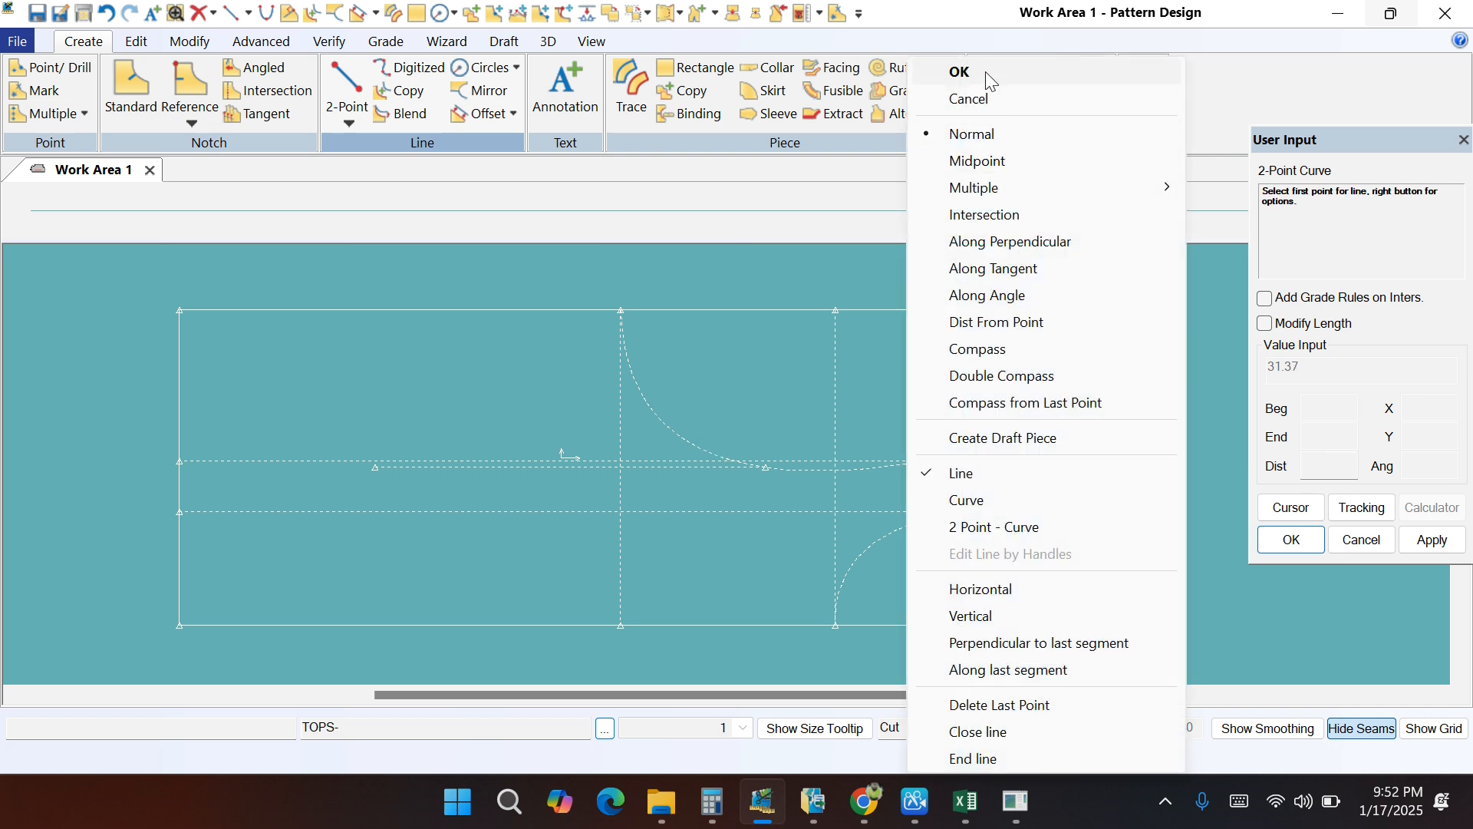
click(985, 71)
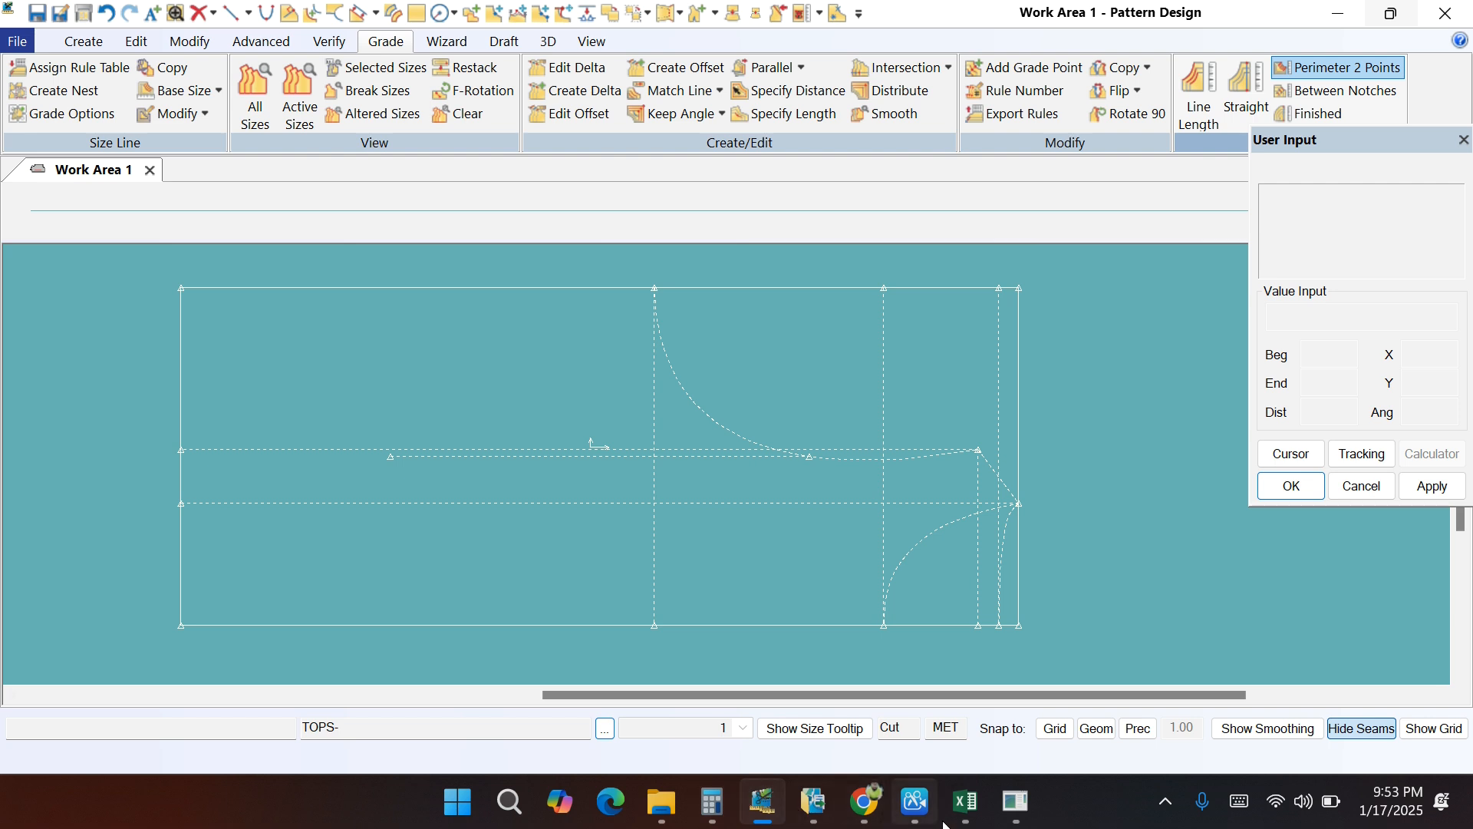
Step: Switch to the Excel measurement chart and fill the armhole depth diagonal row with yellow
click(966, 801)
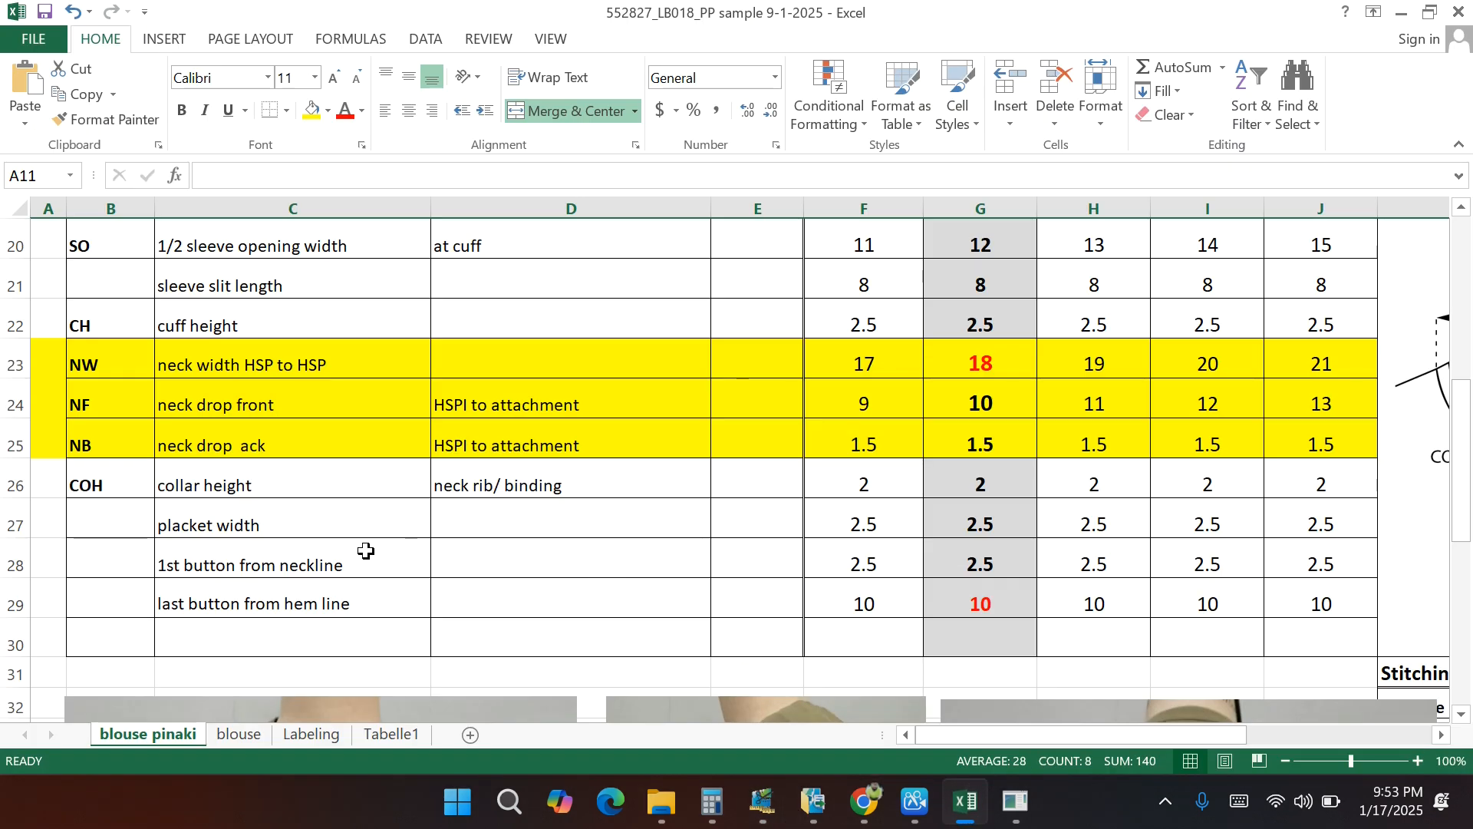
scroll(366, 551, up, 4)
click(16, 392)
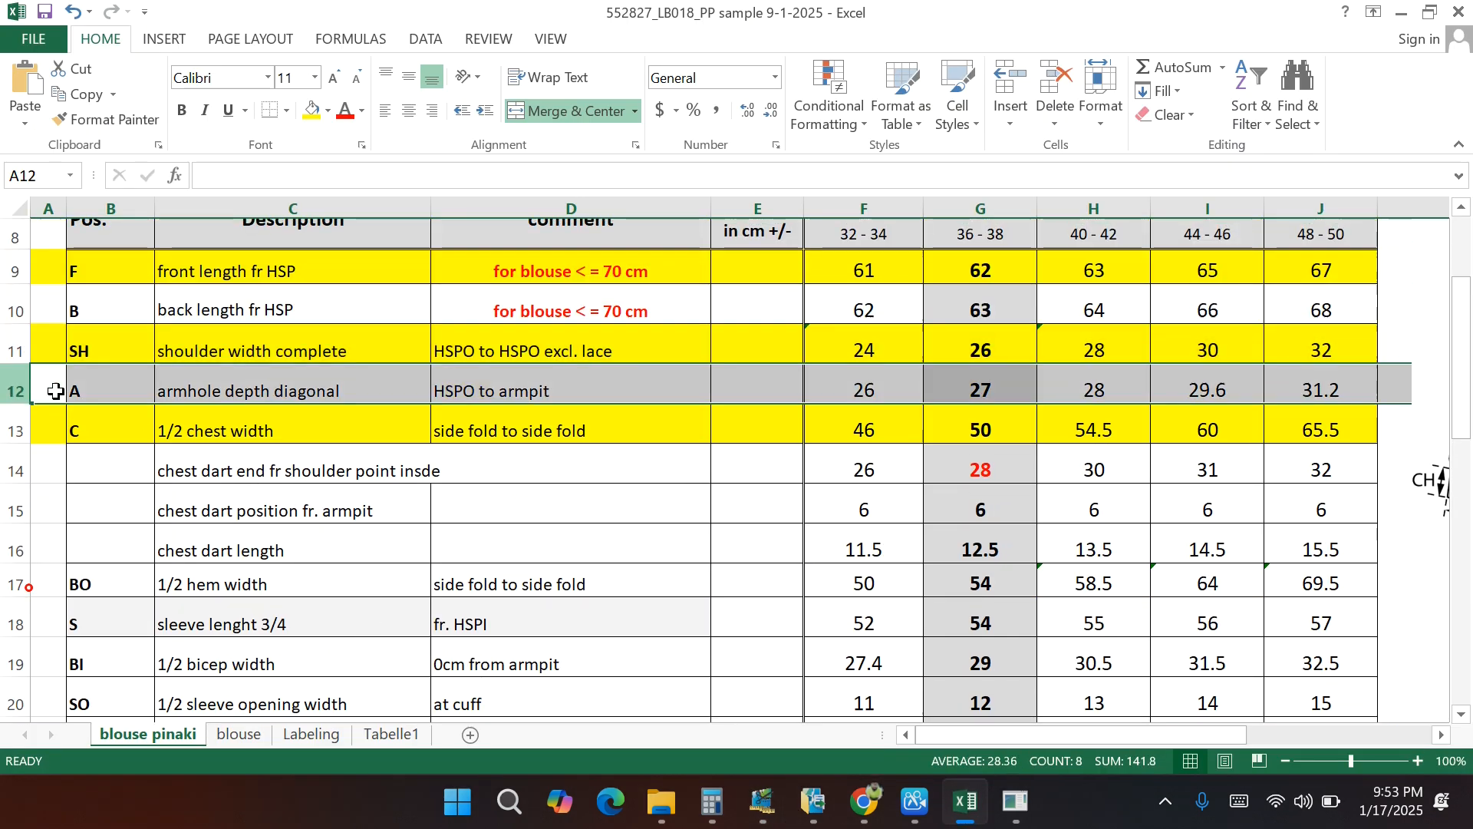
click(306, 109)
Step: Select the 1/2 hem width row in the chart for reference and return to Pattern Design
scroll(428, 548, down, 1)
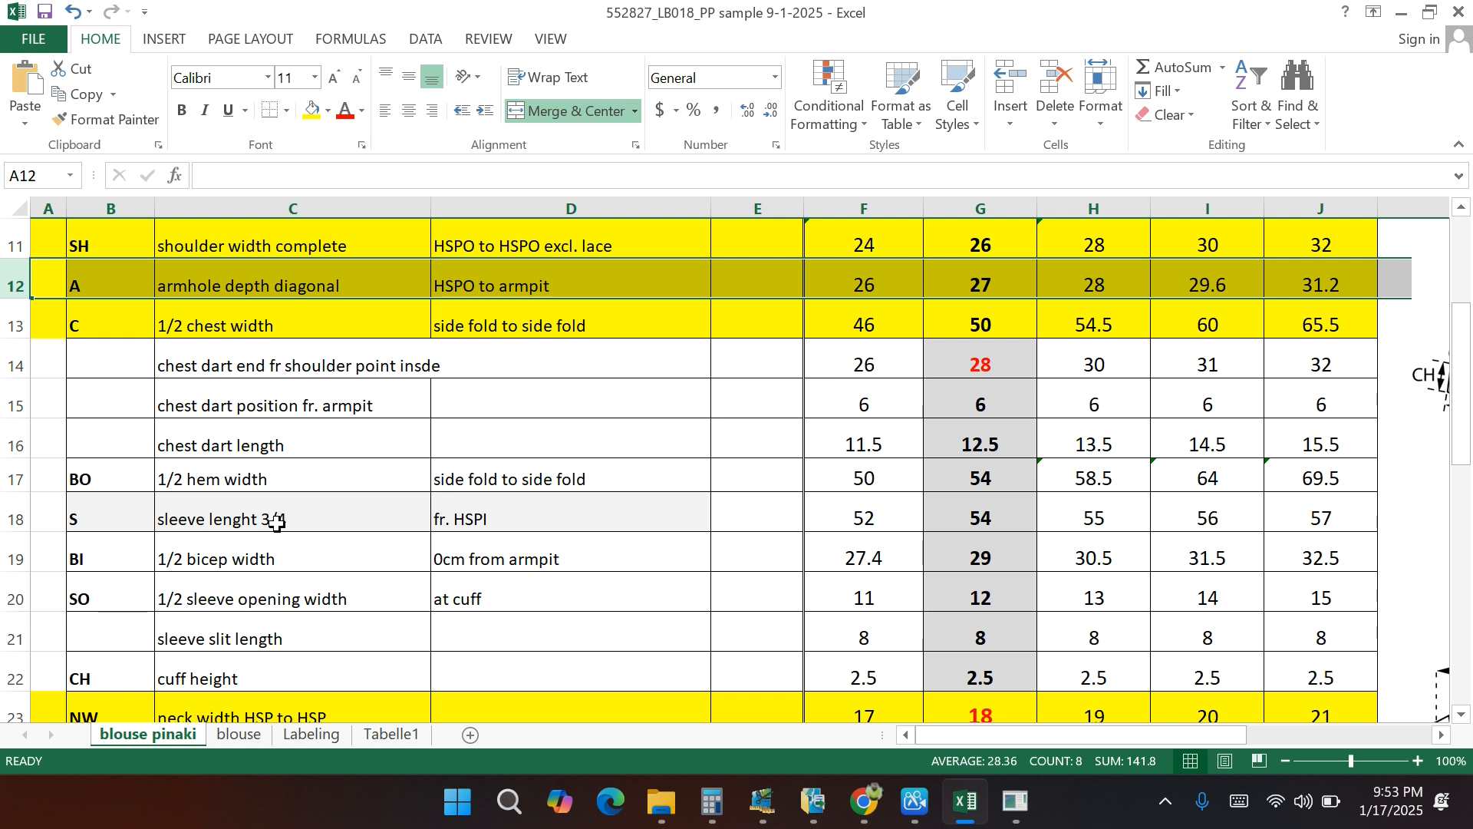
click(16, 479)
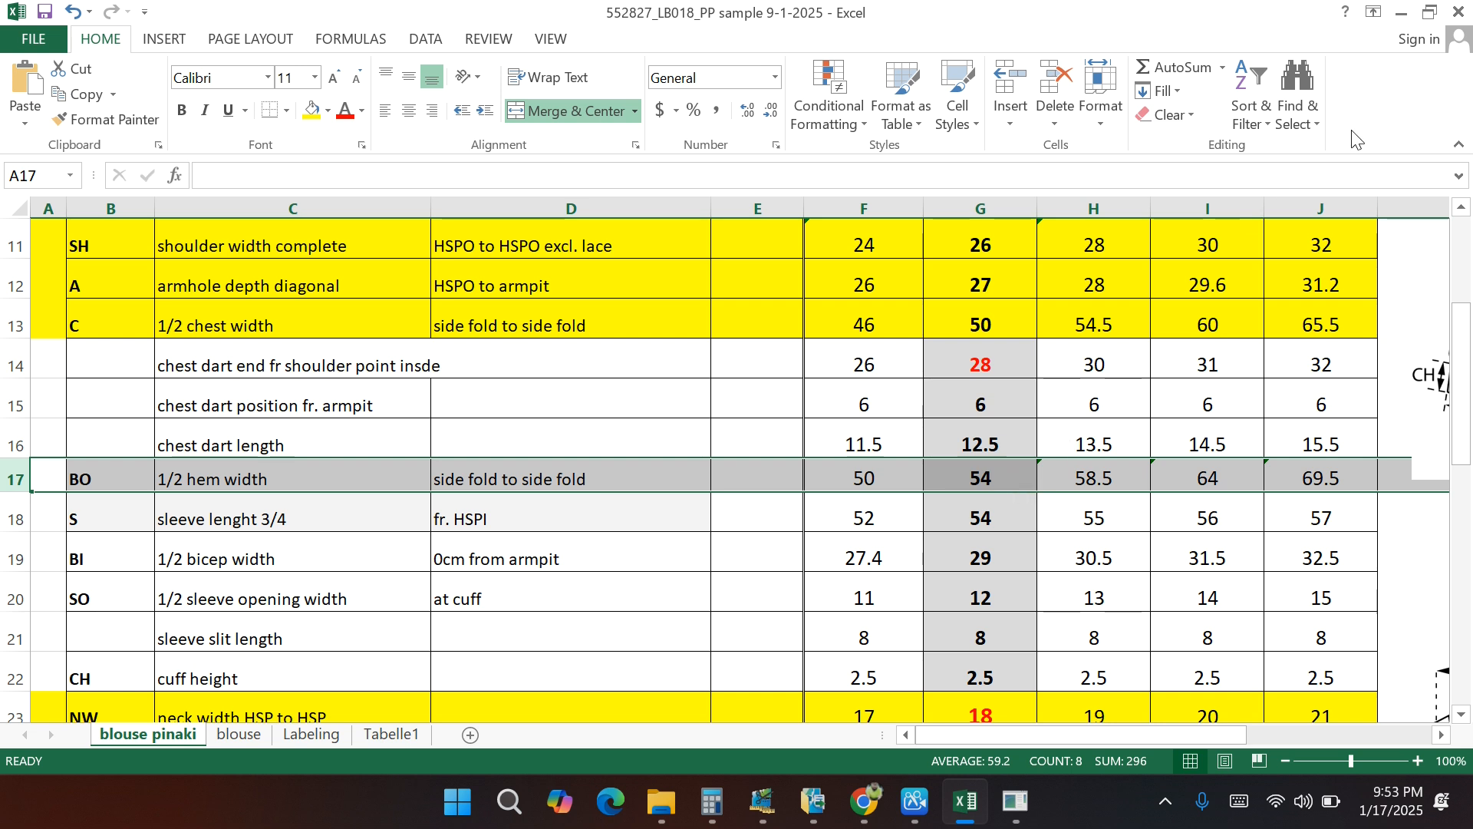
click(1399, 13)
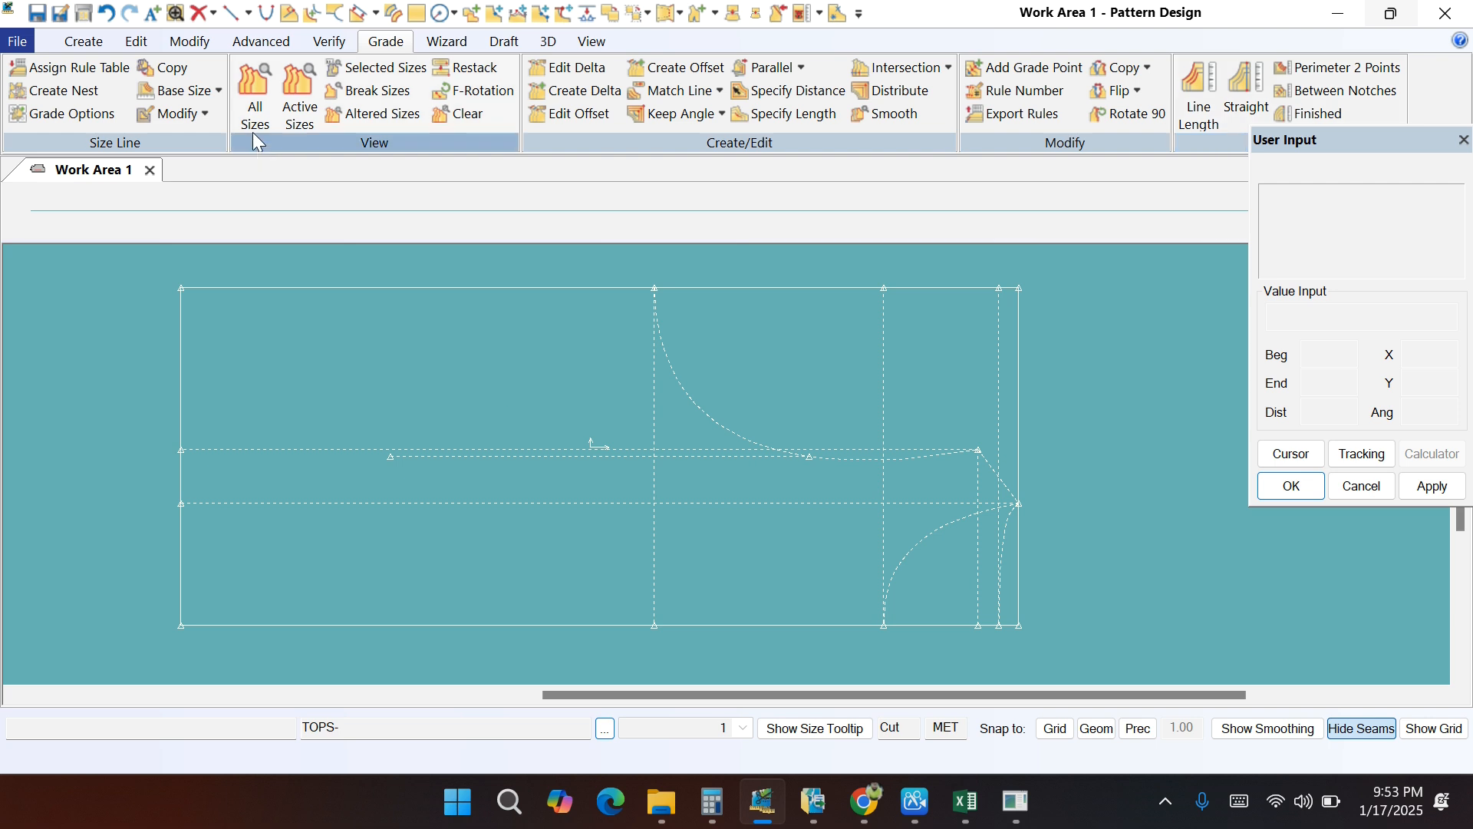
Step: Offset the rectangle's lower edge evenly by -54/2 (-27) for the half hem width line, and finish the Offset Even command
click(189, 42)
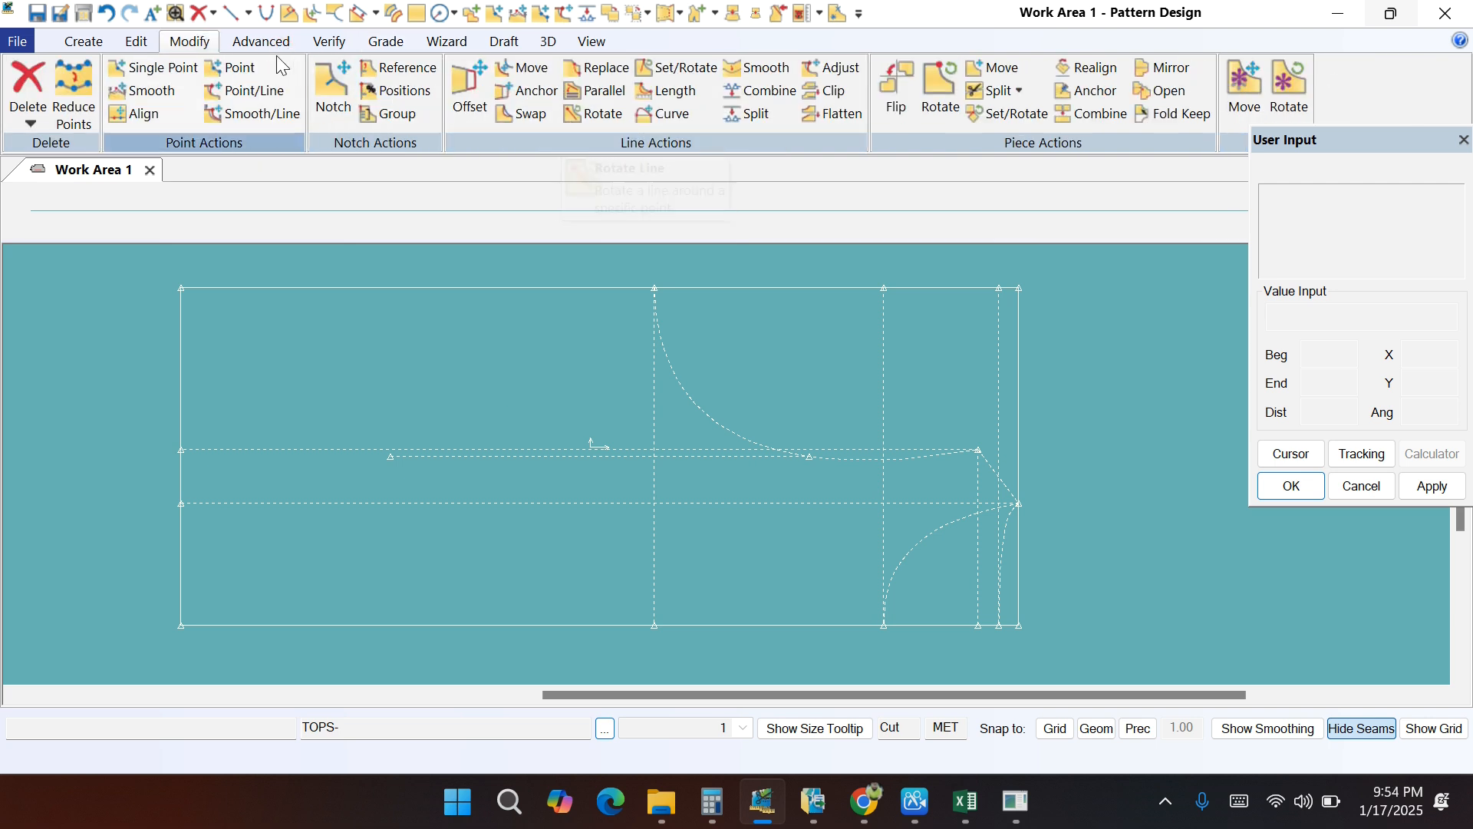
click(82, 41)
click(476, 122)
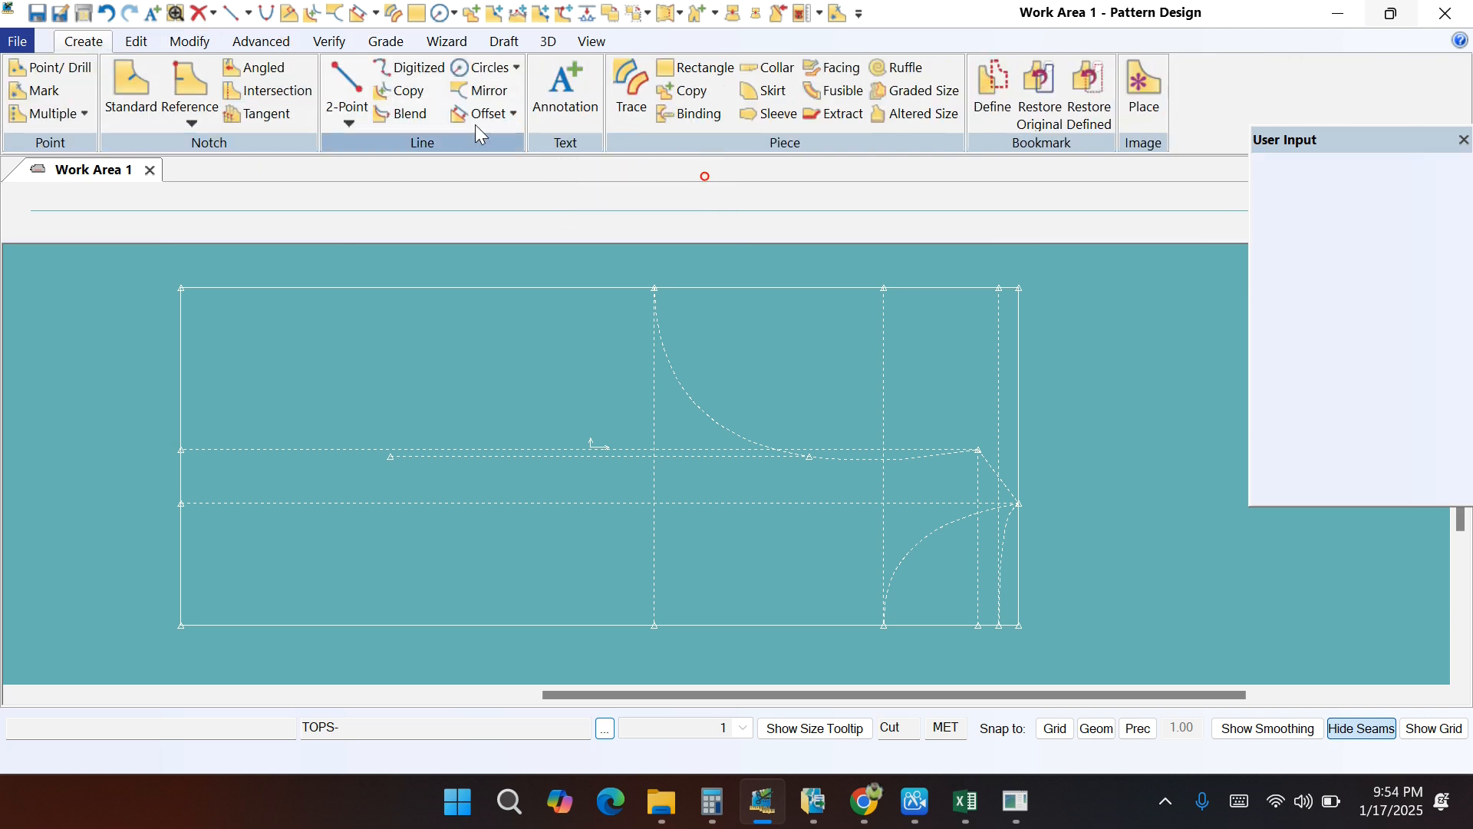
click(564, 631)
right_click(557, 569)
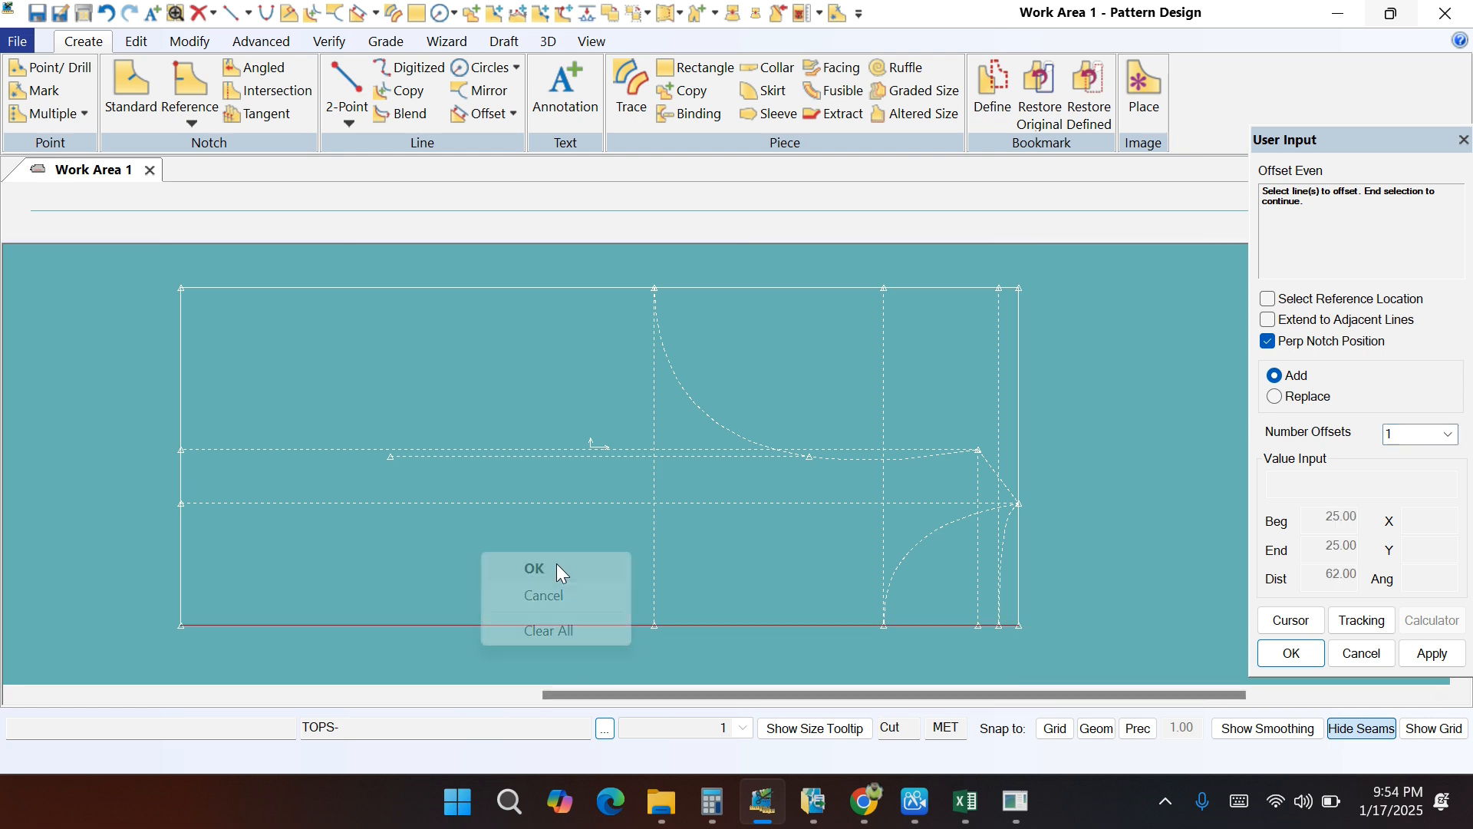
click(557, 569)
click(486, 365)
right_click(487, 366)
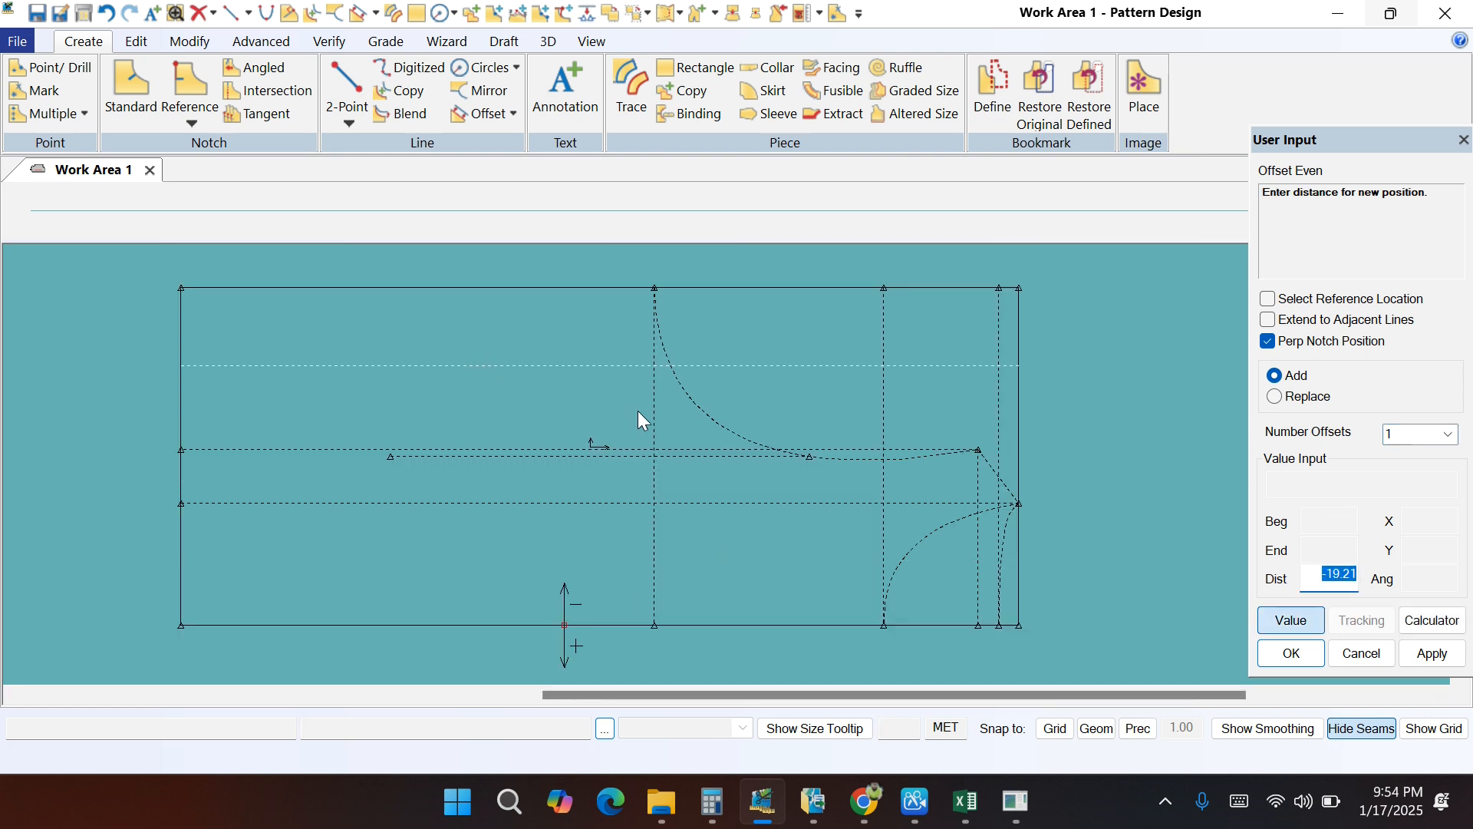
text(-54/2)
click(1421, 656)
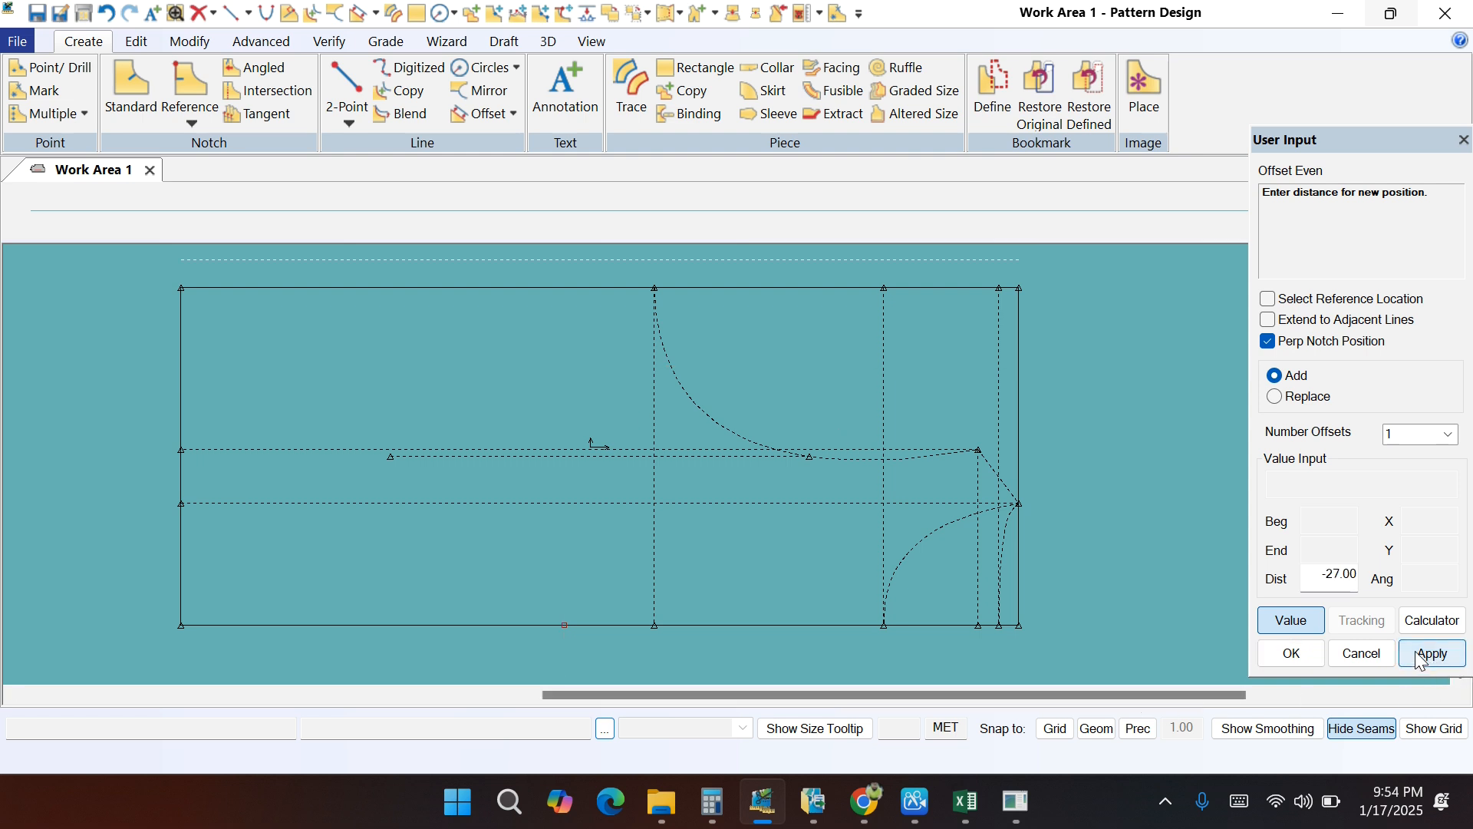
click(1292, 653)
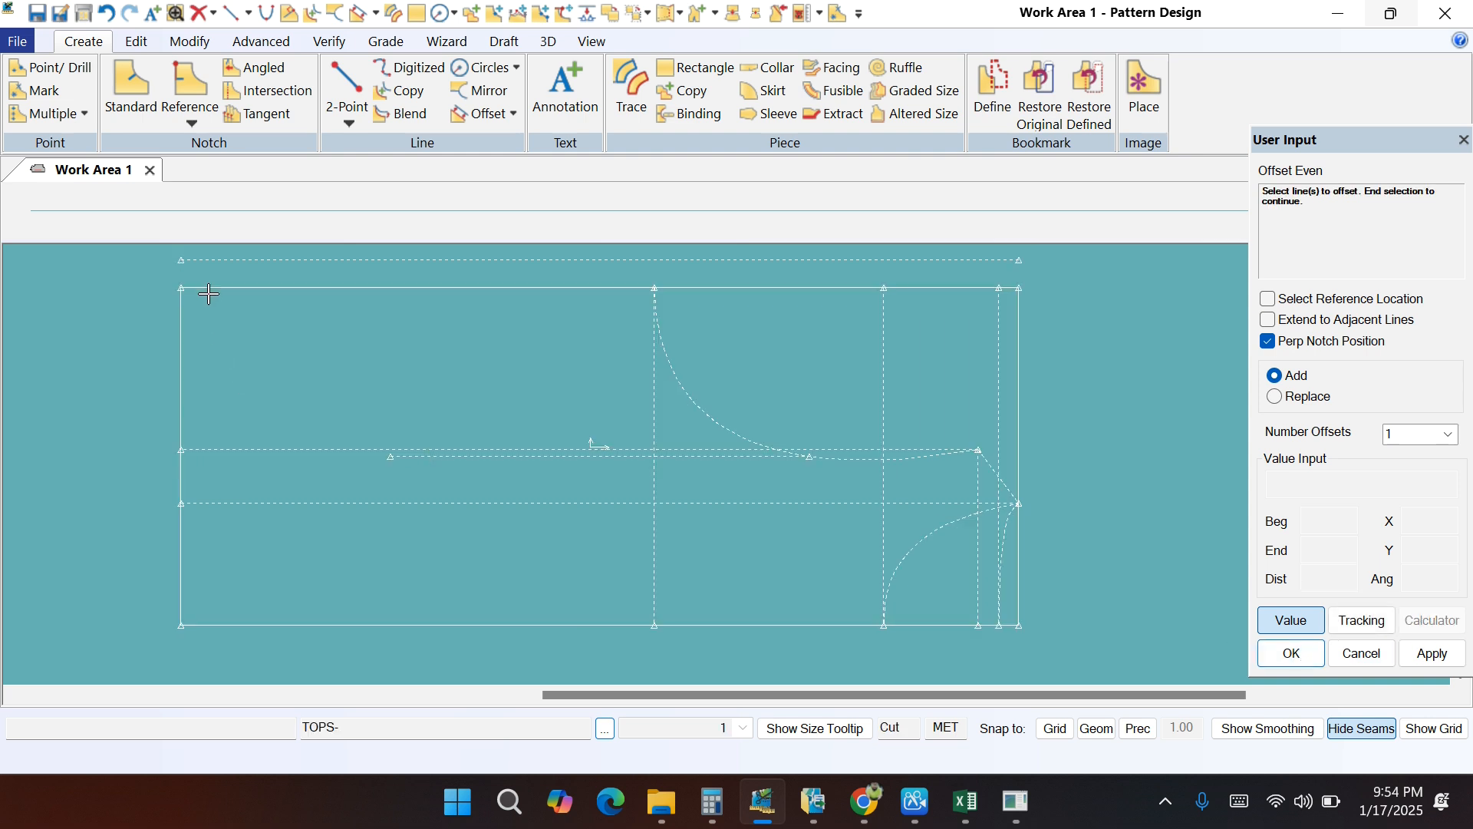
right_click(313, 379)
click(315, 380)
Step: Draw the side seam as a 2-Point Curve about 35.07 long from the hem width line's left end to the armhole's base point
scroll(334, 390, down, 1)
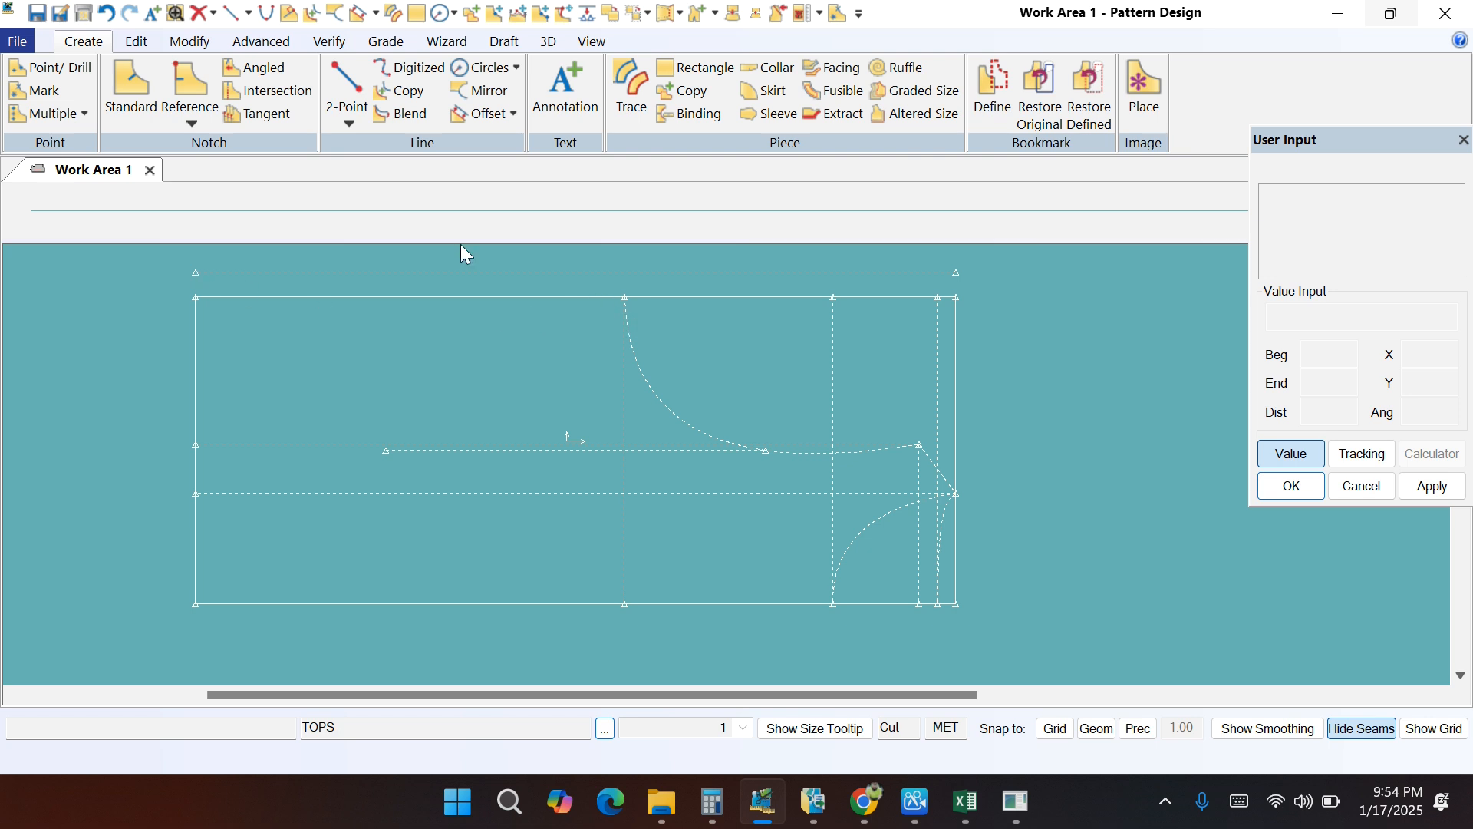
click(350, 120)
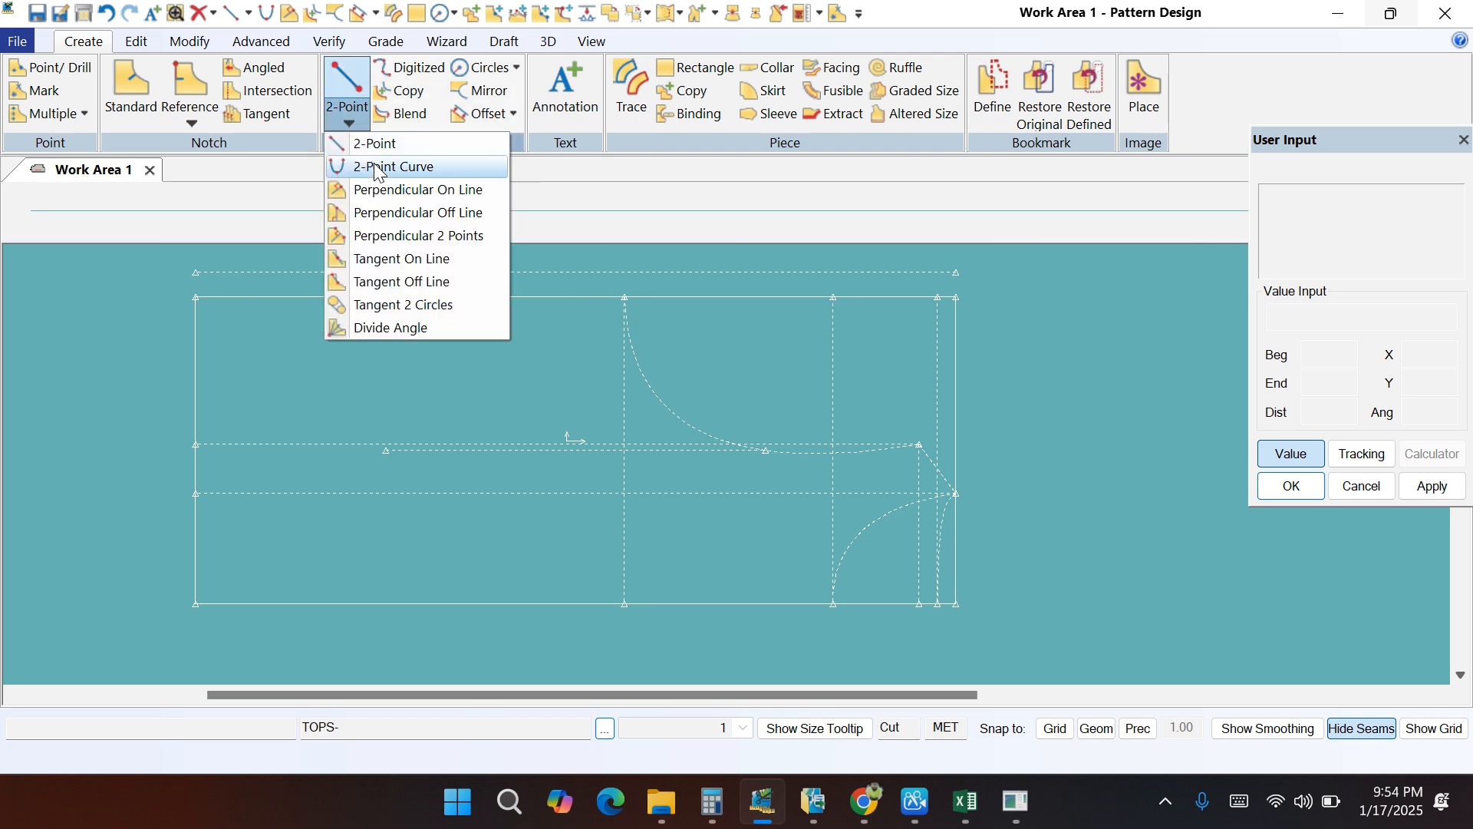
click(379, 167)
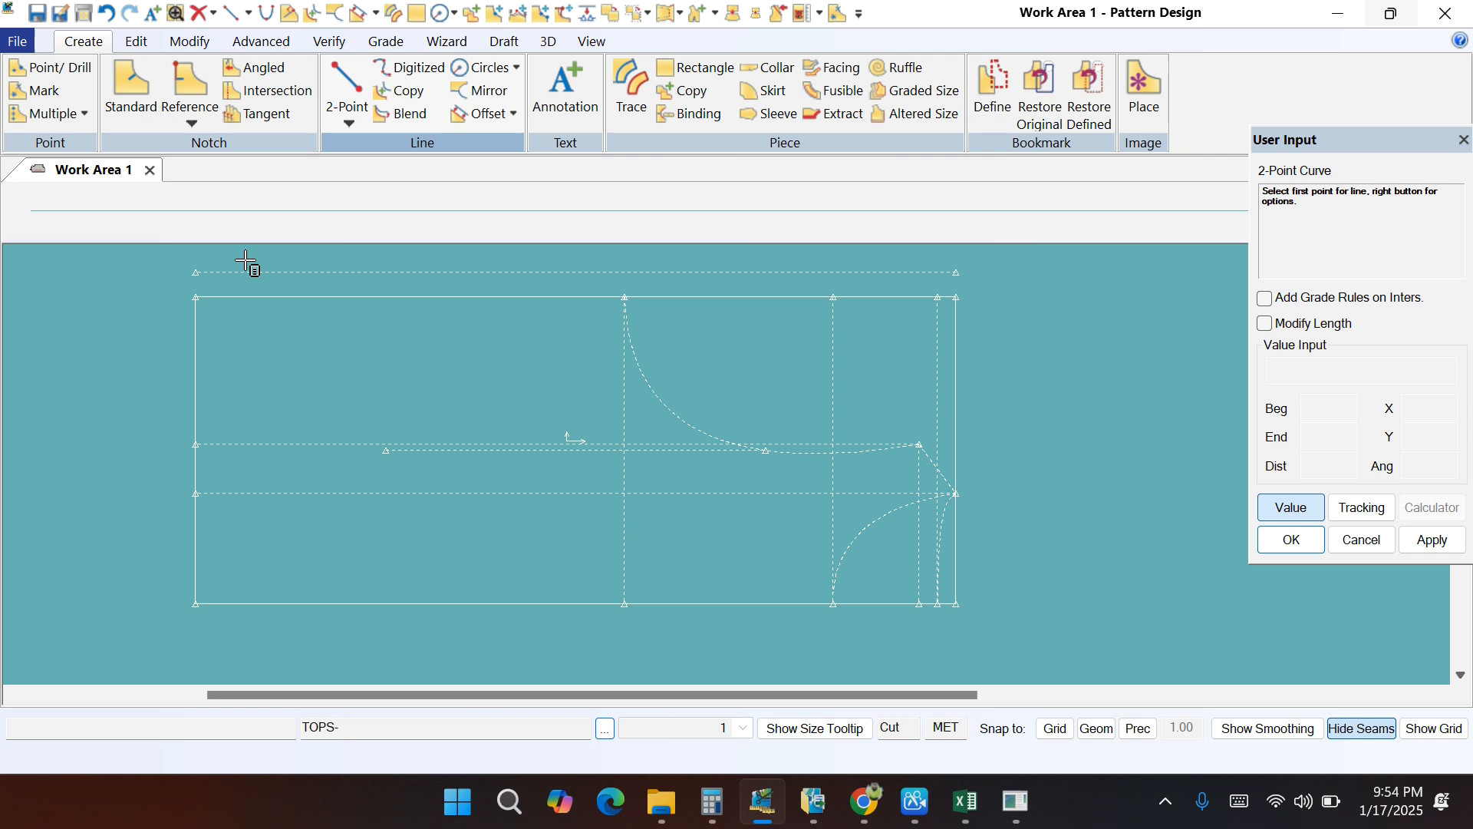
click(194, 272)
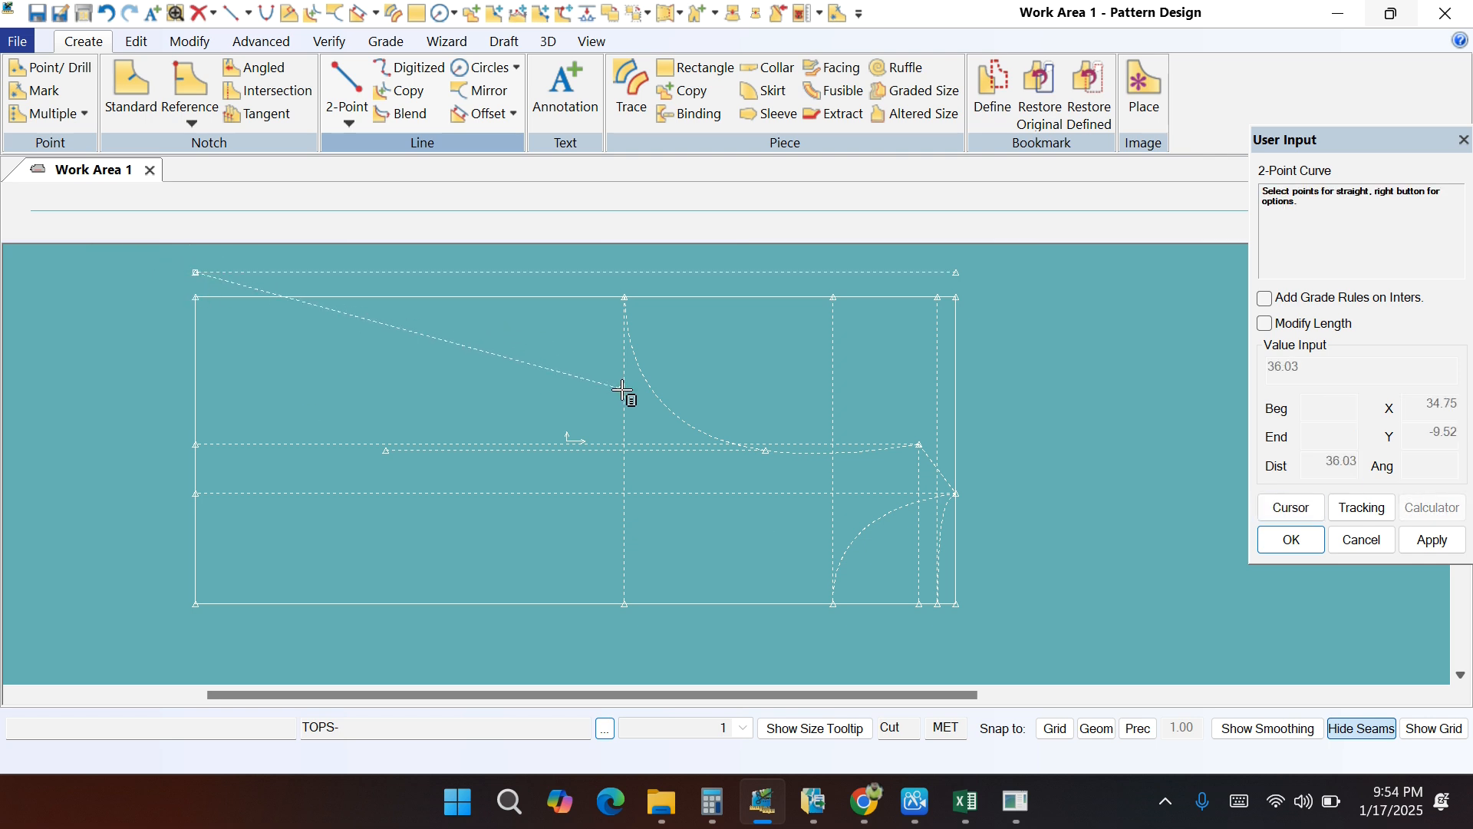
click(626, 291)
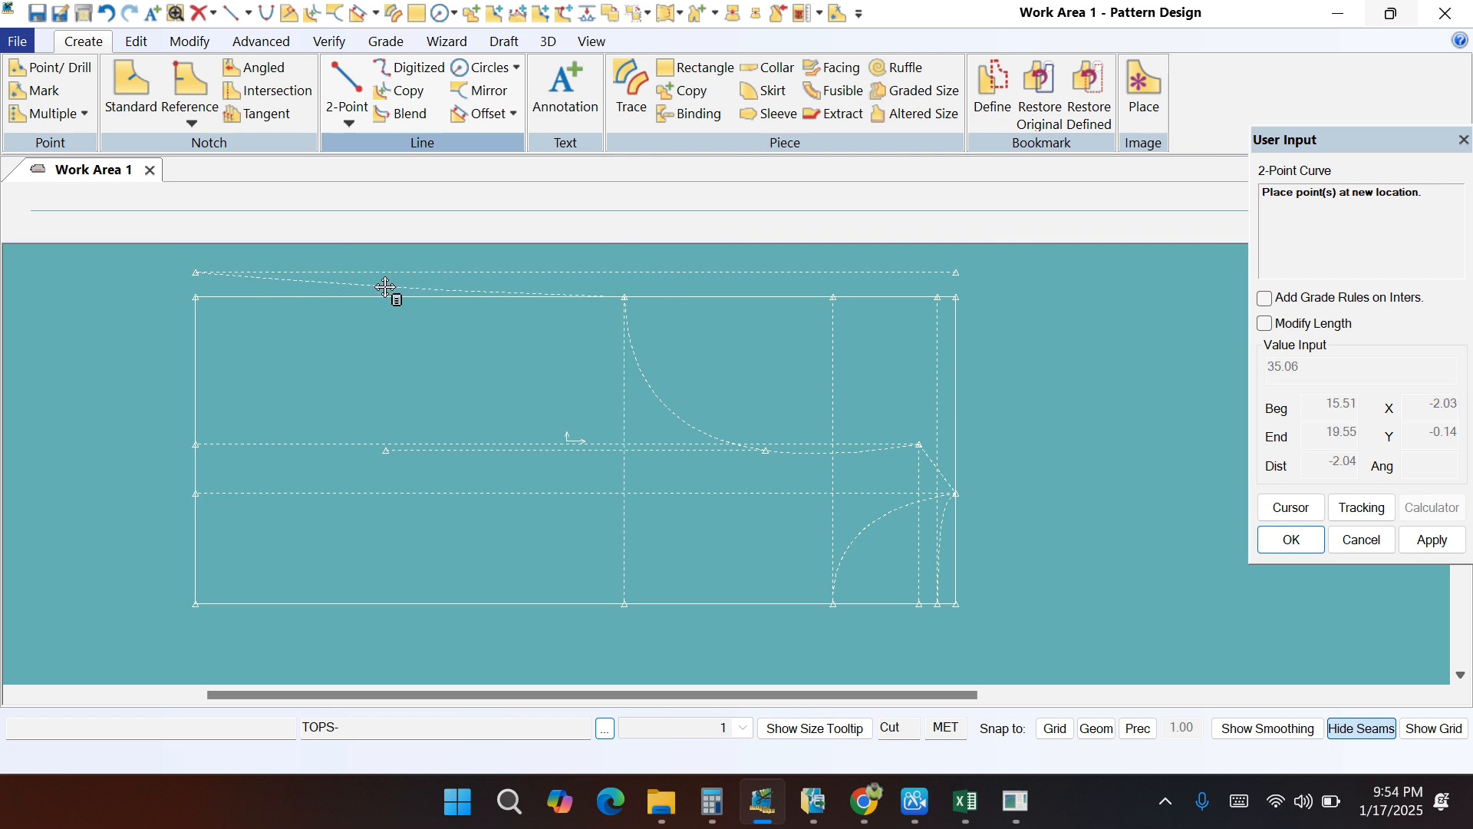
click(380, 290)
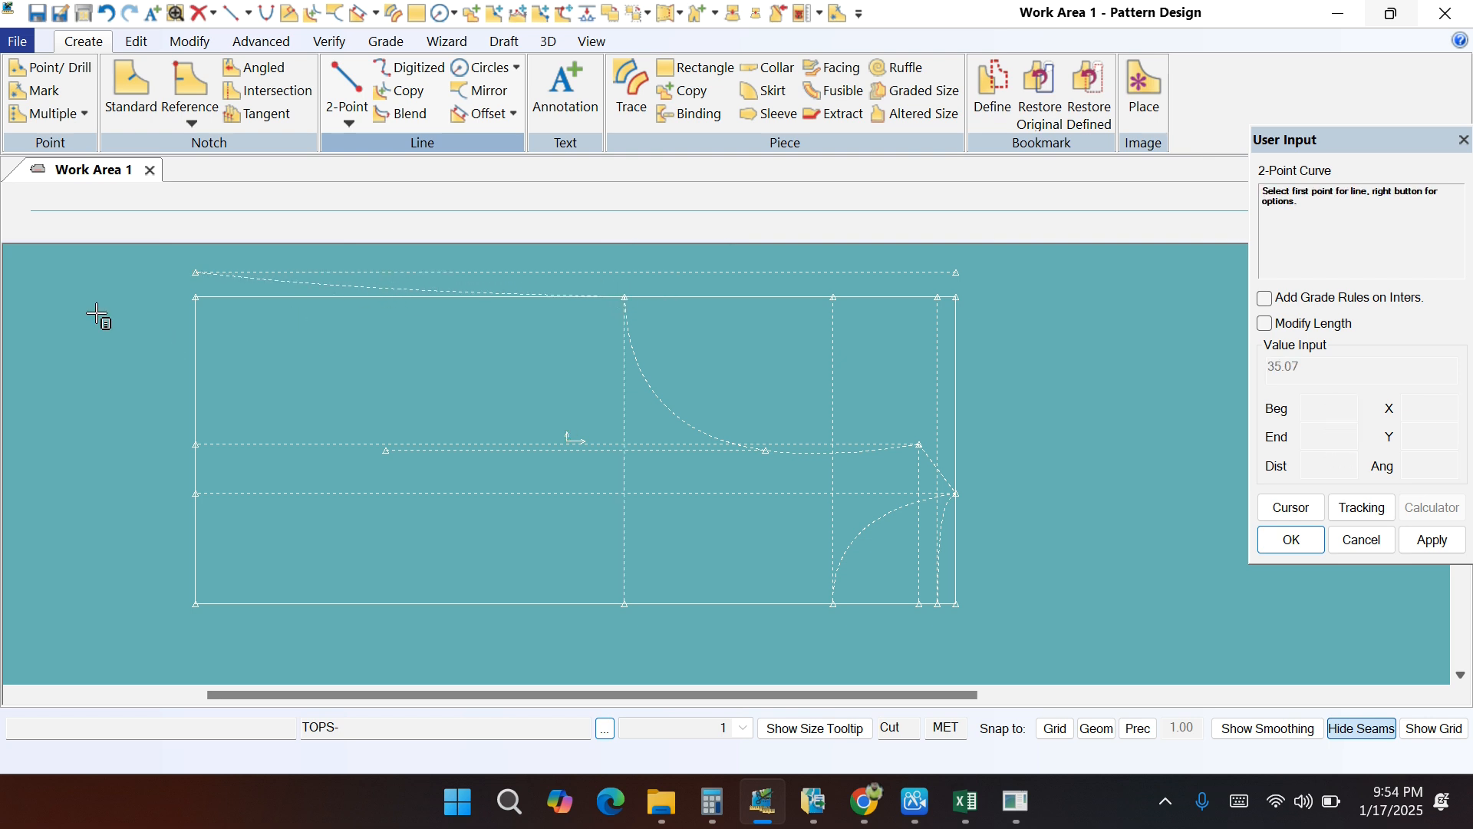
right_click(113, 297)
click(94, 74)
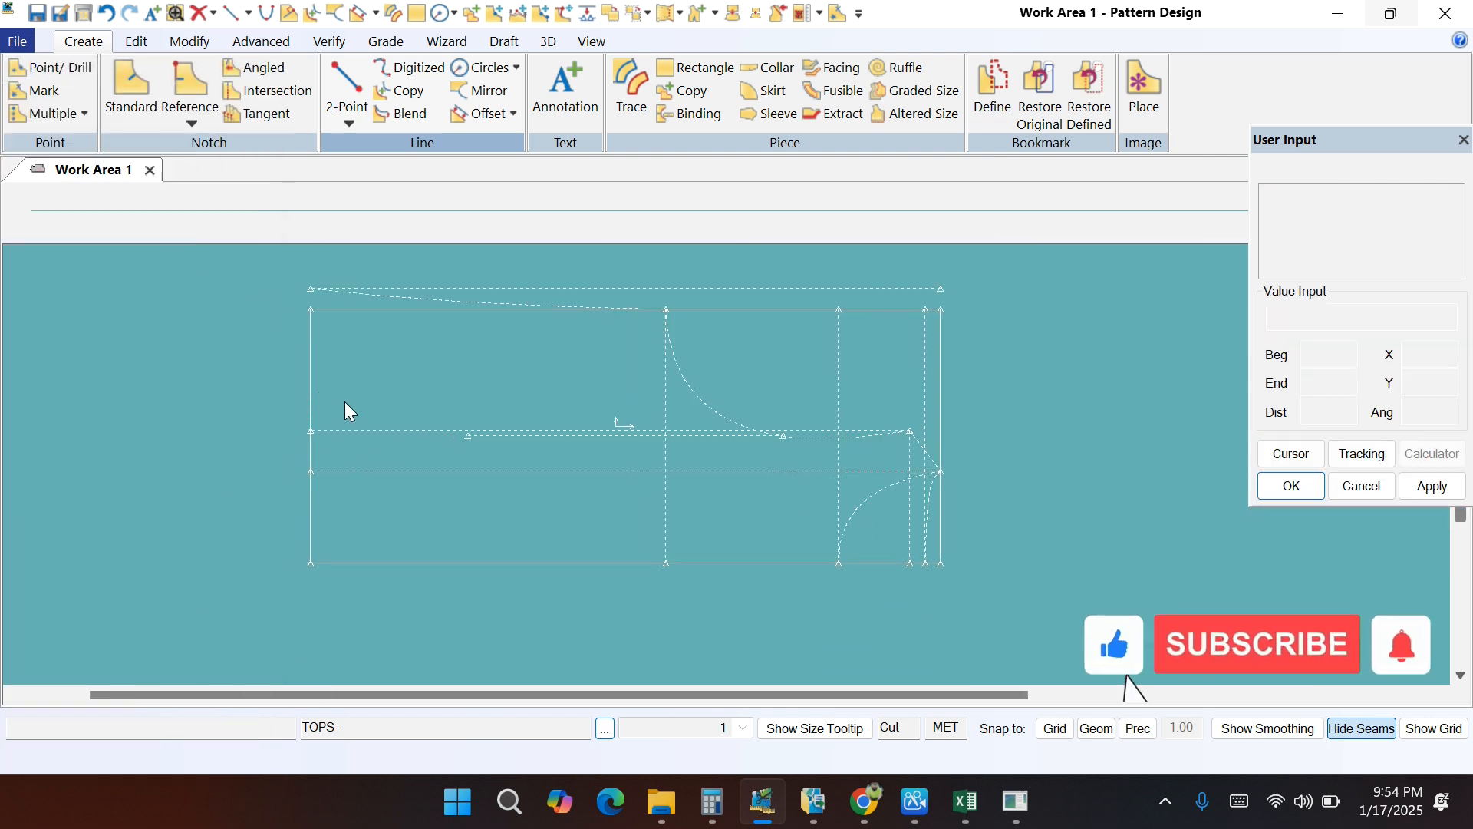
Step: In the Excel measurement chart, fill the 1/2 hem width row with yellow and select the back length row for reference before returning to Pattern Design
click(987, 815)
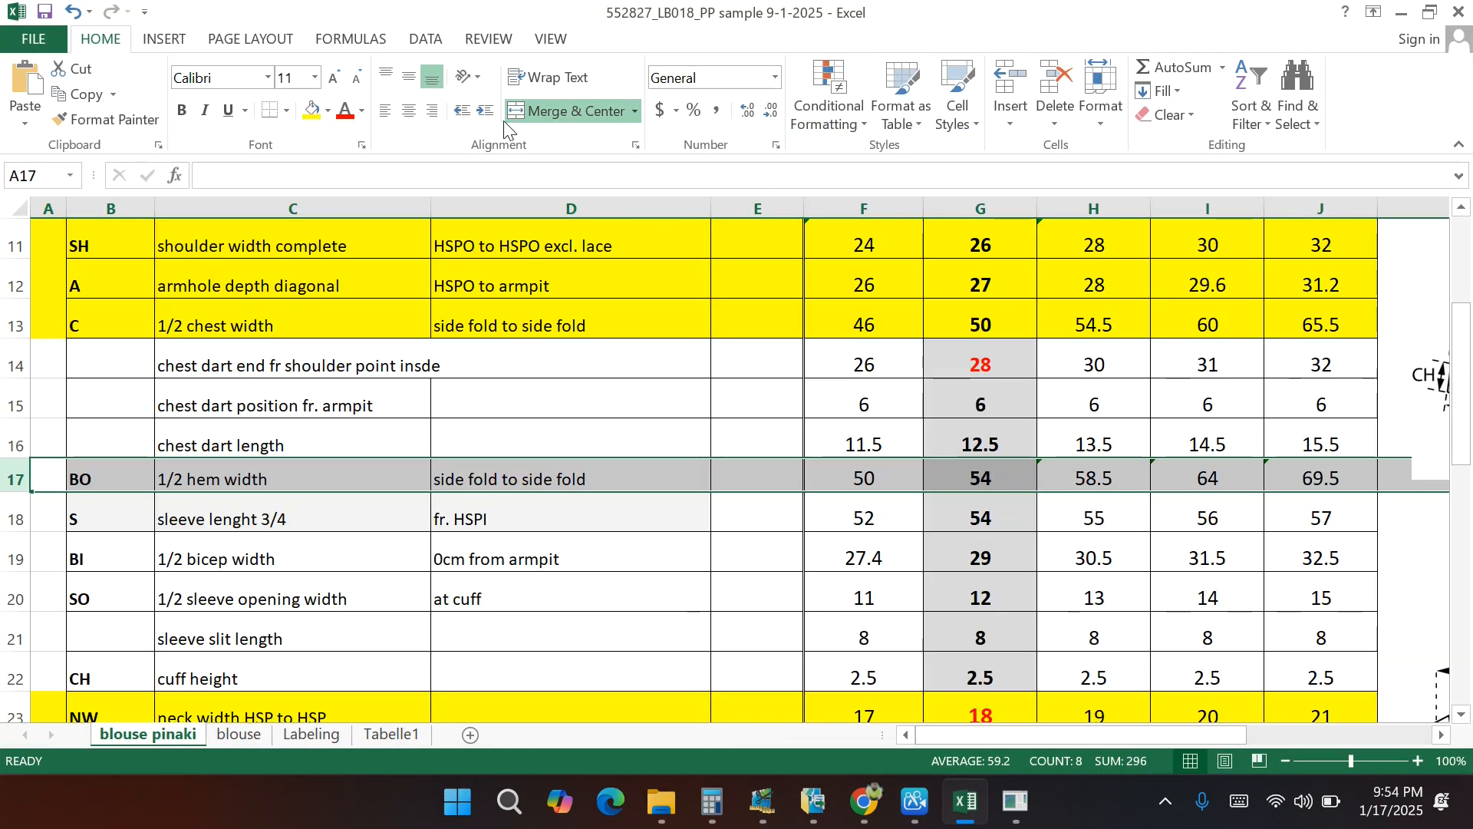
click(313, 111)
scroll(354, 459, up, 2)
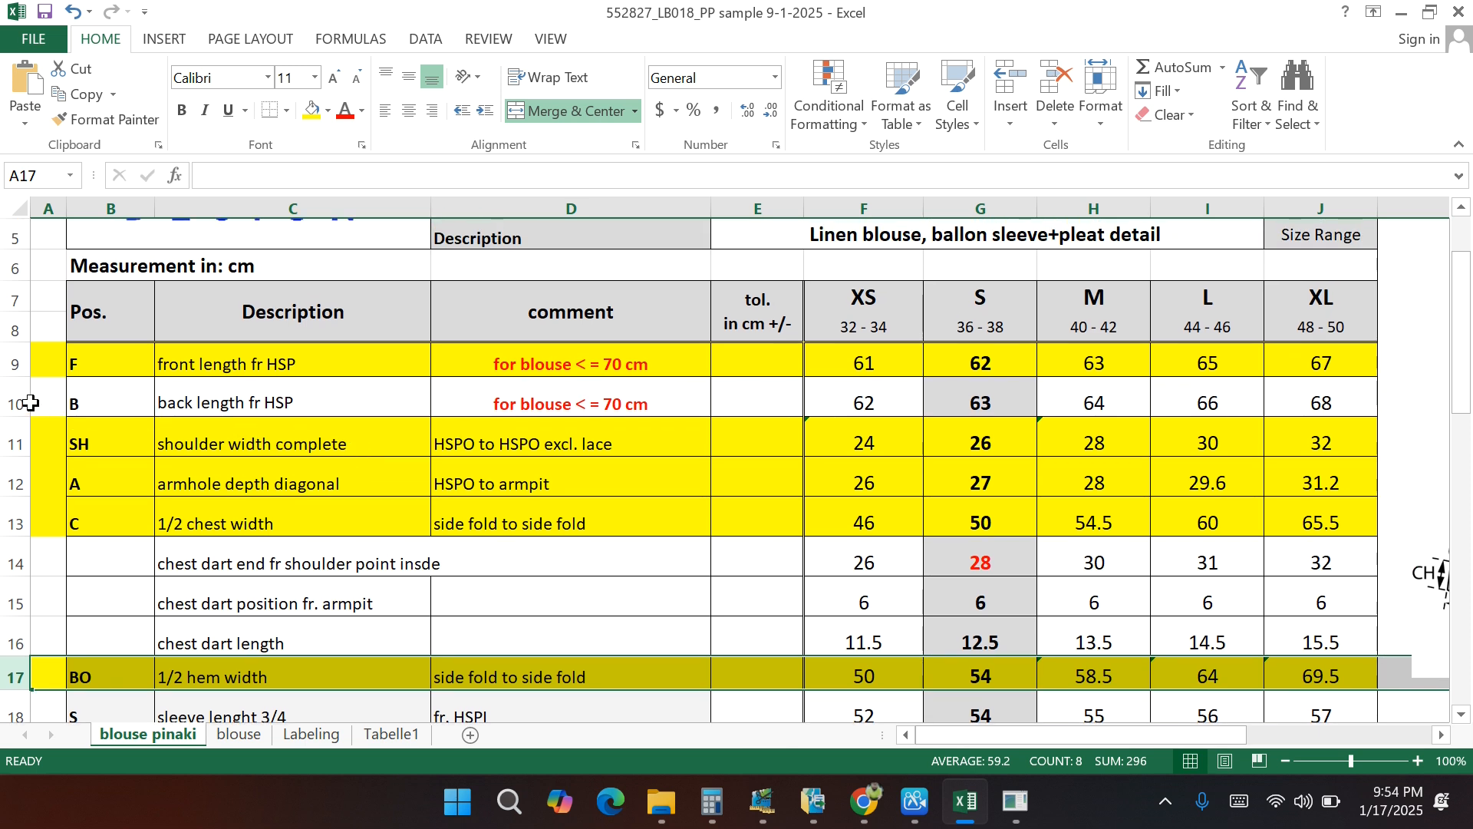
click(31, 404)
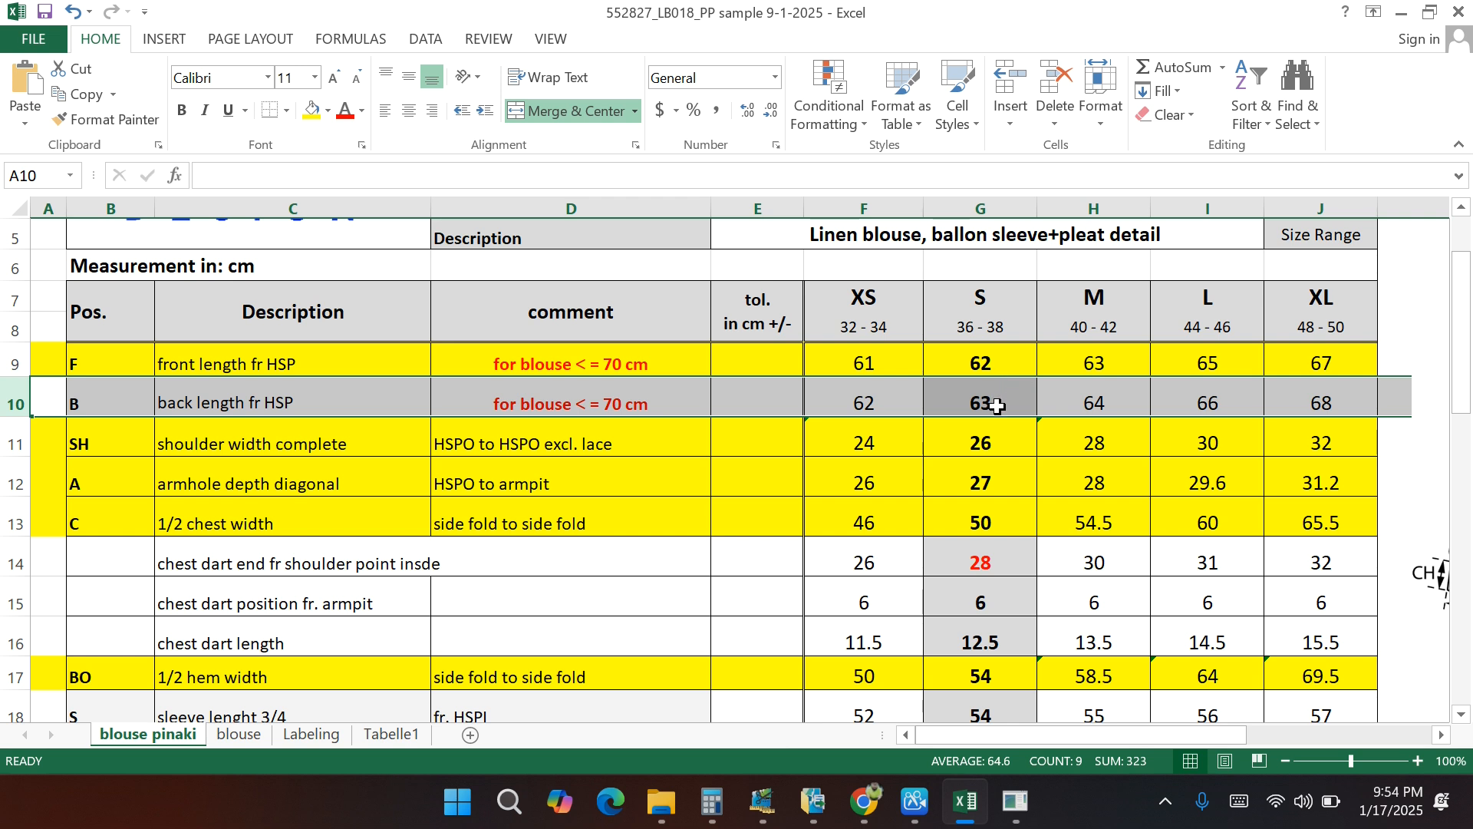
click(1400, 13)
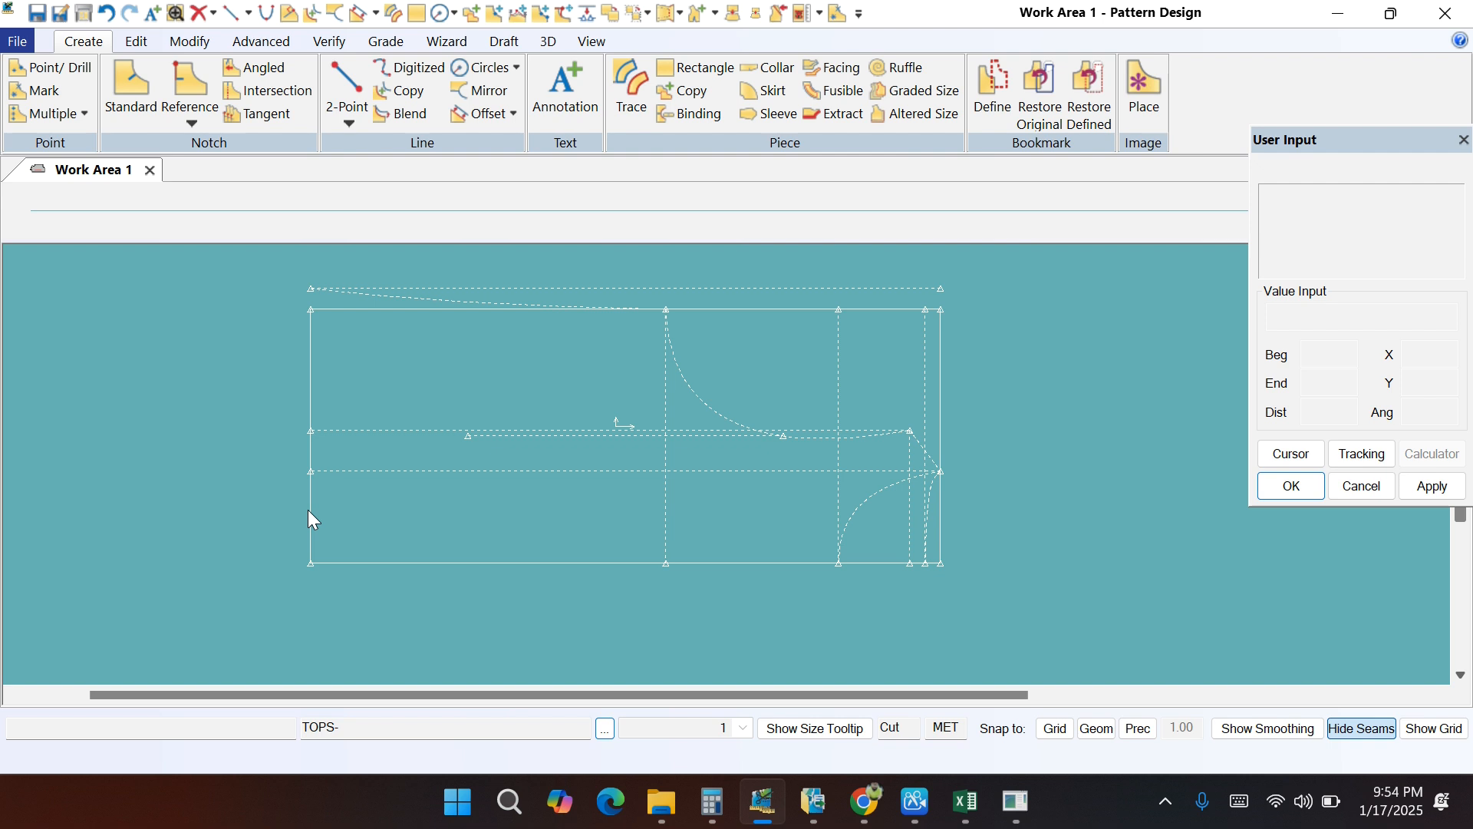
Step: Offset the rectangle's left hem edge evenly outward by 1, and finish the Offset Even command
click(481, 114)
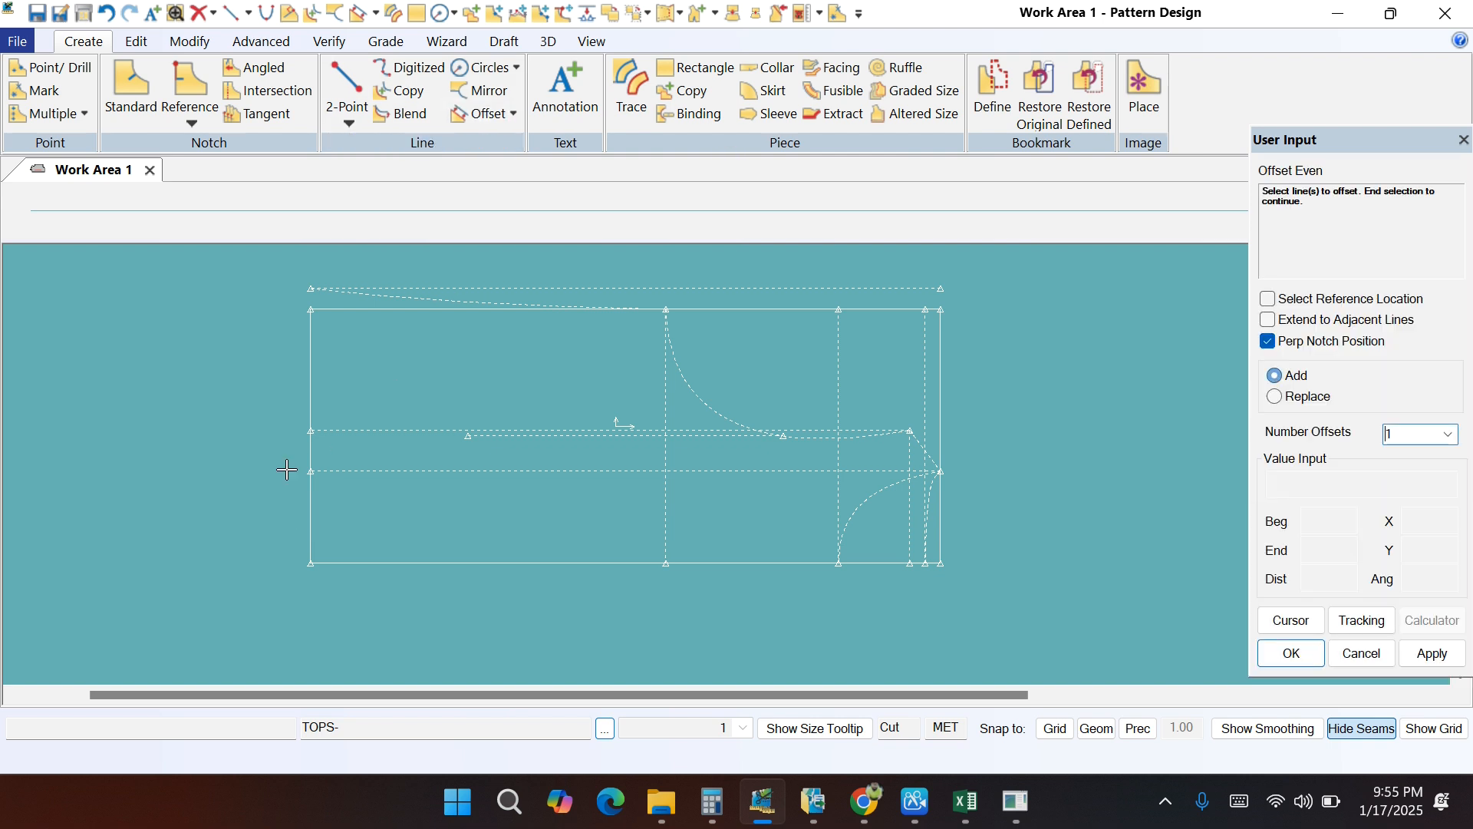
click(313, 404)
right_click(312, 406)
click(311, 402)
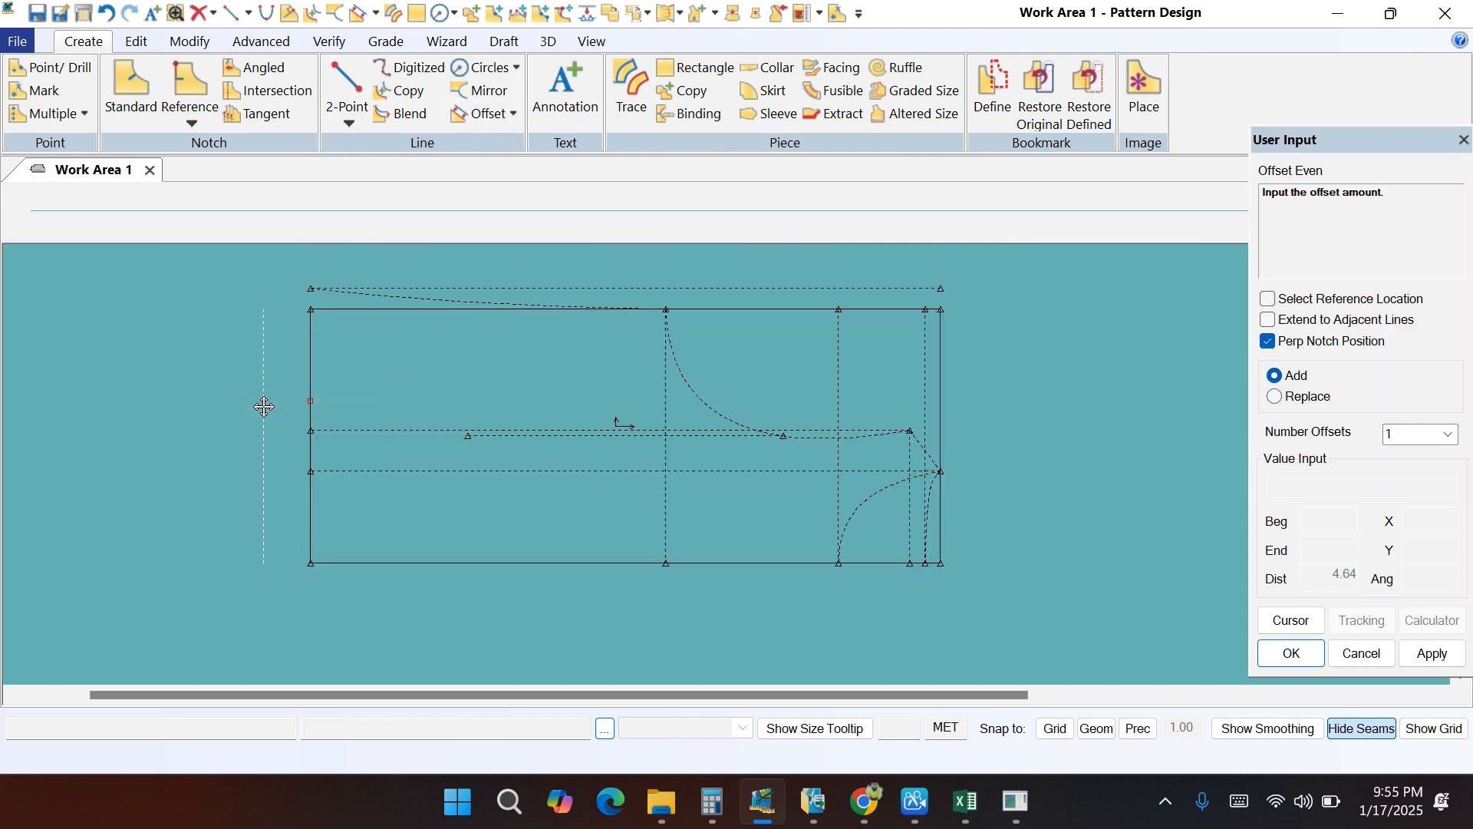
text(1)
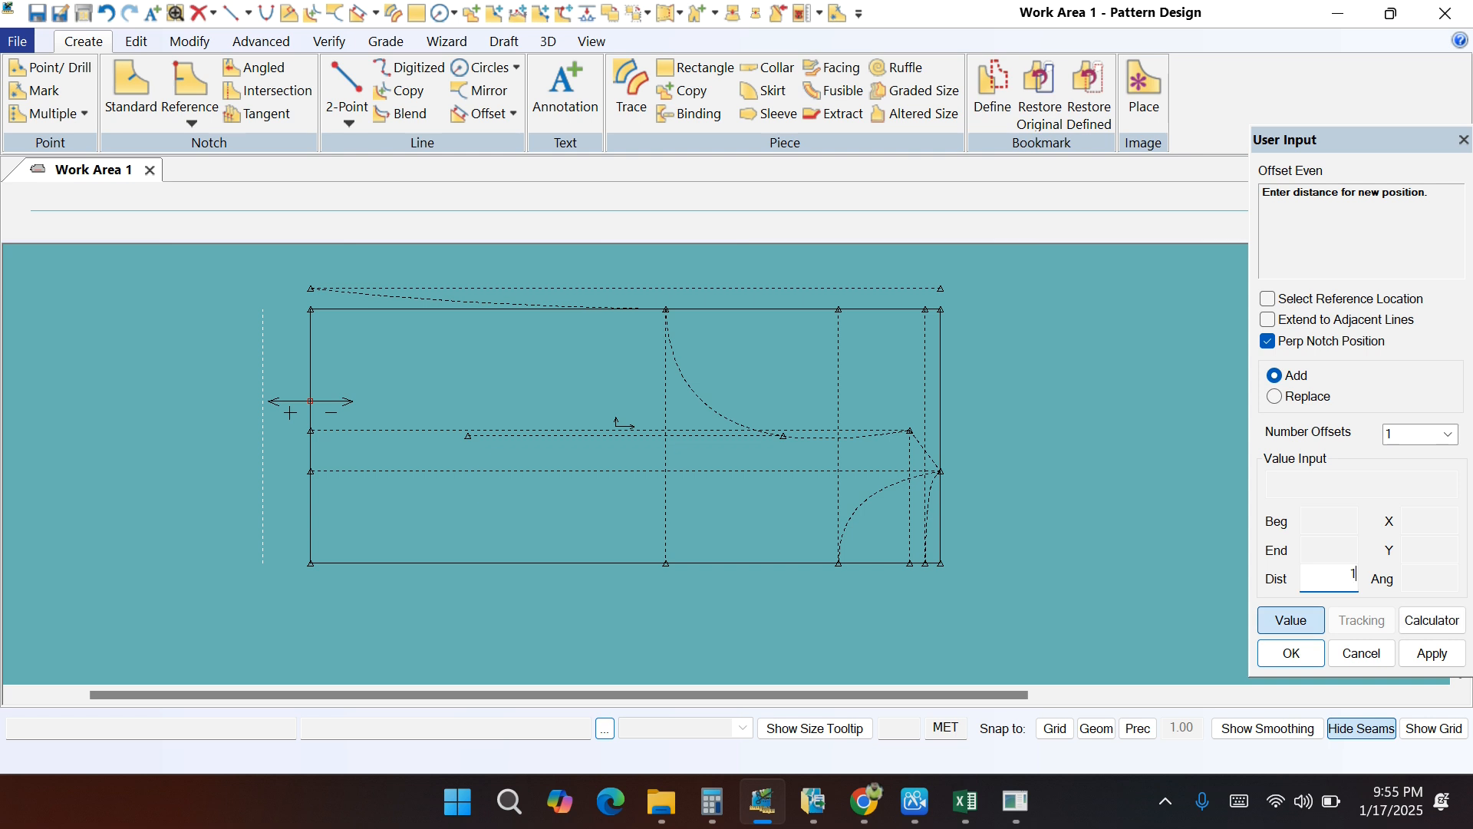
key(Return)
right_click(404, 322)
click(403, 324)
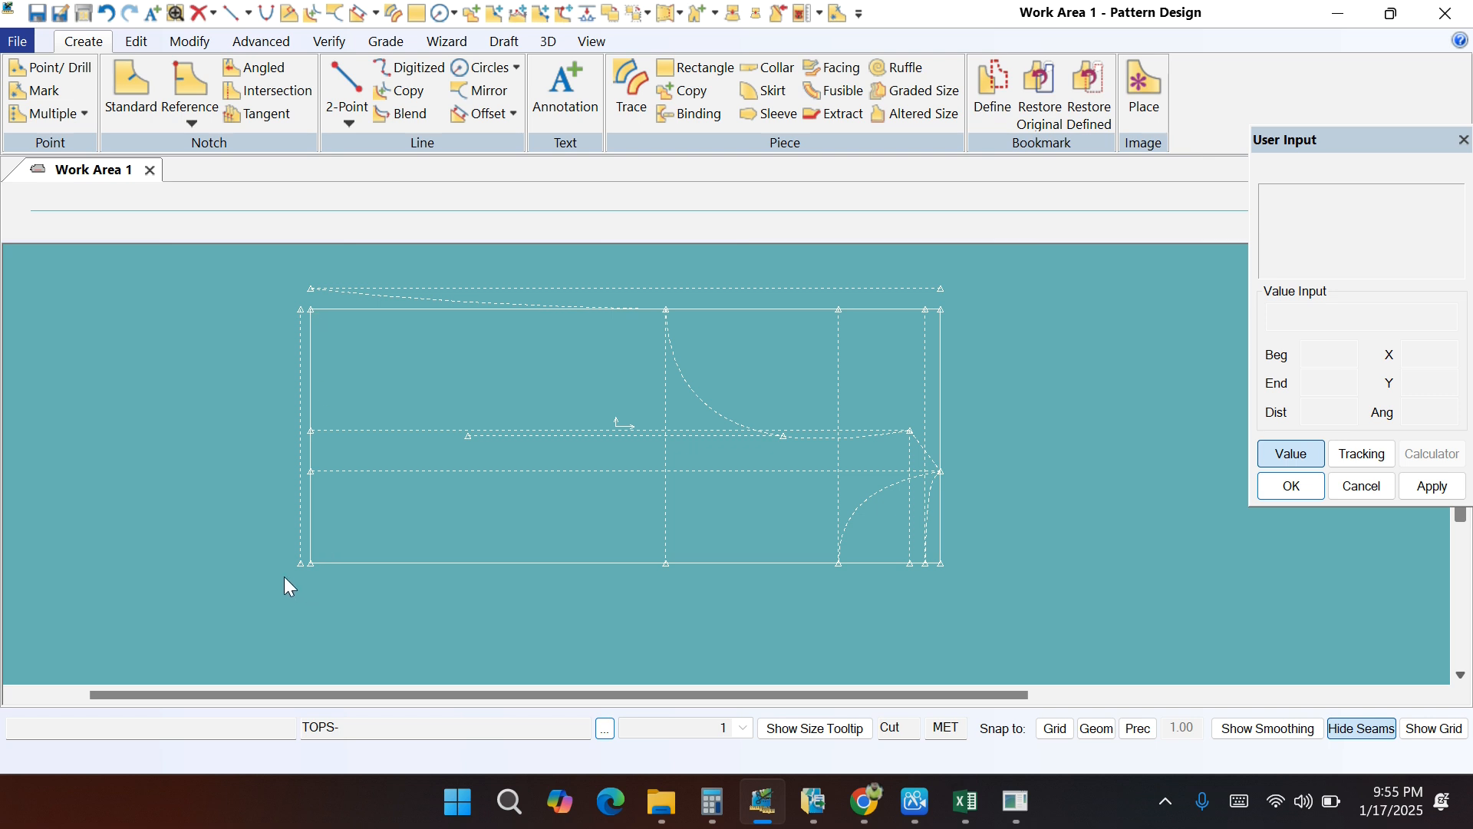
Step: Draw the hem as a 2-Point Curve about 27.05 long from the side seam's hem end to the lower end of the offset hem line
click(349, 122)
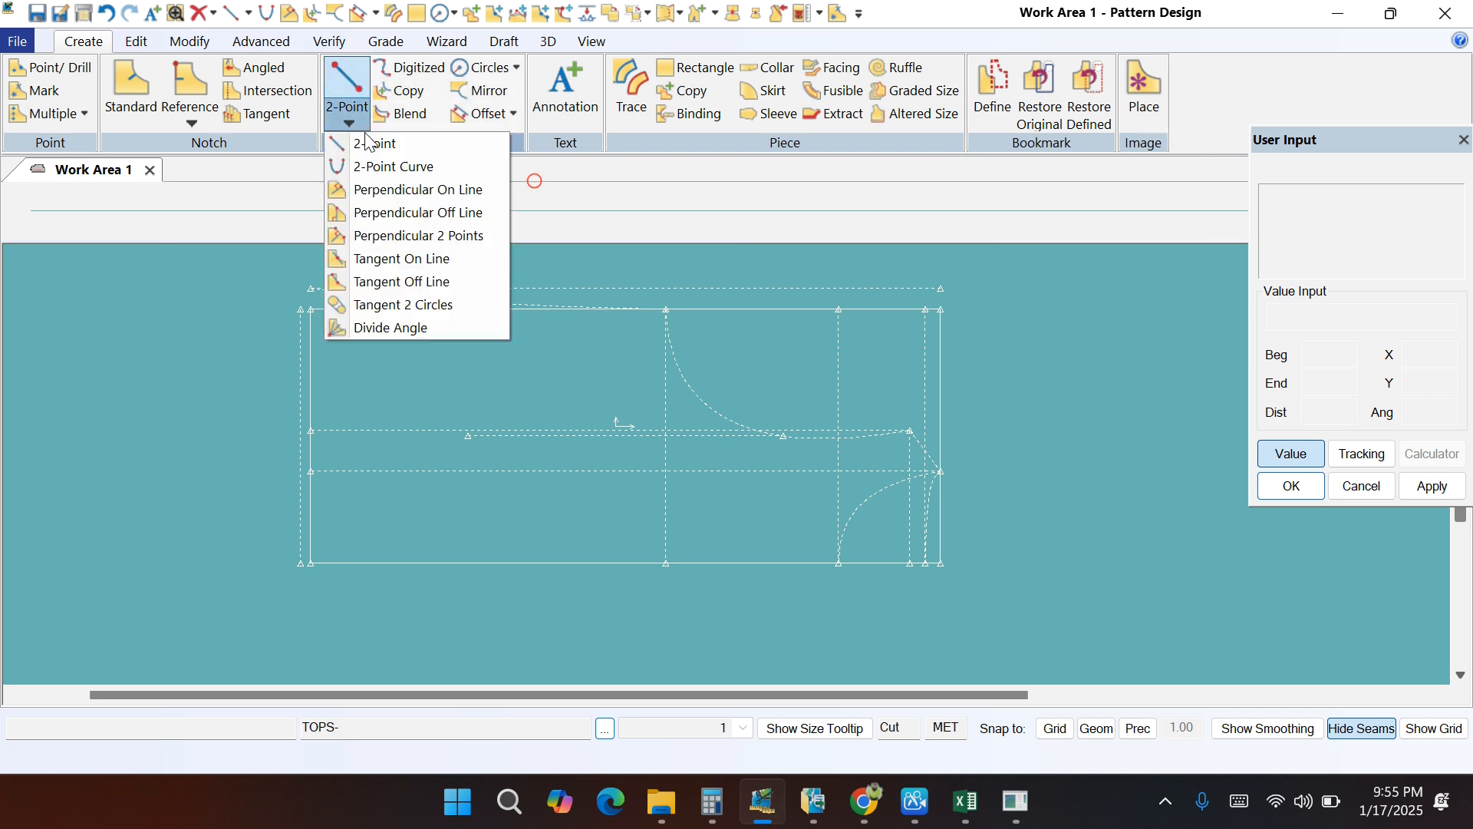
click(378, 167)
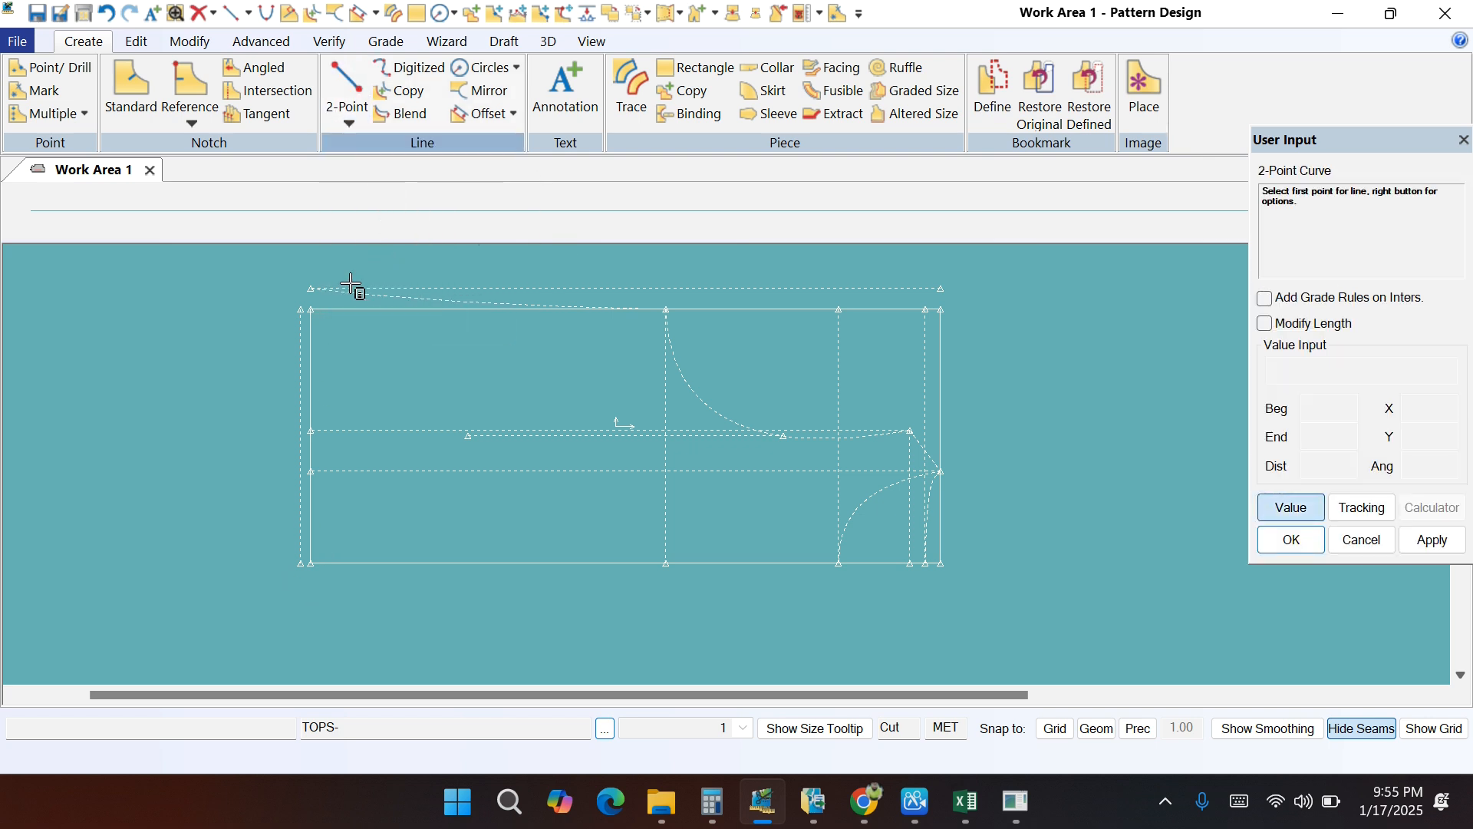
click(309, 288)
scroll(284, 495, up, 1)
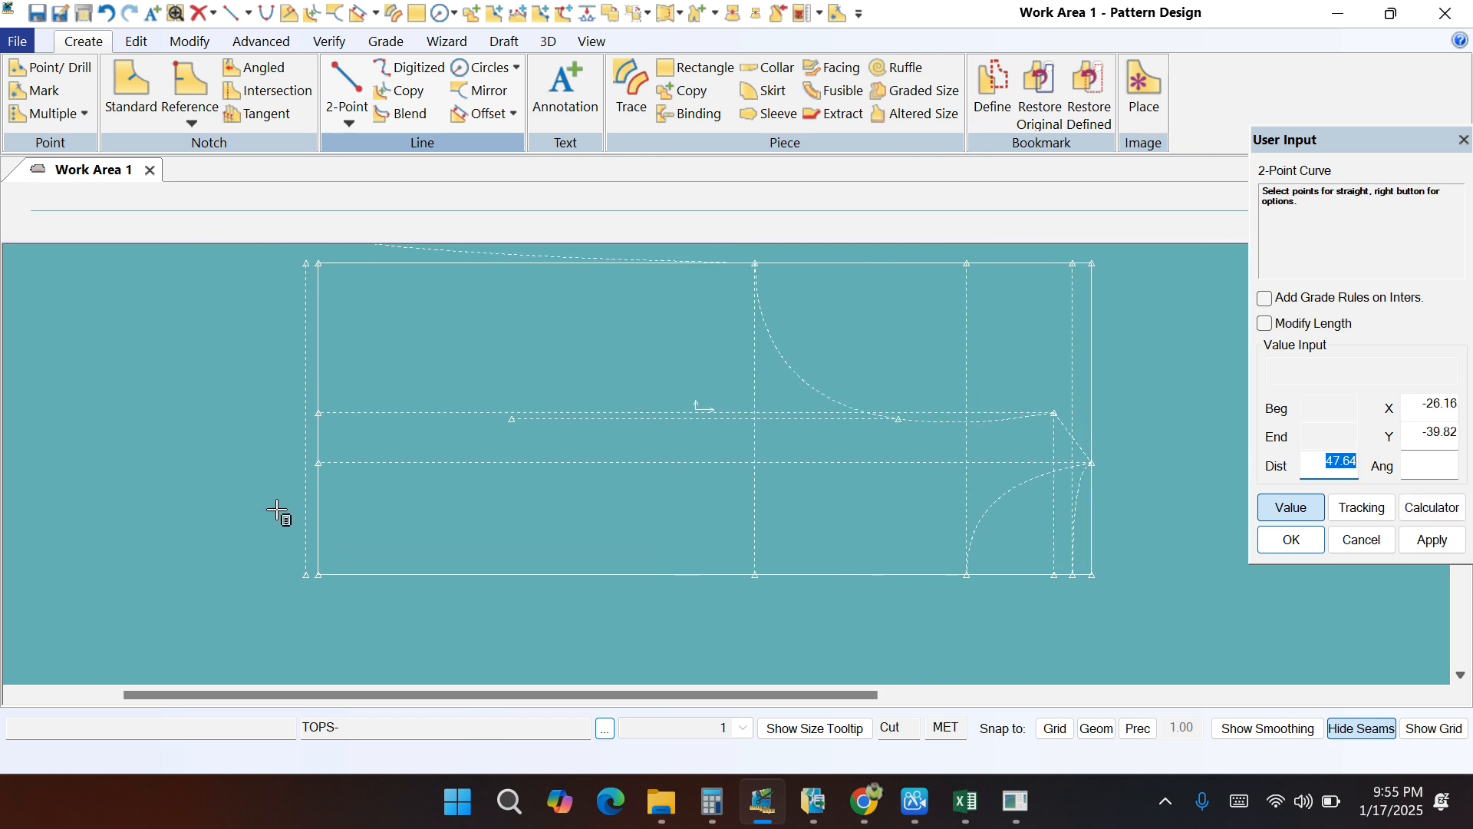
click(315, 592)
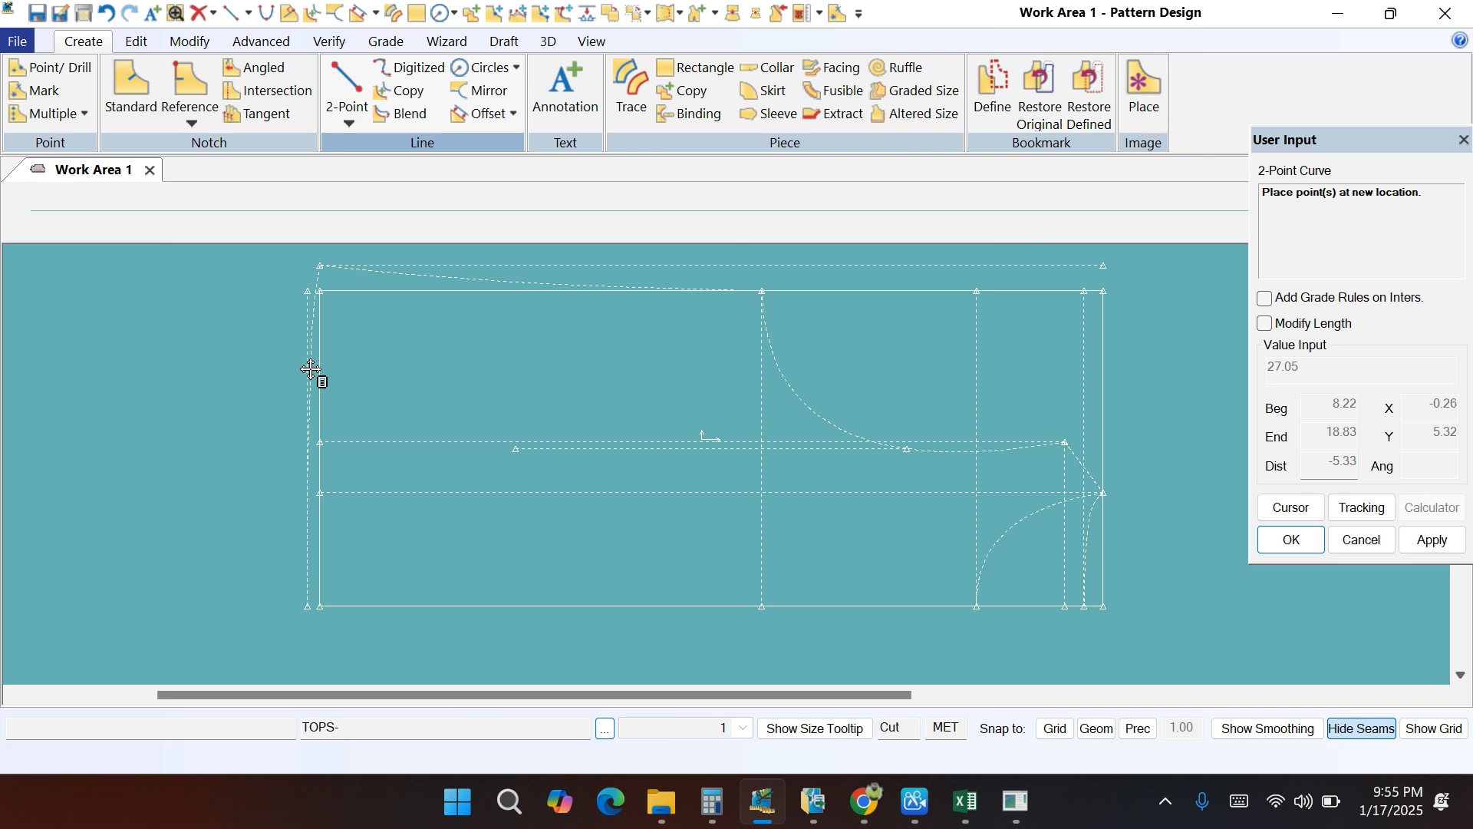
click(311, 370)
right_click(227, 325)
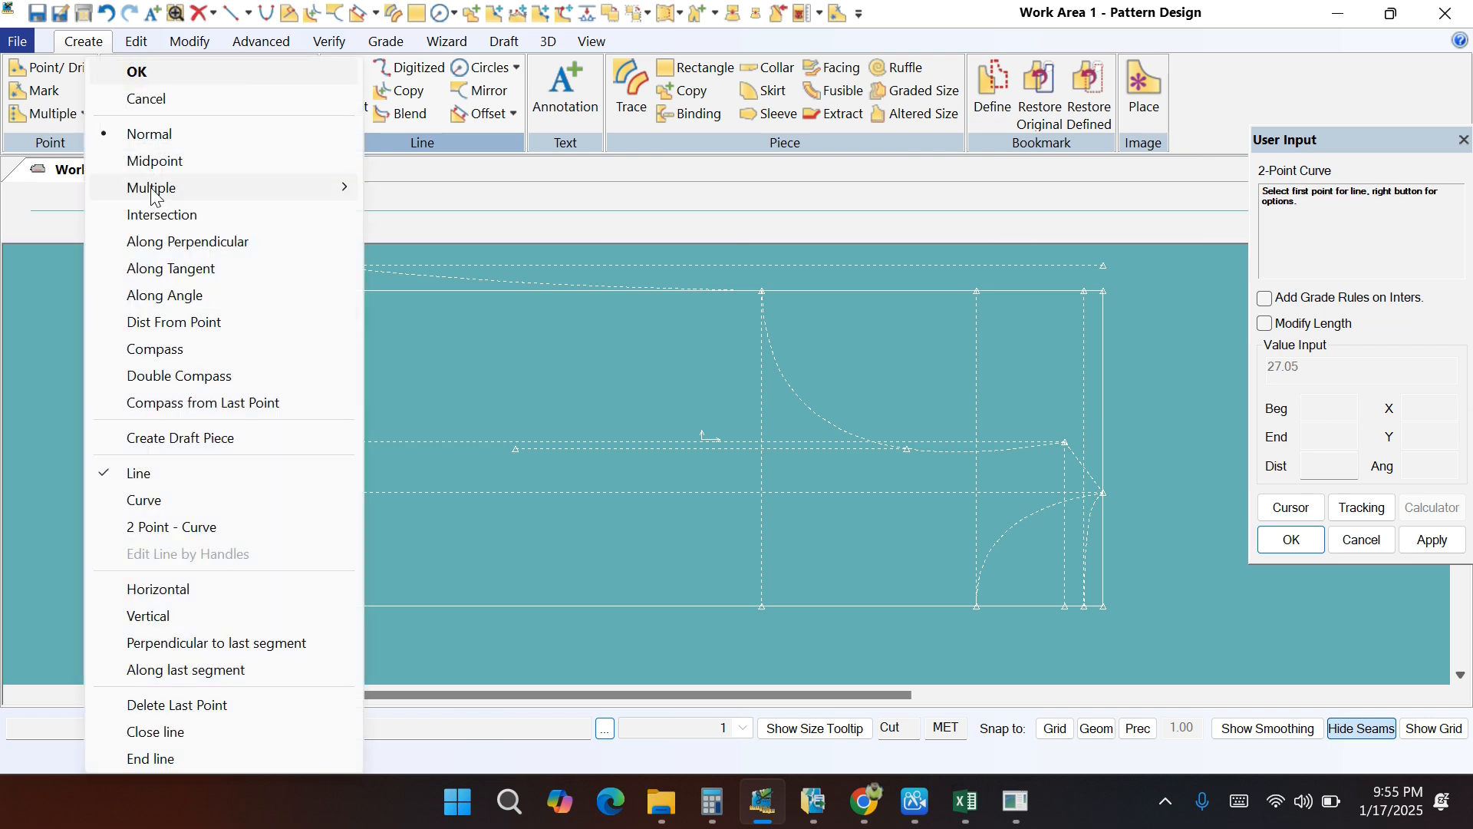
click(159, 72)
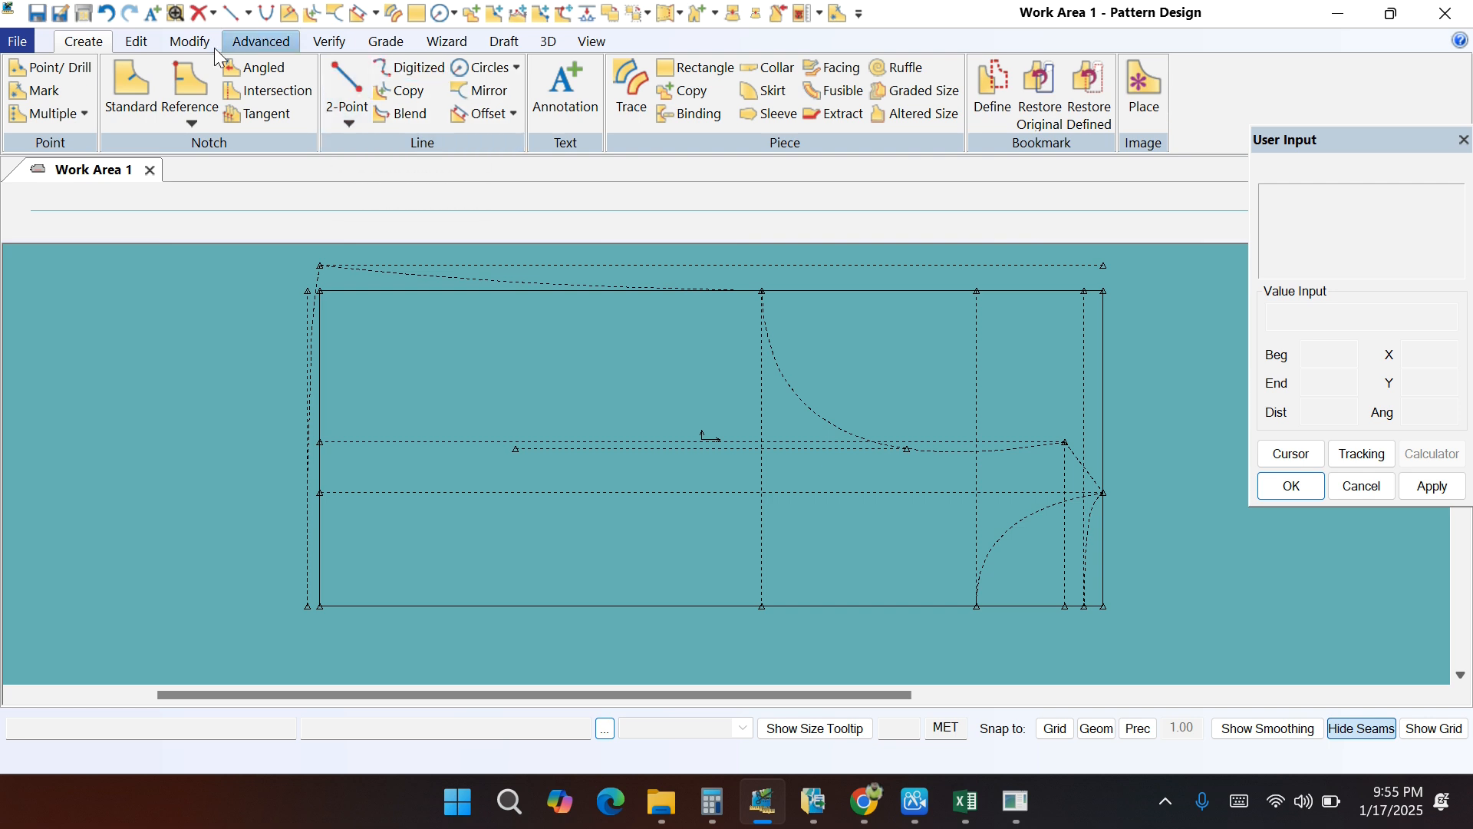
Step: Smooth the new hem curve along its full length with a Smooth Factor of 1.0
click(178, 43)
click(757, 68)
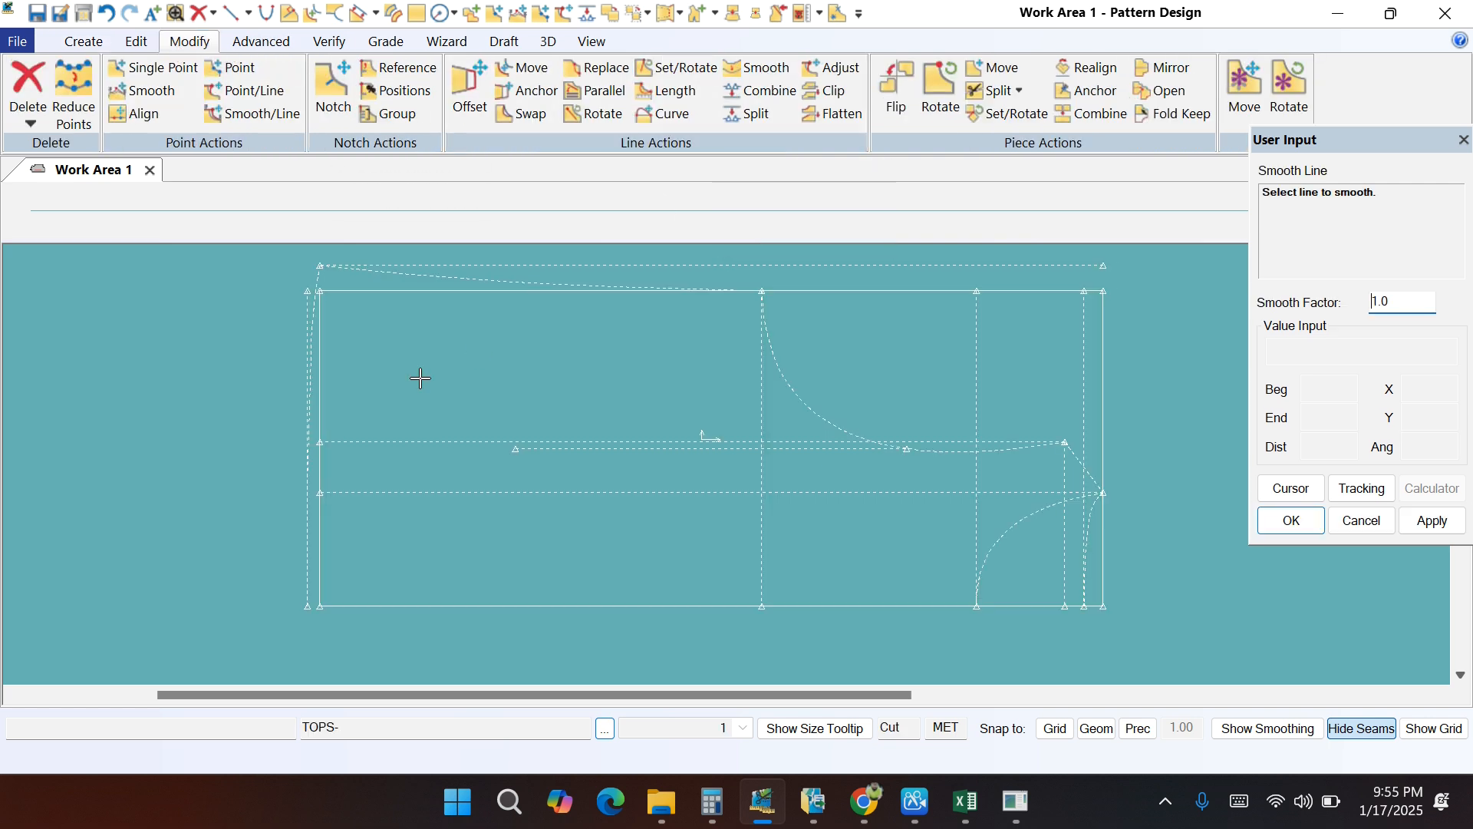
click(311, 345)
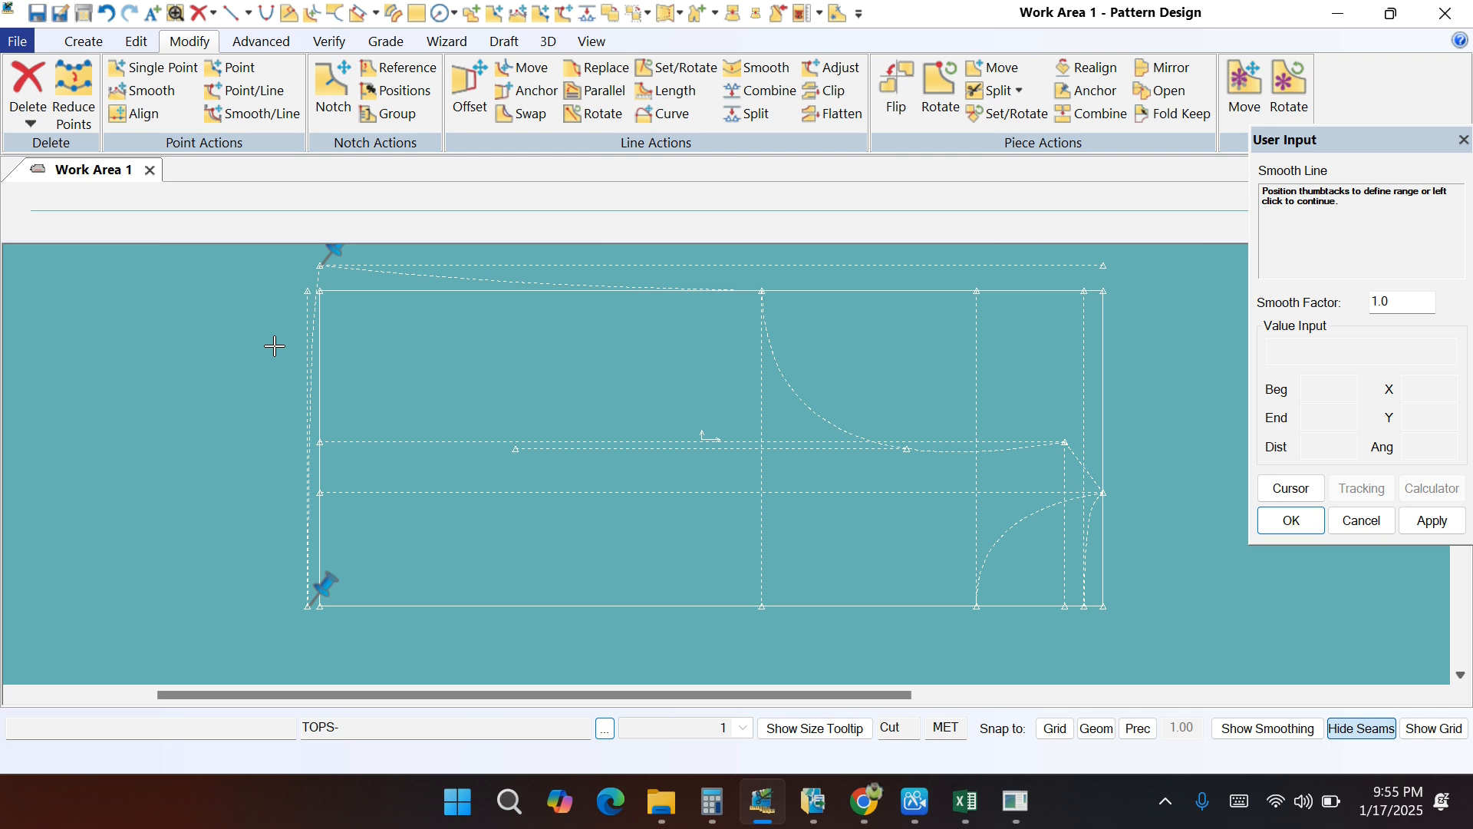
right_click(273, 346)
click(266, 366)
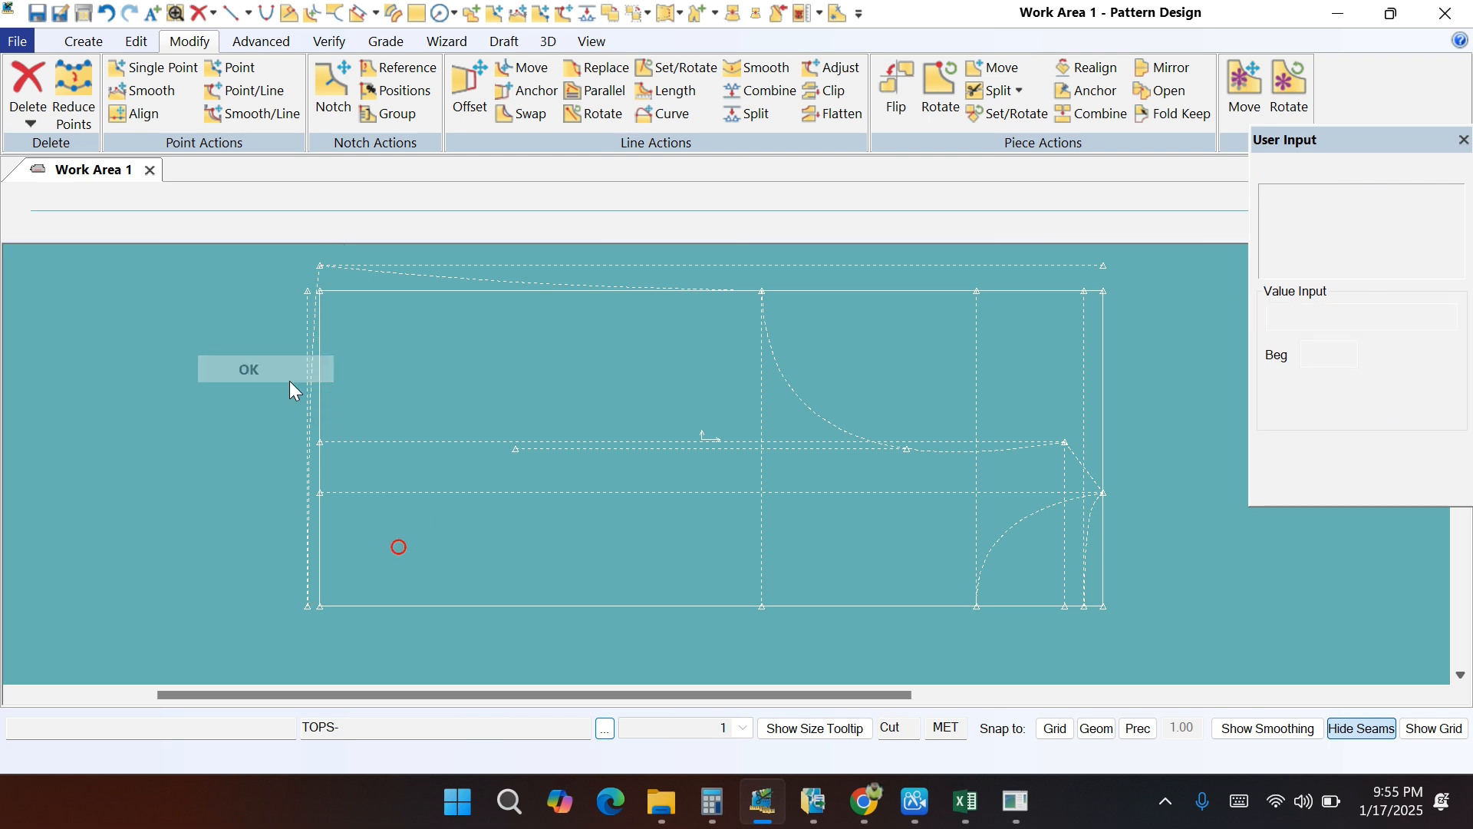
Step: Draw a 2-Point line 2.00 long from the side seam's hem end to the rectangle's upper-left corner, and finish the command
scroll(335, 406, down, 3)
scroll(329, 314, up, 8)
scroll(419, 468, down, 4)
scroll(367, 320, up, 4)
scroll(333, 319, up, 2)
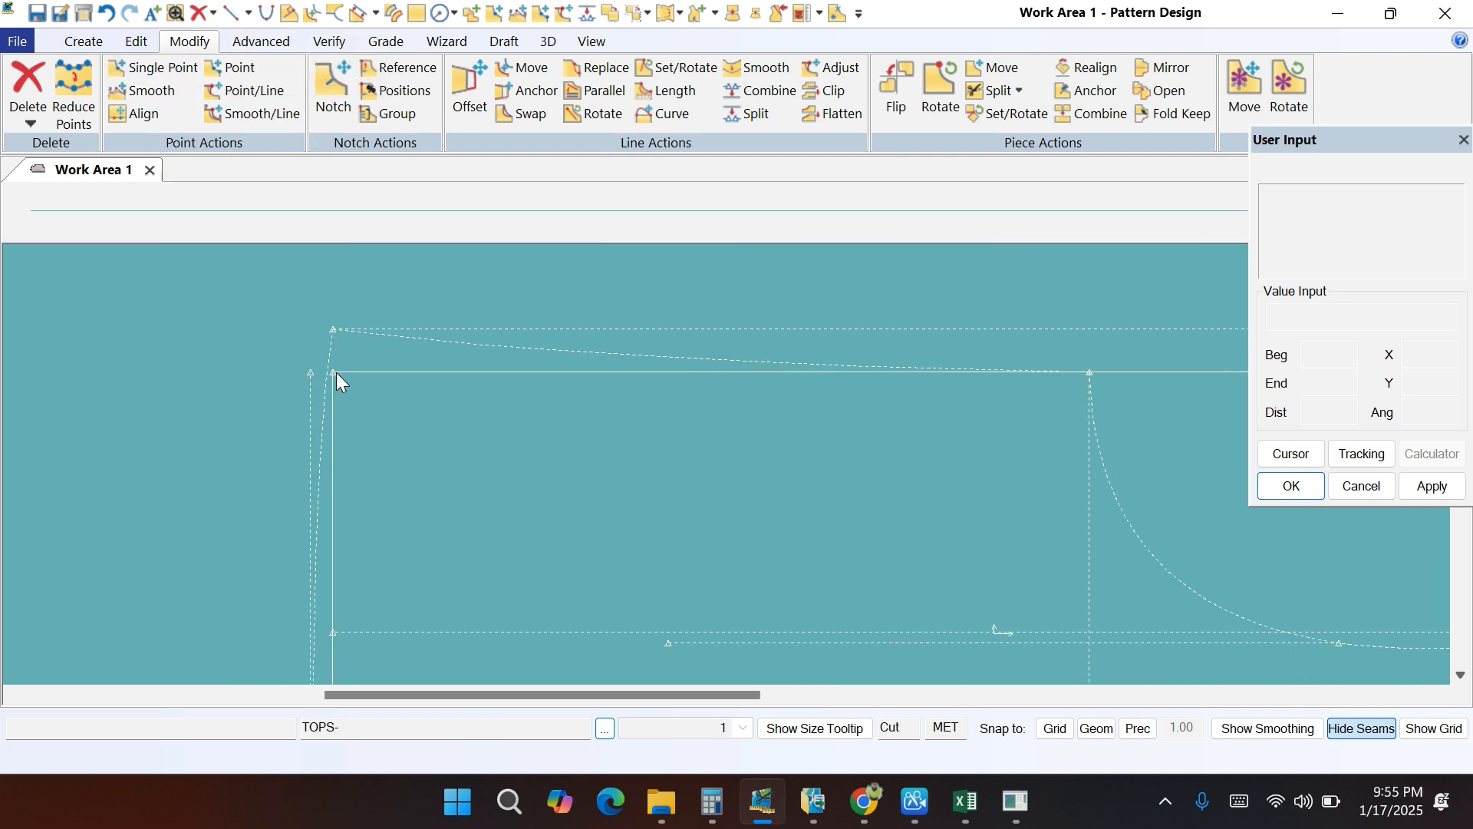
click(81, 43)
click(347, 86)
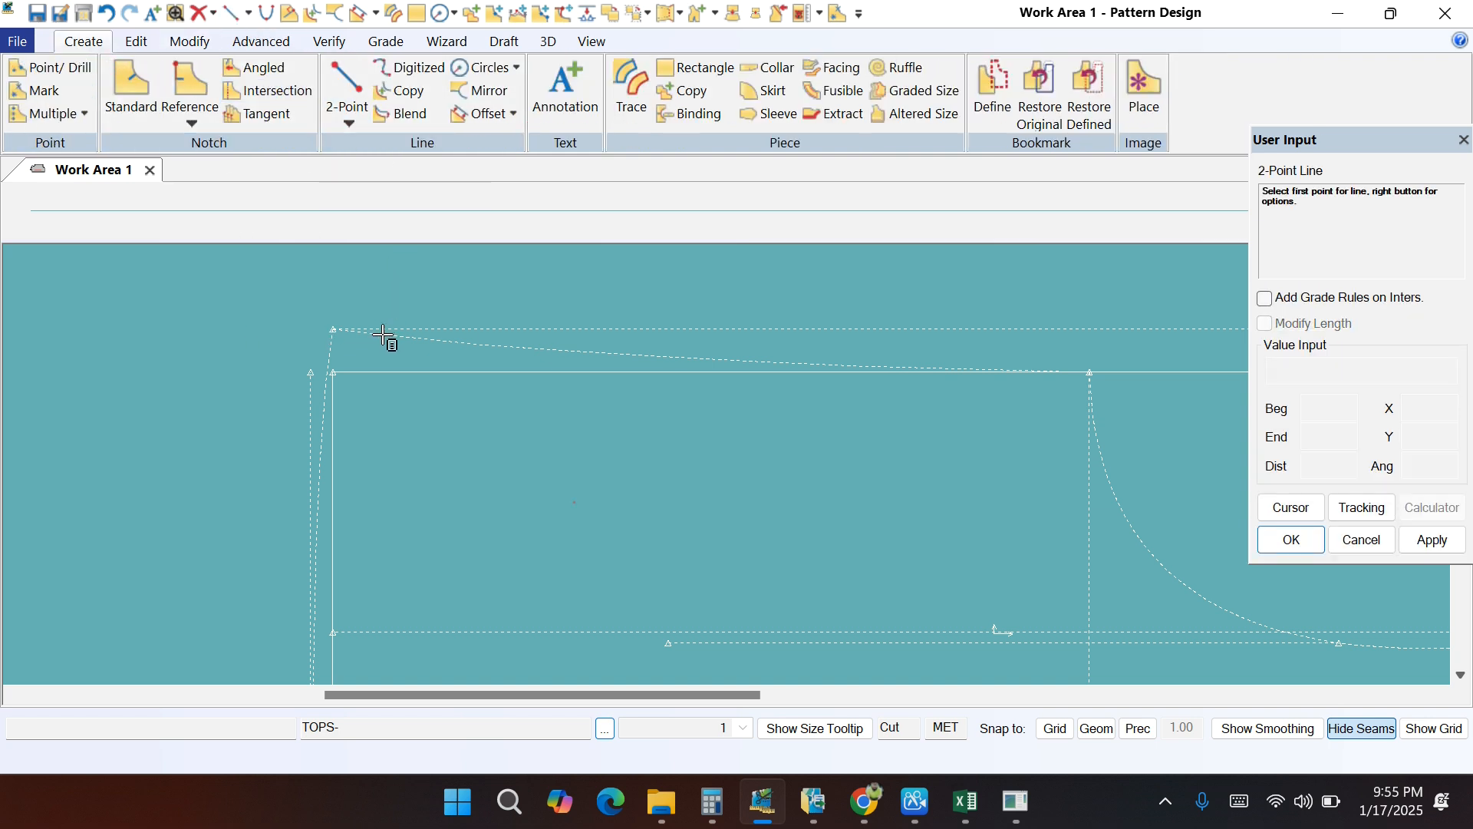
click(333, 331)
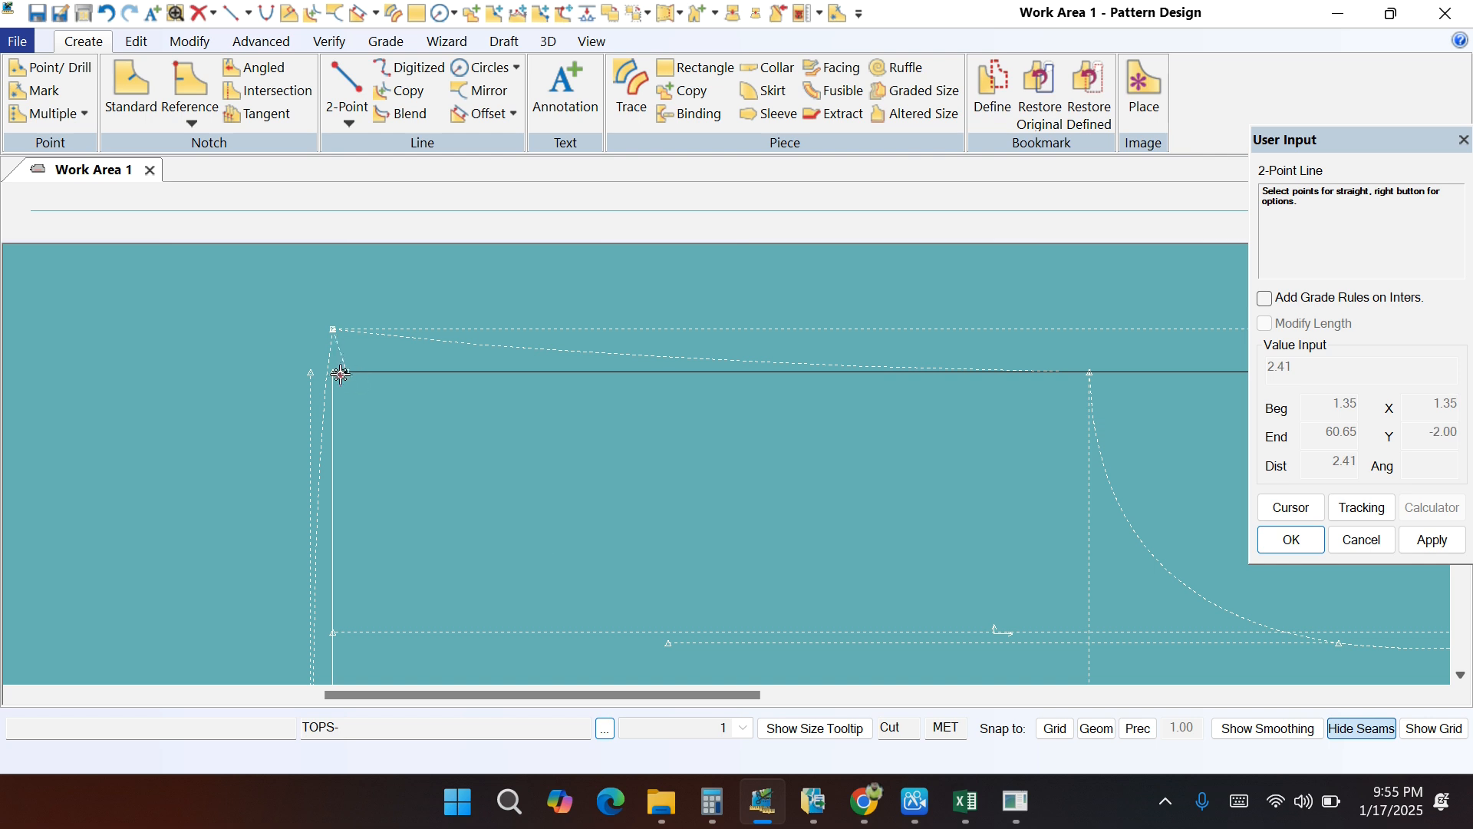
click(333, 375)
right_click(164, 328)
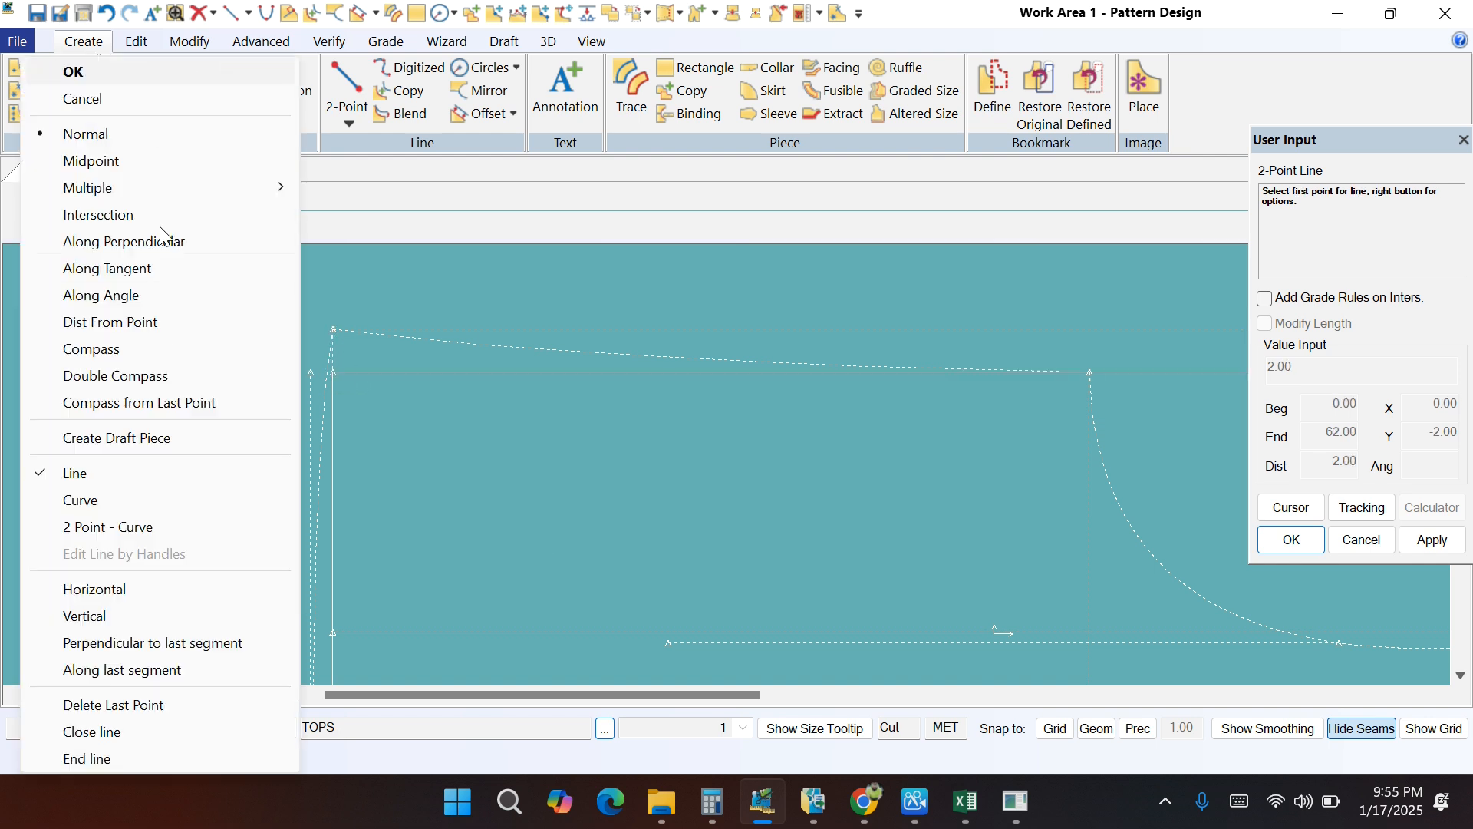
click(141, 70)
scroll(333, 361, down, 5)
scroll(456, 356, up, 2)
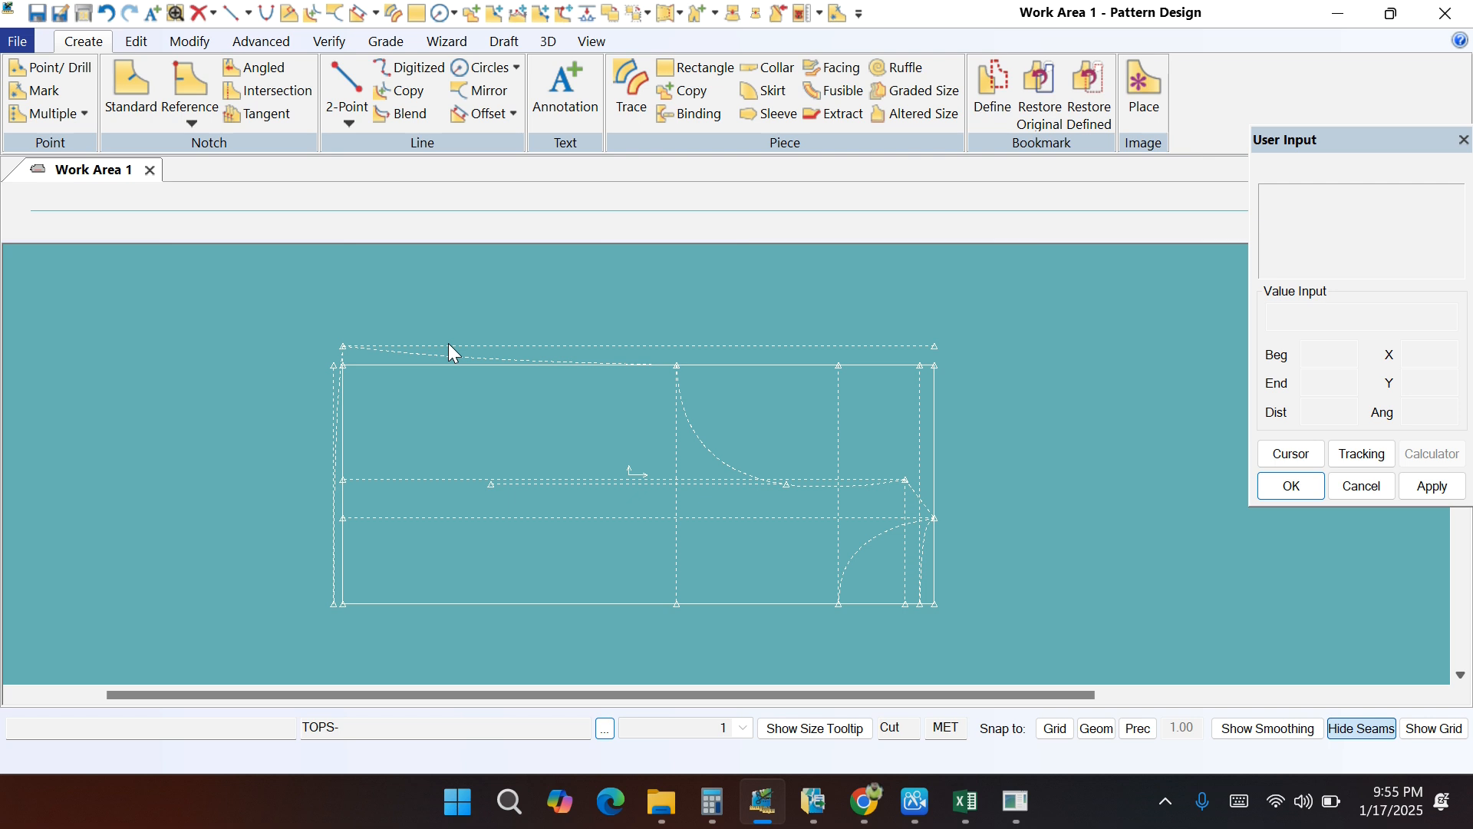
Step: In Excel, highlight the back length fr HSP row in yellow, and select the placket width row
click(963, 801)
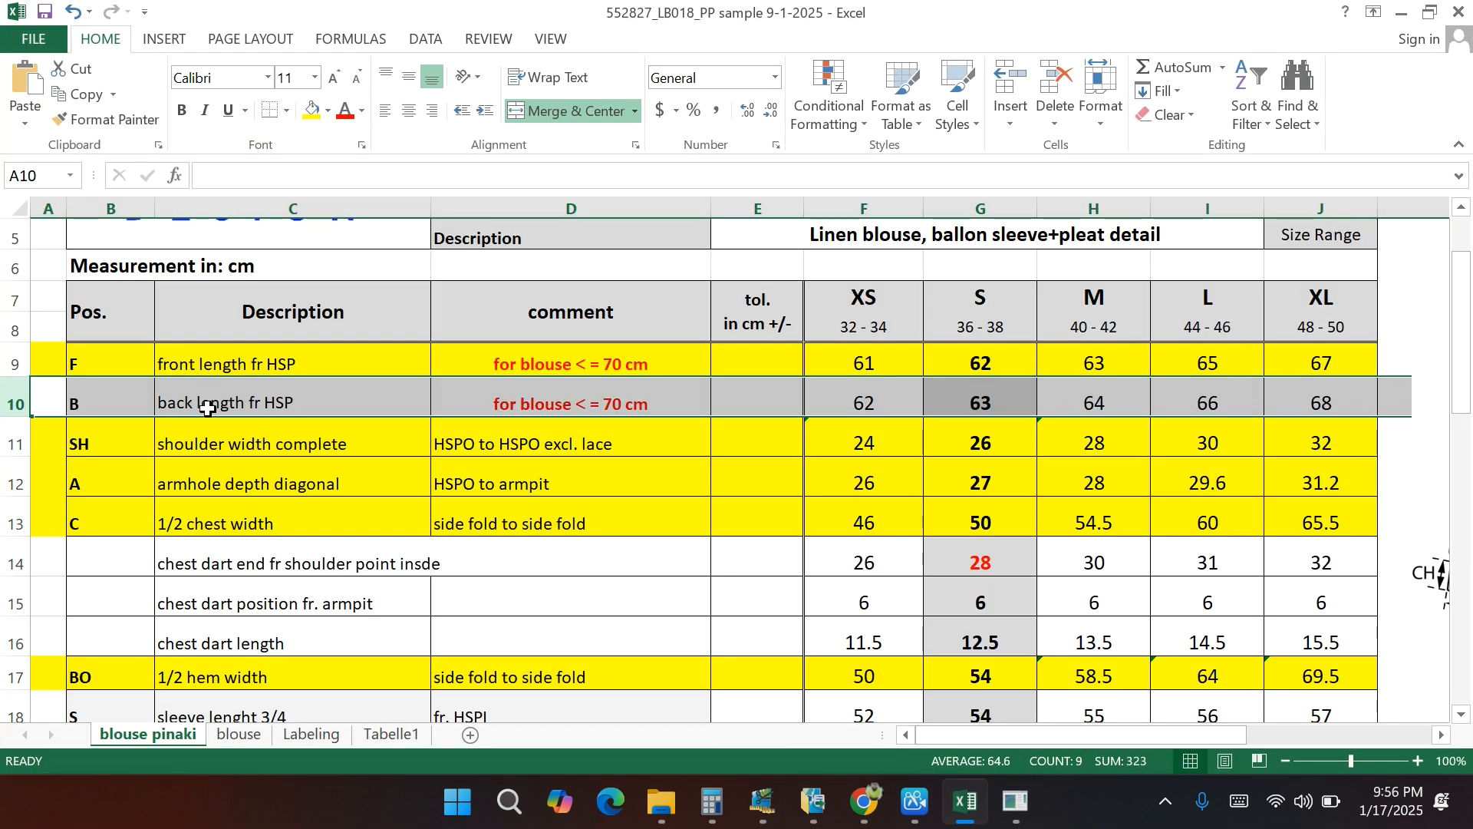
click(312, 113)
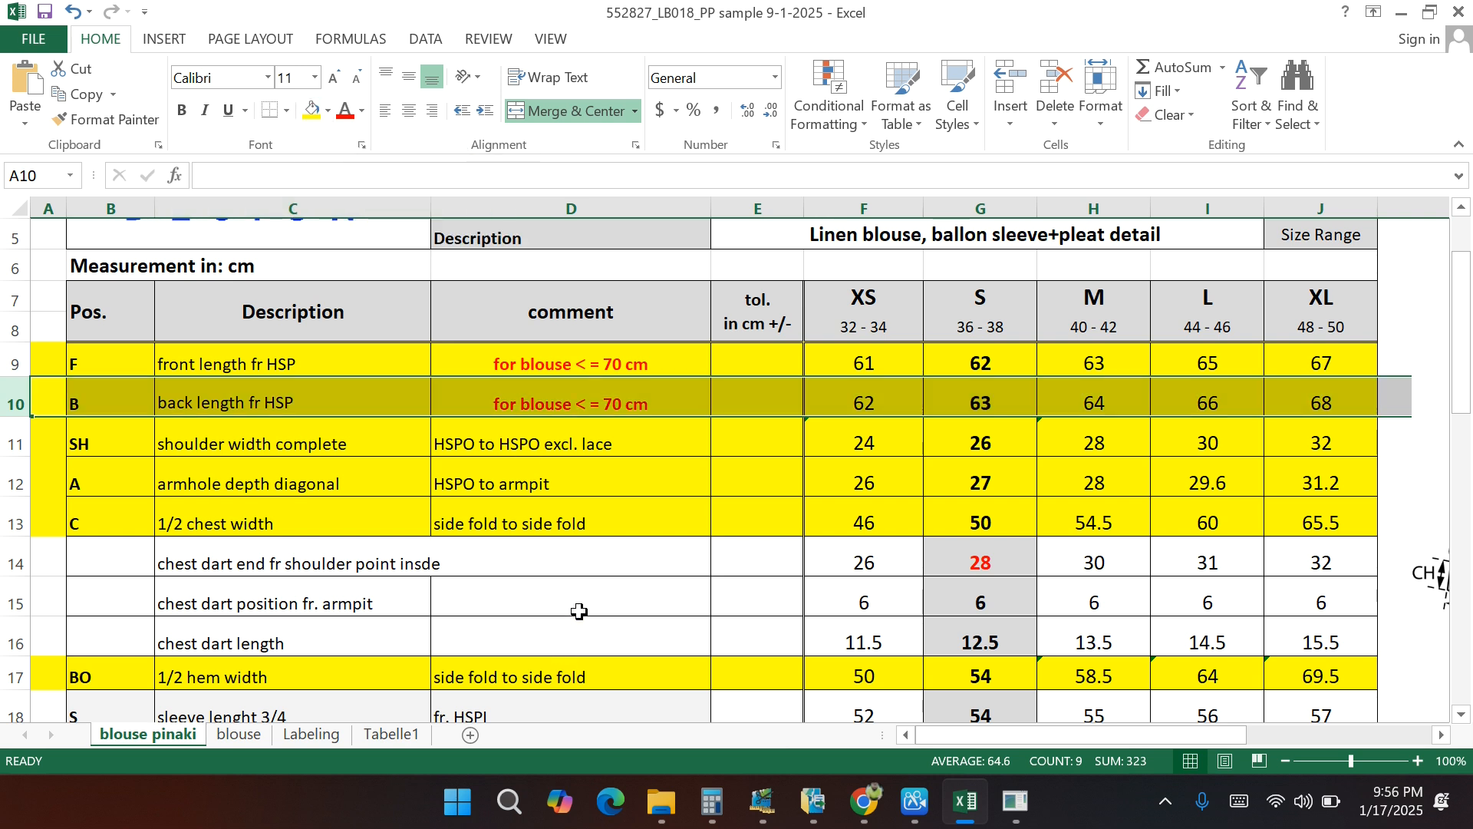
scroll(345, 568, down, 4)
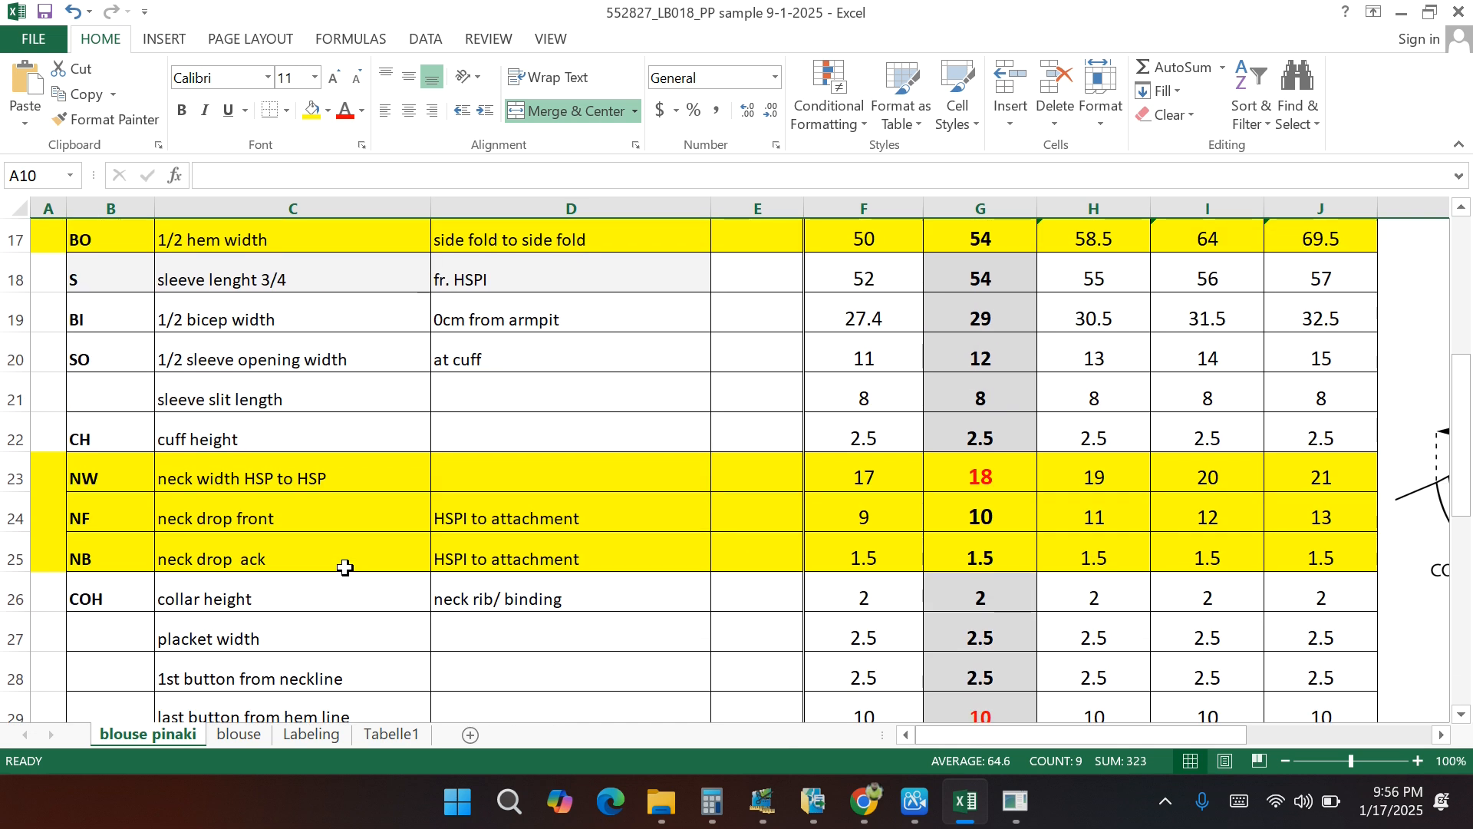
scroll(345, 568, down, 1)
click(15, 524)
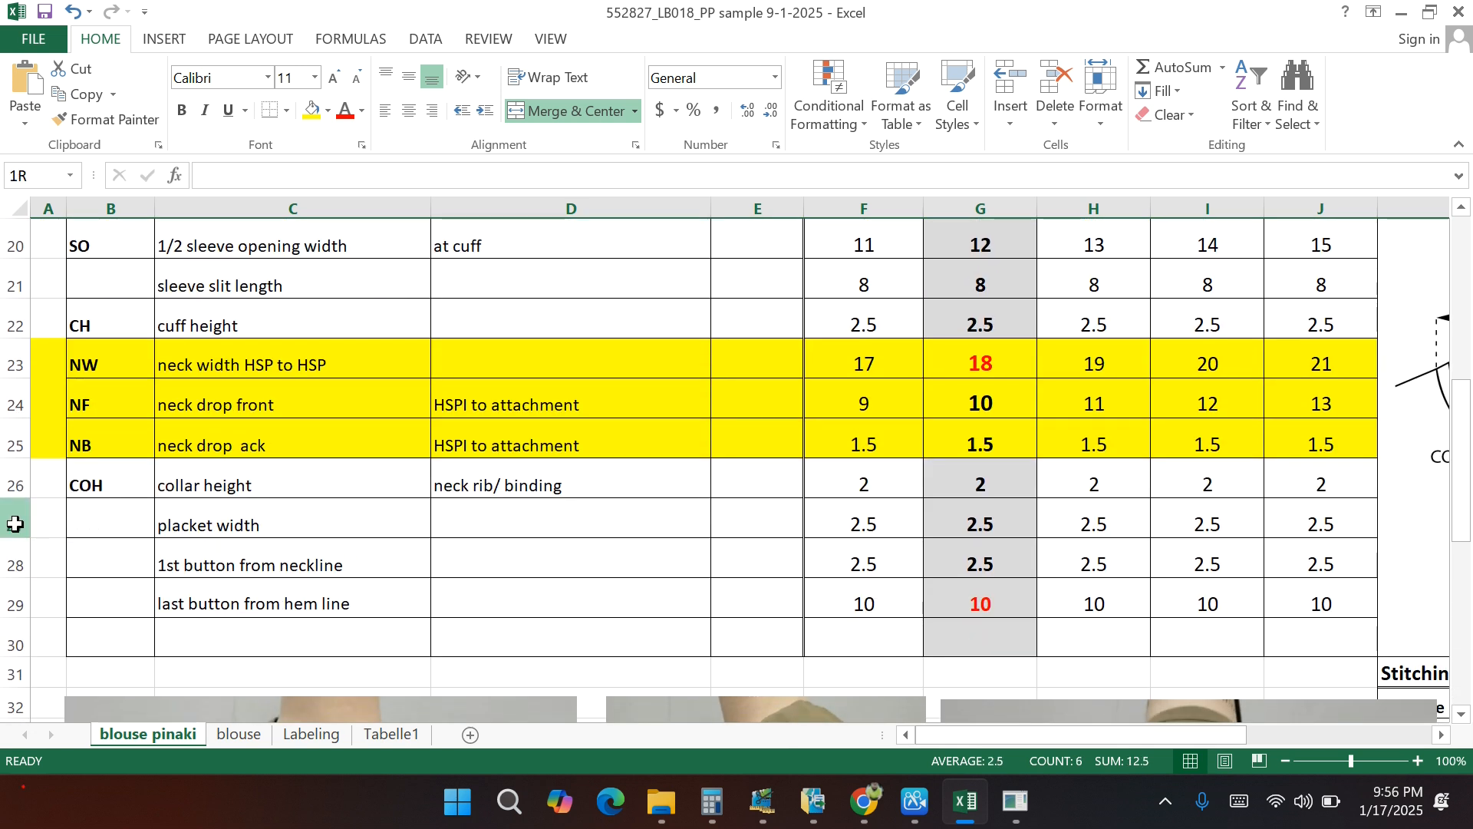
Step: In Pattern Design, offset the rectangle's lower long edge evenly inward by 1.25
click(1407, 14)
scroll(672, 421, down, 2)
scroll(696, 564, up, 4)
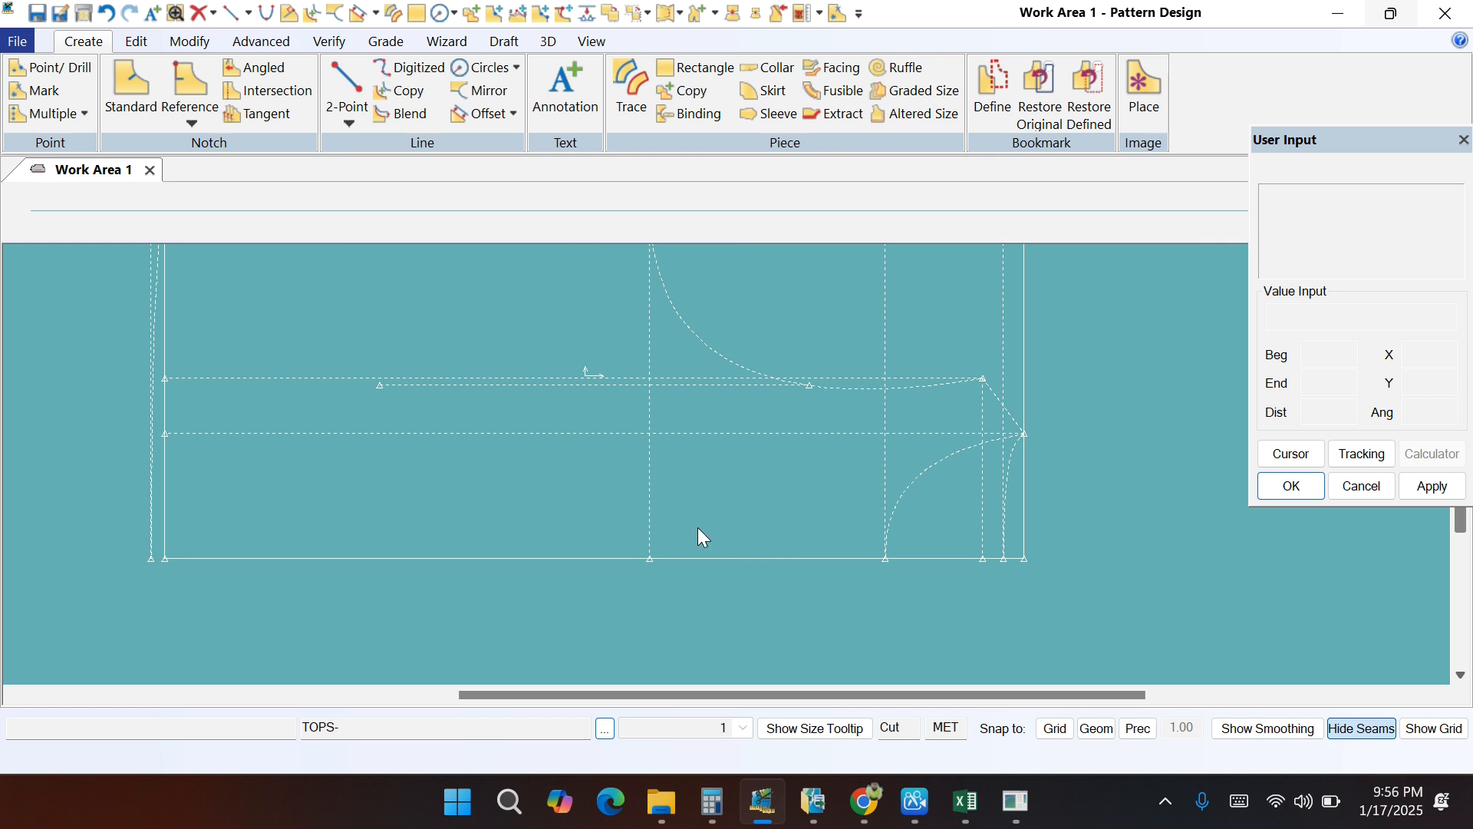
click(482, 113)
click(792, 553)
right_click(794, 551)
click(793, 556)
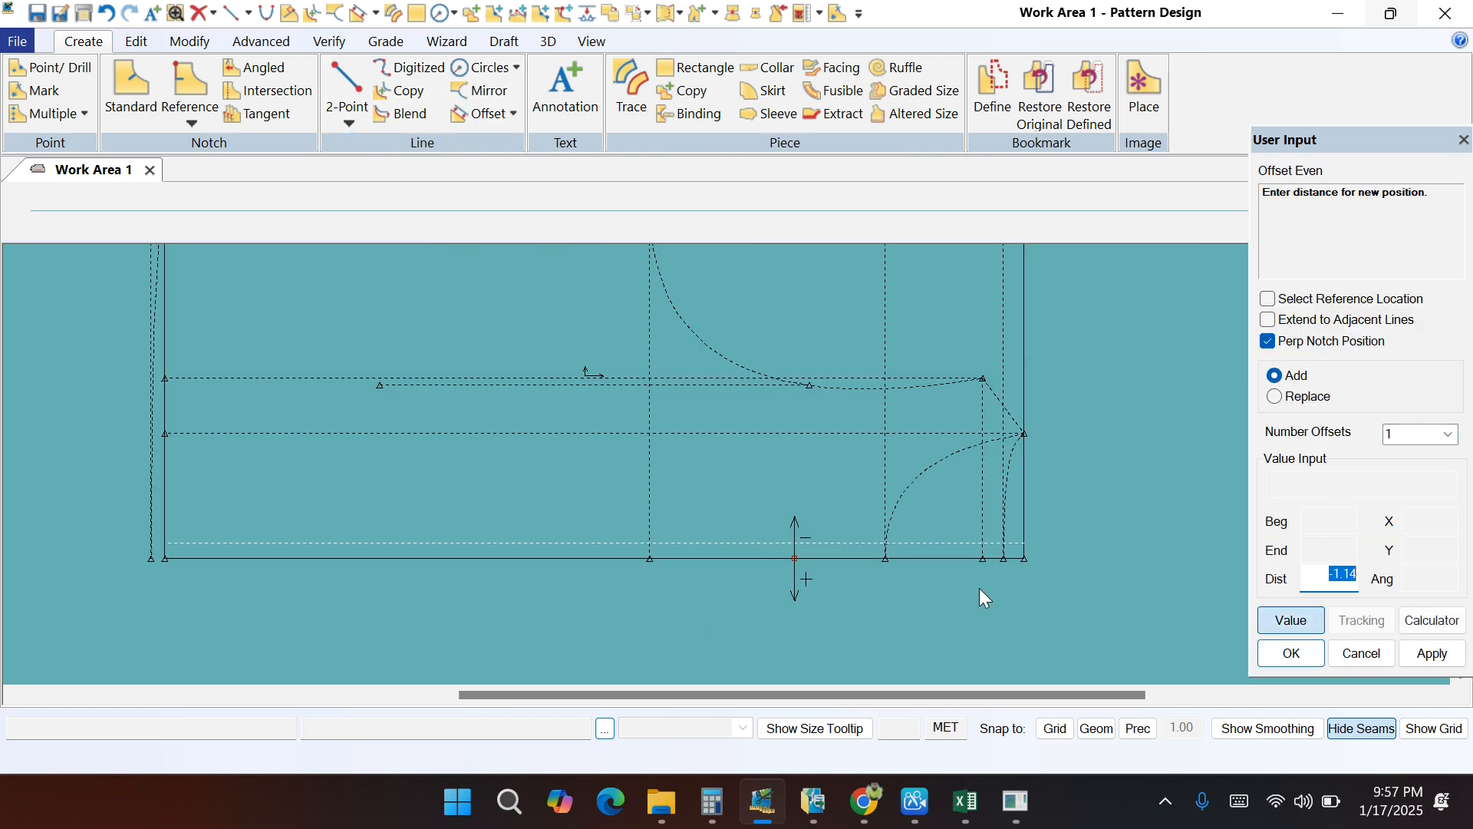
text(-)
key(Return)
Step: Offset the same lower edge evenly outward by 1.25, and finish the Offset Even command
click(800, 560)
right_click(799, 577)
click(800, 581)
text(1.25)
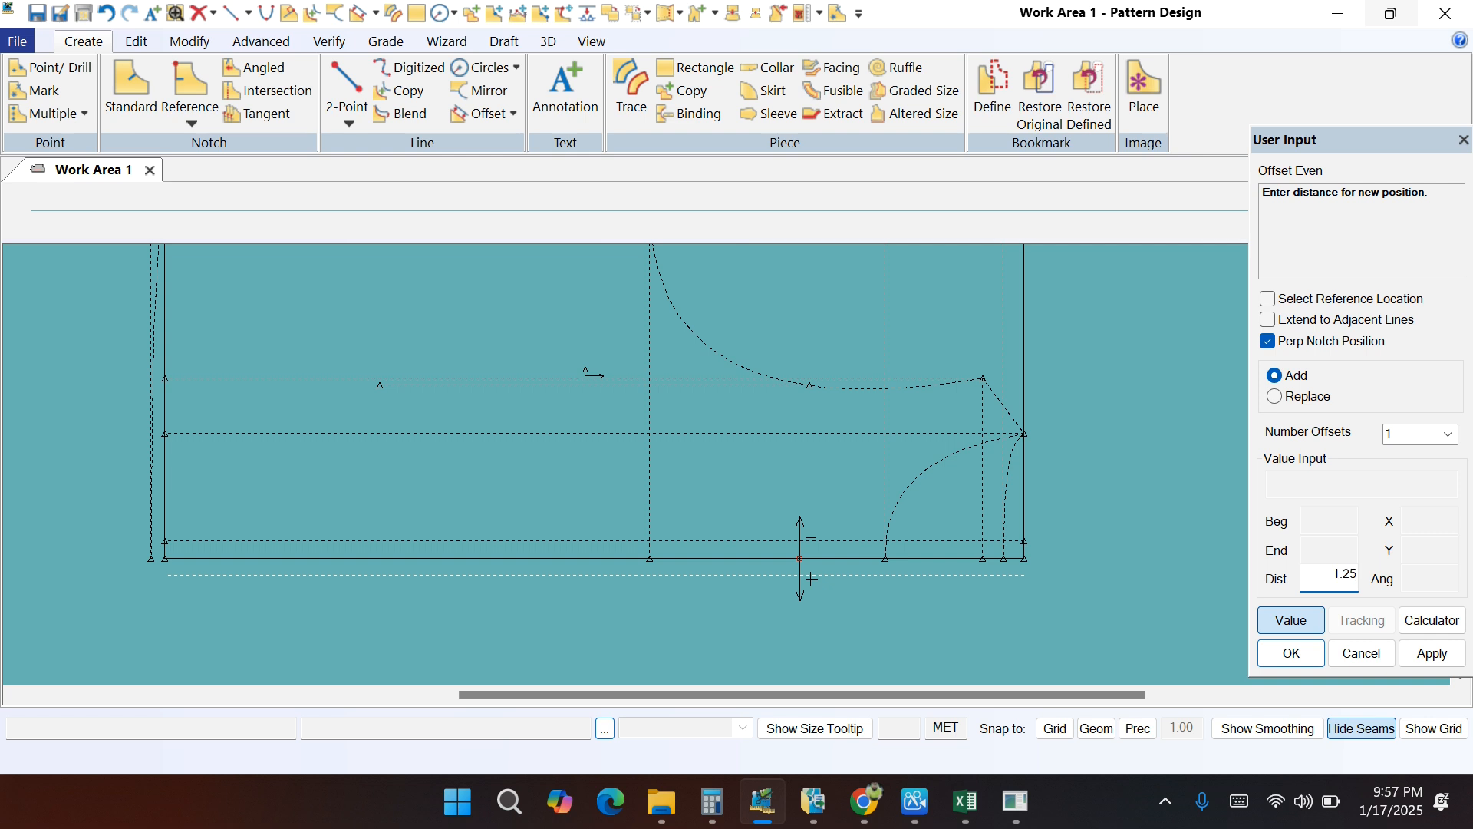
key(Return)
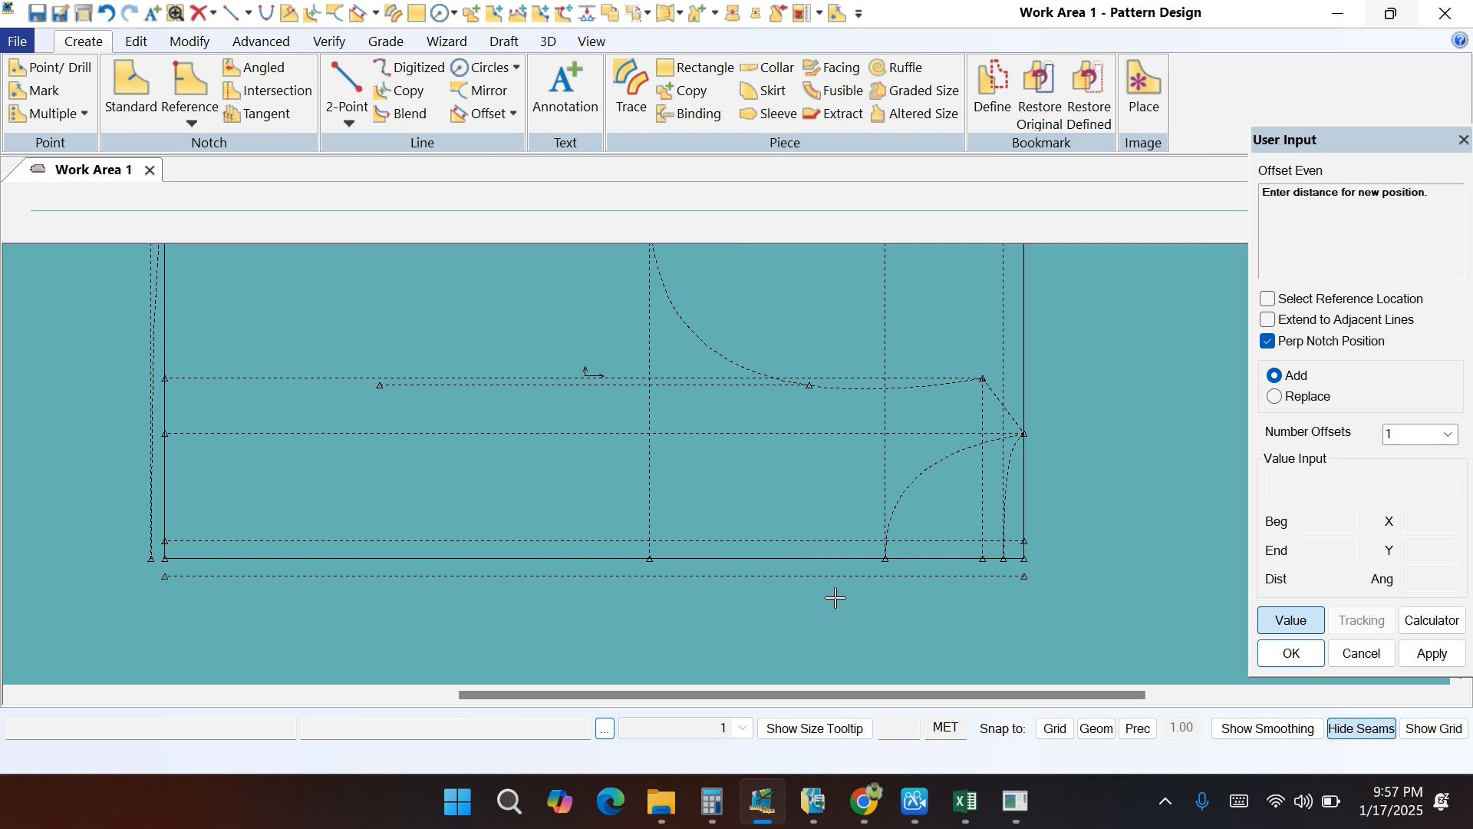
right_click(1153, 330)
click(1153, 330)
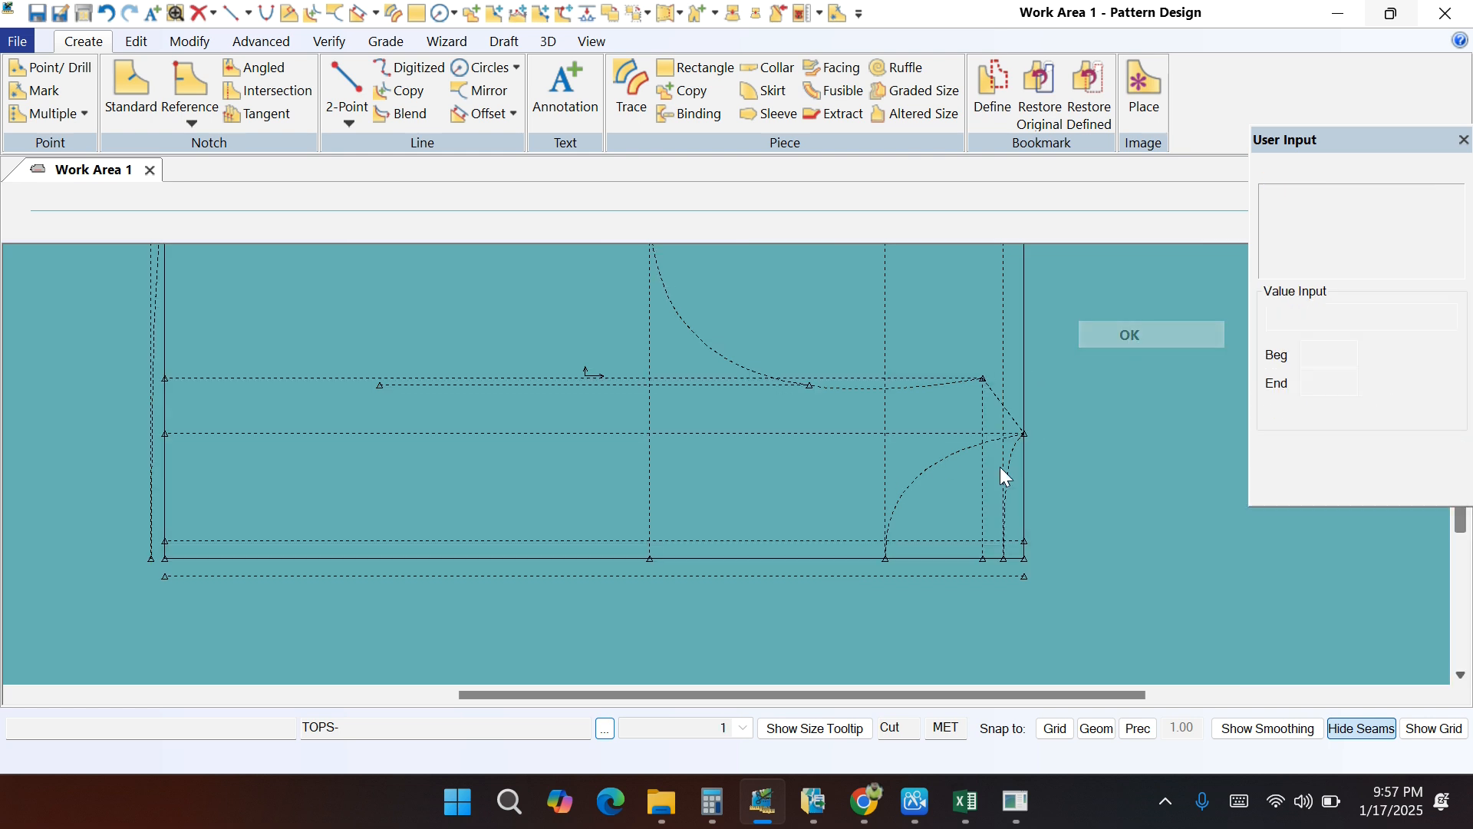
Step: Measure the straight distance between the two placket offset lines
scroll(806, 543, up, 1)
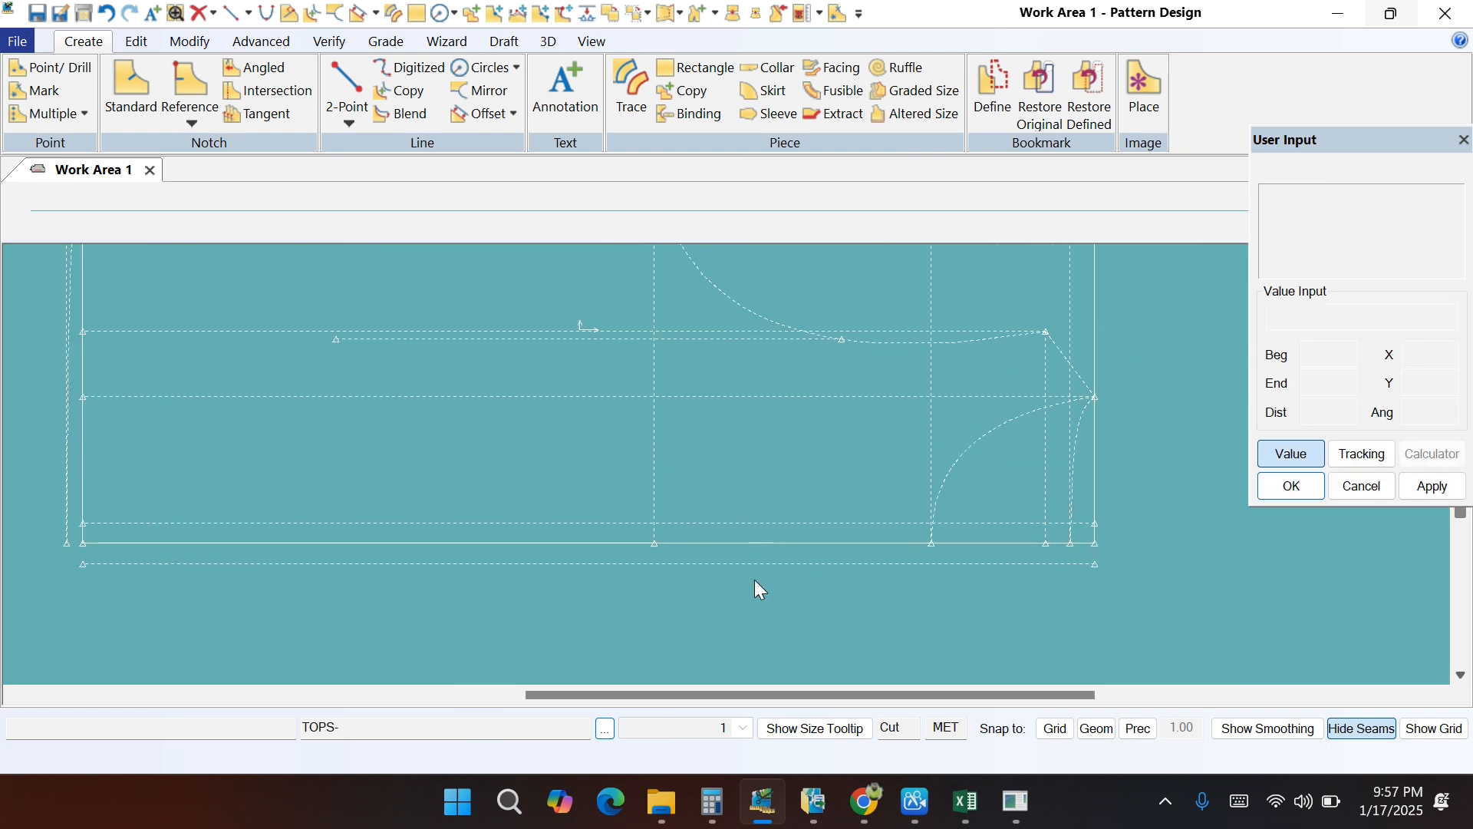
click(342, 45)
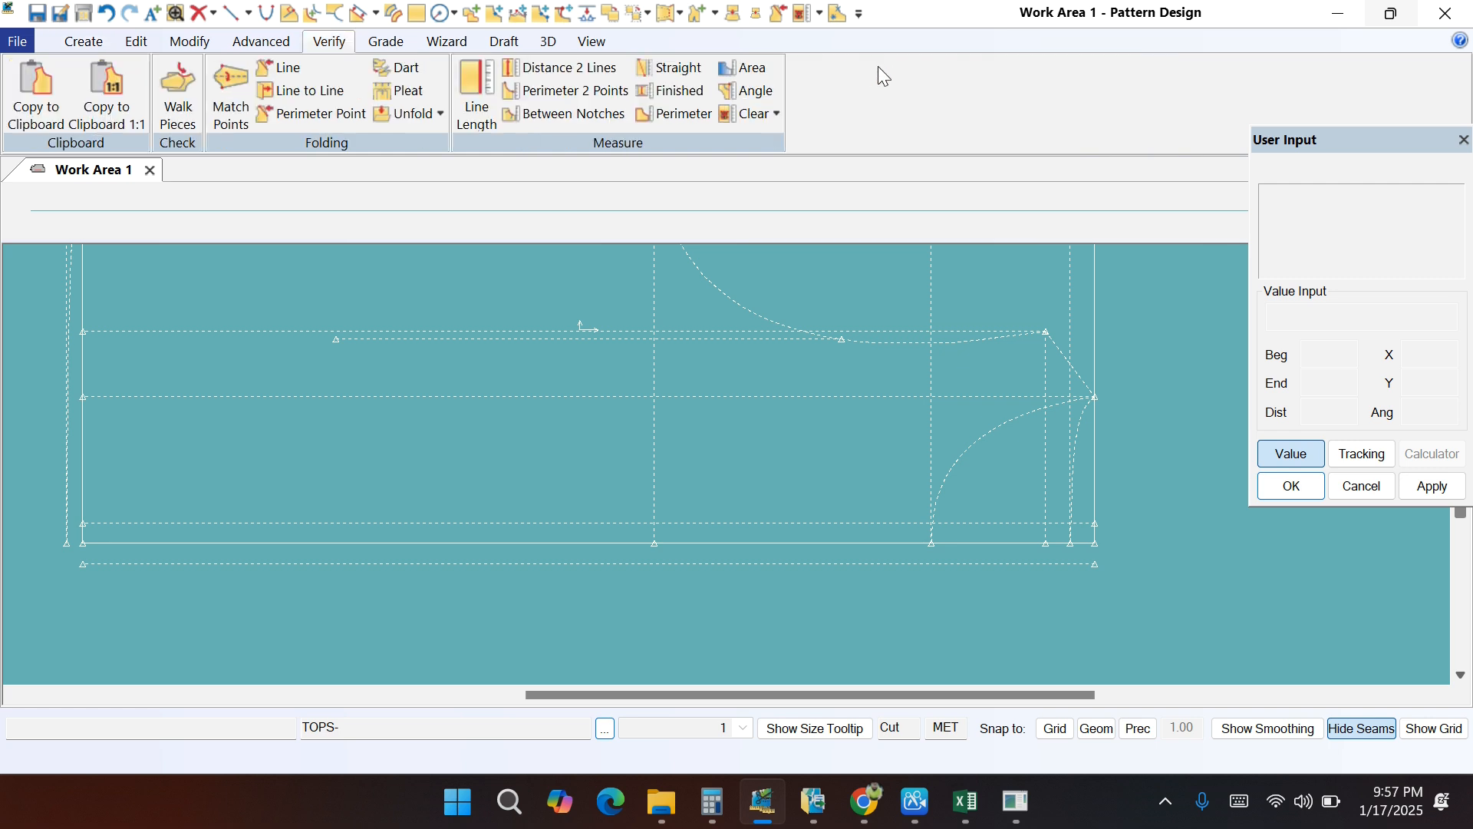
click(670, 67)
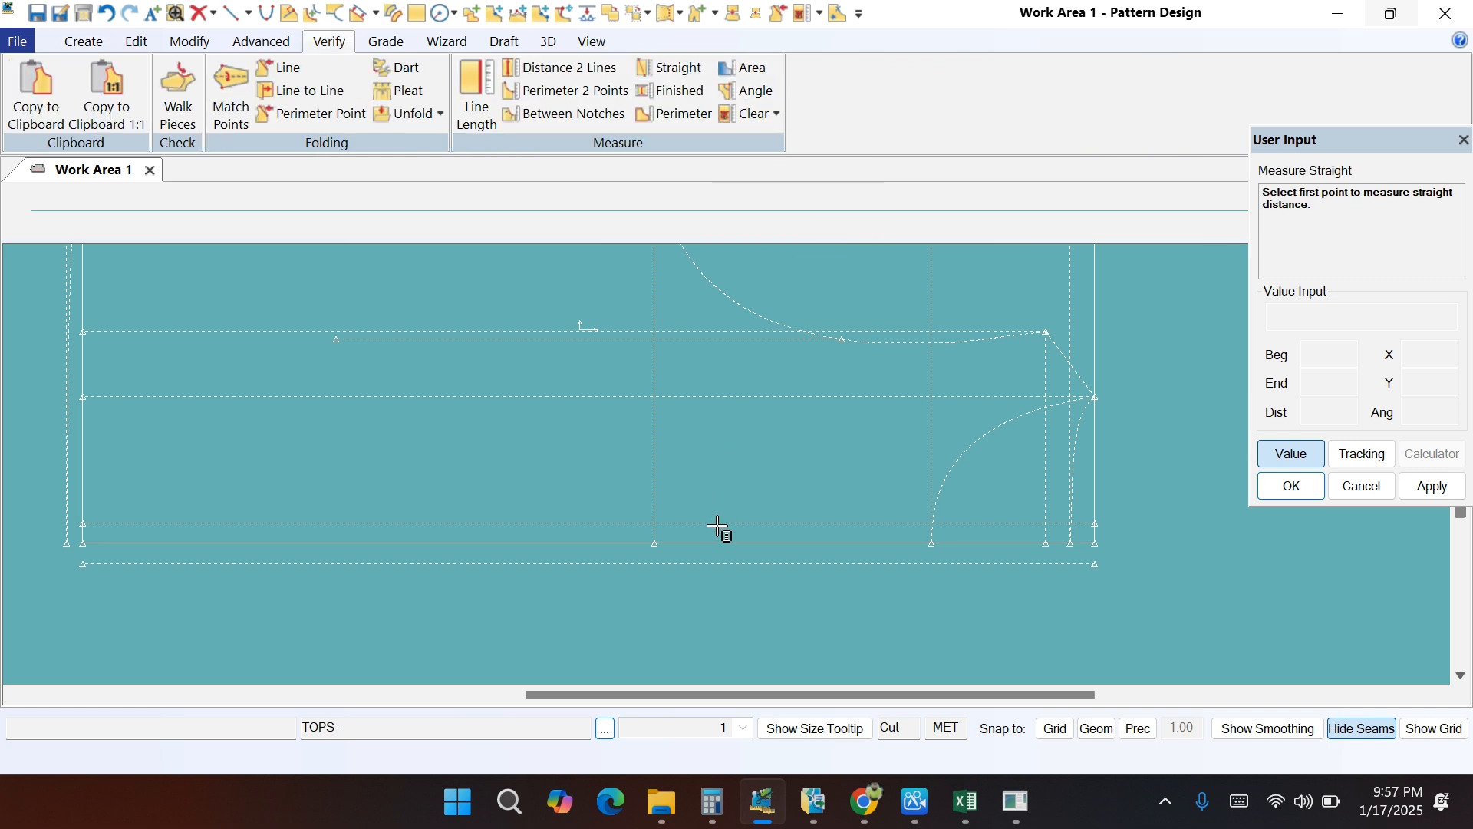
click(717, 524)
click(721, 564)
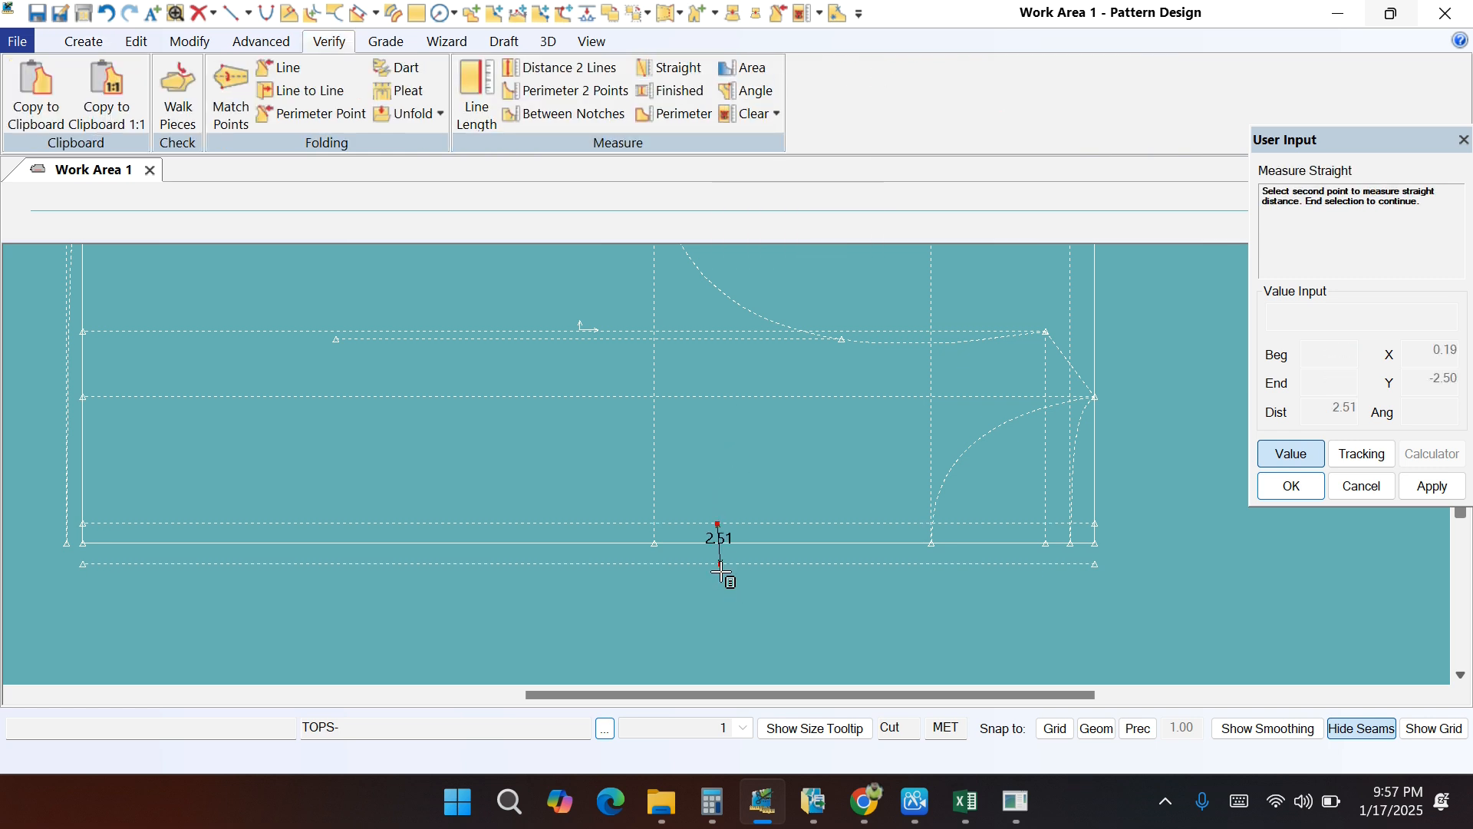
right_click(766, 437)
click(717, 469)
Step: Draw a 2-Point line 1.25 long from the front neckline's lower end straight down to the outer placket line
scroll(972, 550, up, 1)
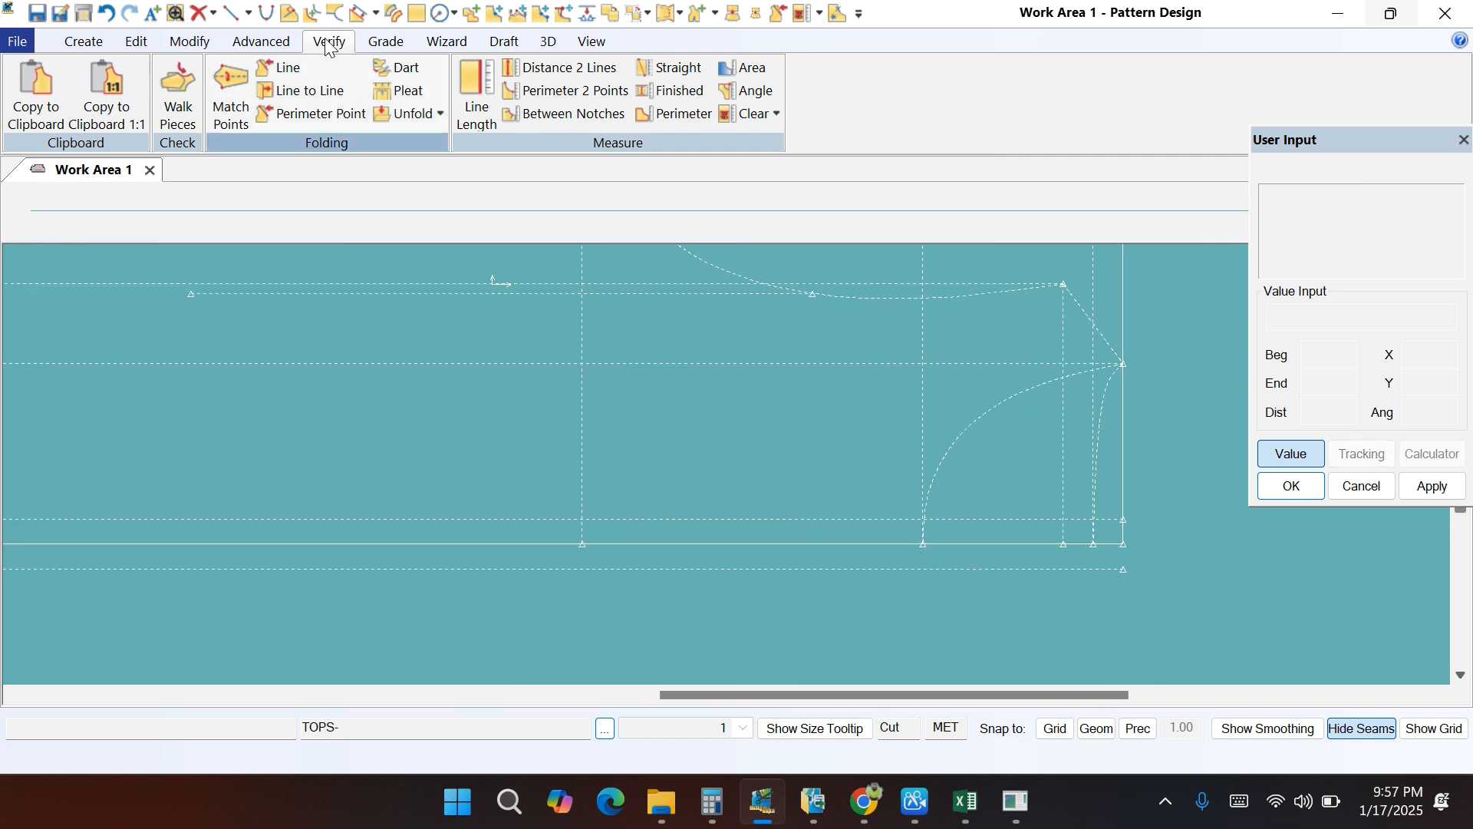
click(230, 13)
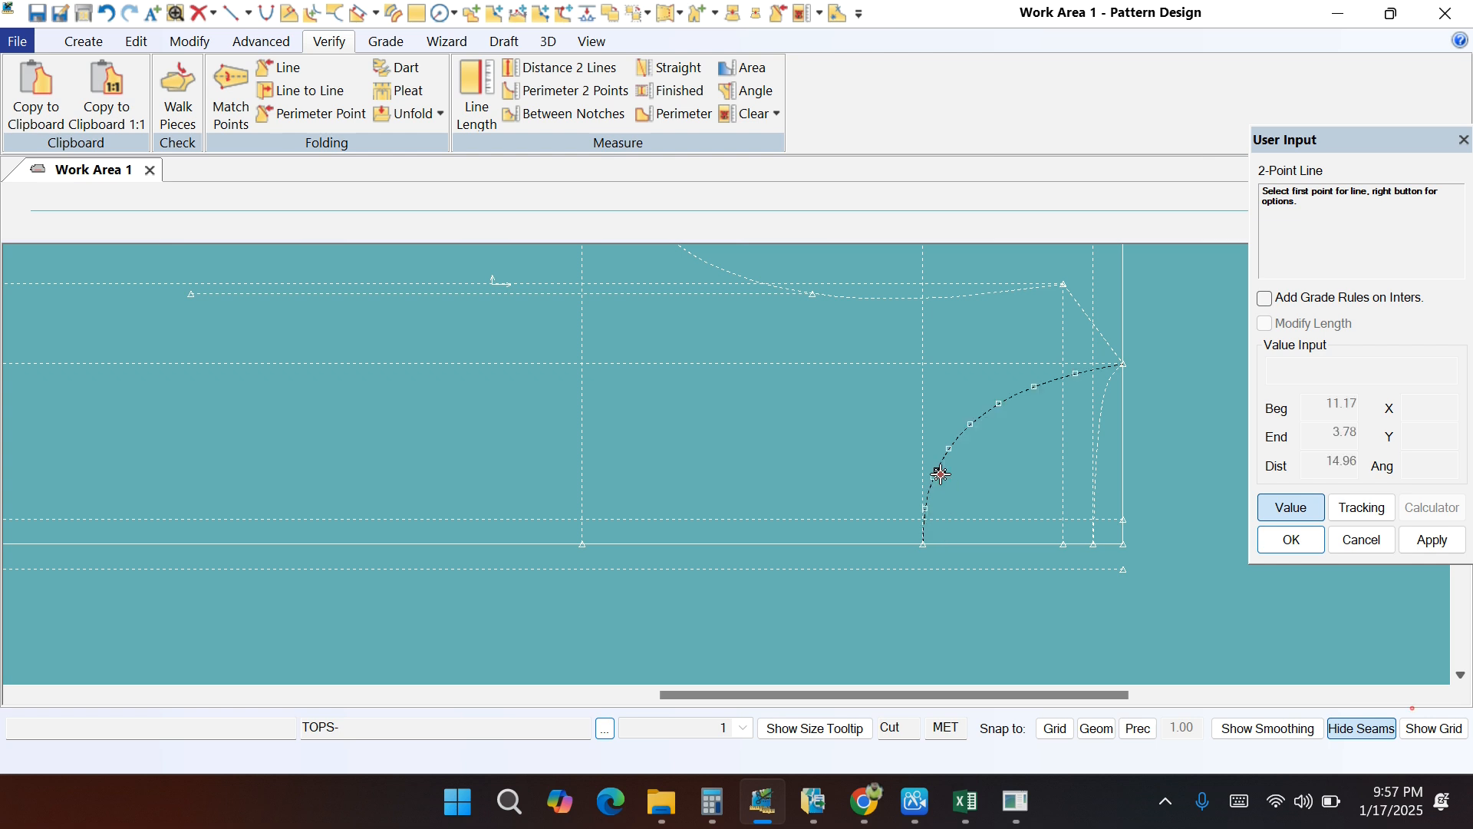
click(924, 545)
key(Return)
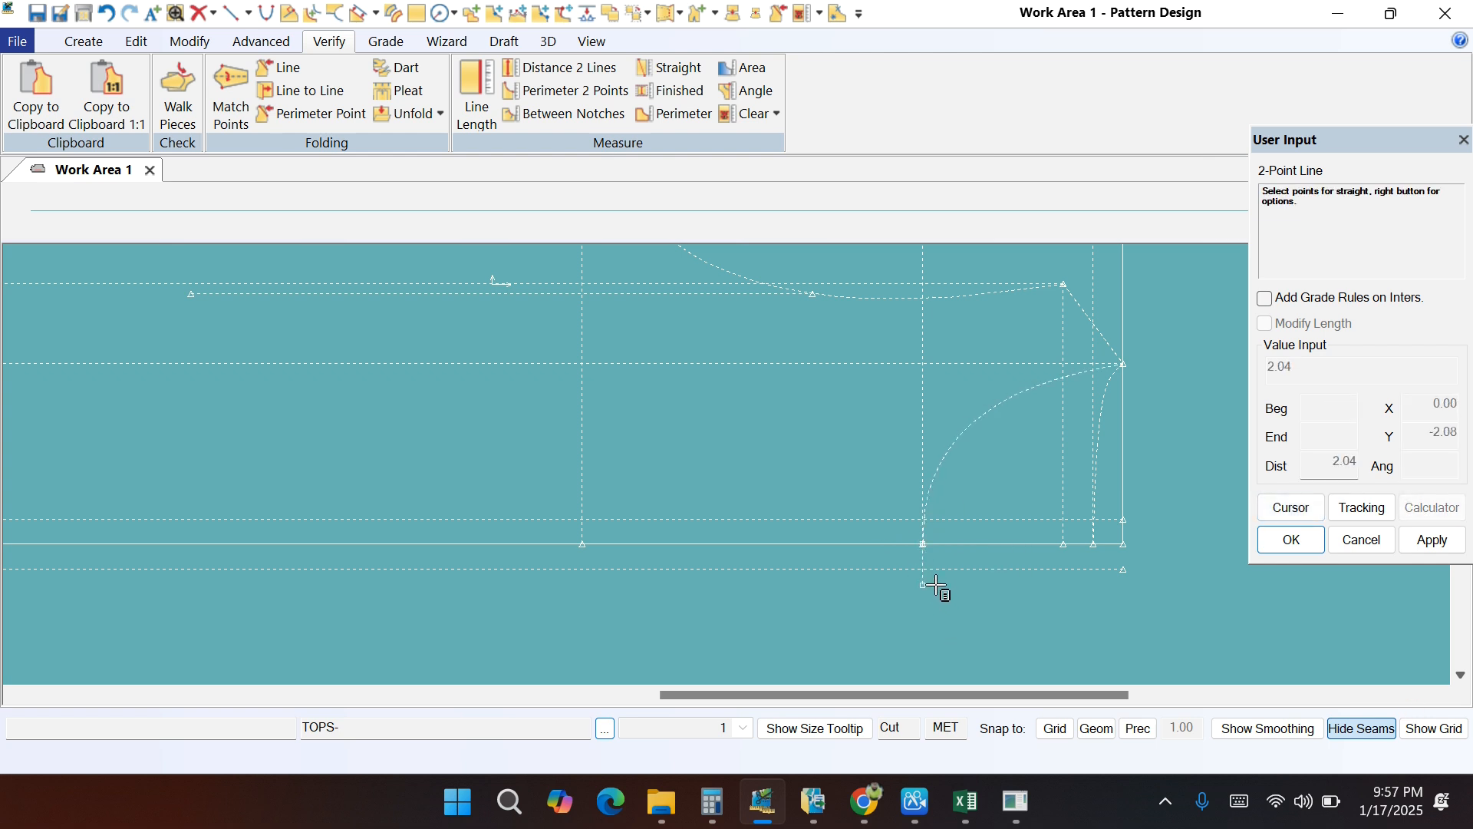
click(932, 573)
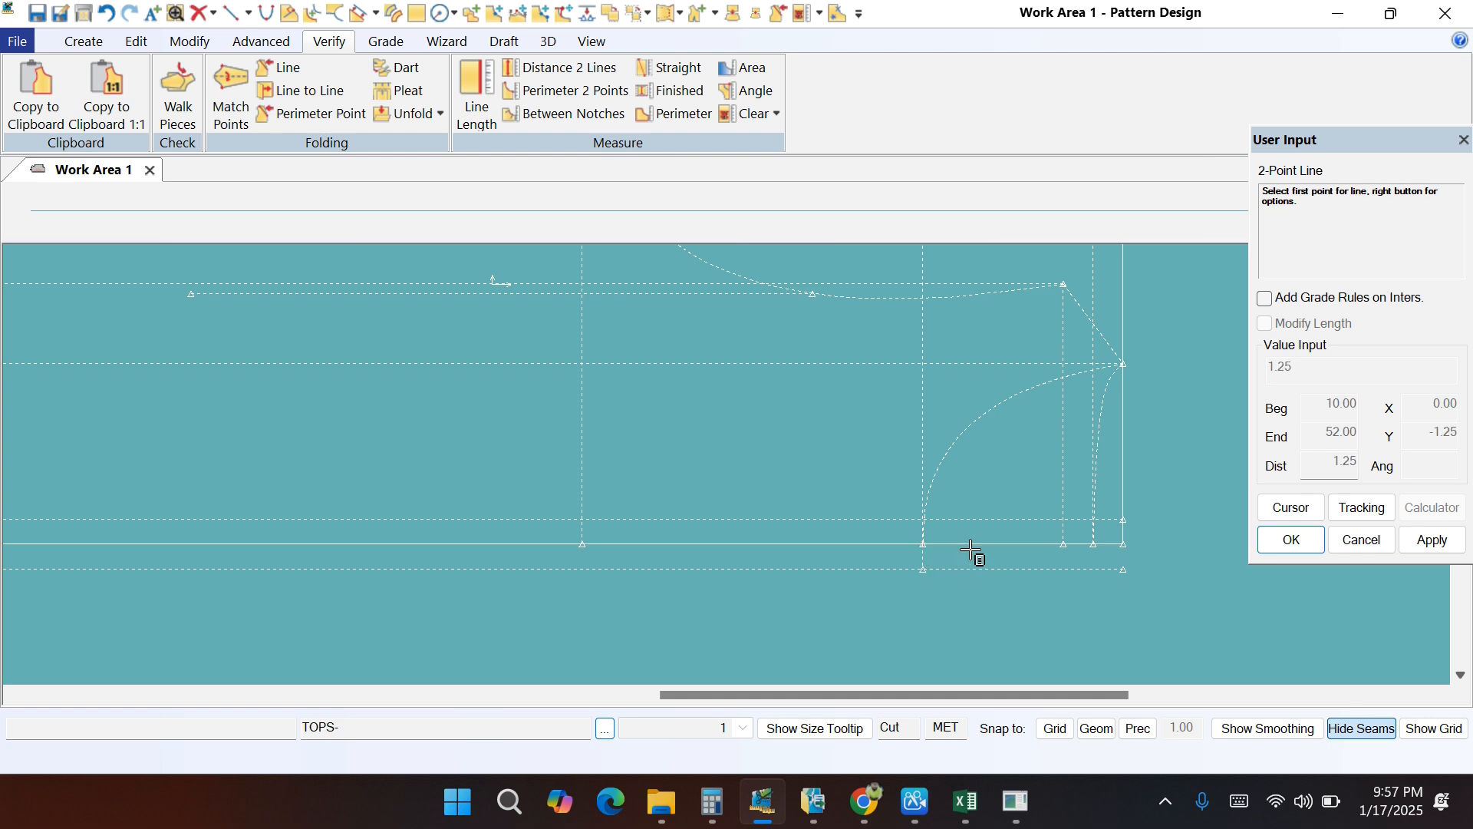
Step: Draw a 2-Point line 1.25 long from the rectangle's lower-left corner down to the outer placket line's hem end
scroll(974, 430, down, 5)
scroll(238, 471, up, 5)
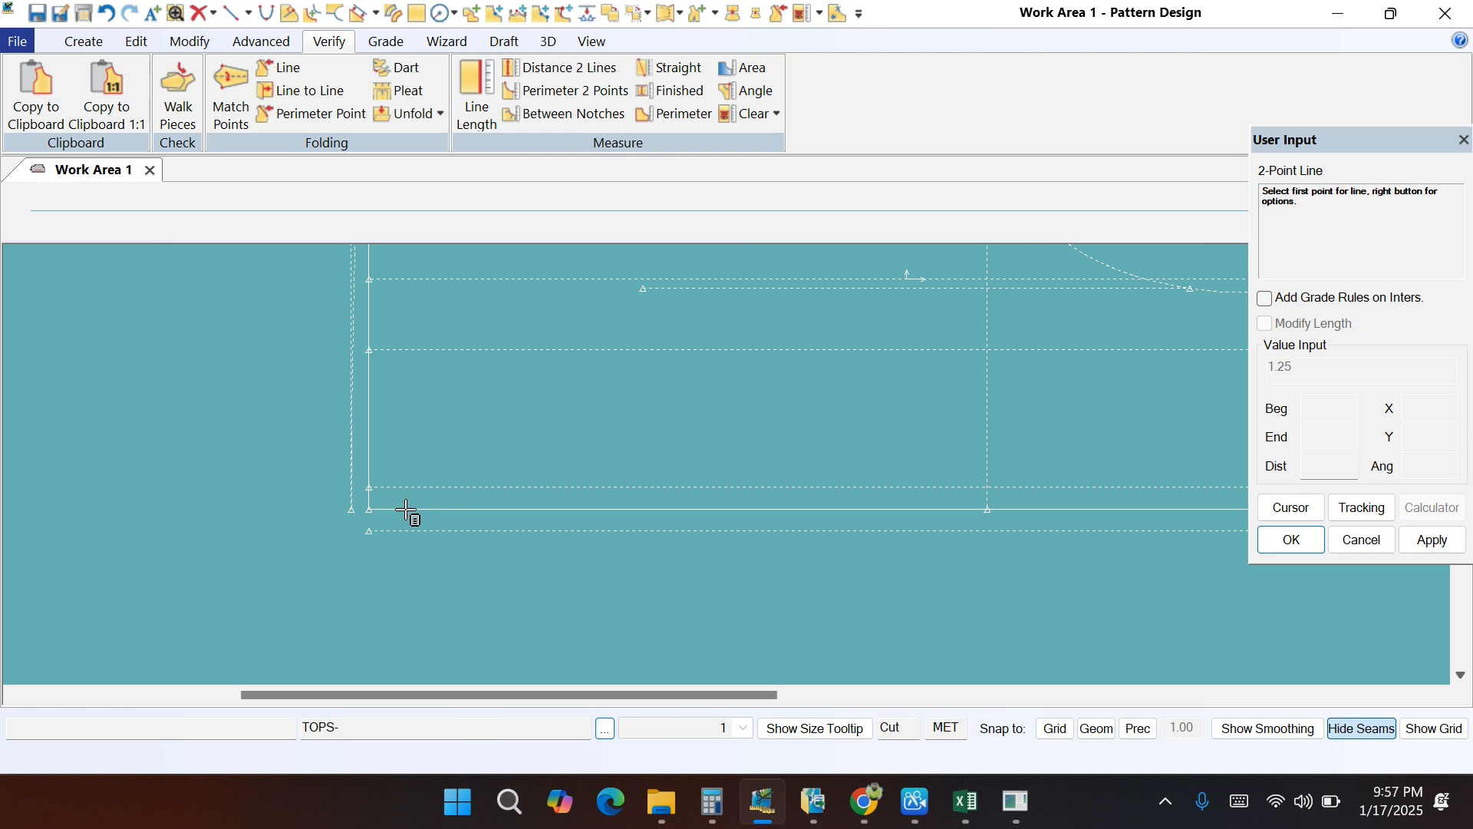
click(367, 517)
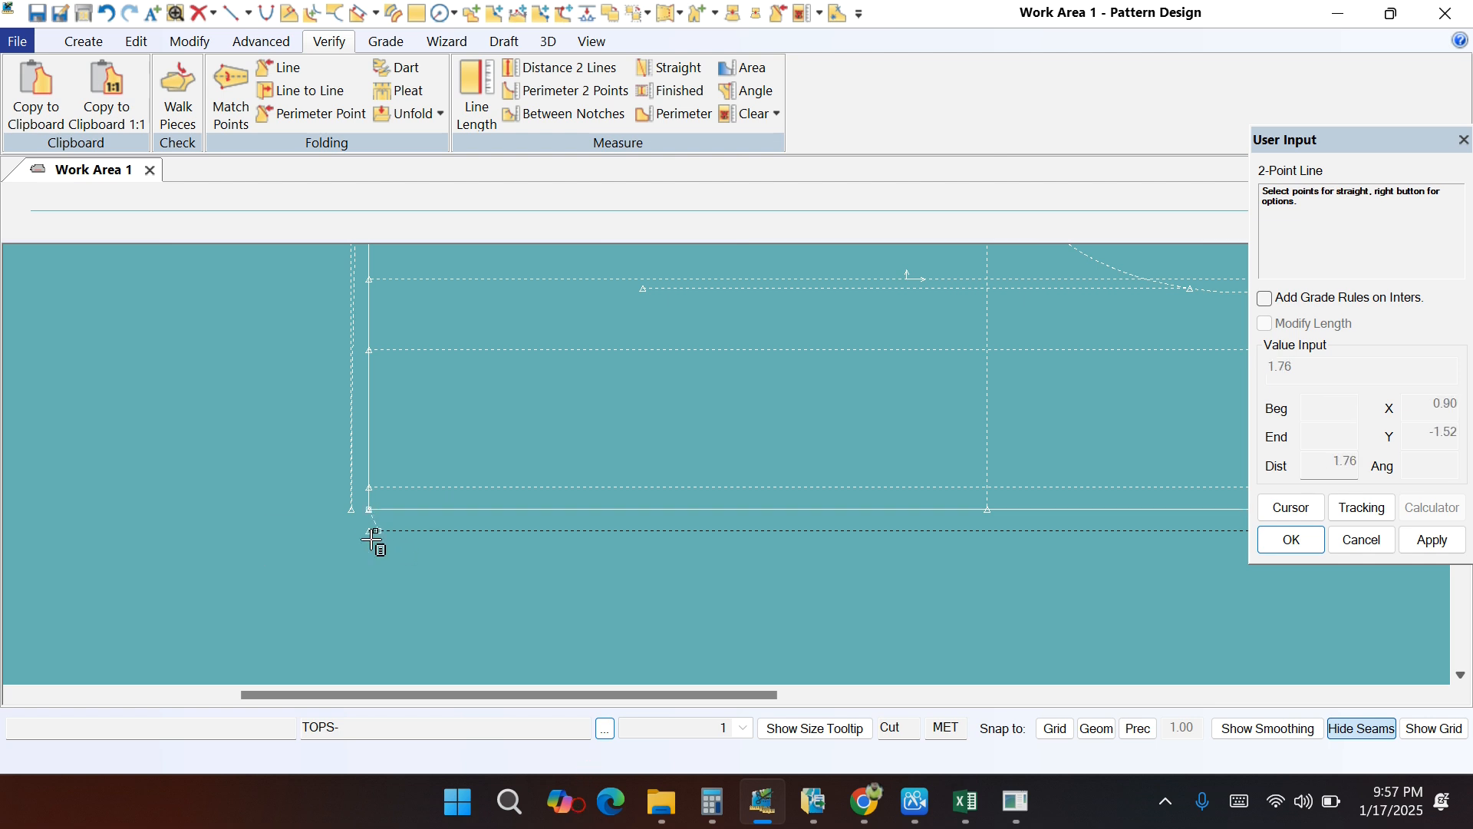
click(366, 540)
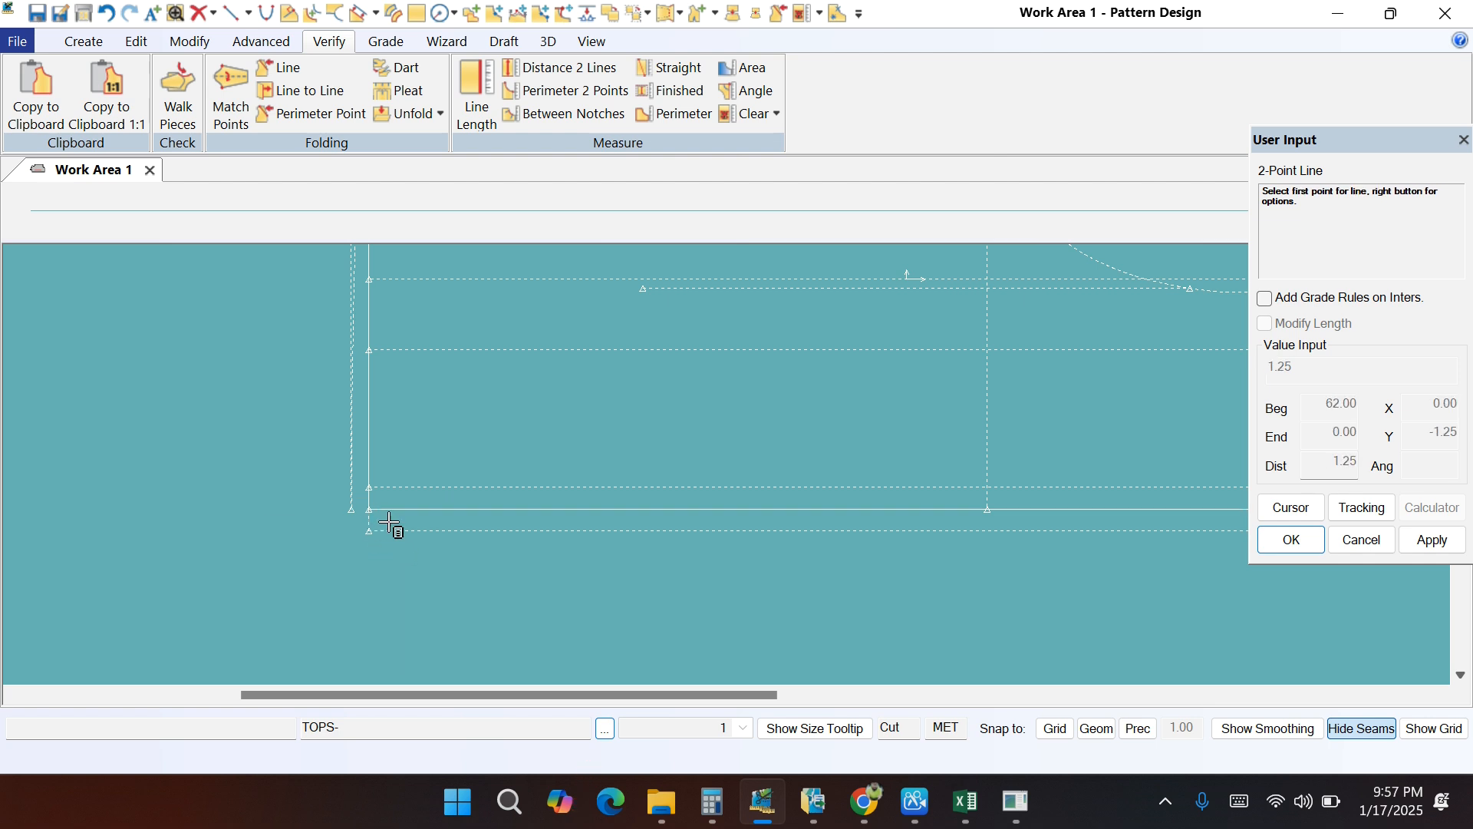
Step: Draw a 2-Point line 1.00 long from the rectangle's lower-left corner to the hem curve's lower end, and finish the command
scroll(372, 508, up, 2)
click(369, 513)
click(347, 510)
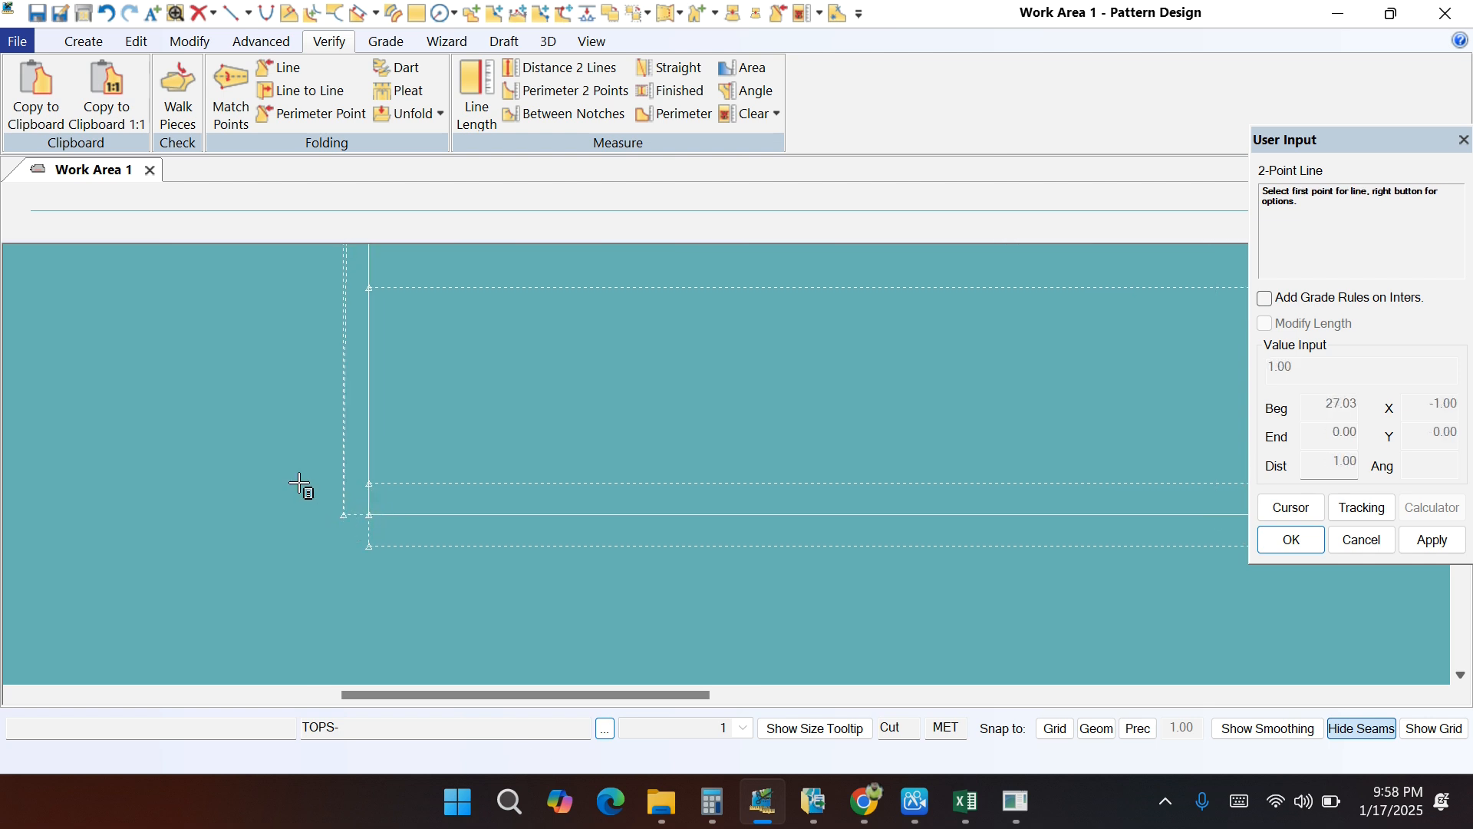
right_click(287, 418)
click(252, 69)
Step: In Excel, highlight the placket width row in yellow, and review the chest dart measurements
key(alt+Tab)
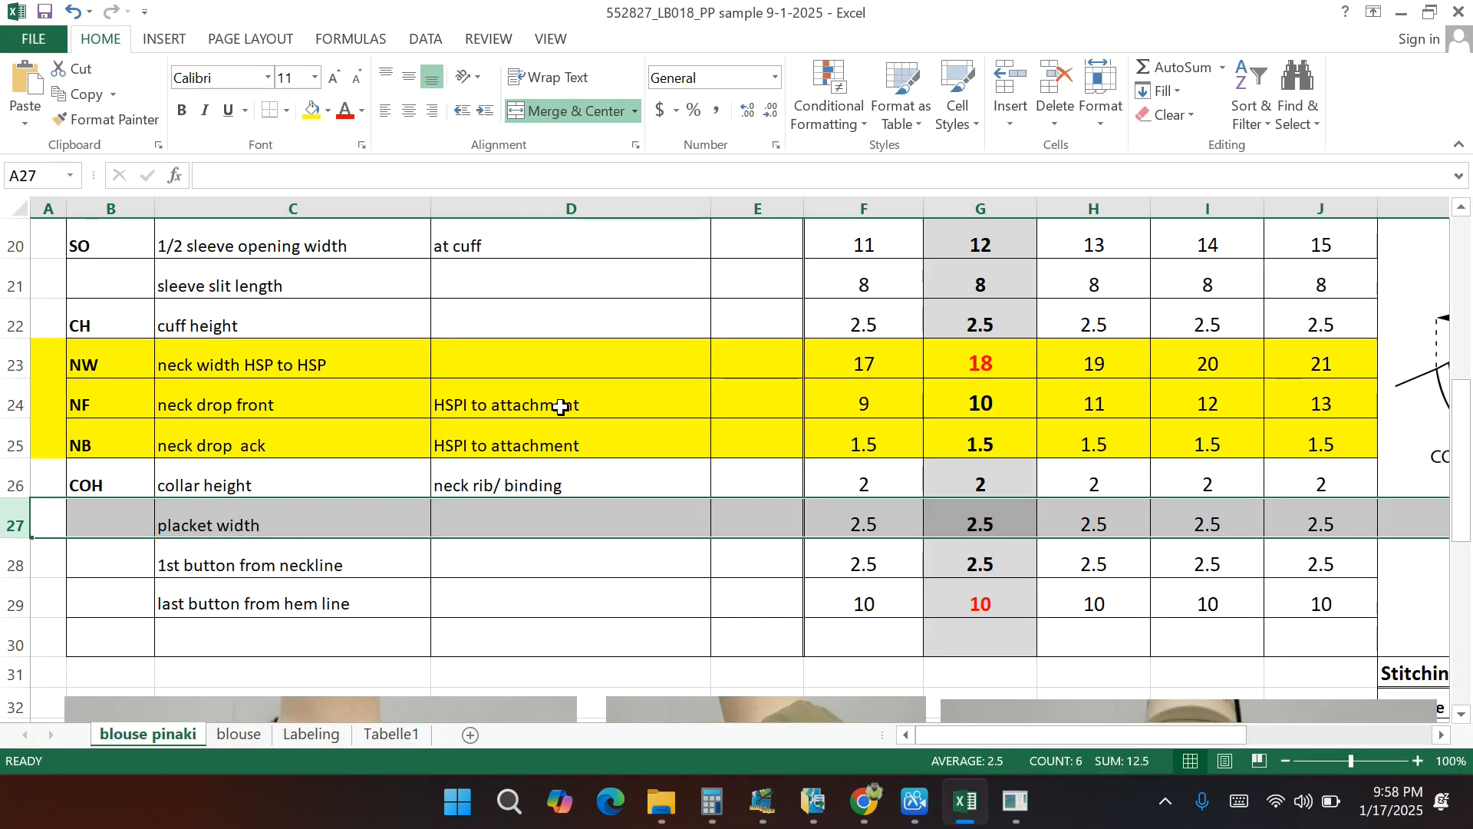
click(311, 110)
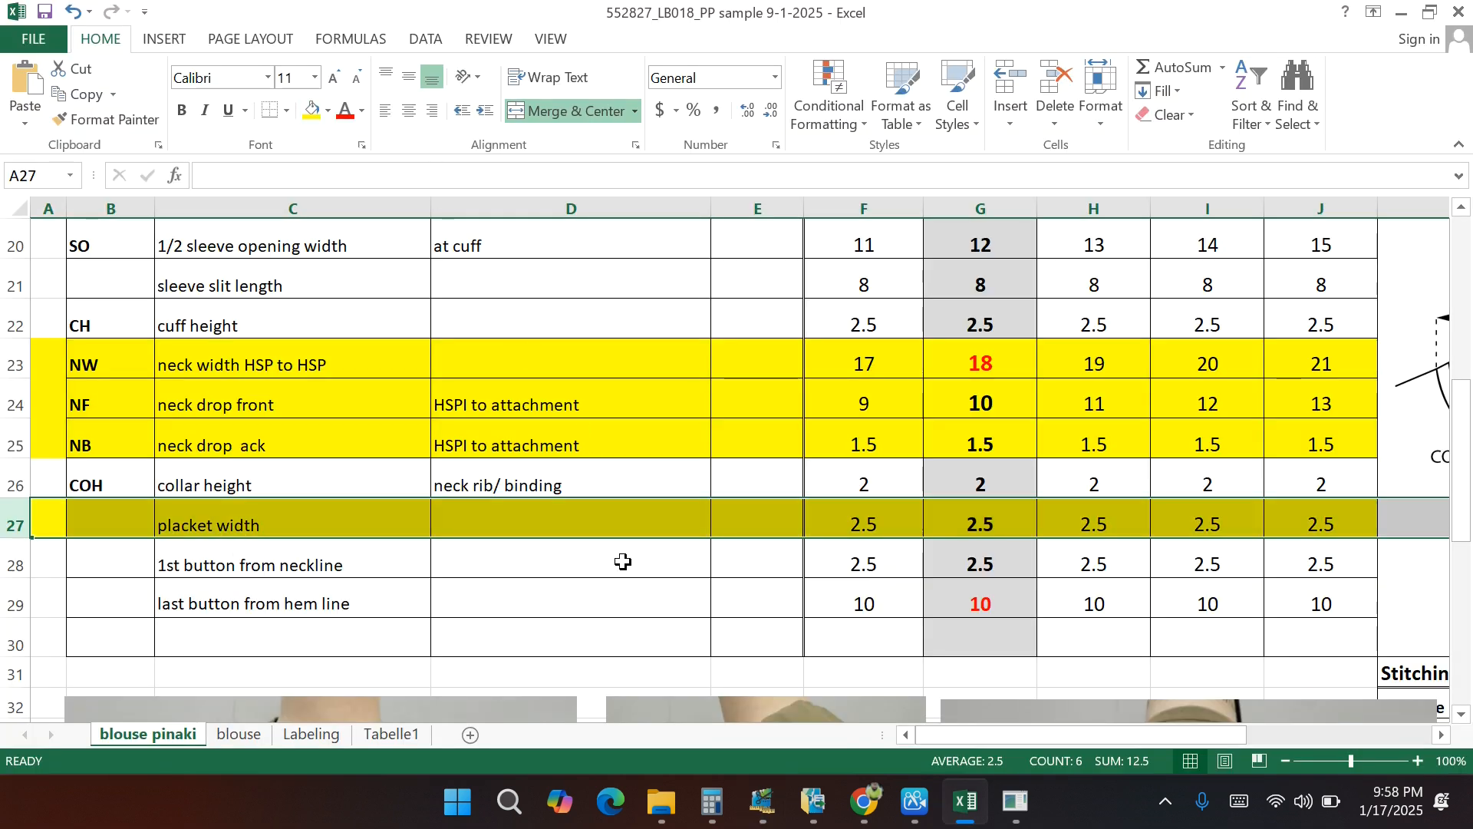
scroll(623, 562, up, 1)
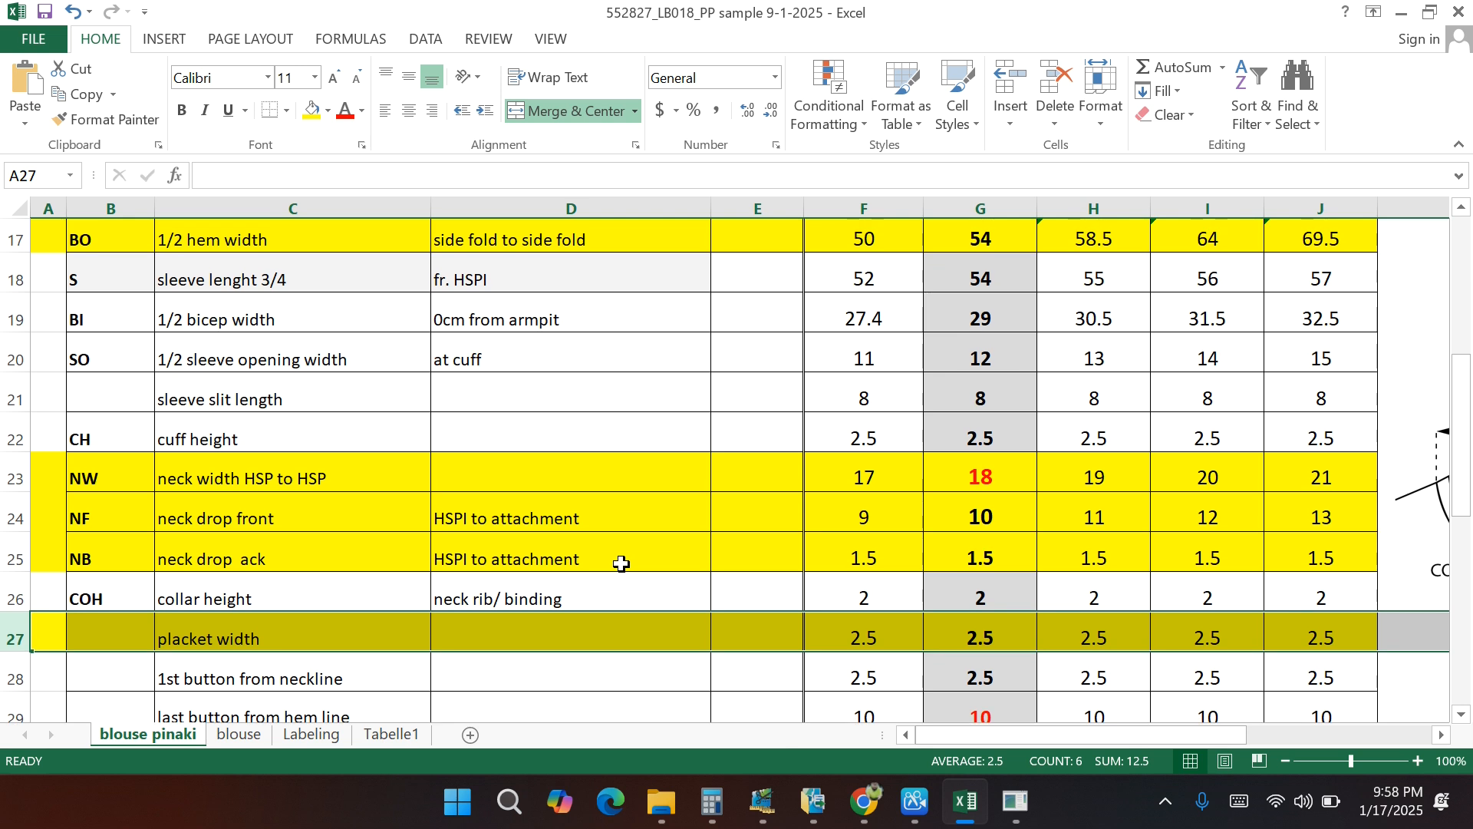
scroll(622, 562, up, 3)
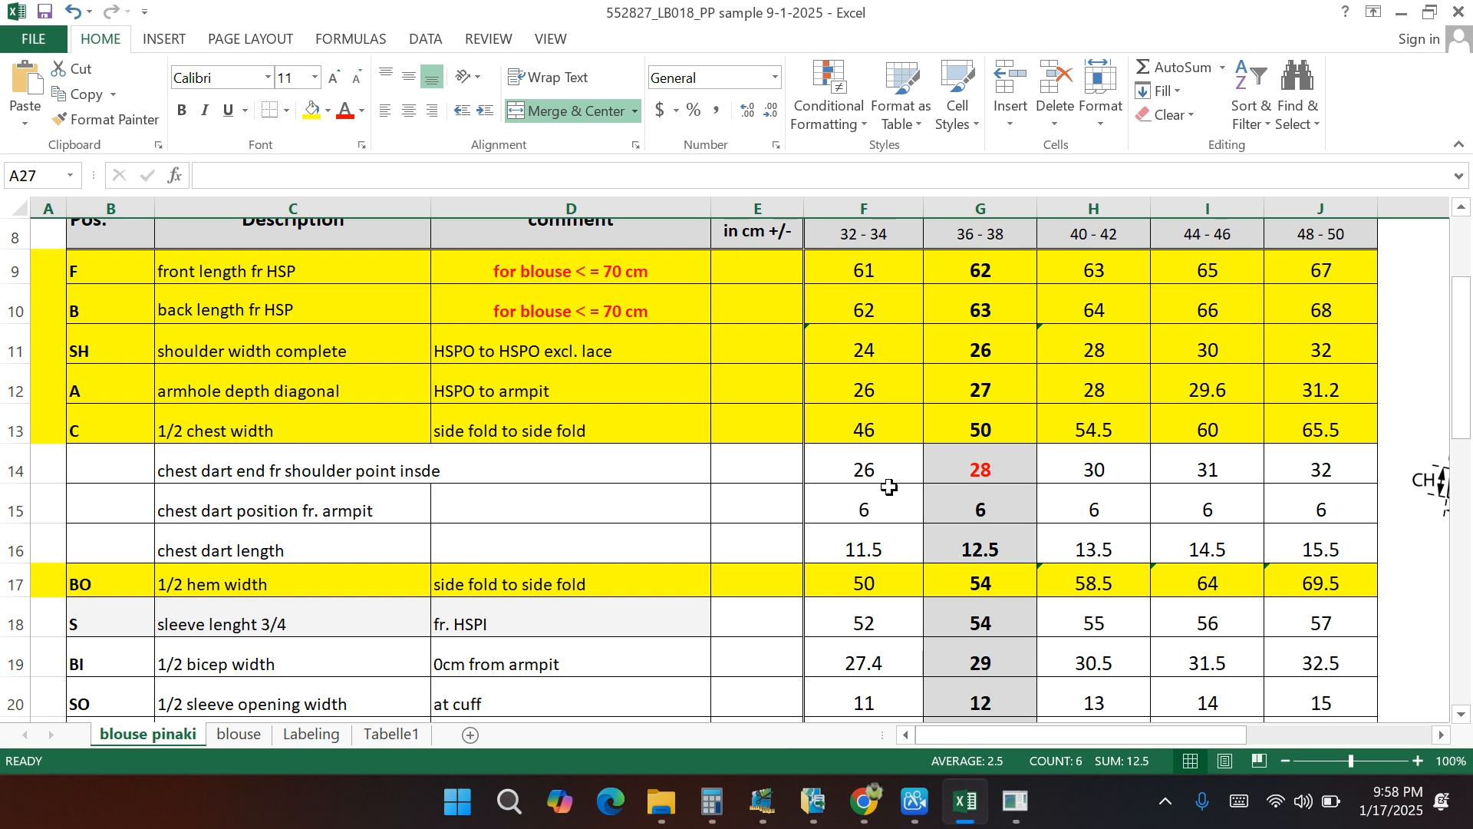
Step: In Pattern Design, offset the rectangle's right shoulder-side edge evenly inward by 28 for the chest dart end
click(1402, 13)
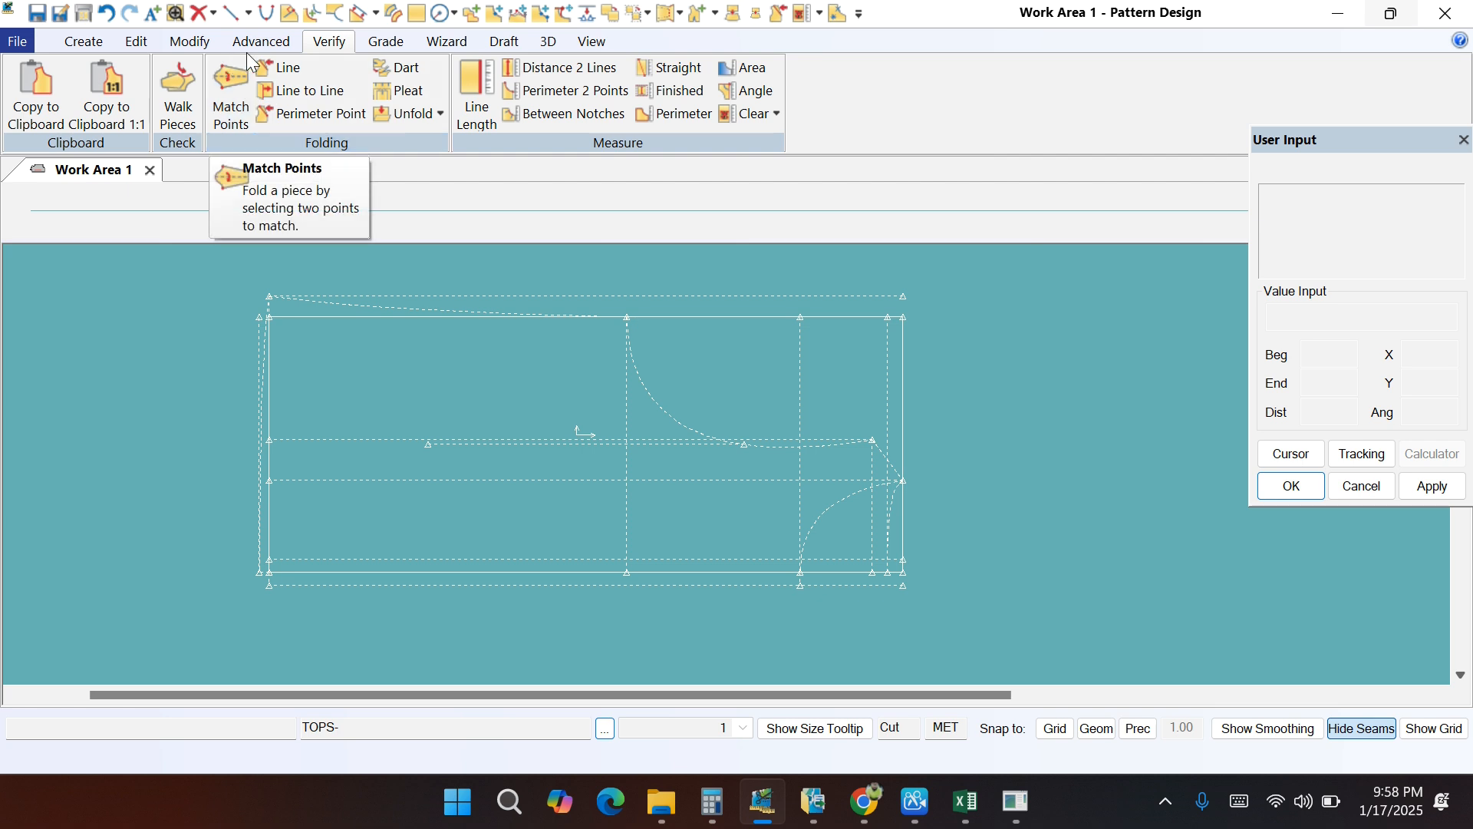
click(84, 41)
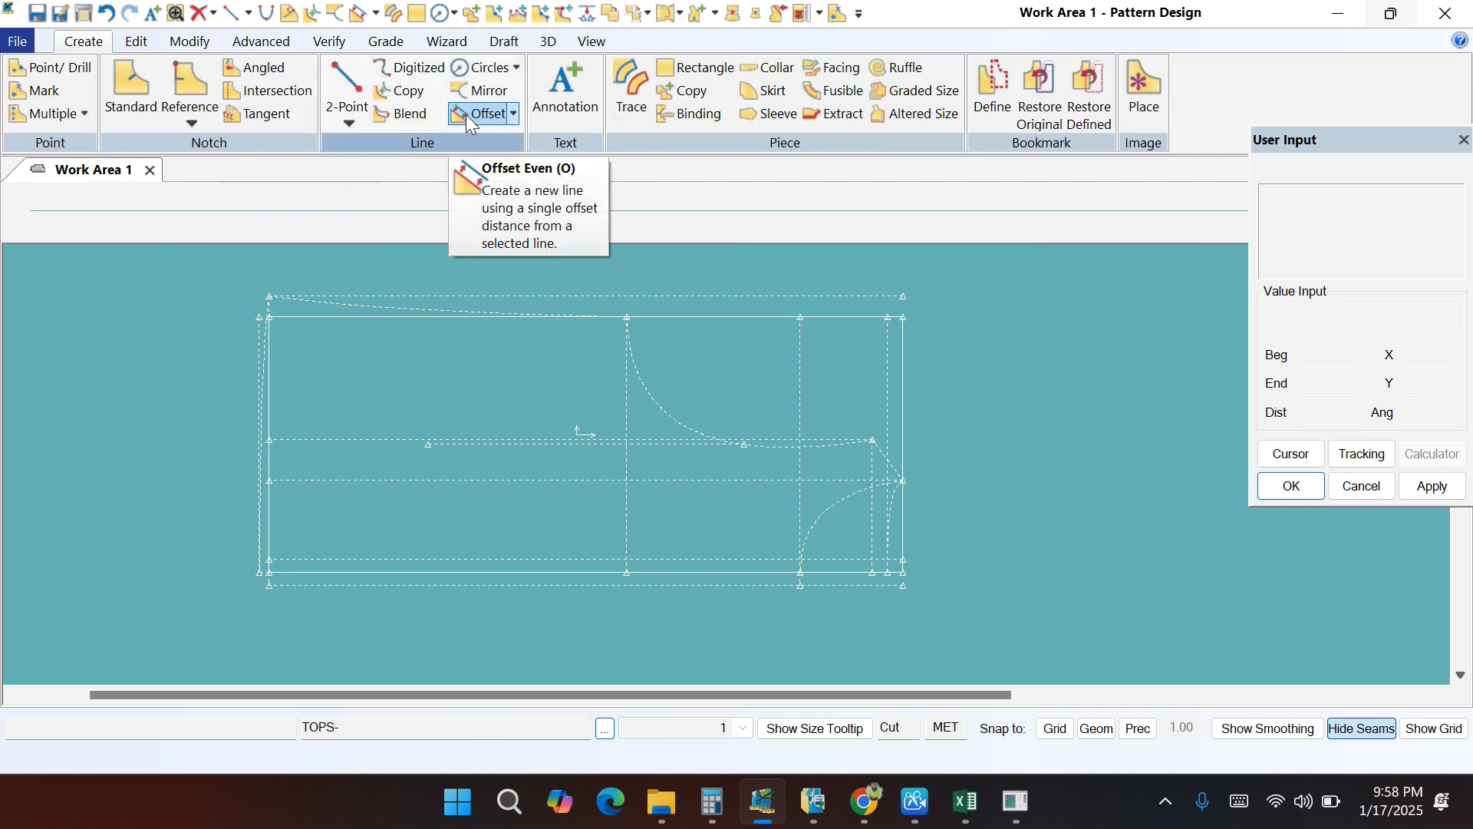
click(480, 117)
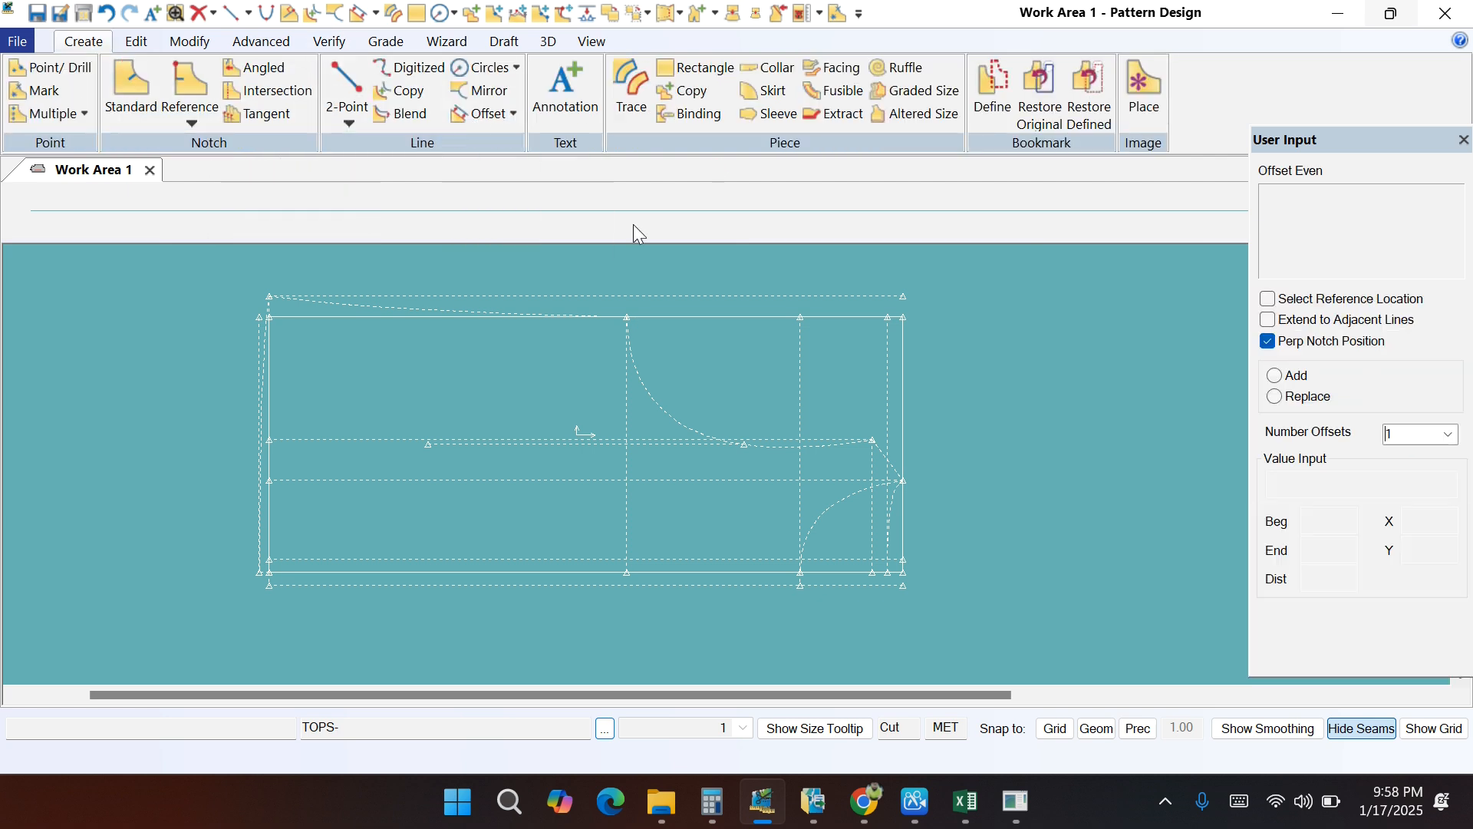
click(906, 440)
right_click(907, 442)
click(909, 445)
click(593, 416)
right_click(593, 417)
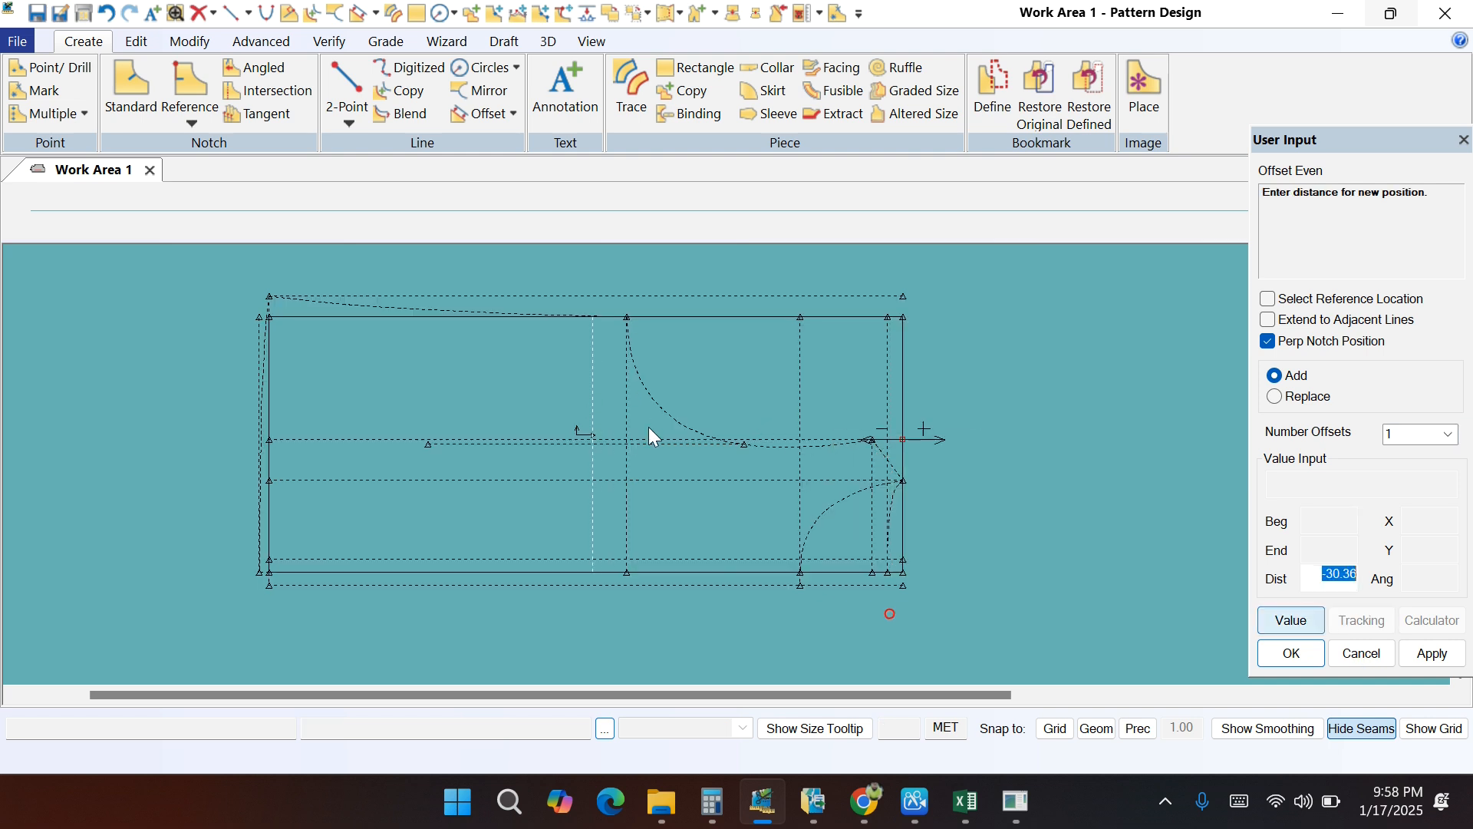
key(BackSpace)
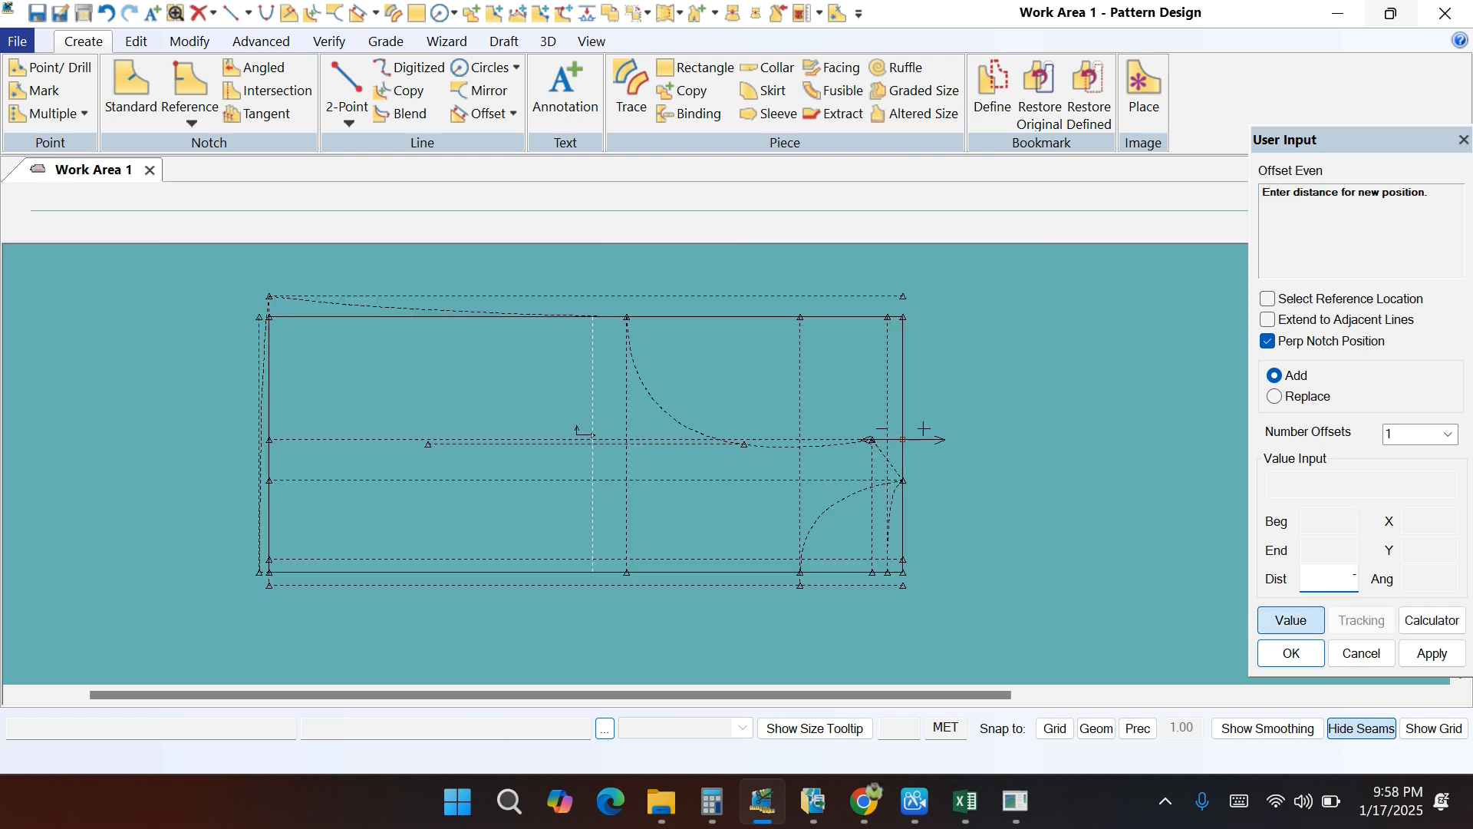
key(Return)
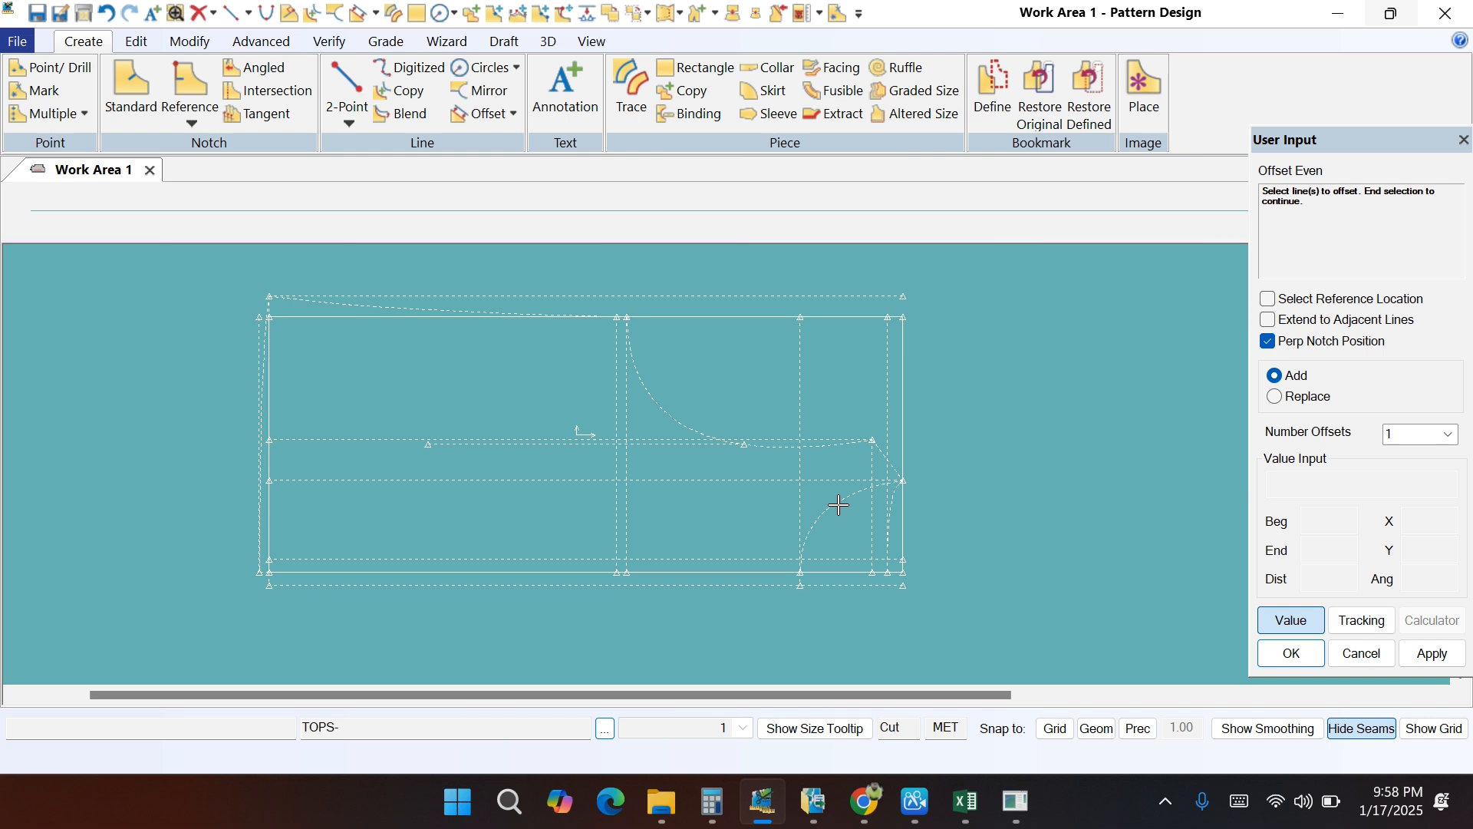
Step: In Excel, look up the size S value in the row for chest dart position from the armpit
scroll(666, 376, up, 5)
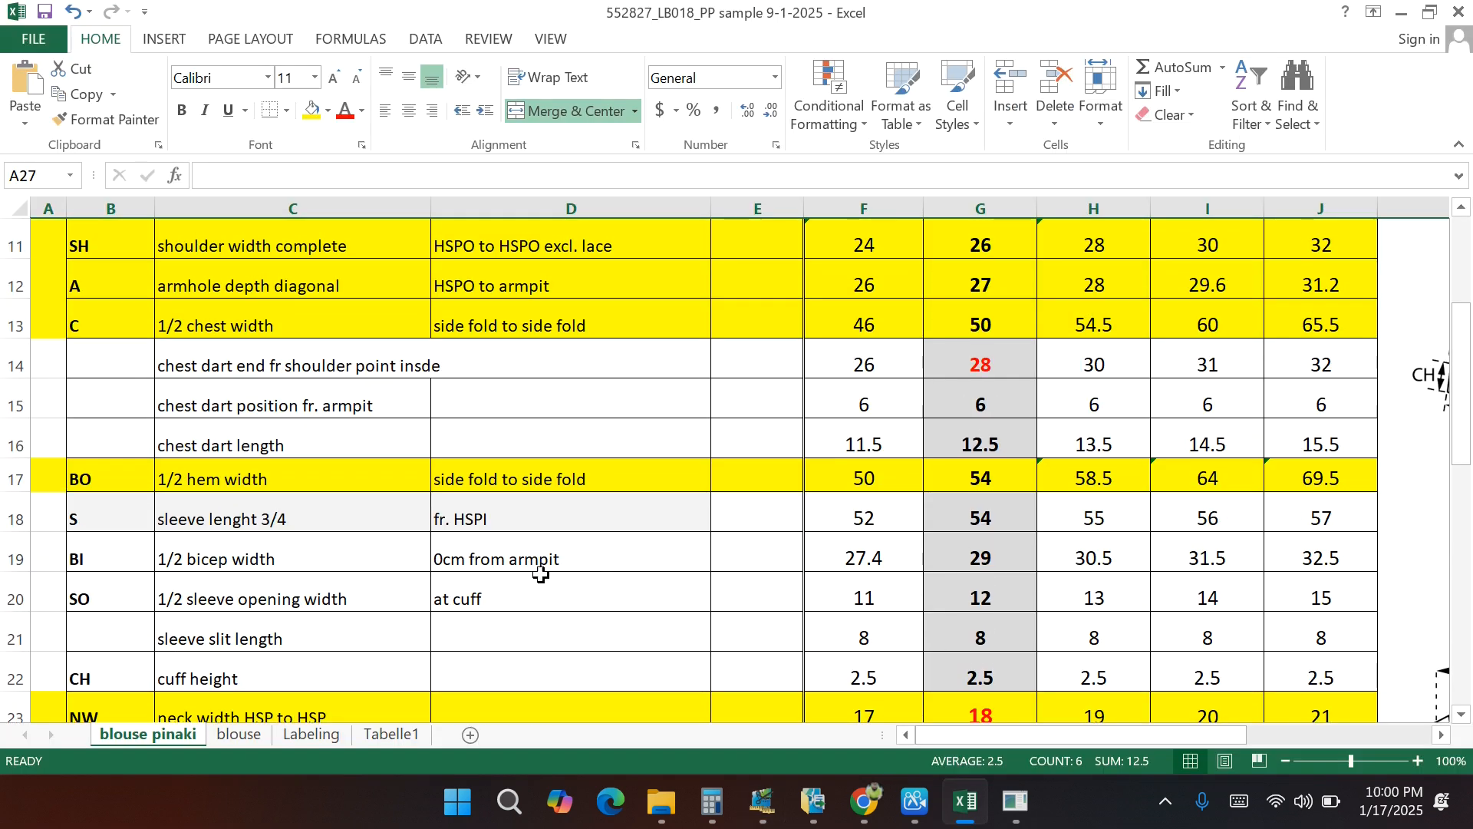
click(16, 405)
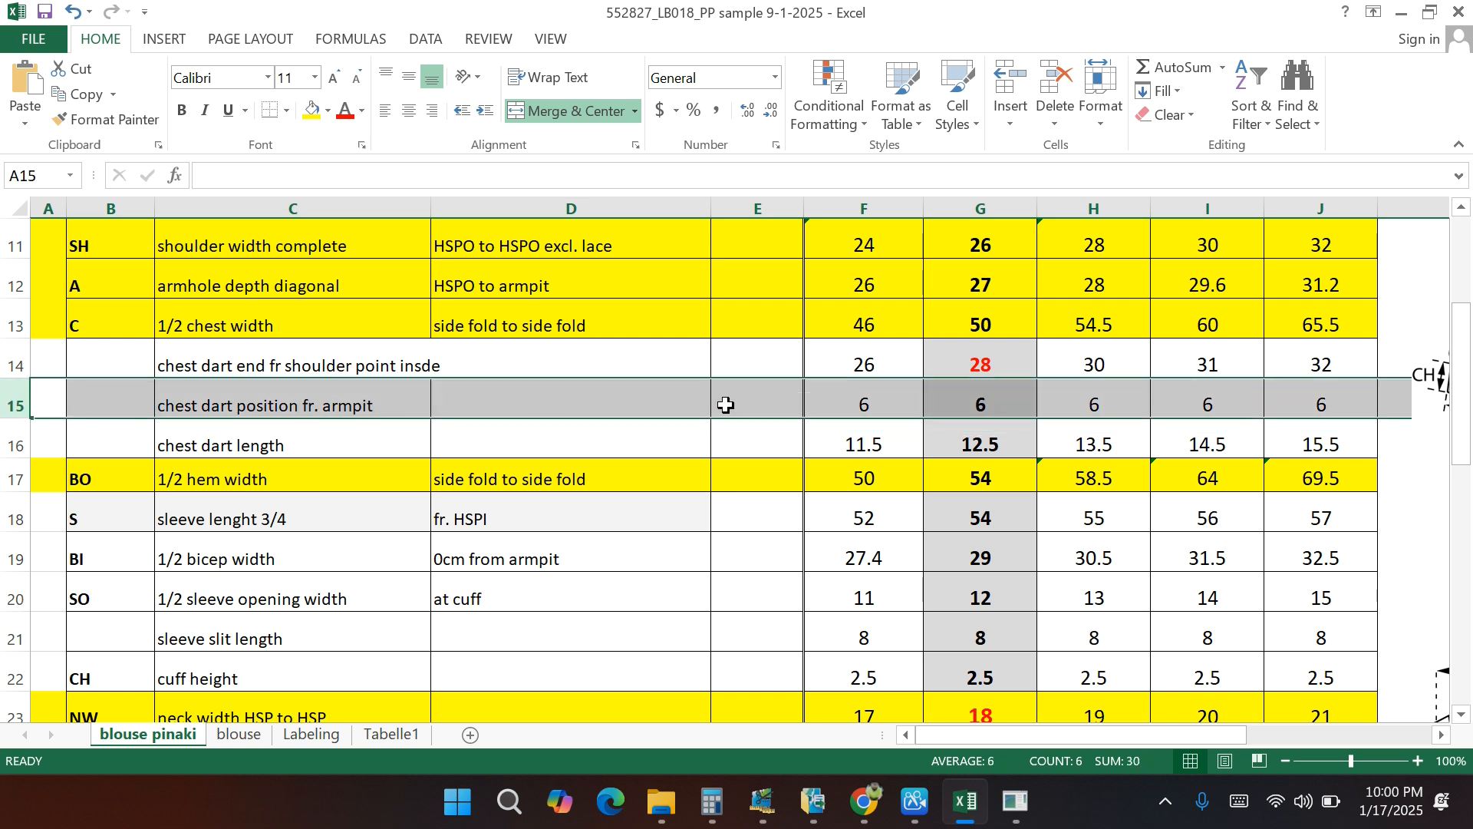
click(1400, 13)
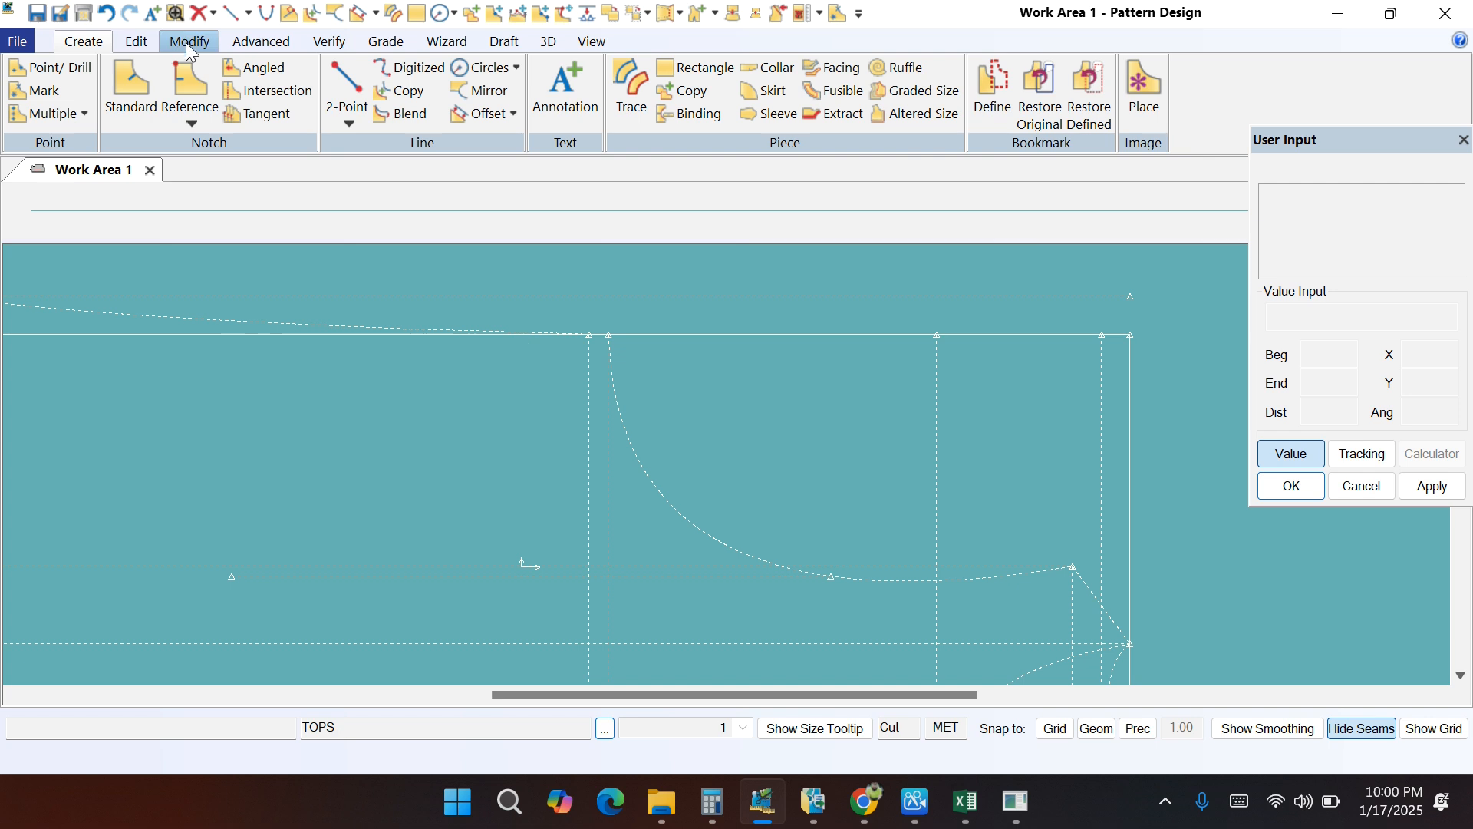
Step: In Pattern Design, offset the vertical line at the armhole curve's armpit end evenly by -6 toward the hem, and finish the command
click(482, 121)
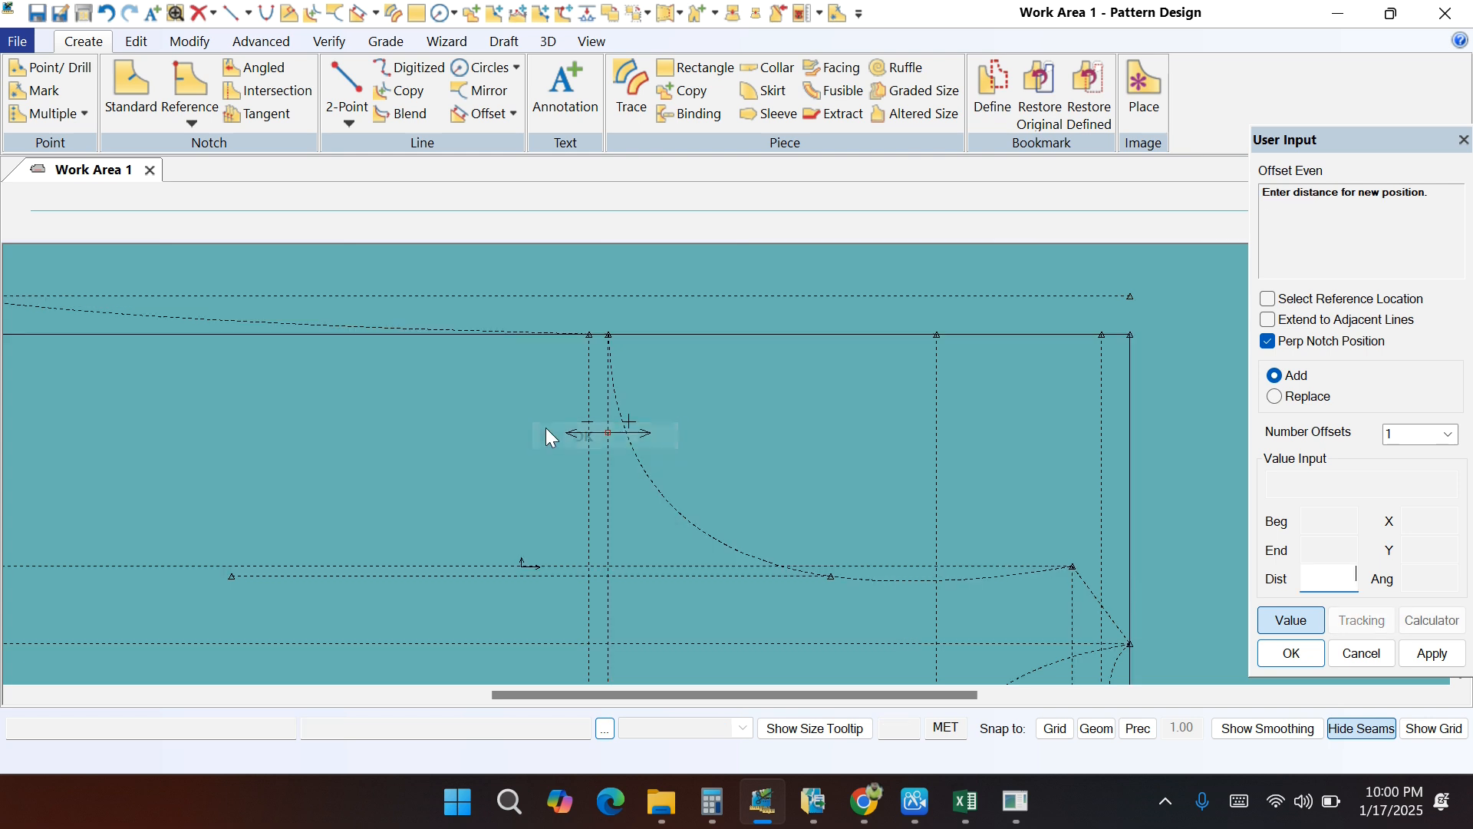
click(545, 416)
key(BackSpace)
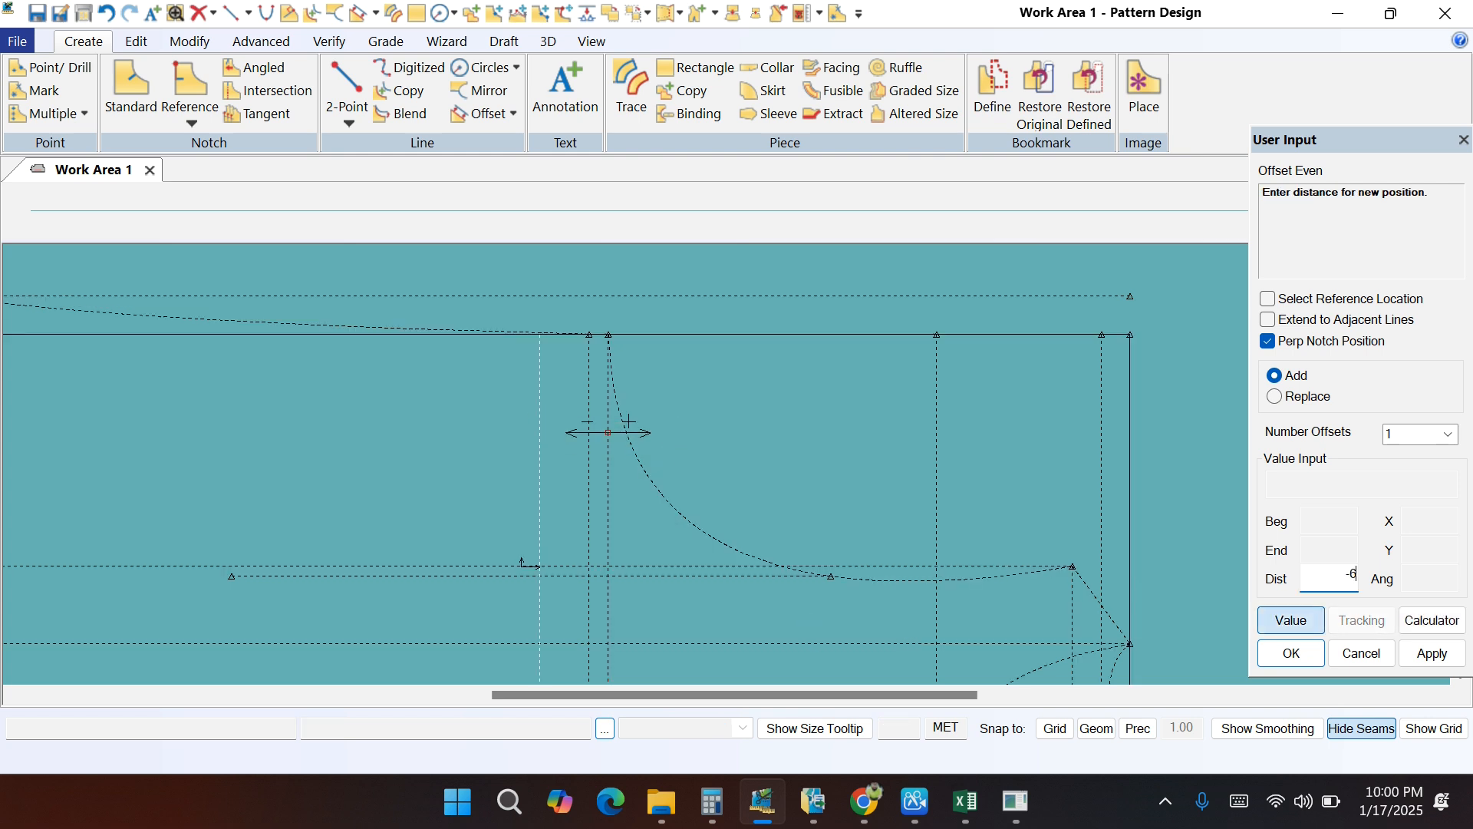
key(Return)
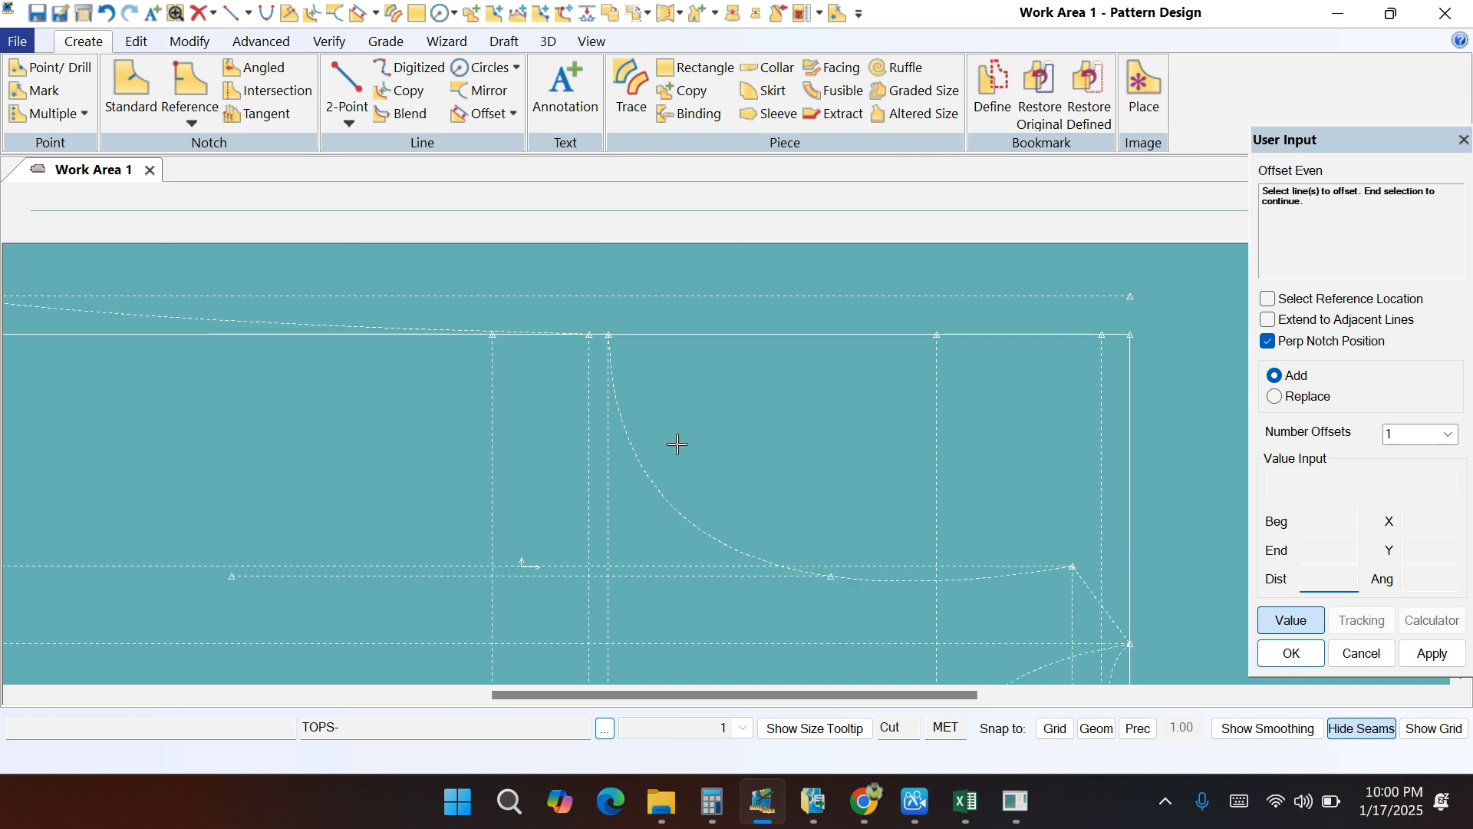
right_click(750, 310)
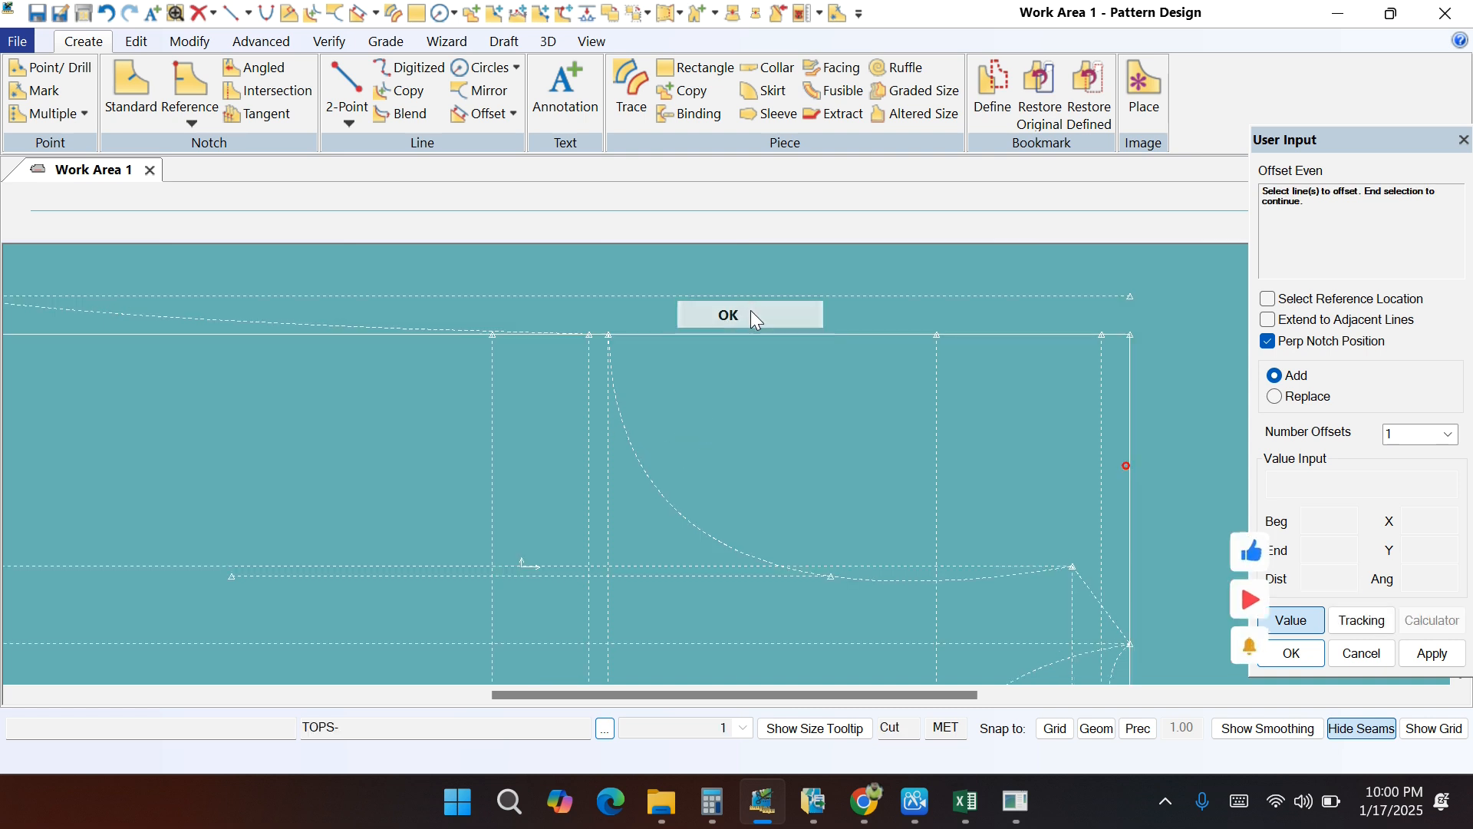
click(750, 312)
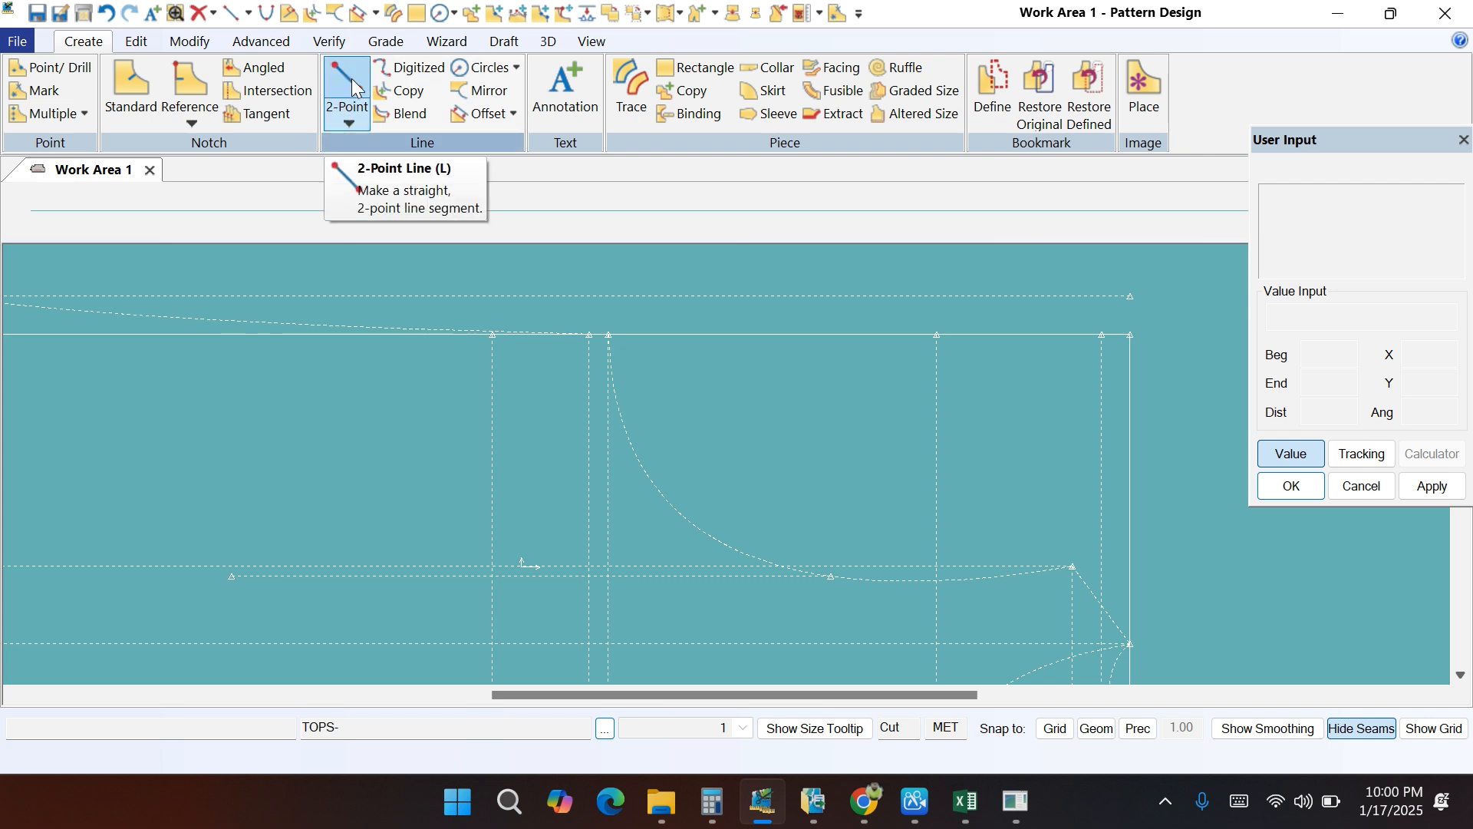
Step: In Excel, highlight the chest dart end and chest dart position rows in yellow, and select the chest dart length row
click(965, 802)
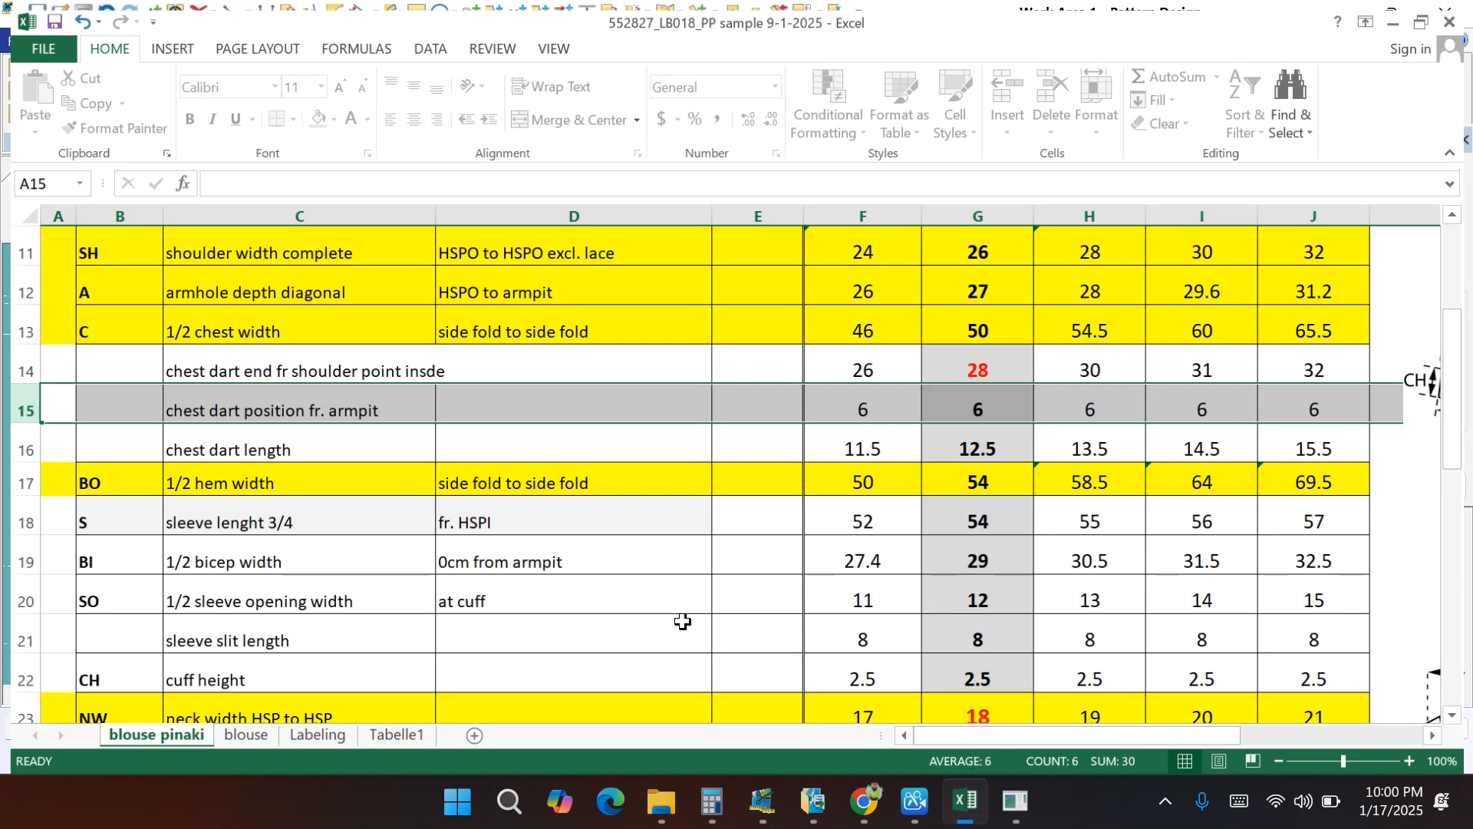
click(18, 366)
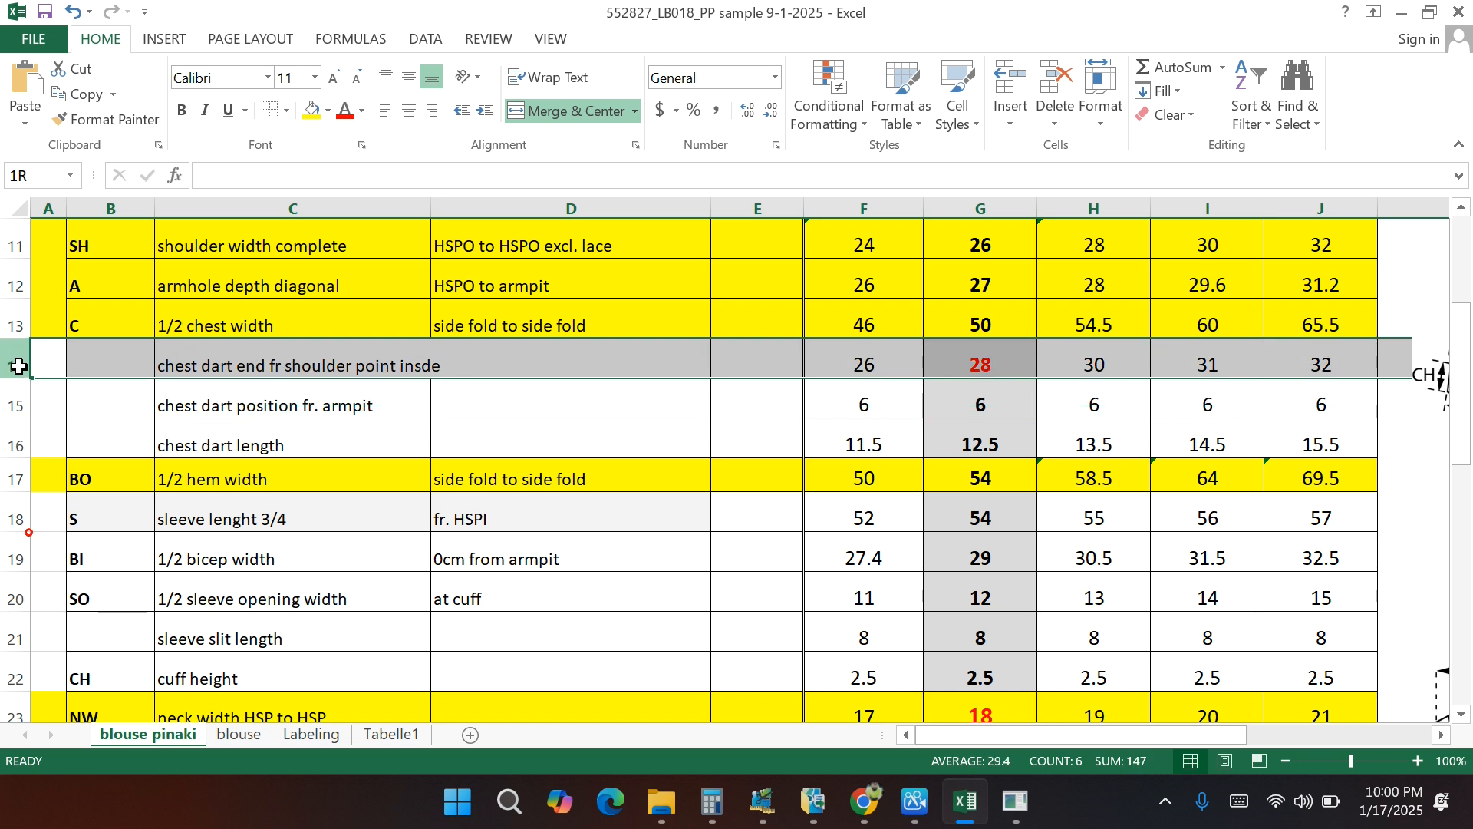
drag(18, 367, 17, 405)
click(312, 110)
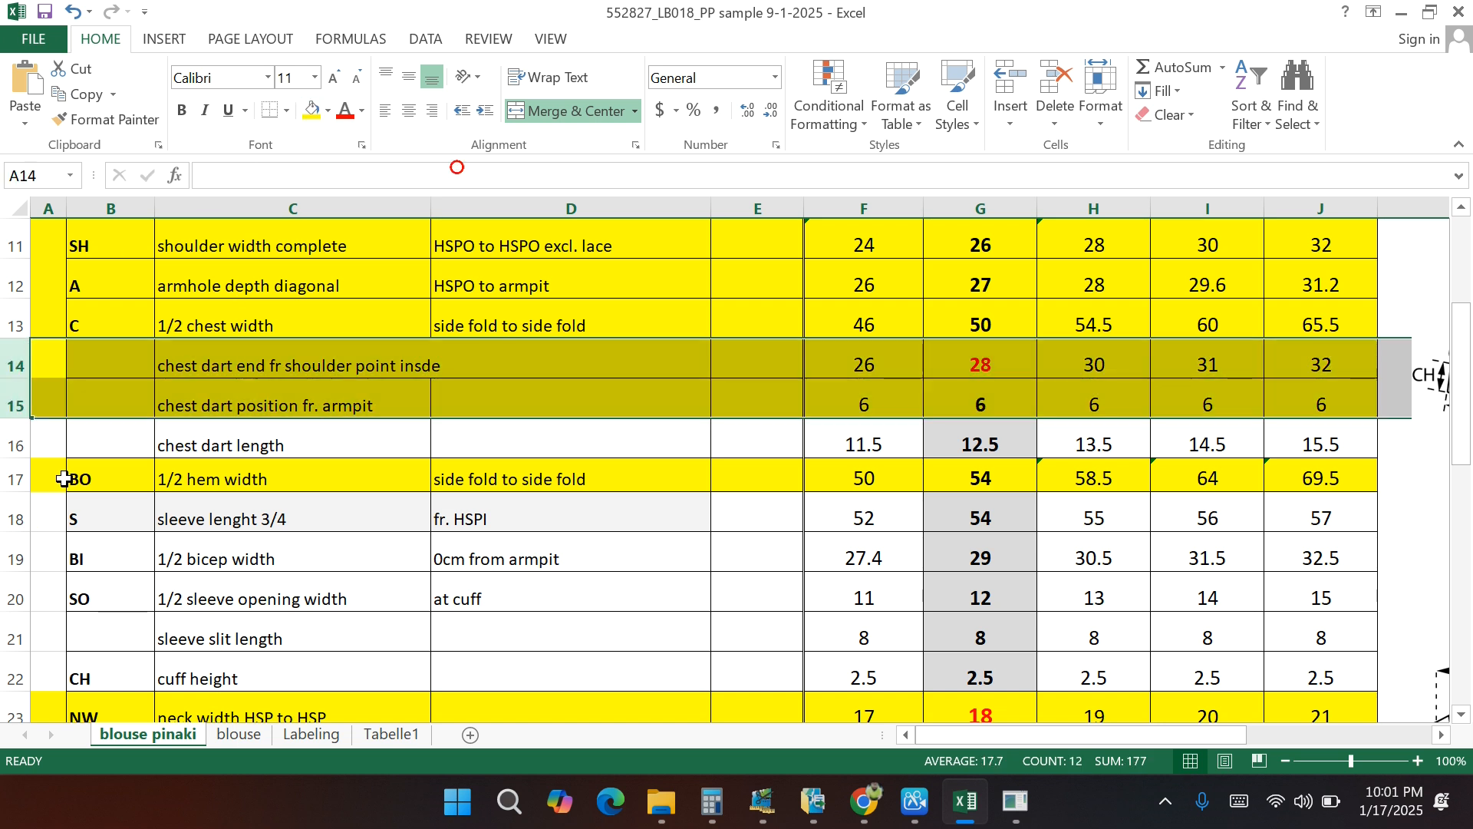
click(16, 445)
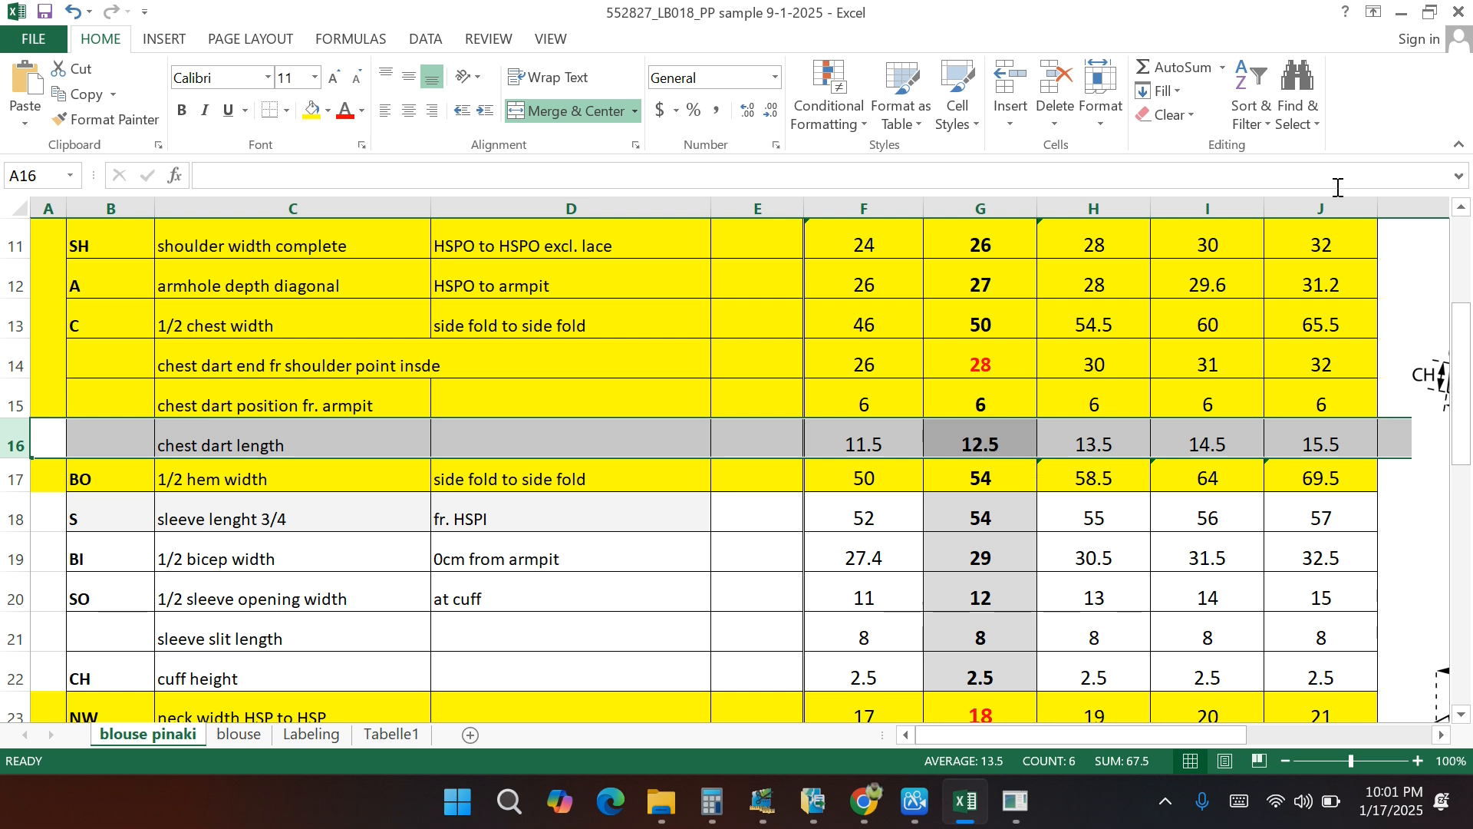
click(1400, 12)
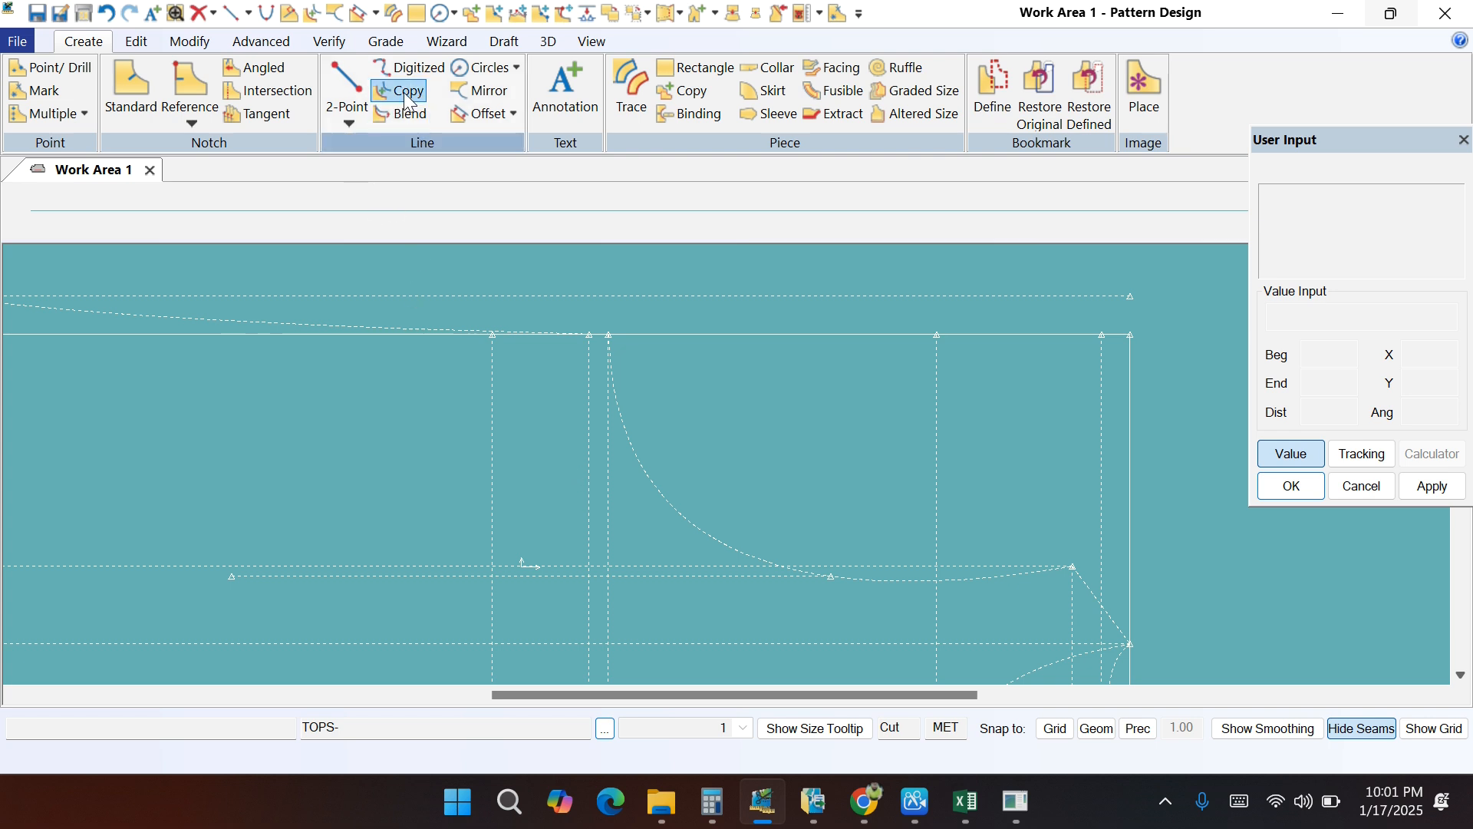
Step: In Pattern Design, use Adjust Length to extend the chest dart position line's upper end past the side seam curve
click(189, 42)
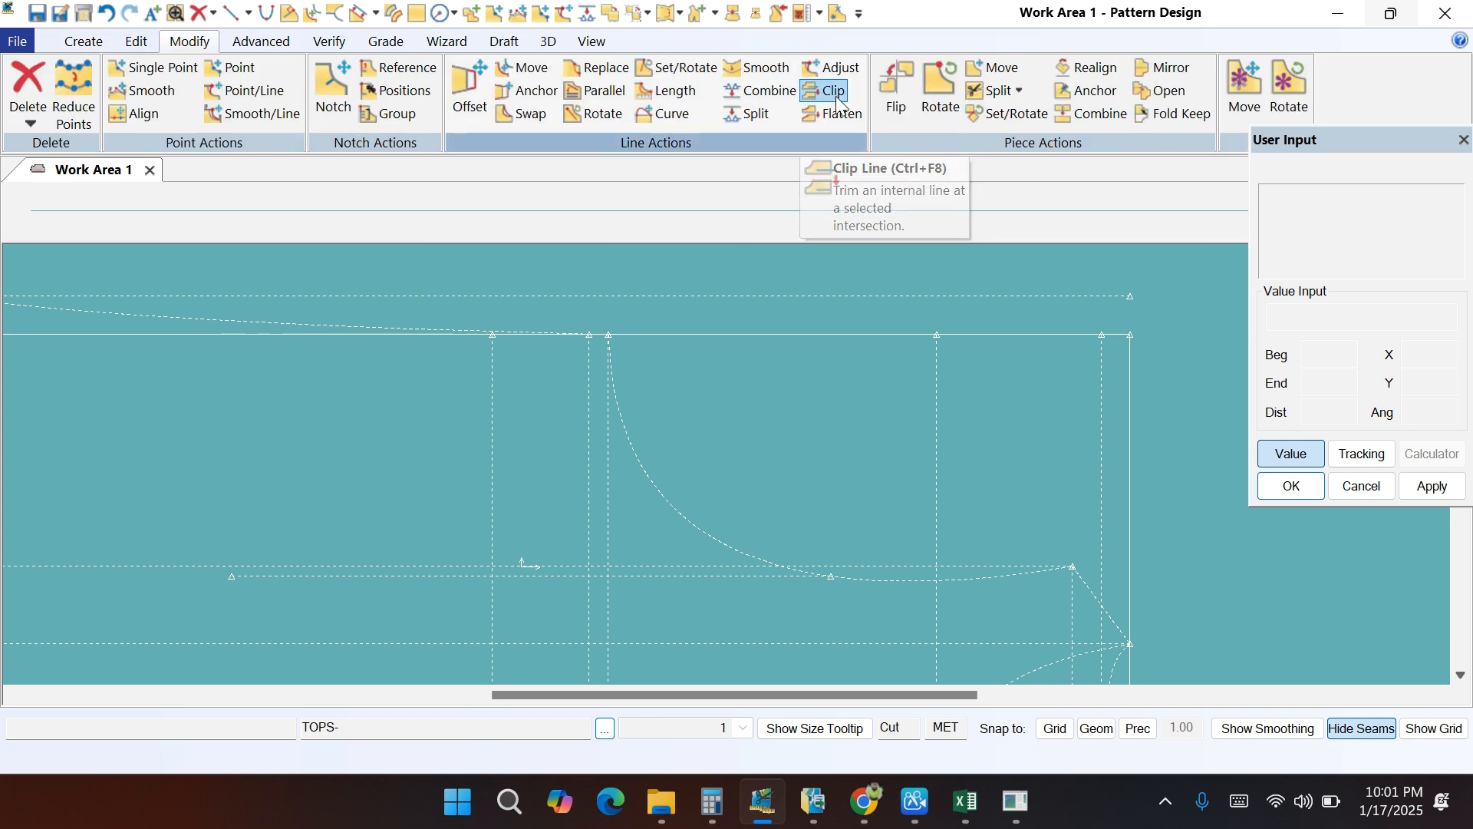
click(835, 70)
scroll(472, 334, up, 1)
click(496, 398)
click(496, 335)
click(496, 318)
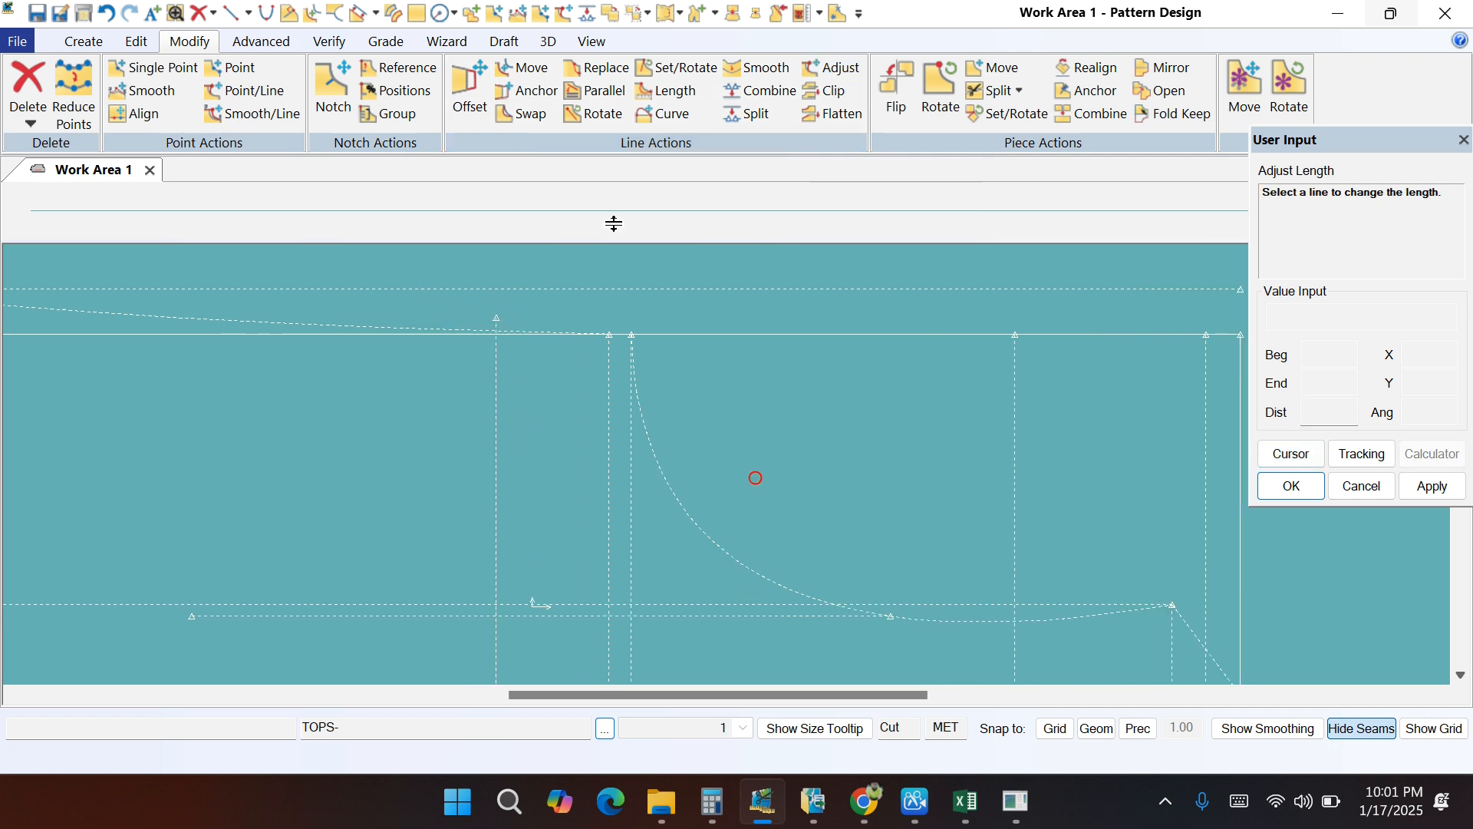
Step: Clip the extended chest dart position line at its intersection with the side seam curve
click(832, 91)
click(497, 366)
click(433, 329)
right_click(535, 389)
click(535, 390)
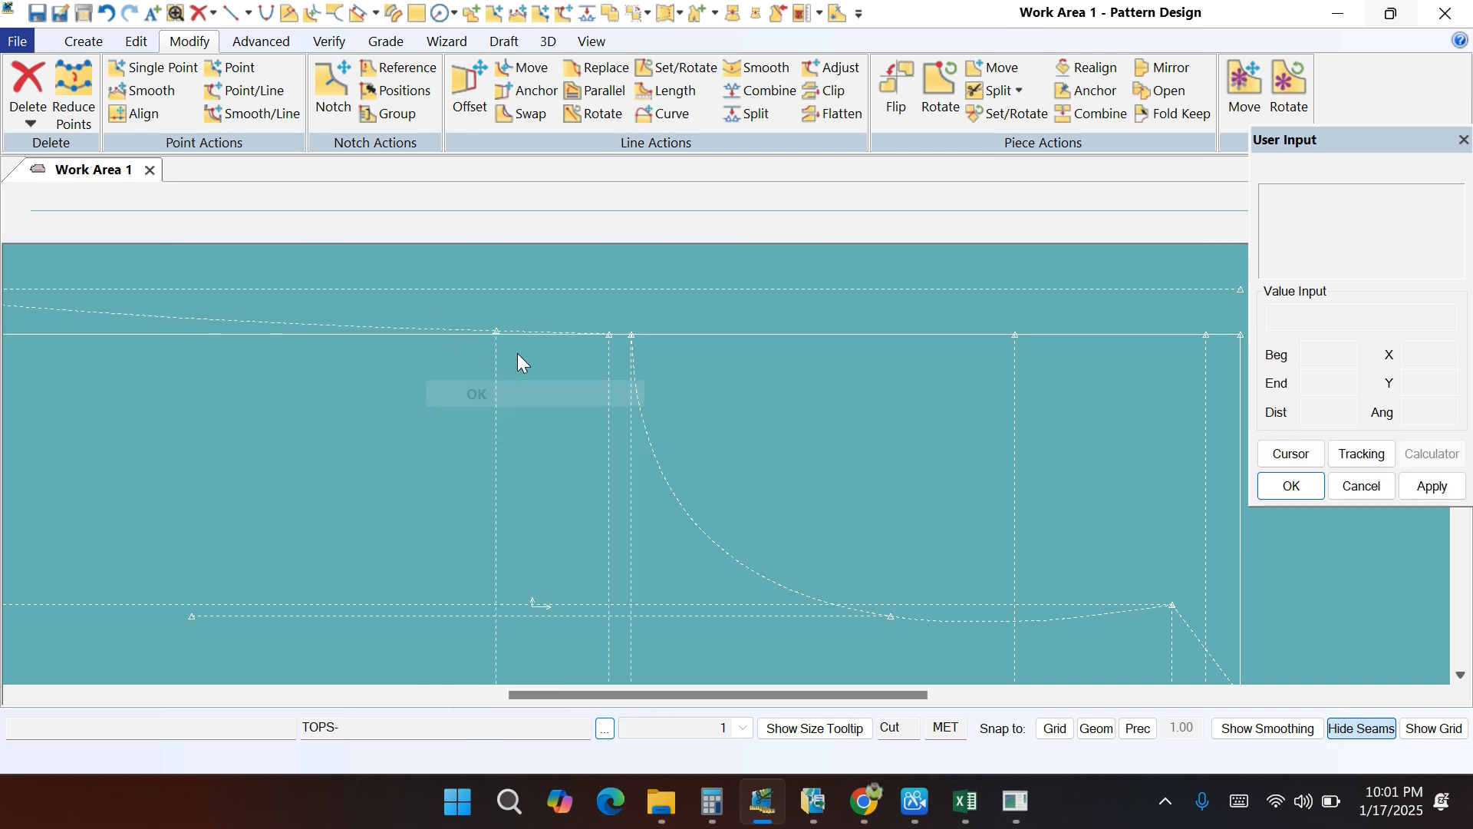
Step: Draw a 2-Point line from the dart position line's upper end to the chest dart end line, using a compass distance of 12.5
scroll(515, 284, down, 2)
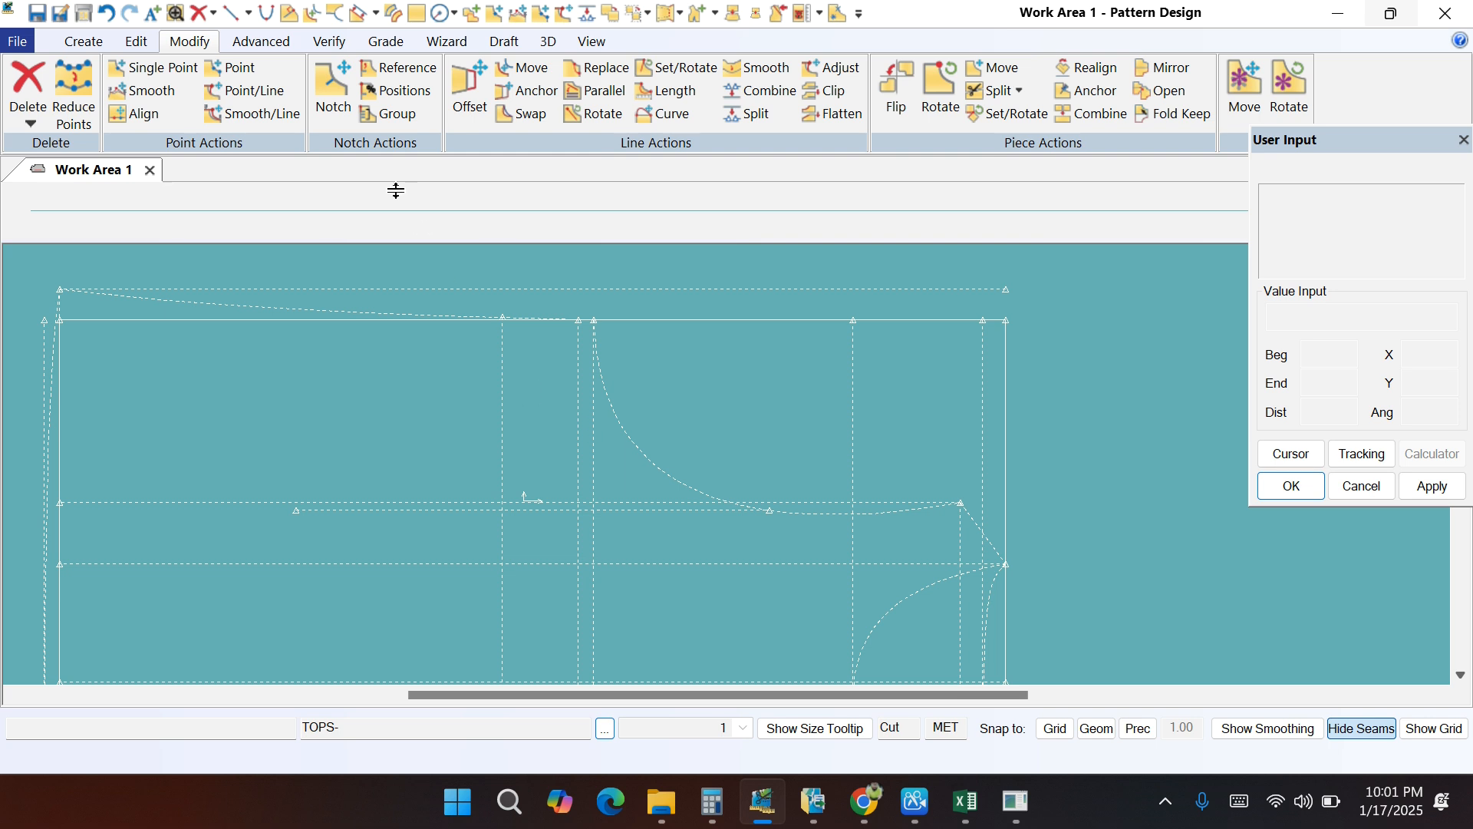
click(83, 41)
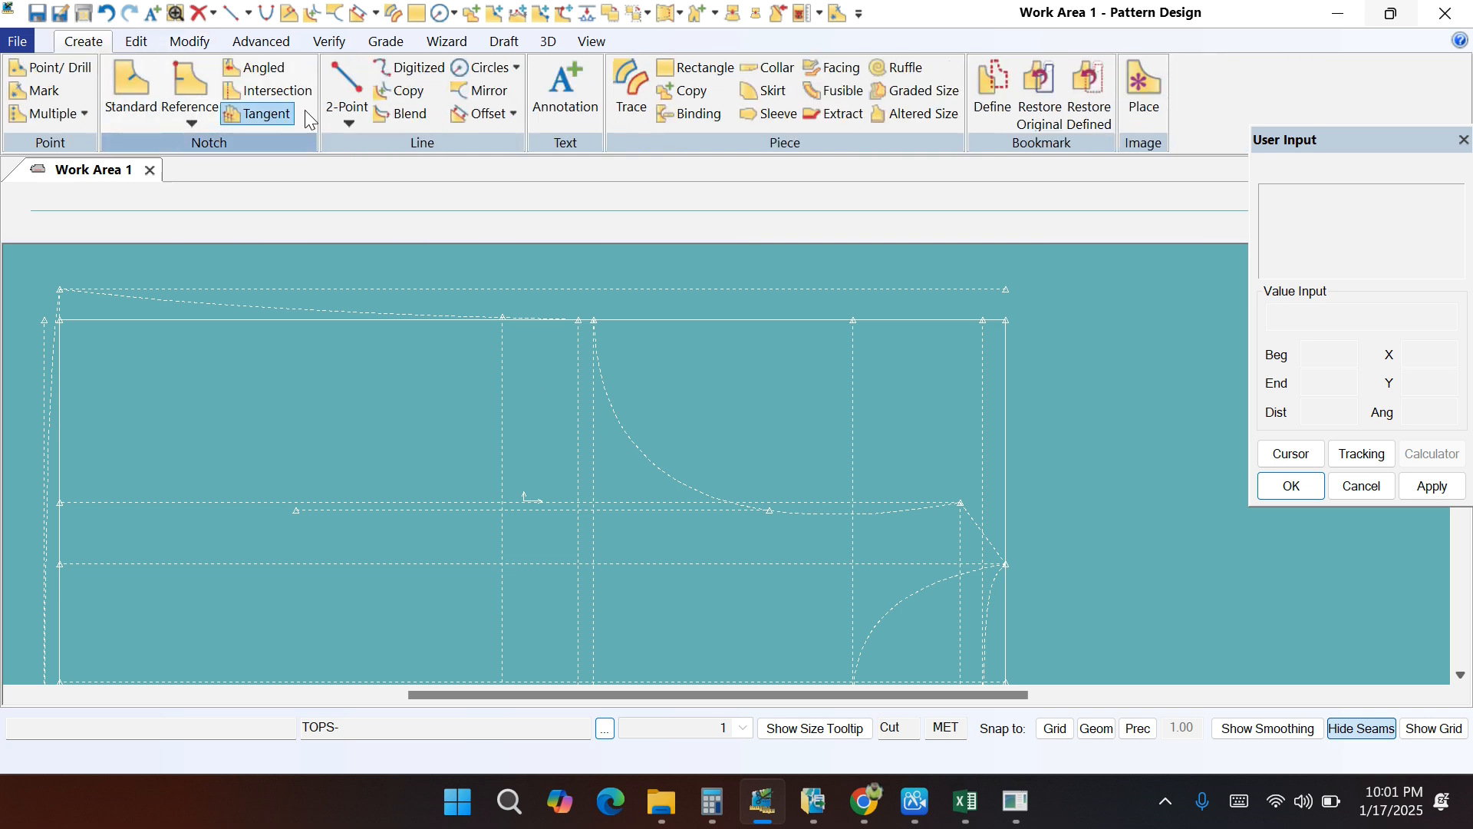
click(347, 98)
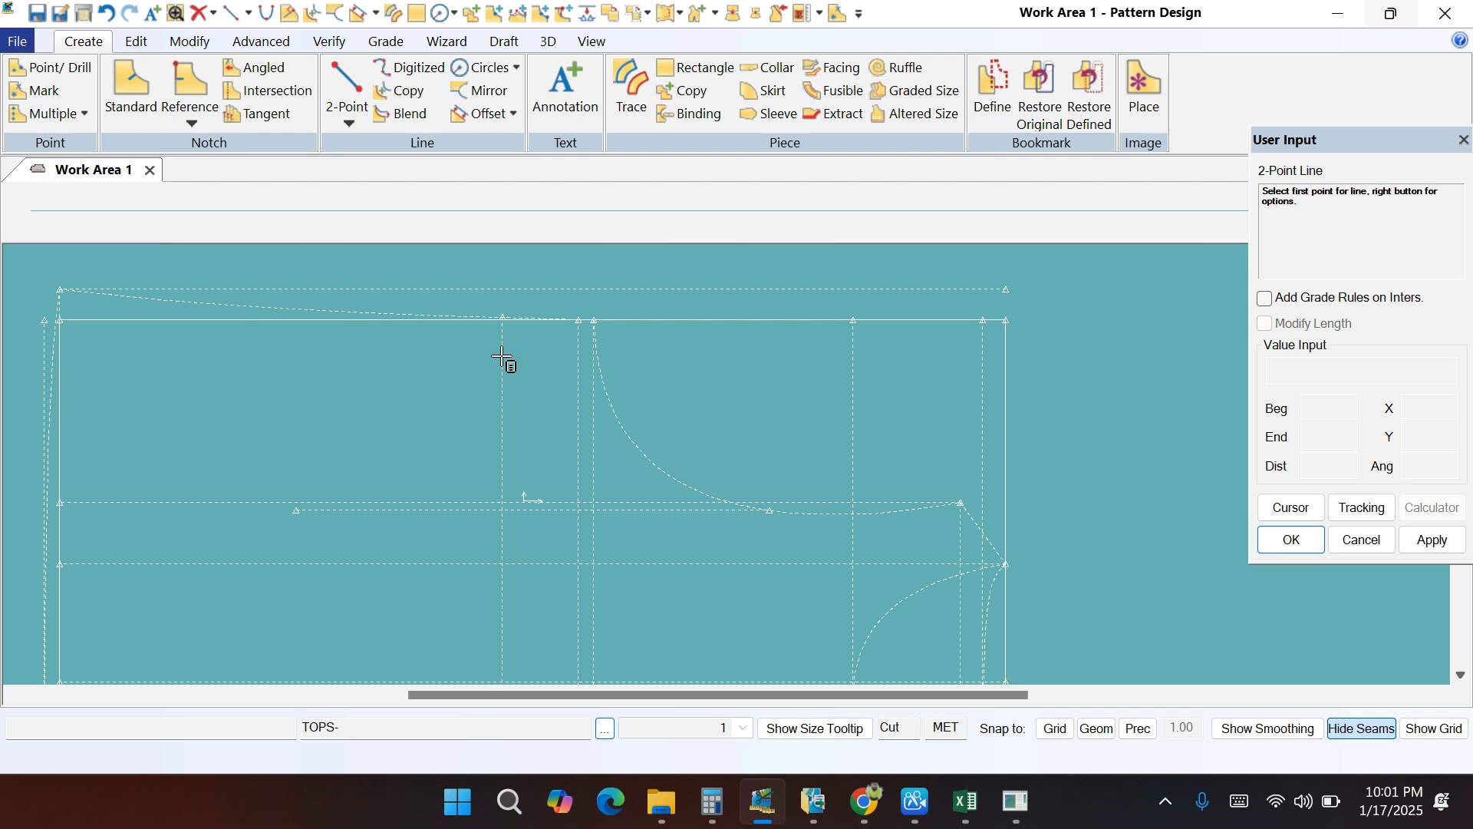
click(505, 315)
right_click(408, 377)
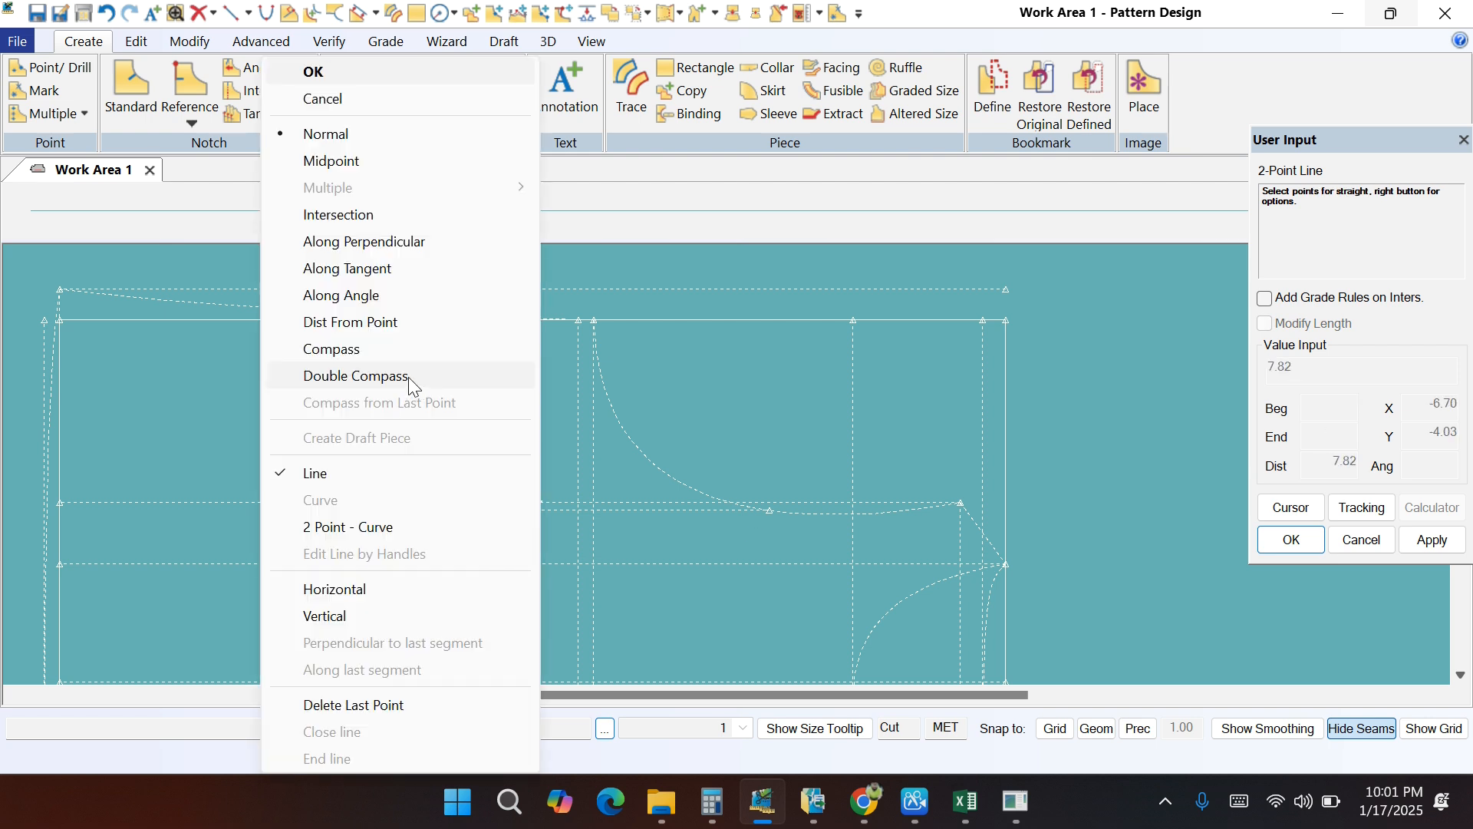
click(335, 350)
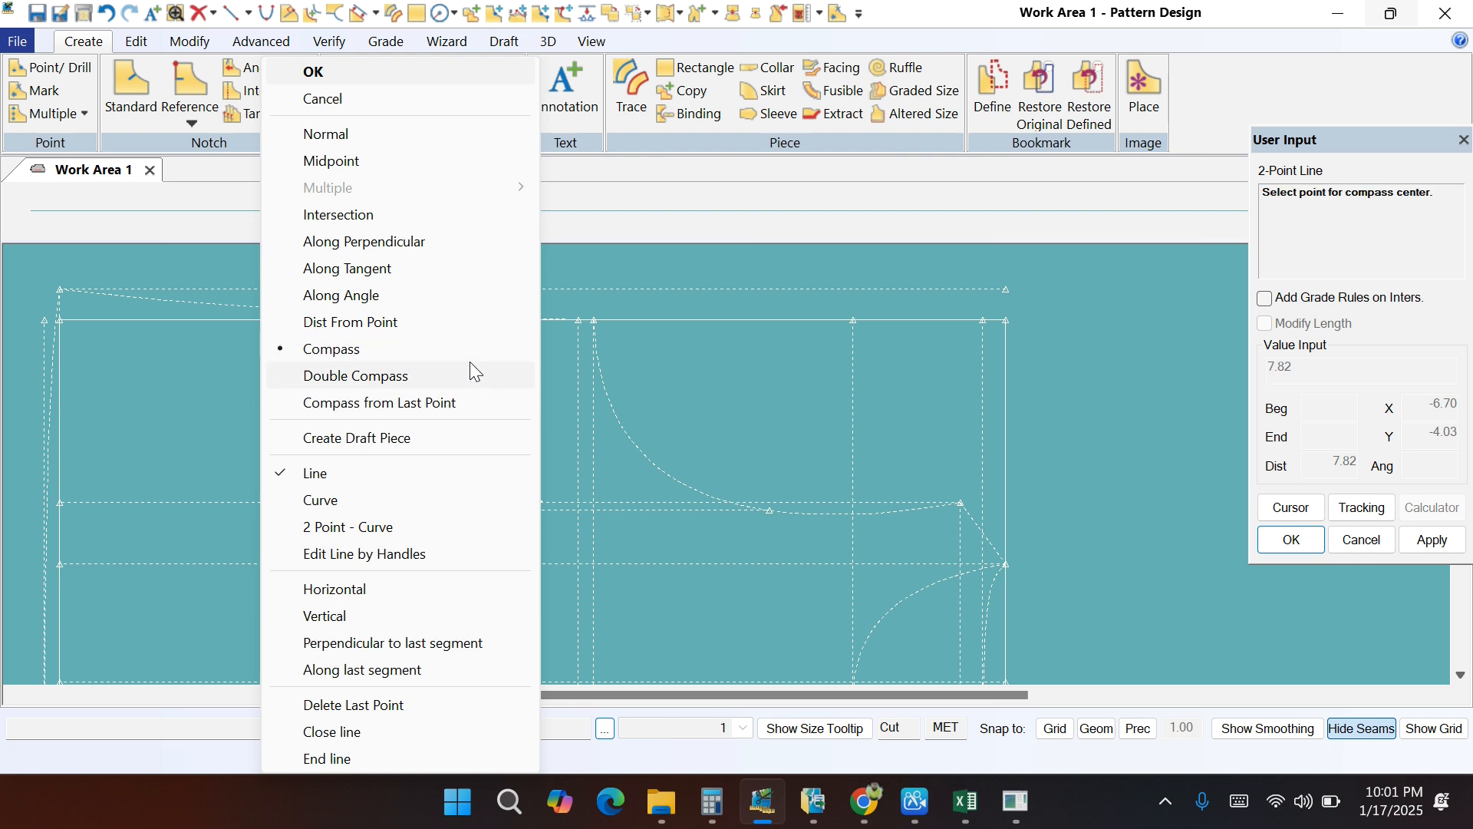
click(684, 367)
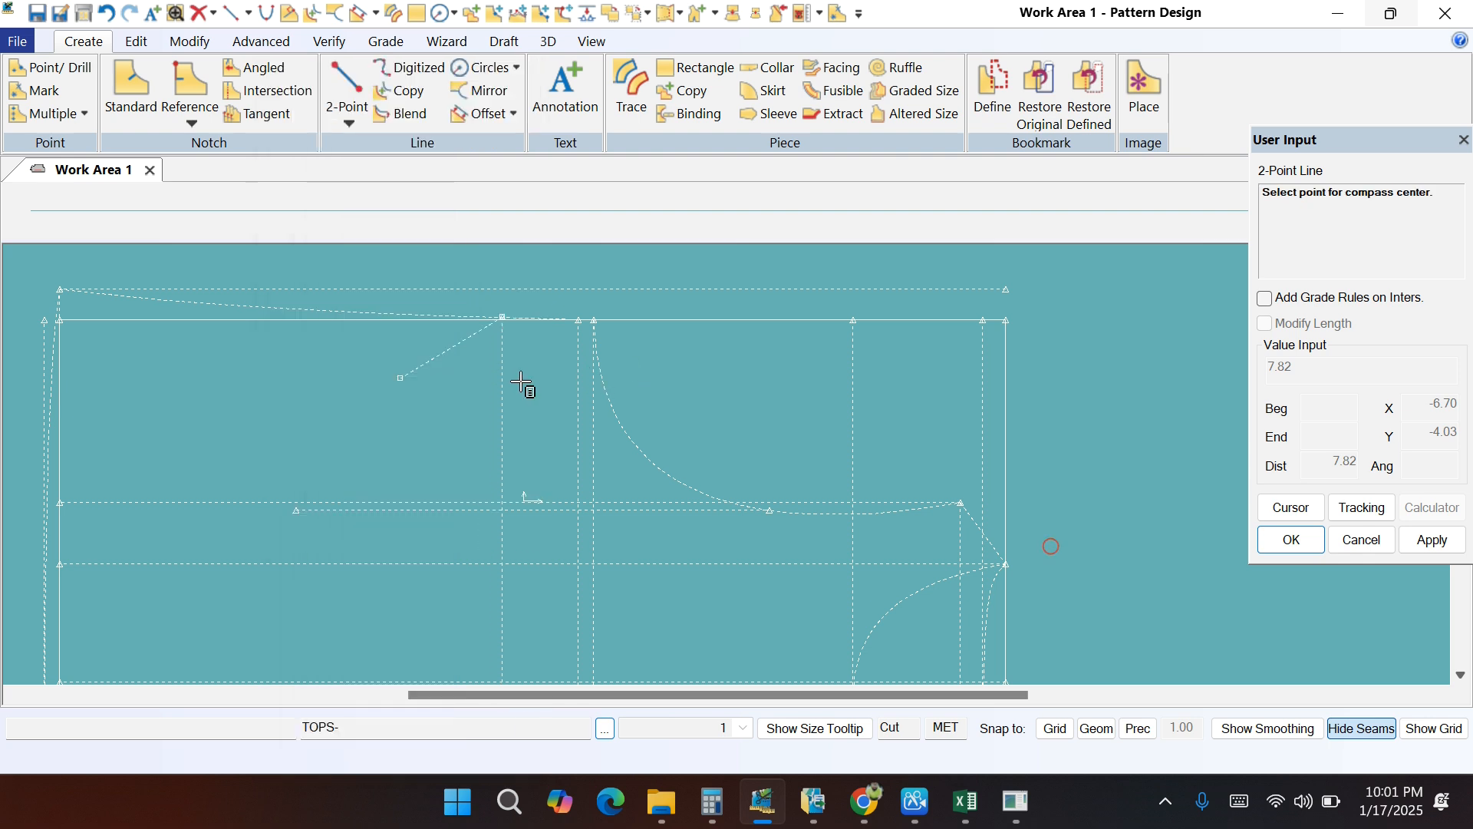
click(502, 310)
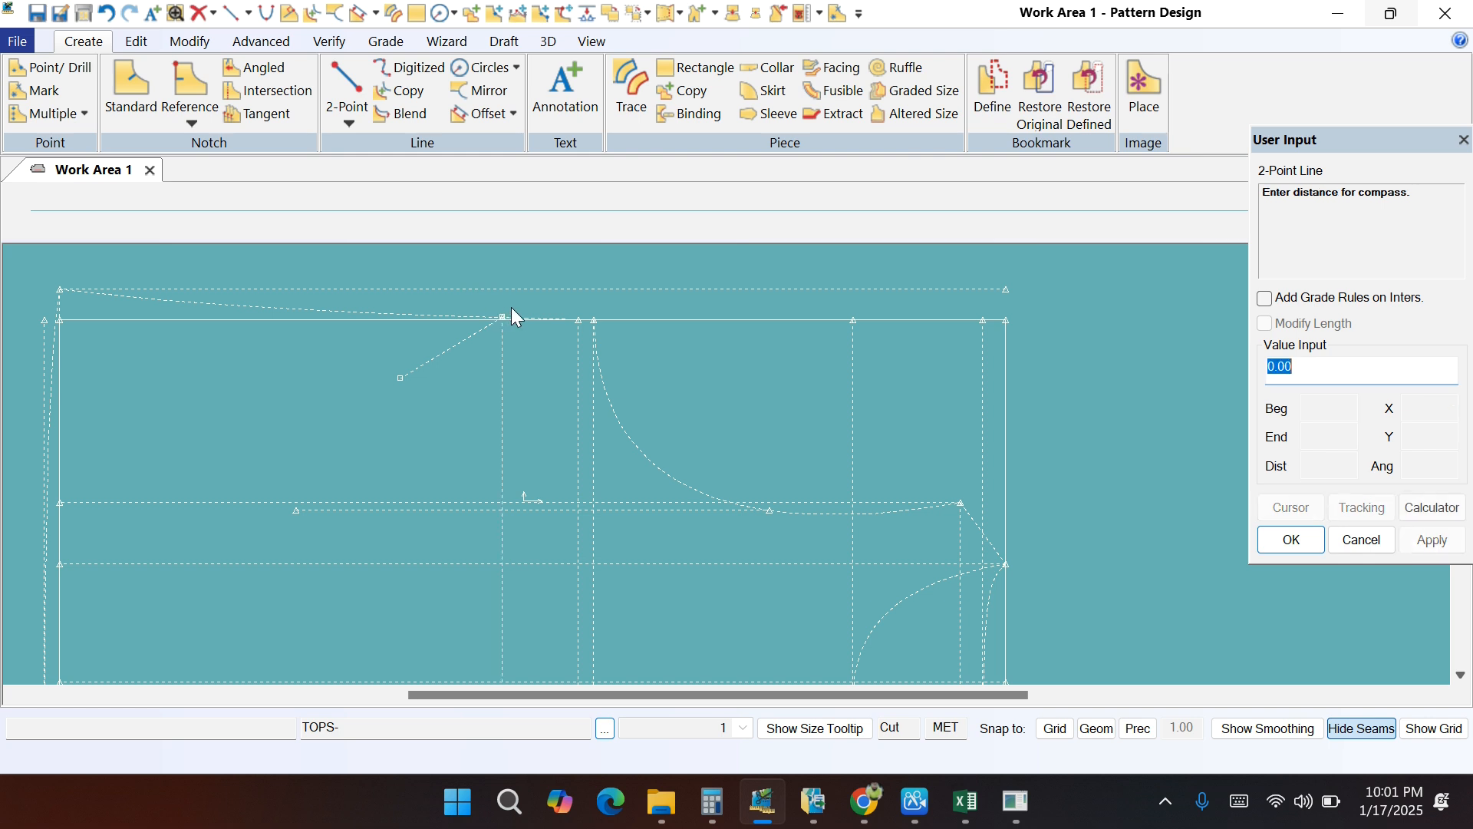
text(12.5)
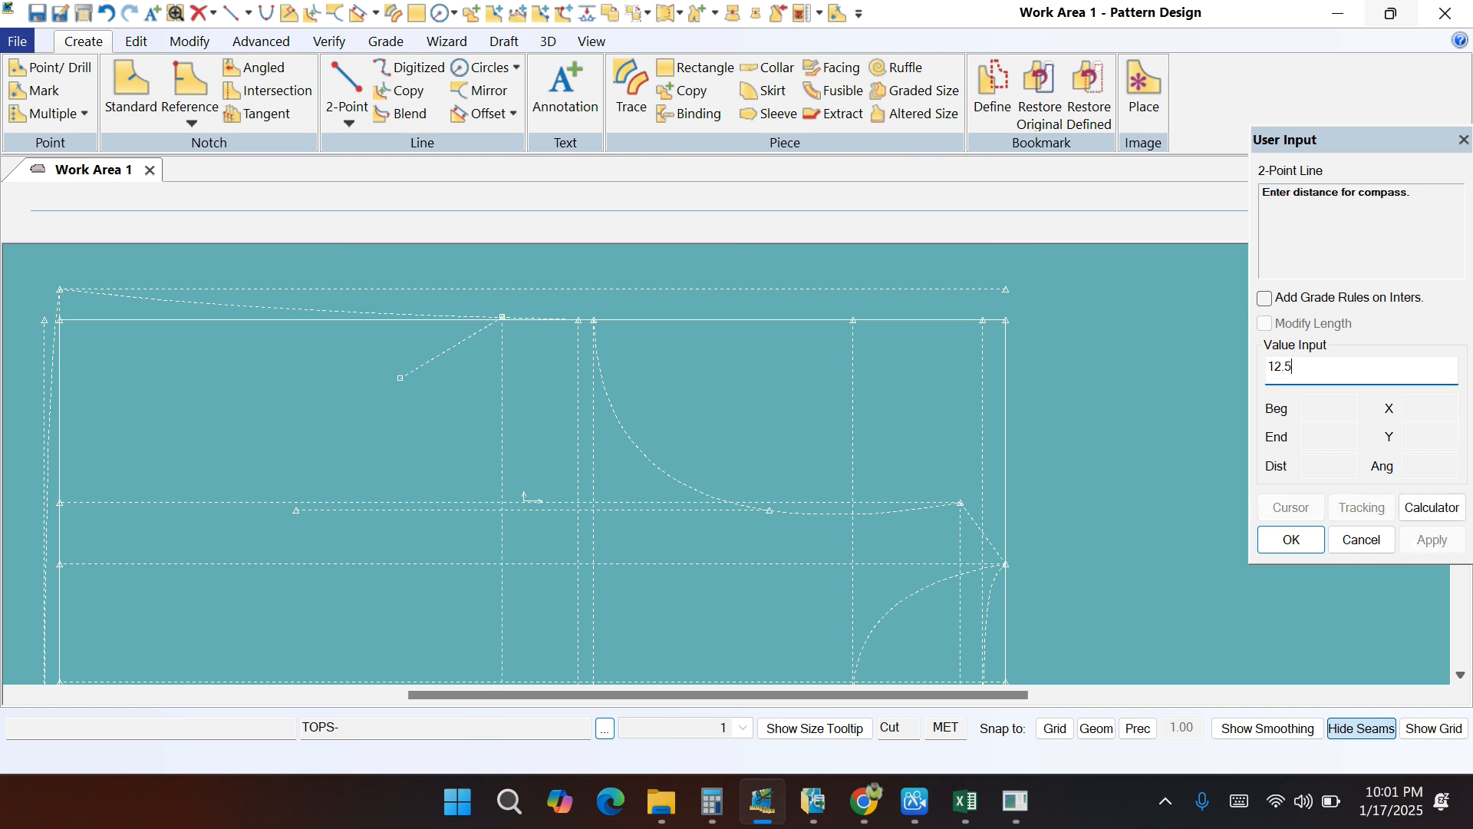
click(1291, 538)
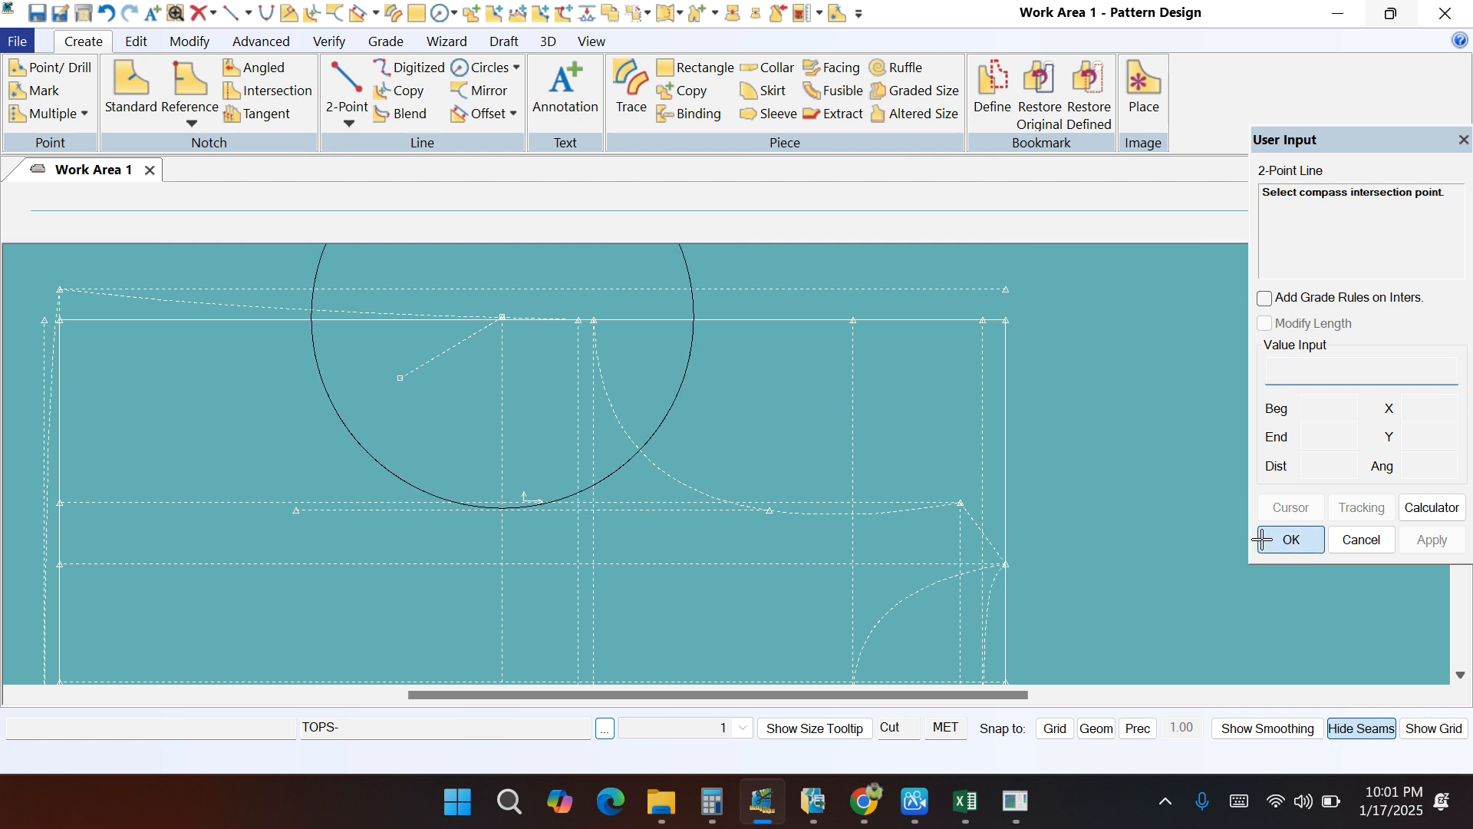
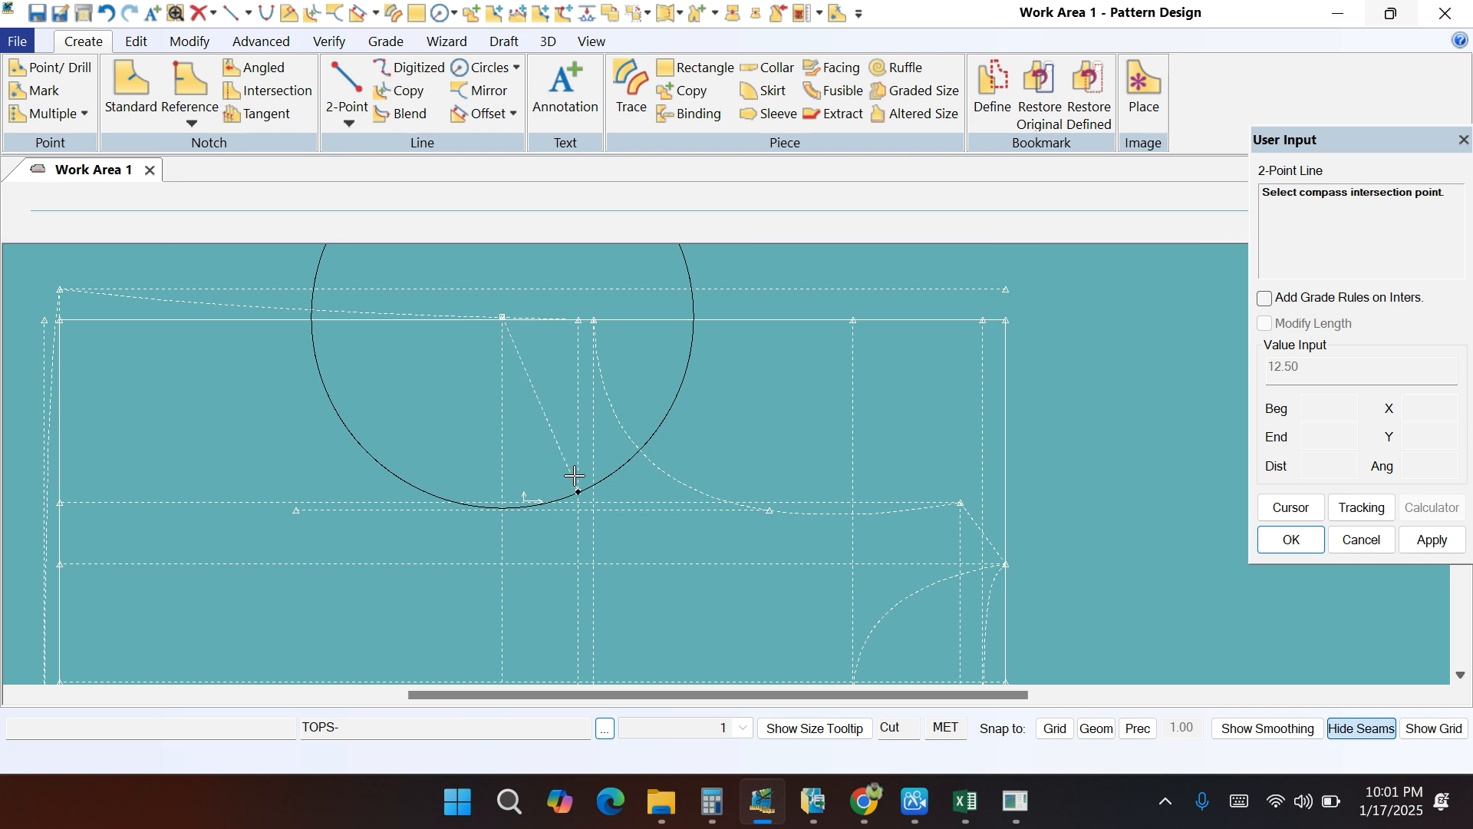
right_click(574, 486)
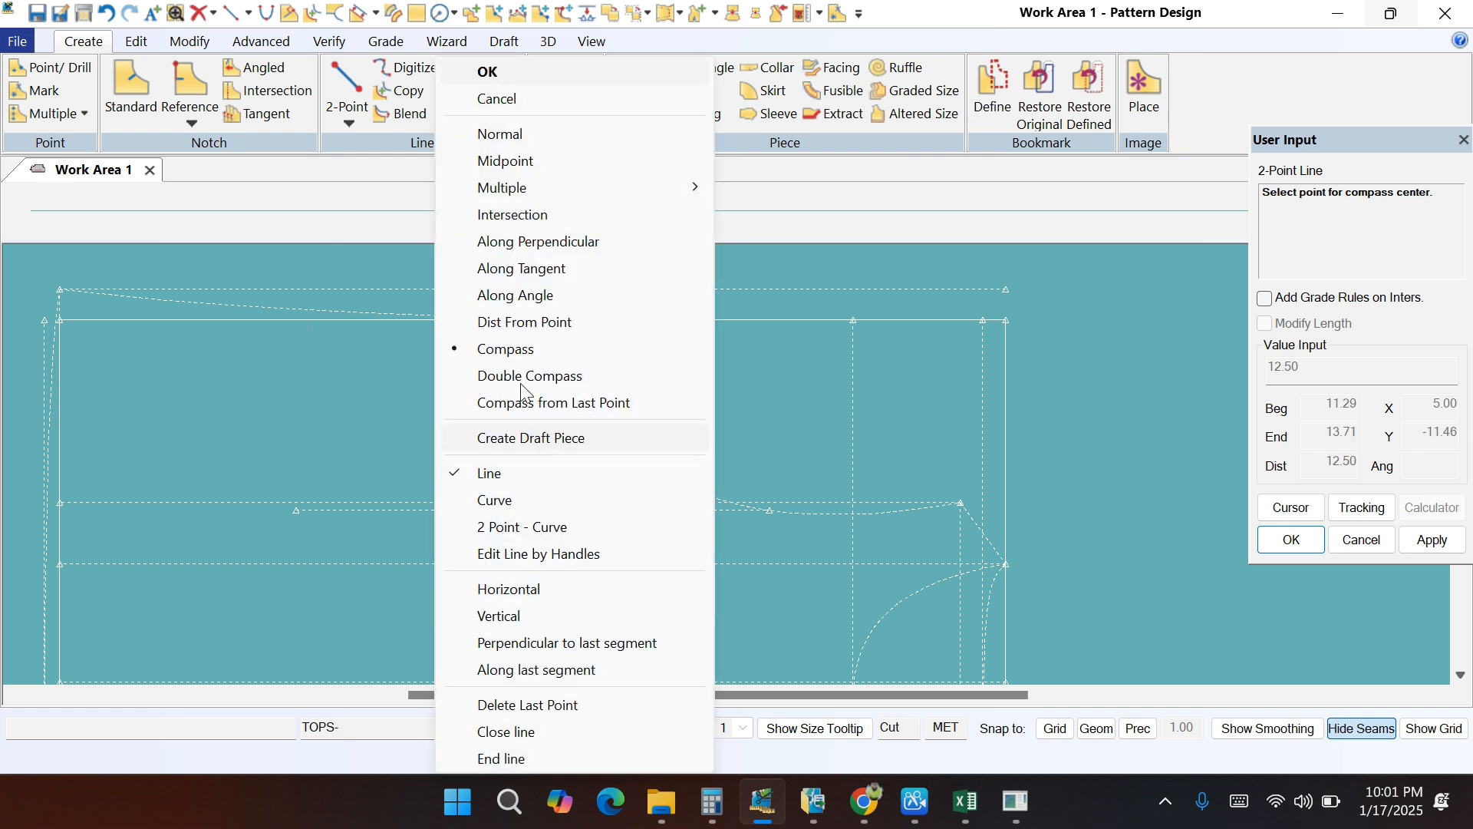
click(488, 67)
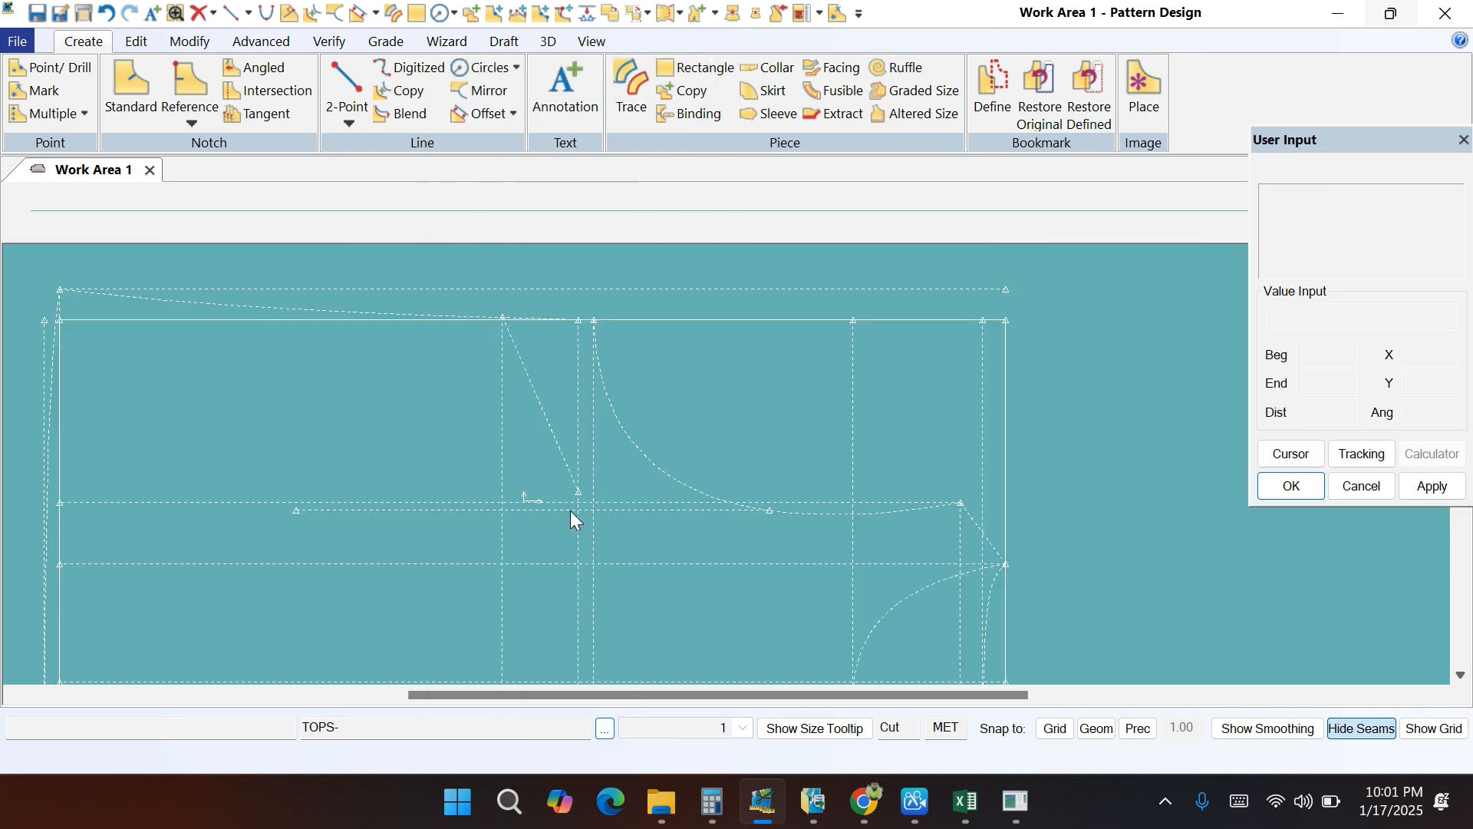
Step: Measure the line length of the slanted chest dart line
click(329, 41)
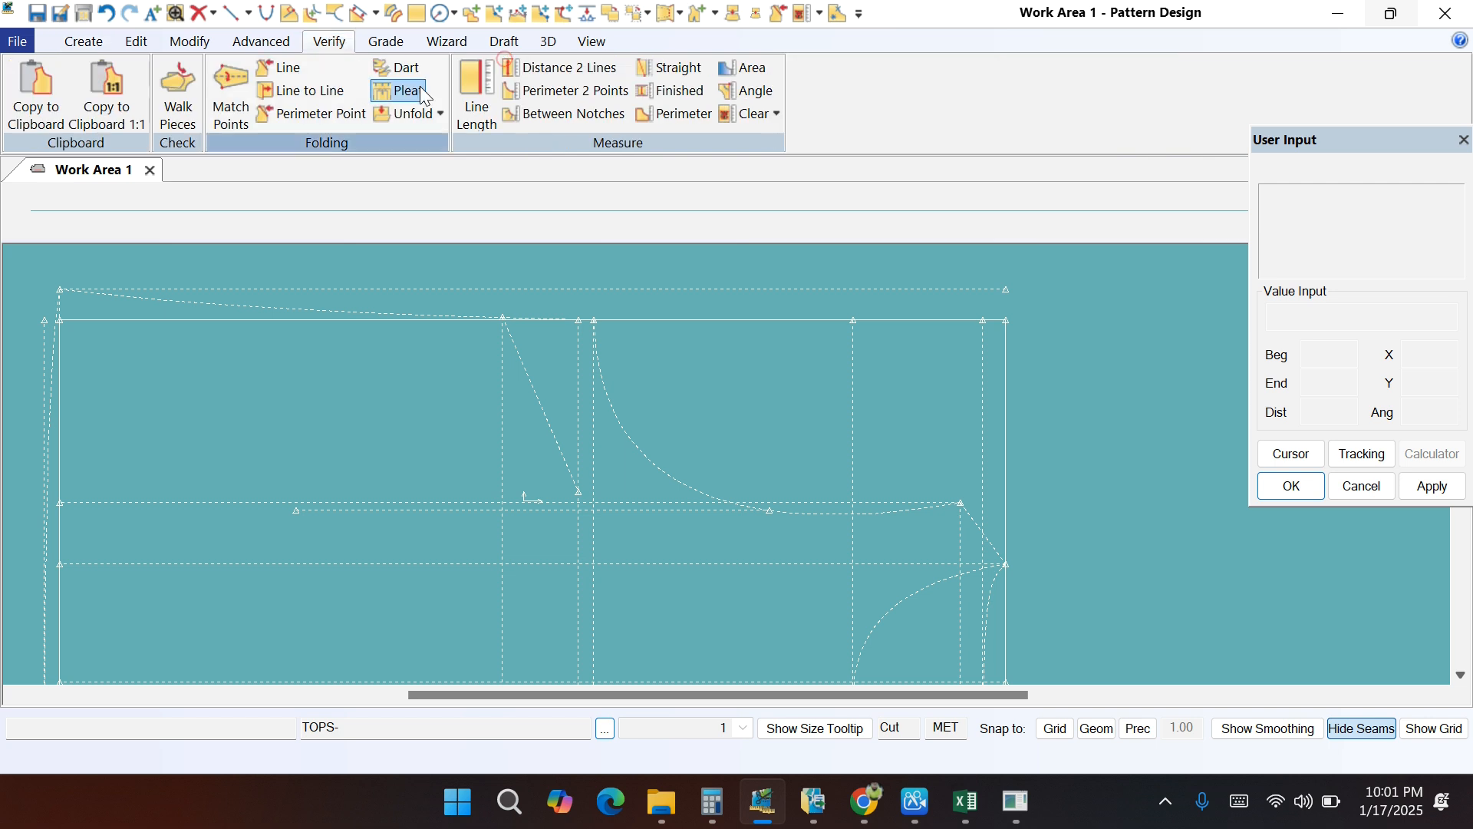
click(466, 85)
click(551, 428)
right_click(456, 389)
click(455, 387)
scroll(503, 386, up, 2)
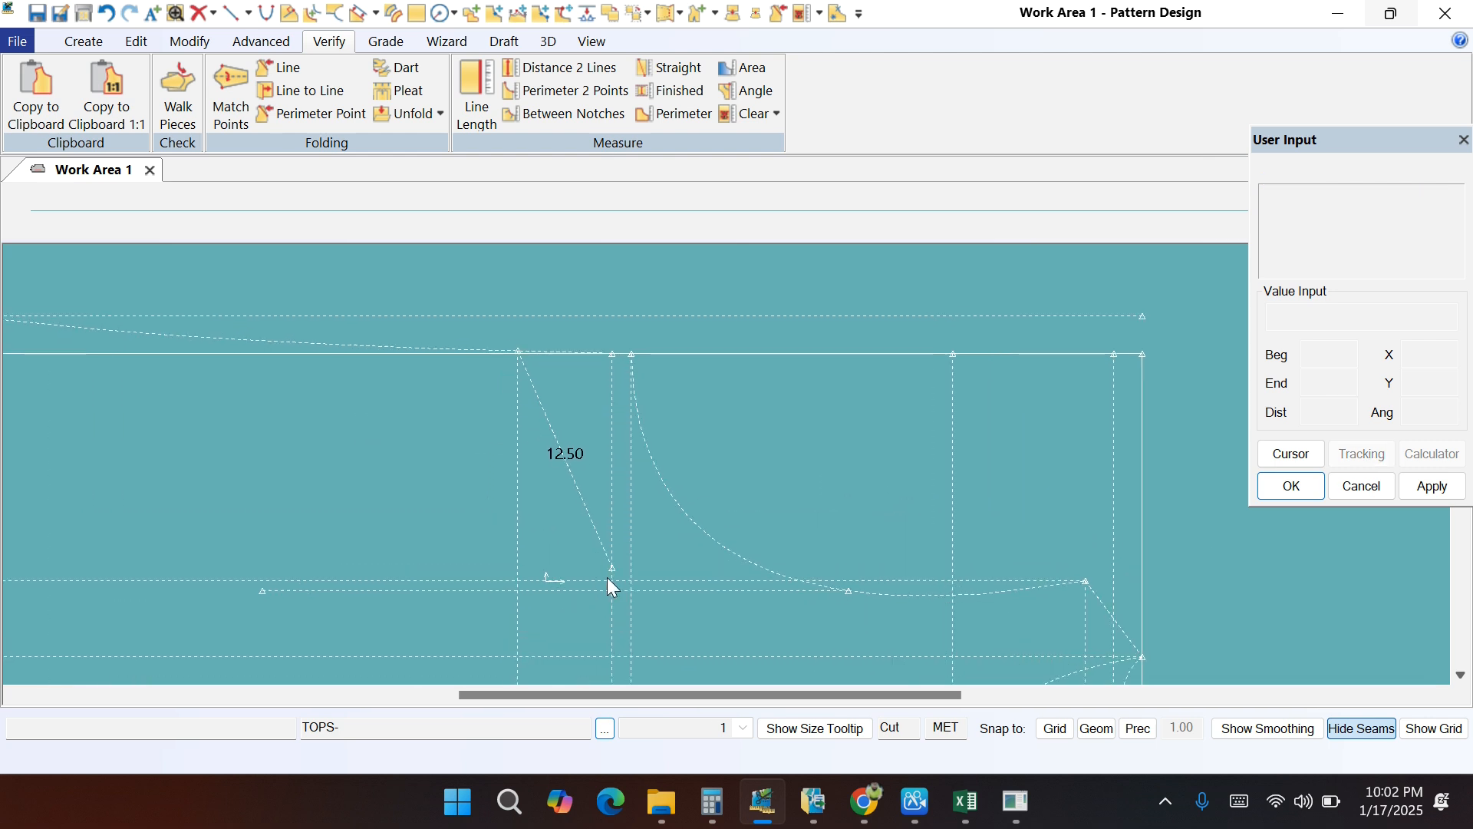
Step: In Excel, highlight the chest dart length row in yellow, and return to line modification in Pattern Design
click(966, 801)
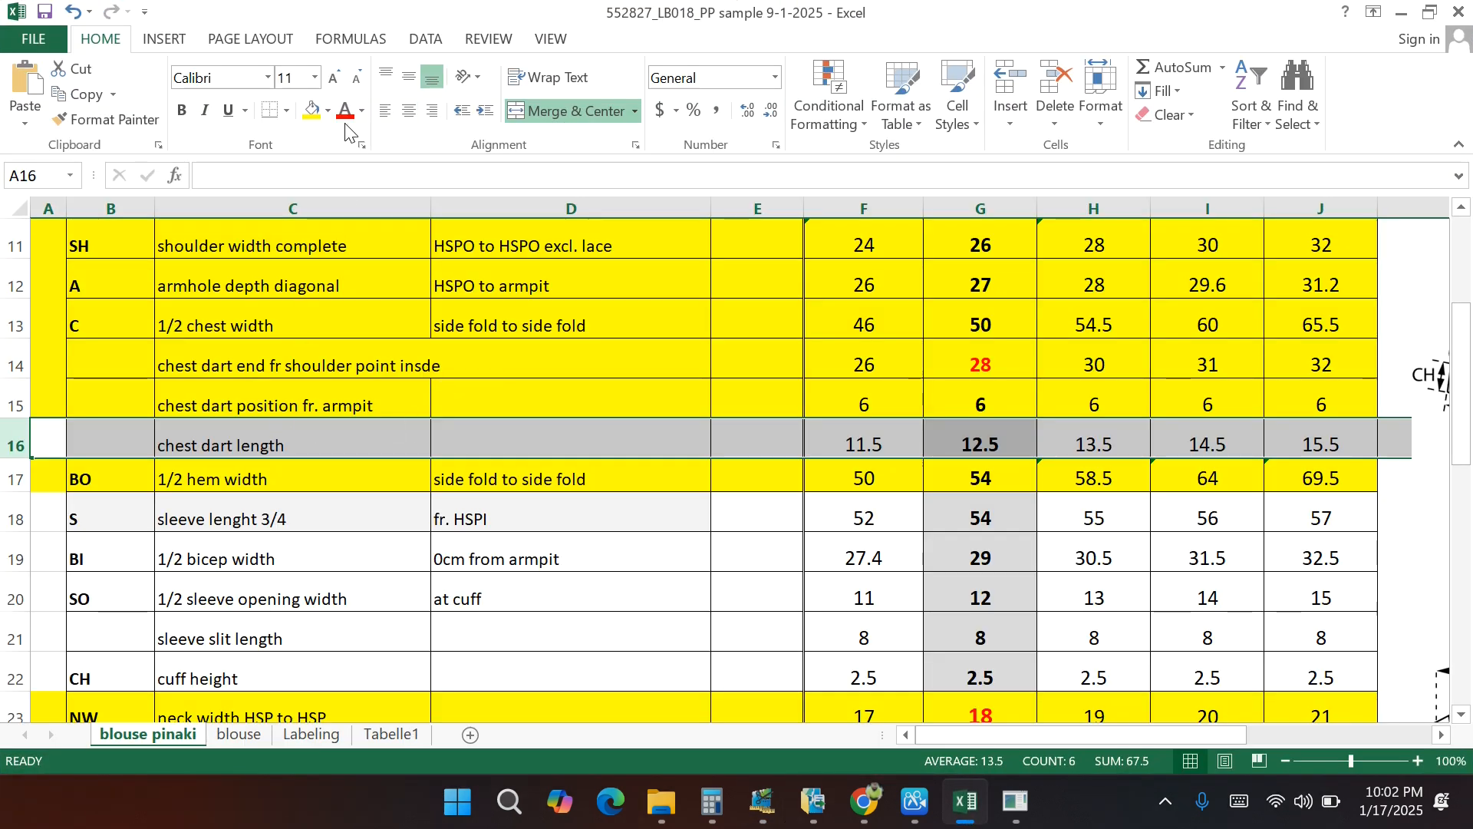
click(309, 115)
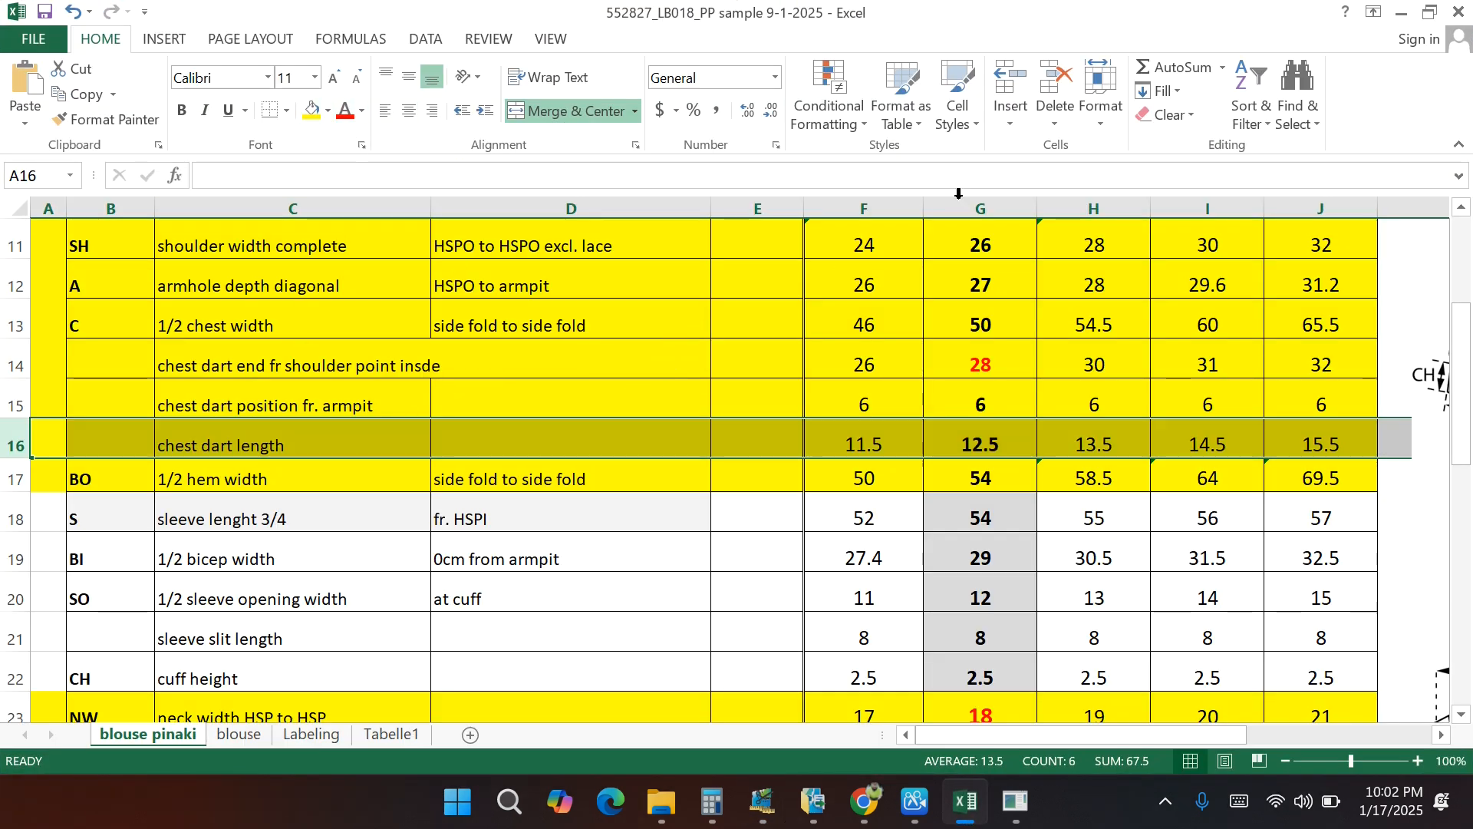
click(1400, 13)
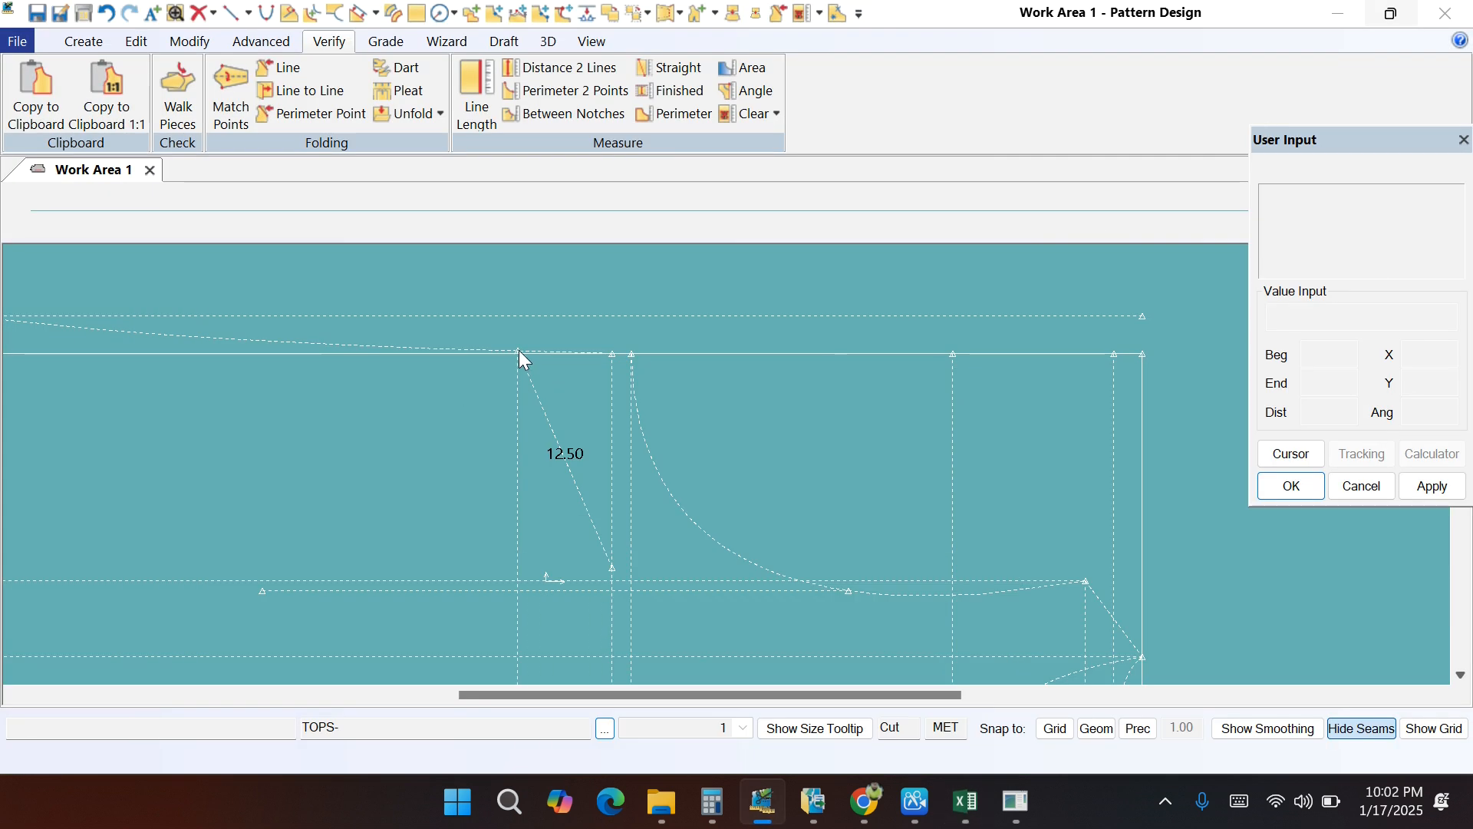
scroll(537, 351, up, 3)
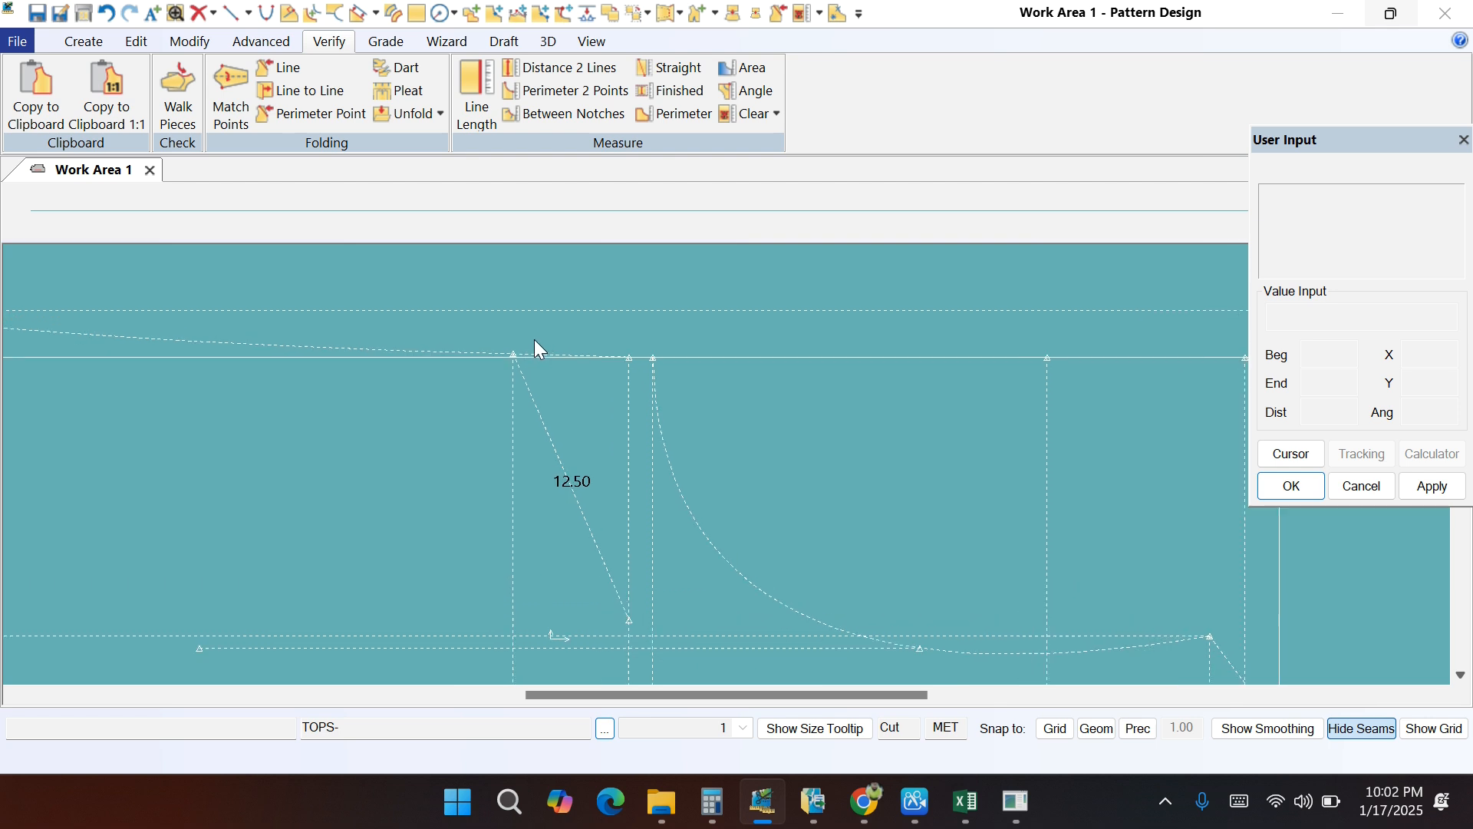
click(164, 47)
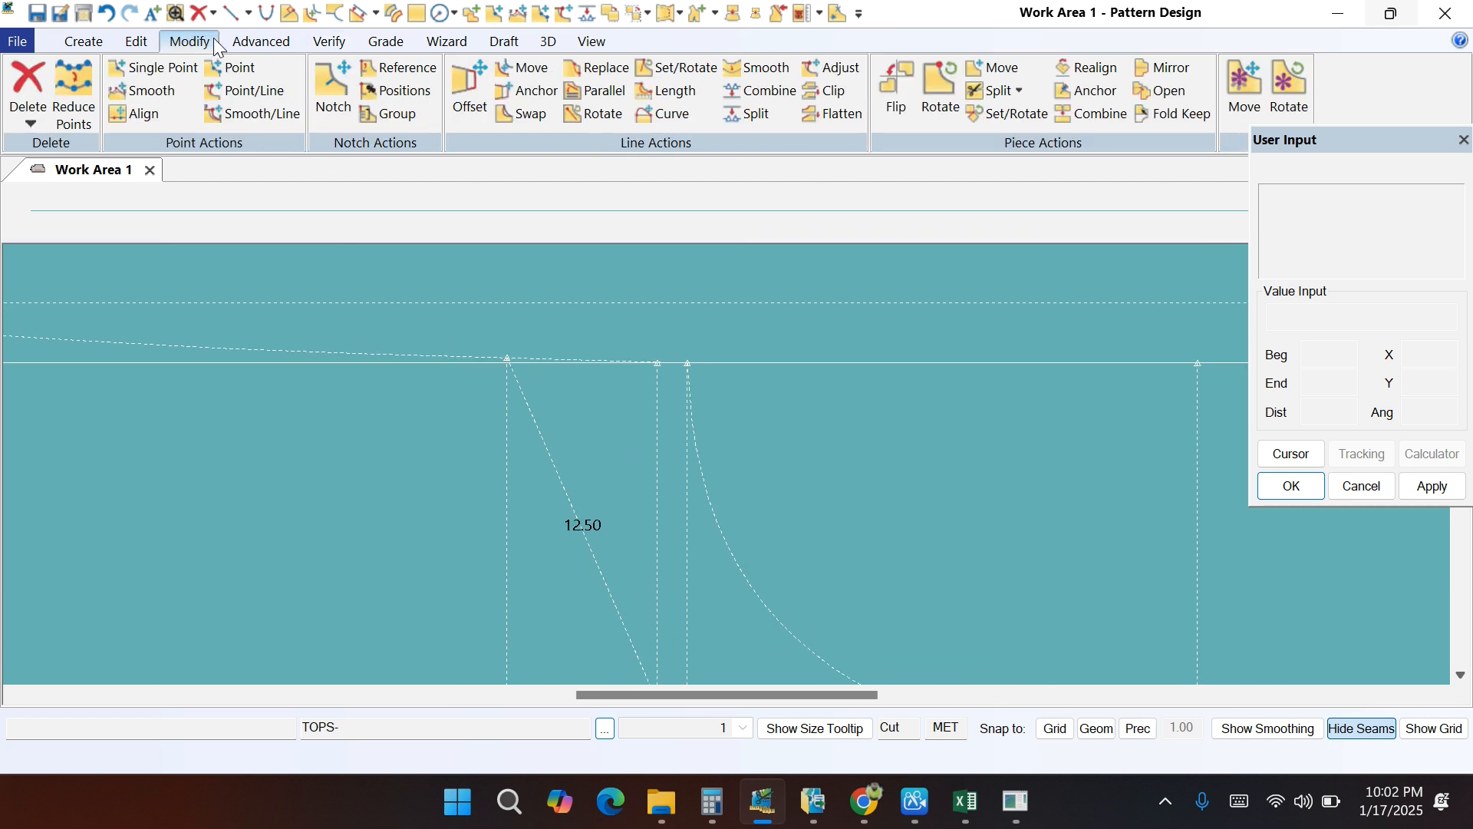
Step: Split the side seam curve at its intersection with the chest dart position line
click(749, 113)
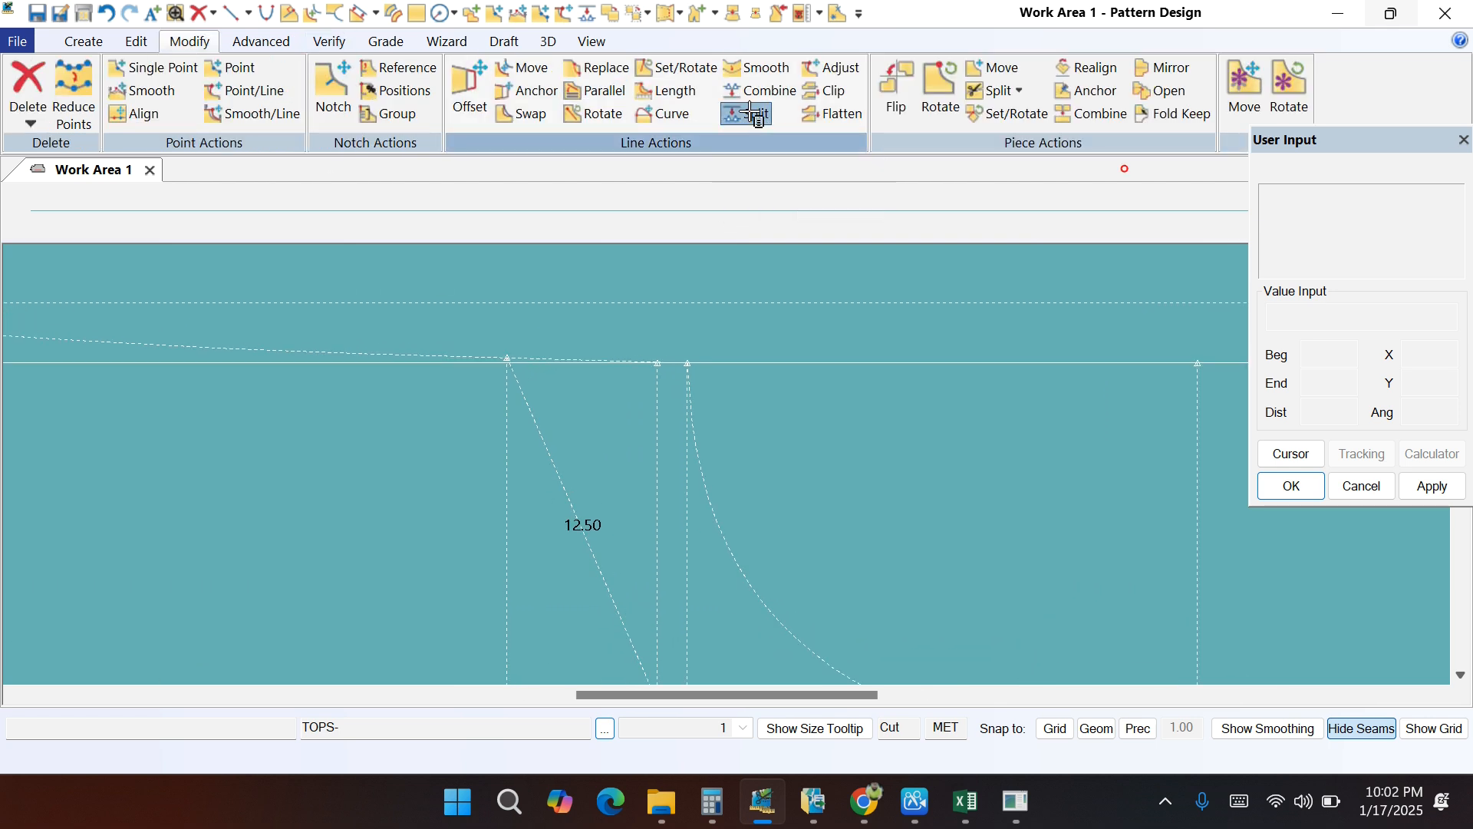
right_click(563, 295)
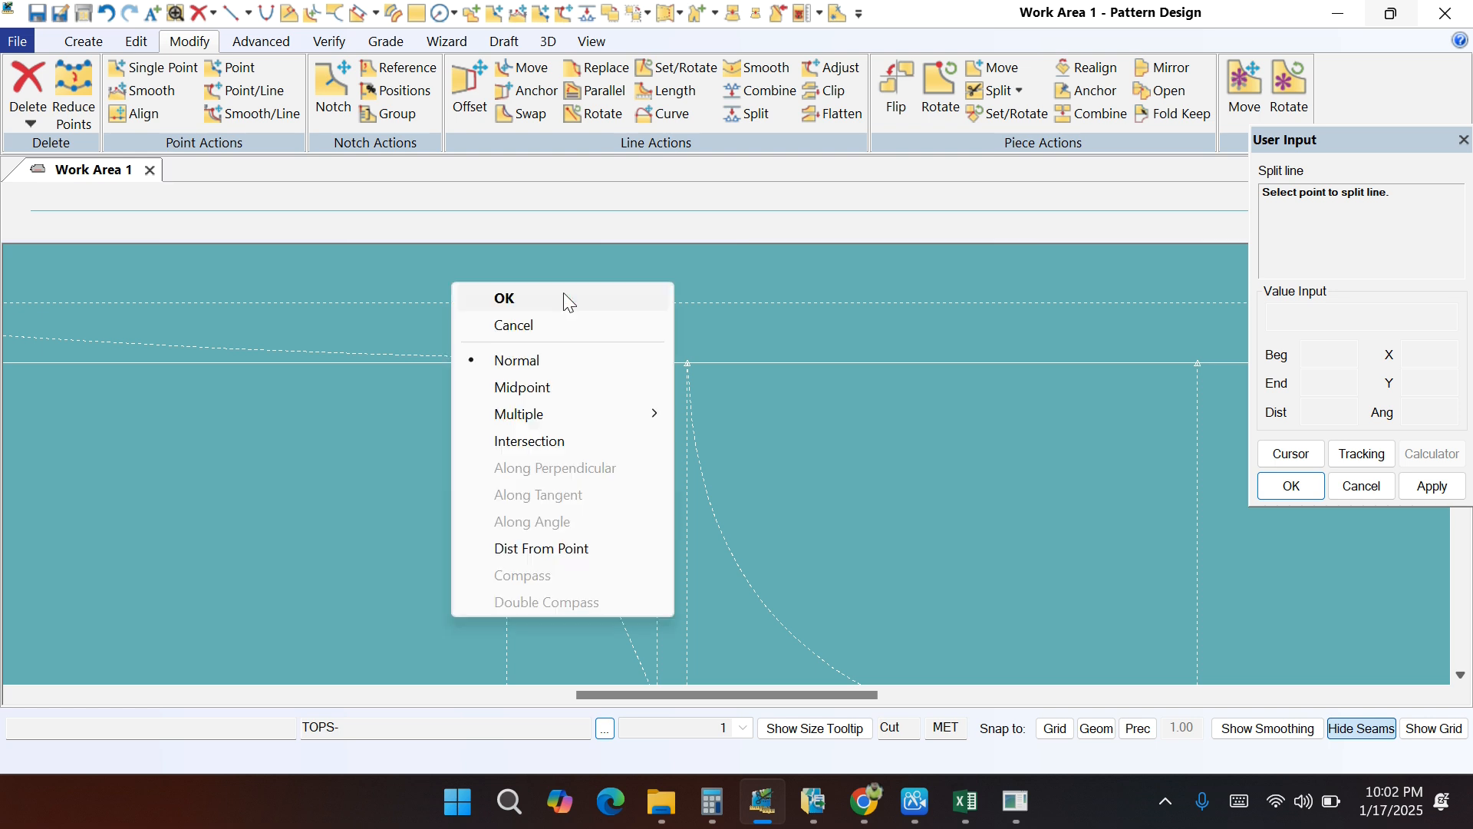
click(532, 440)
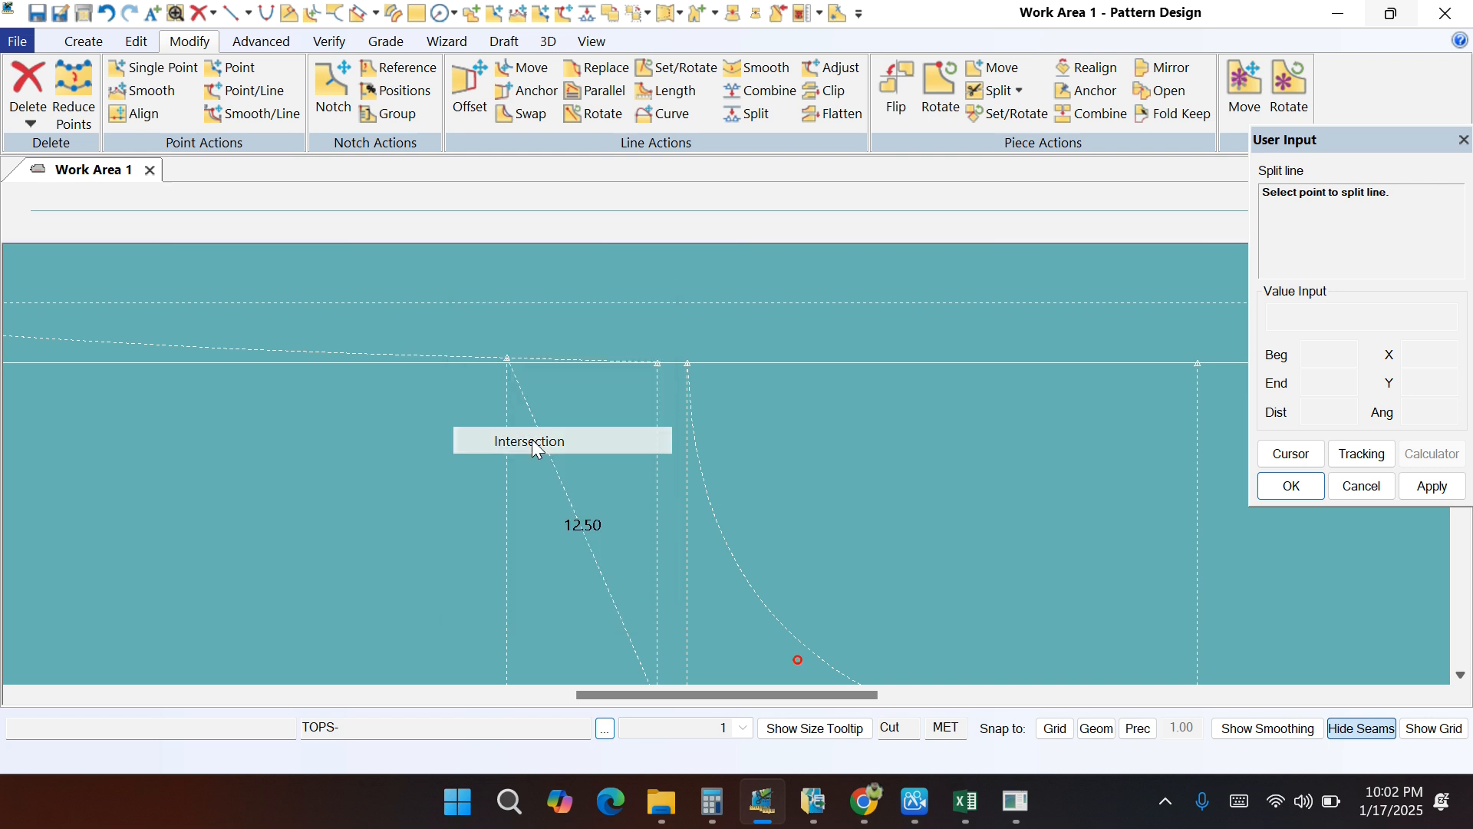
click(499, 654)
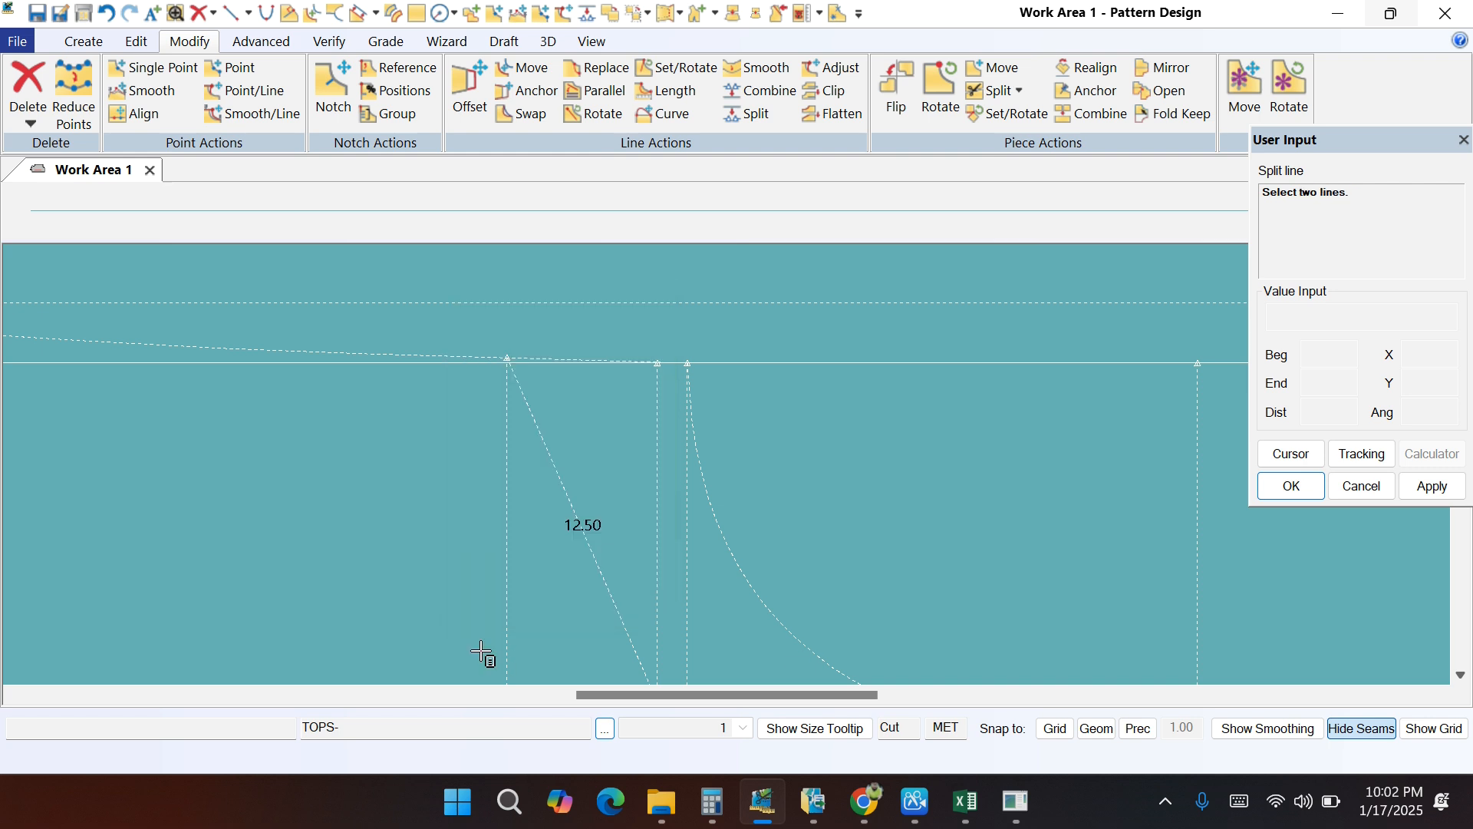
click(507, 571)
right_click(479, 357)
click(497, 360)
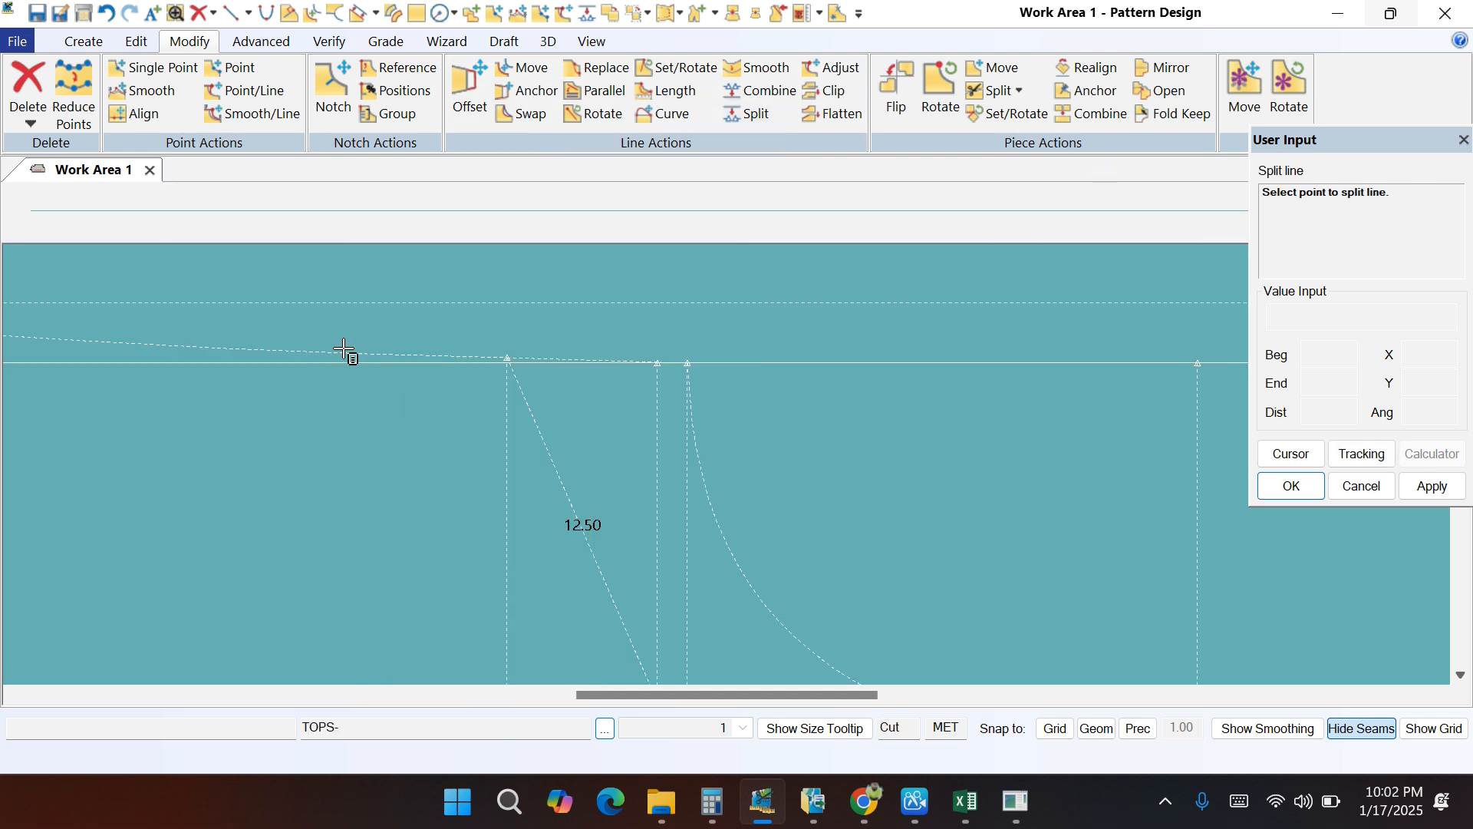
click(517, 349)
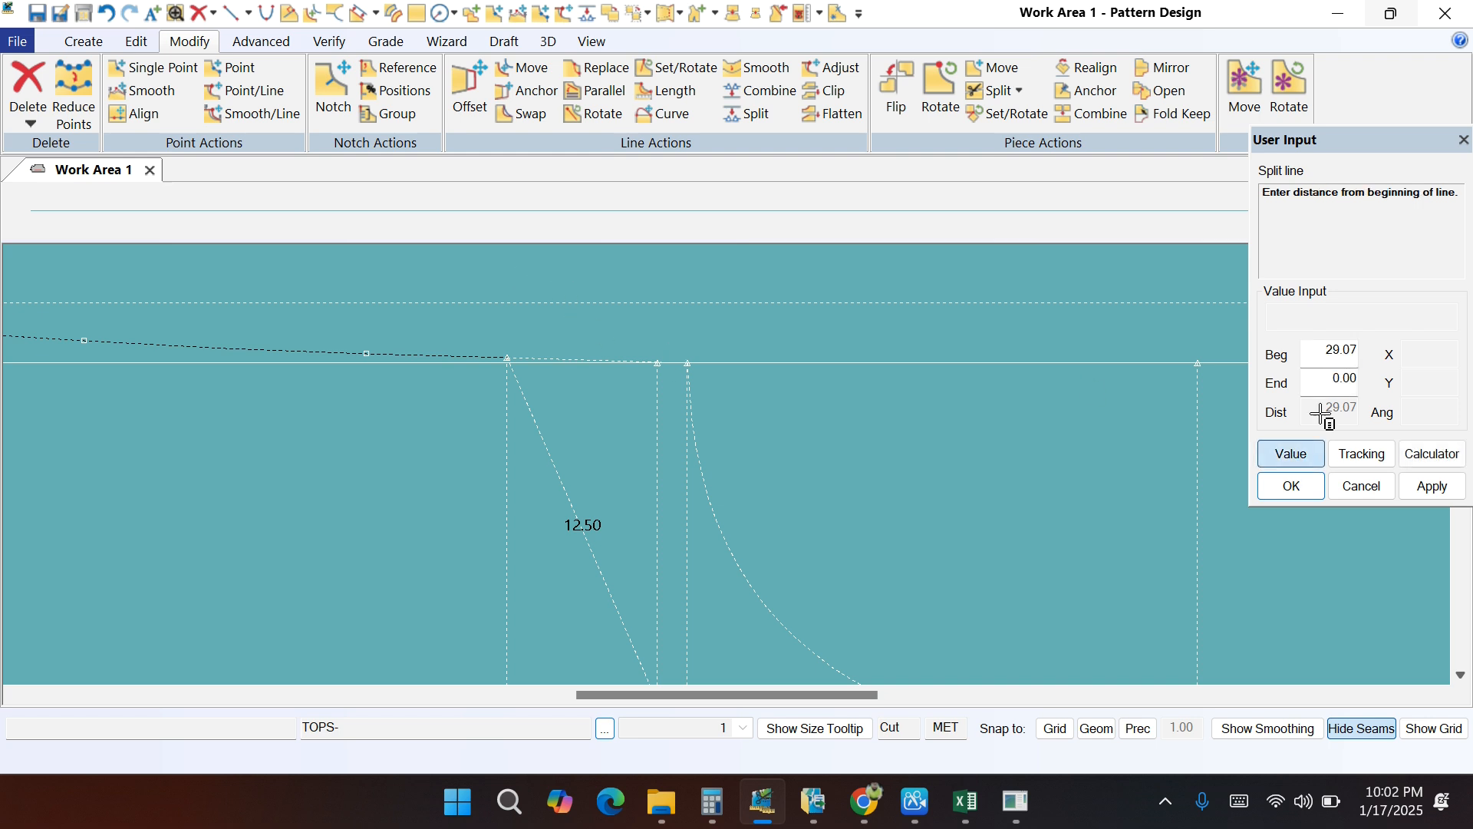
click(1373, 485)
Step: Split the side seam segment between the dart position point and the armhole 1.6 from the segment's beginning
scroll(535, 367, down, 1)
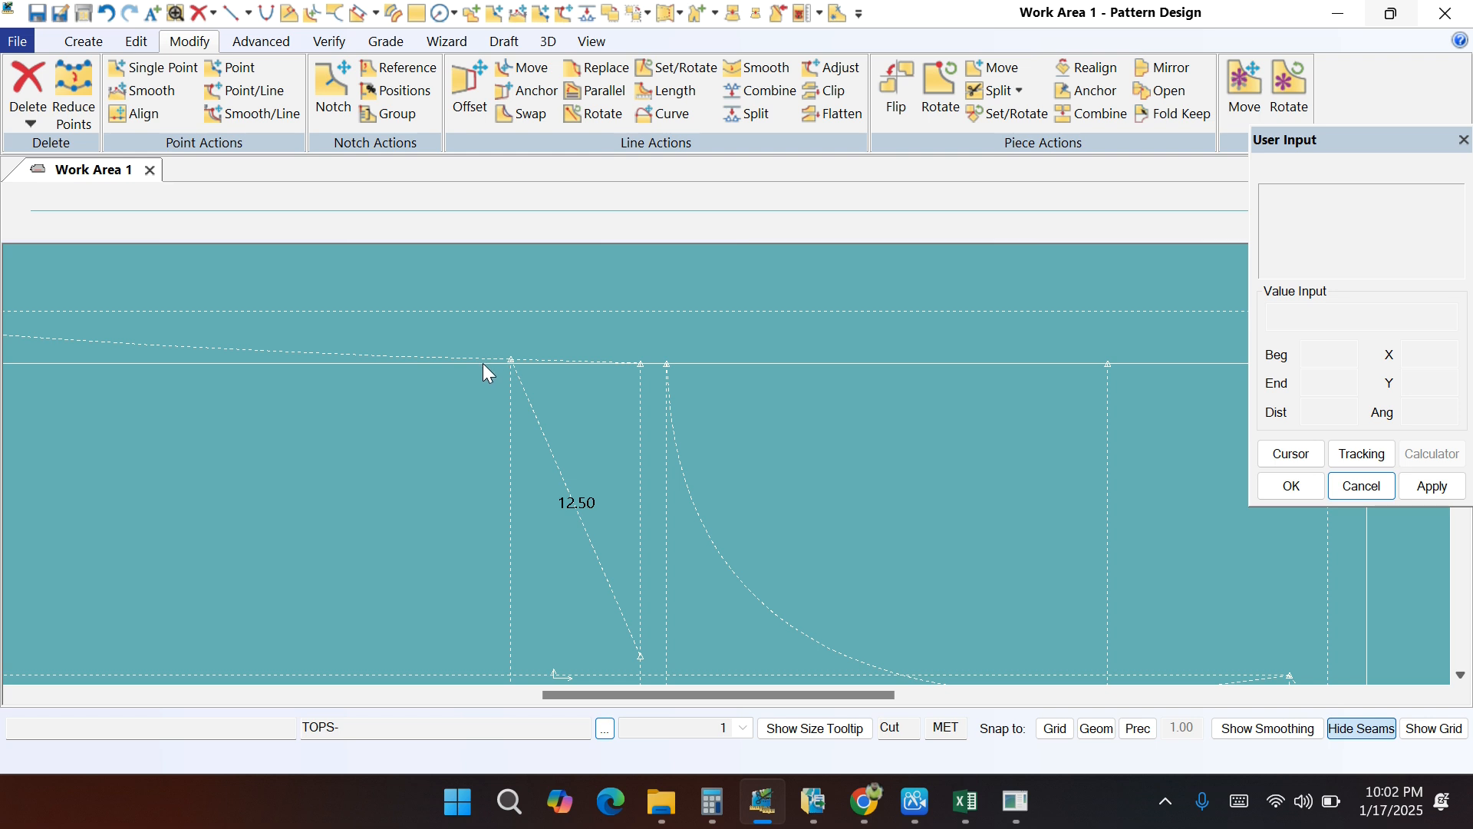
scroll(485, 357, up, 2)
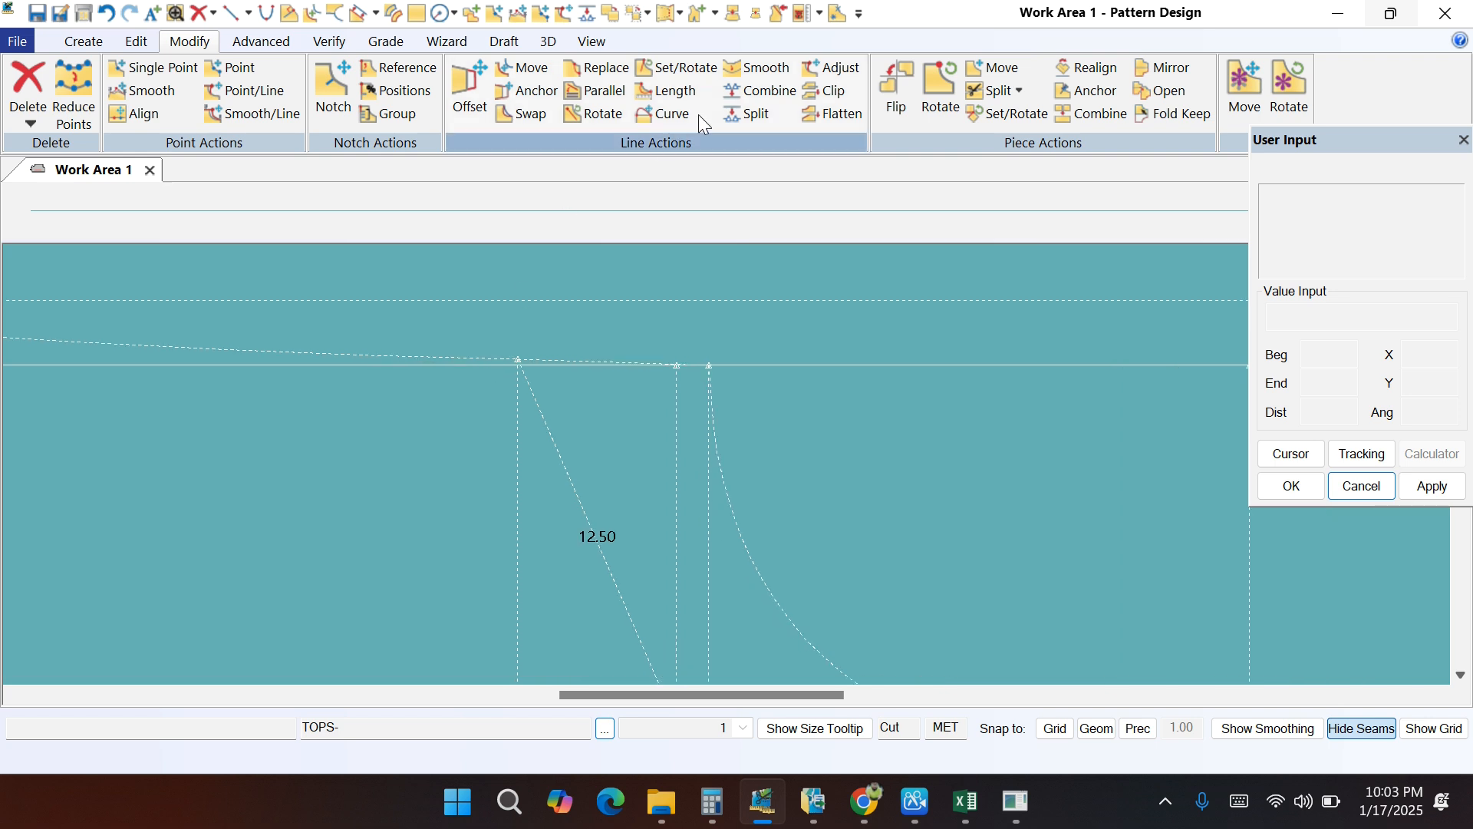
click(736, 115)
scroll(549, 349, up, 2)
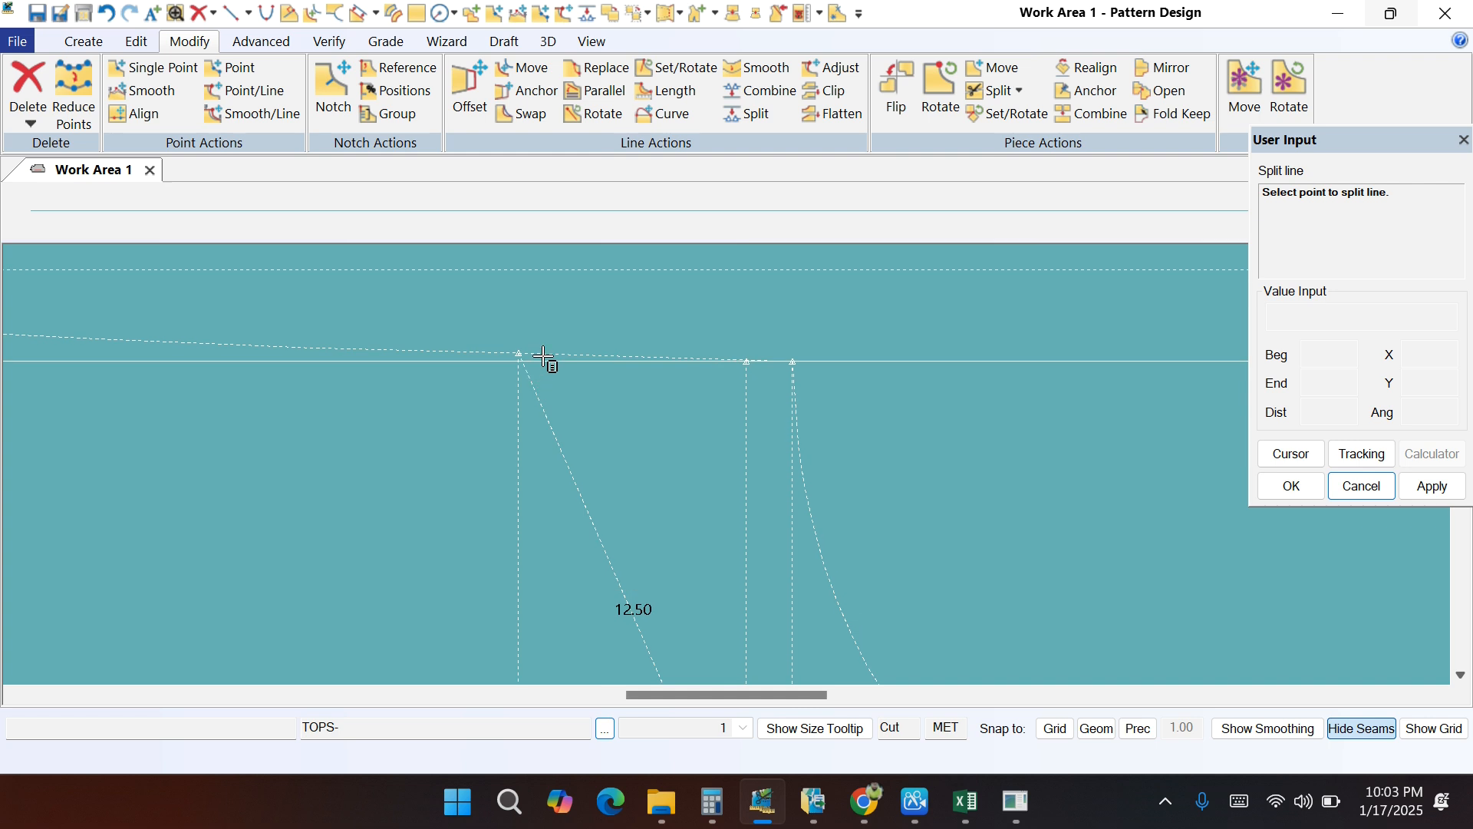
click(545, 354)
text(1.6)
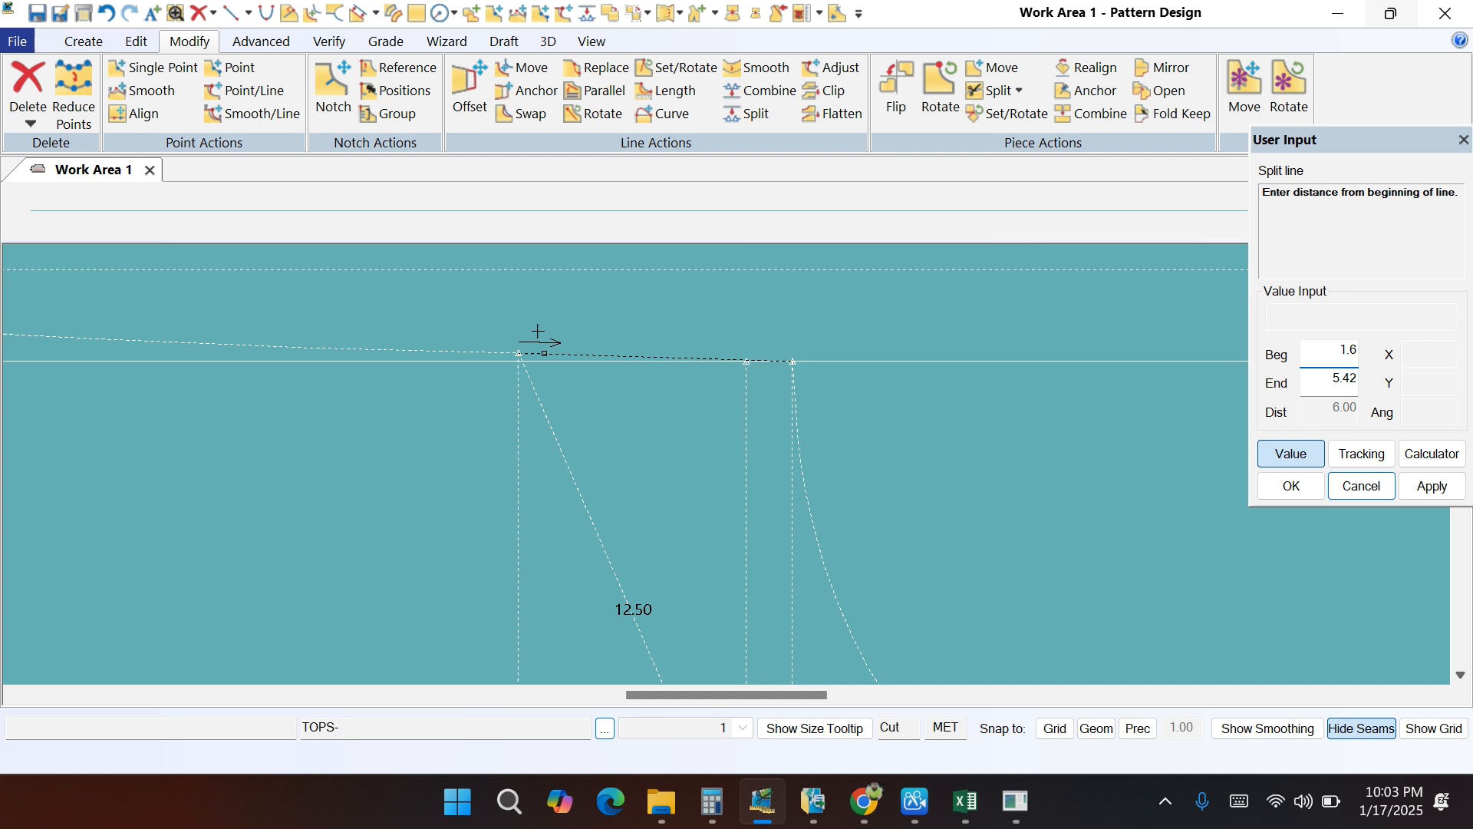
key(Return)
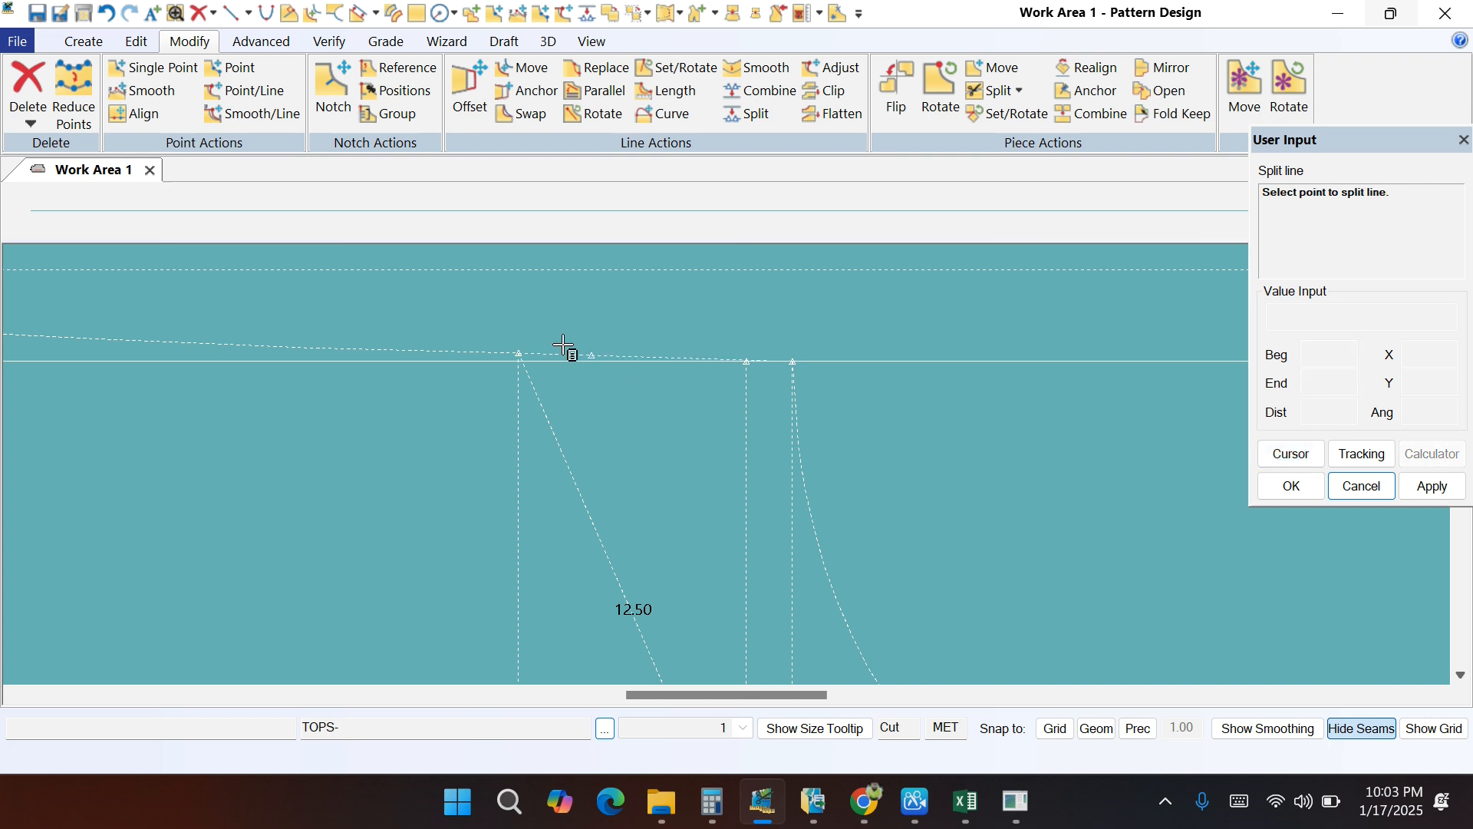
Step: Split the hem-side segment of the side seam curve 1.5 from its end at the dart position point
click(501, 352)
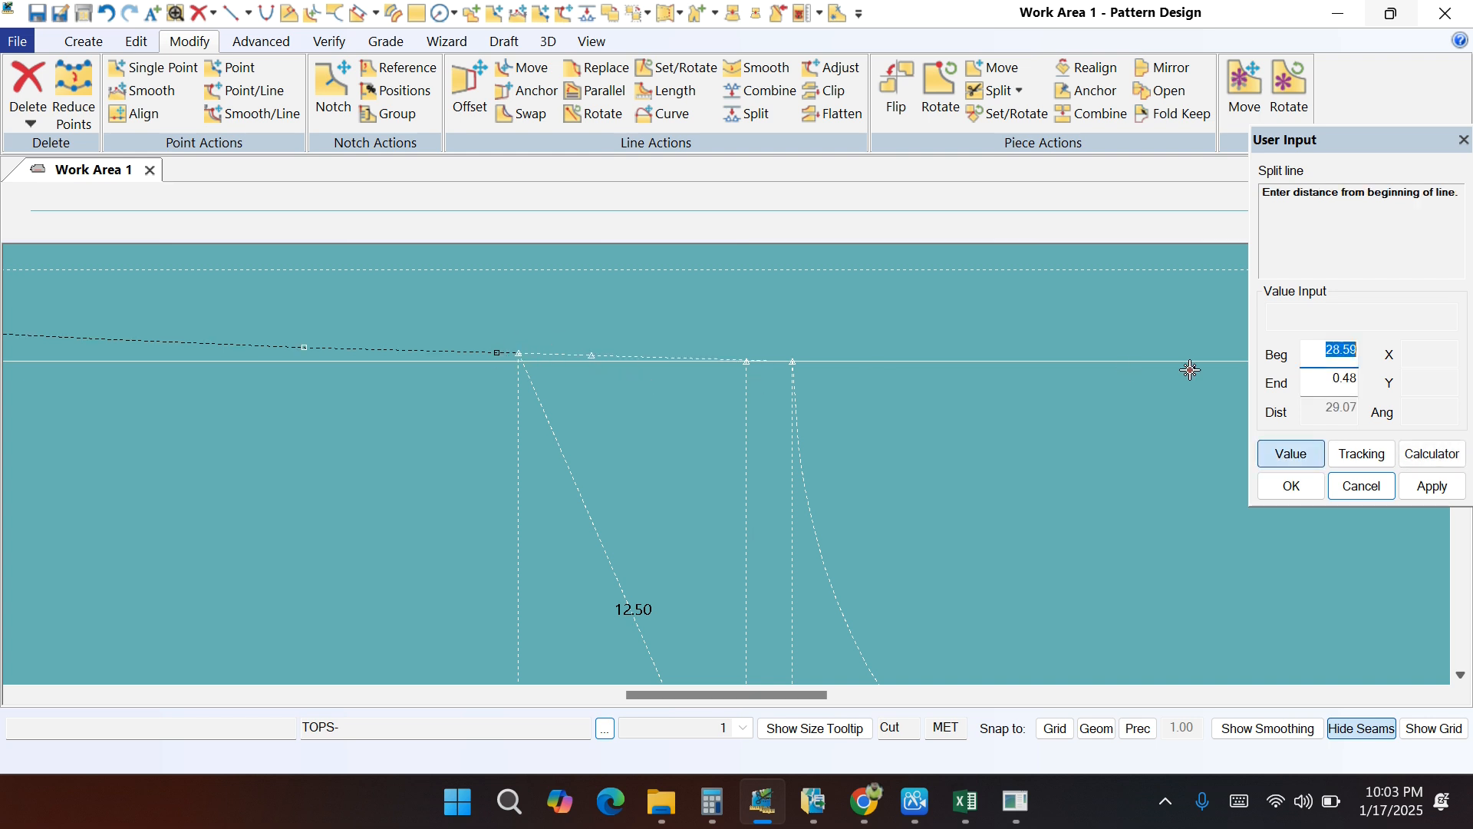
key(Tab)
text(12)
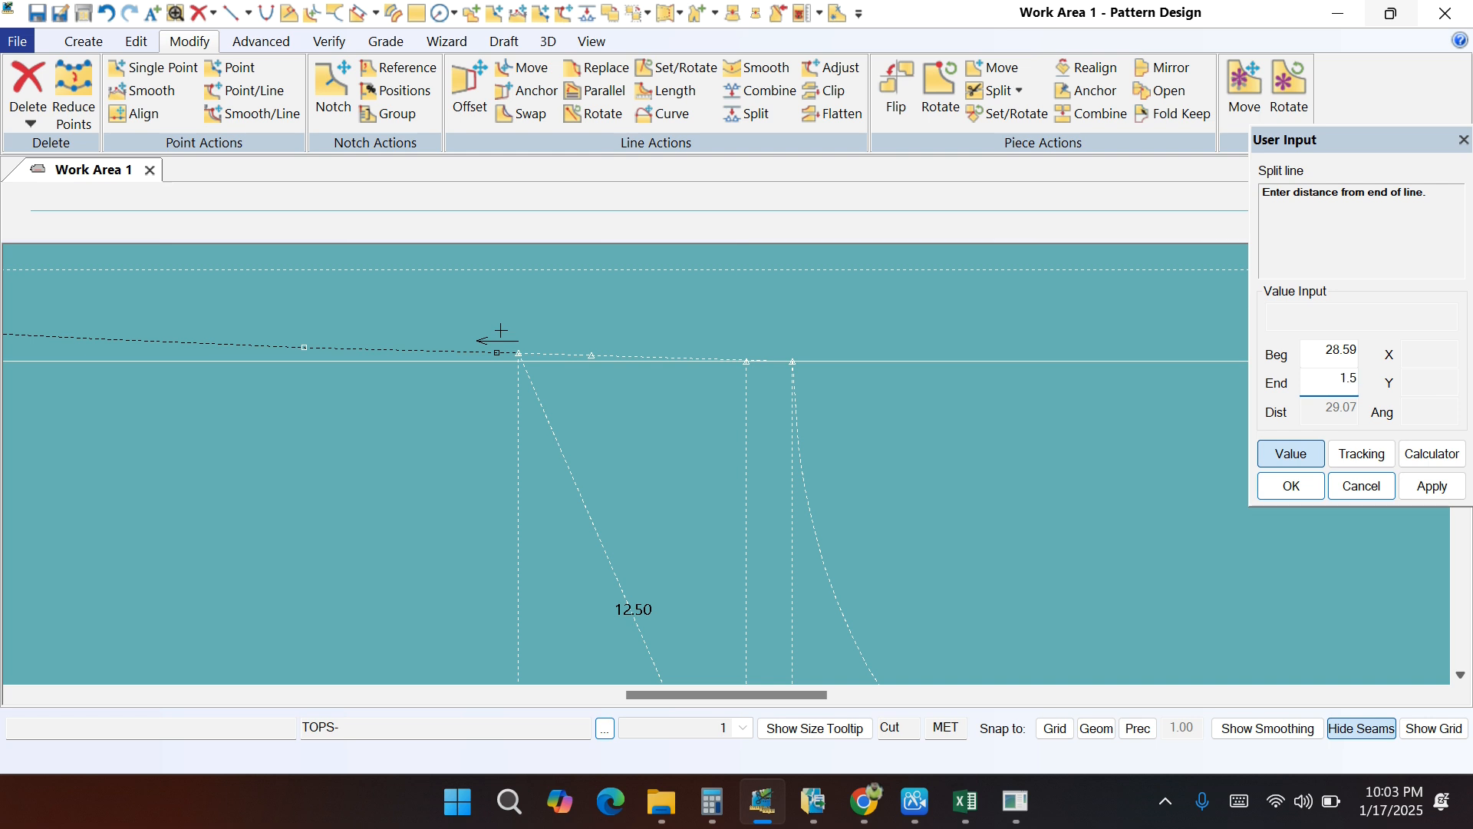
text(.5)
key(Return)
right_click(706, 301)
click(706, 301)
Step: Draw the armhole-side dart leg as a 2-Point line from the split point nearest the armhole to the dart tip
scroll(691, 287, down, 3)
scroll(683, 287, down, 1)
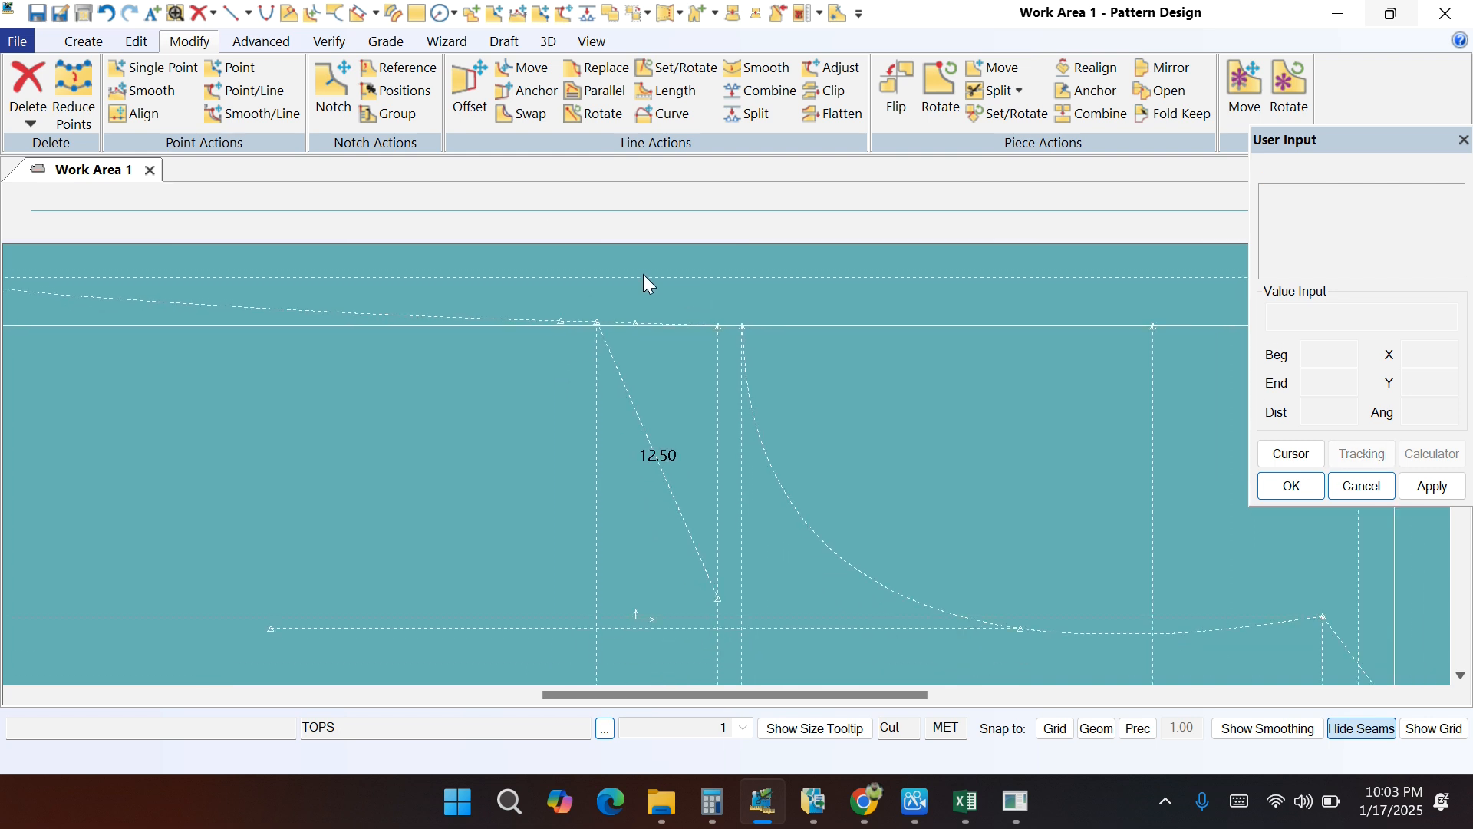
click(85, 43)
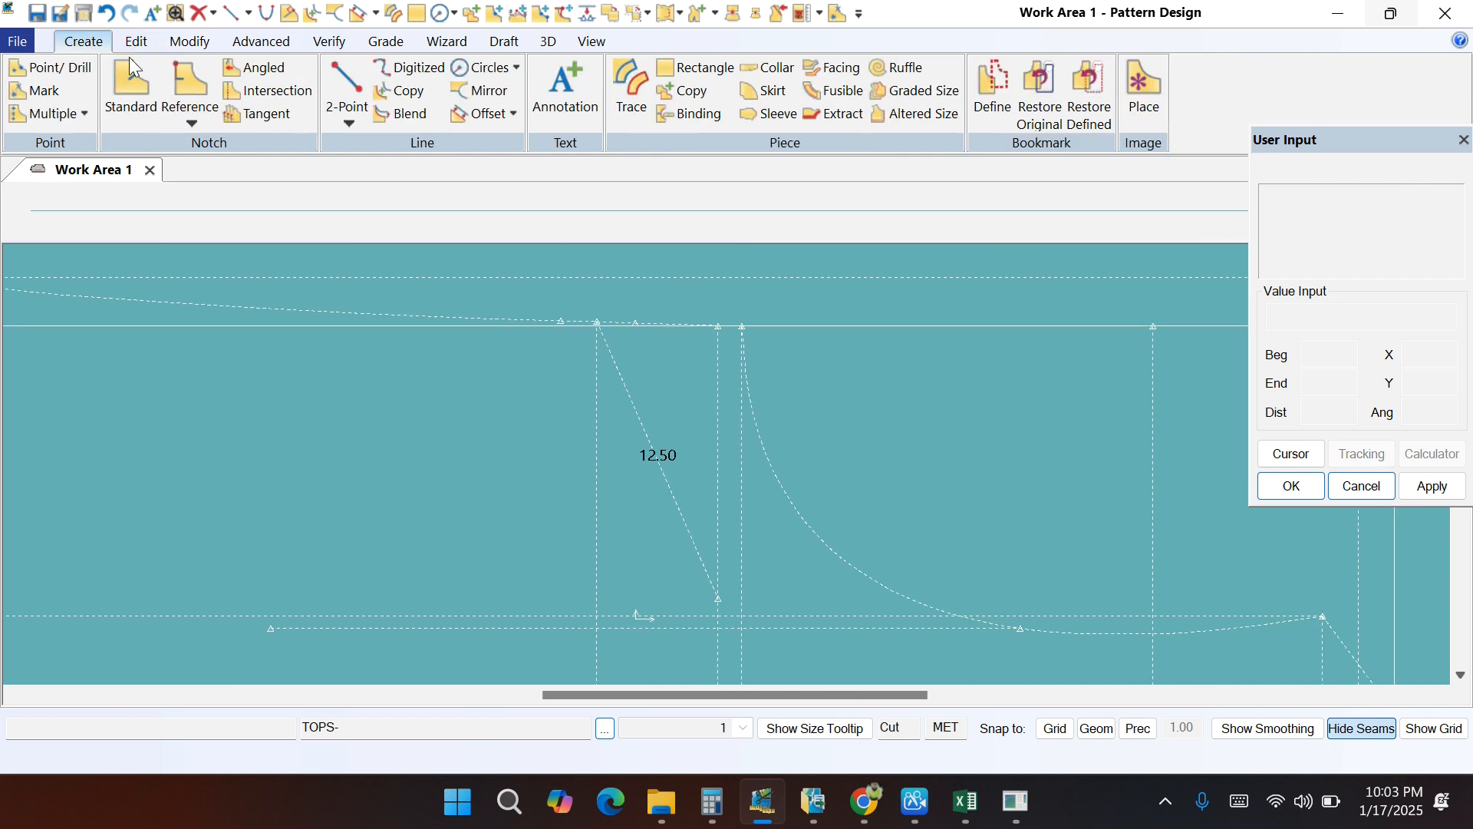
click(355, 86)
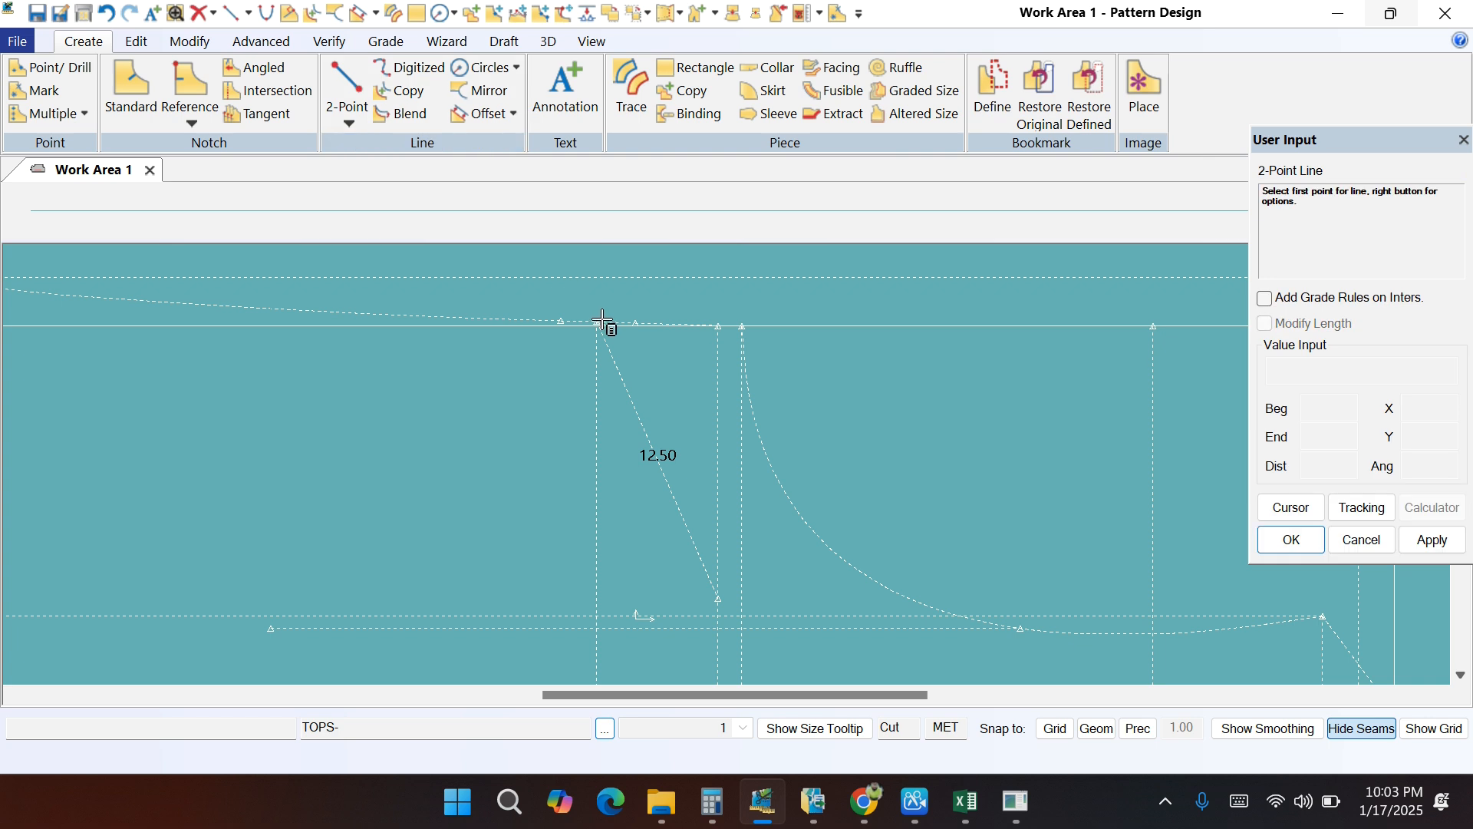
click(635, 323)
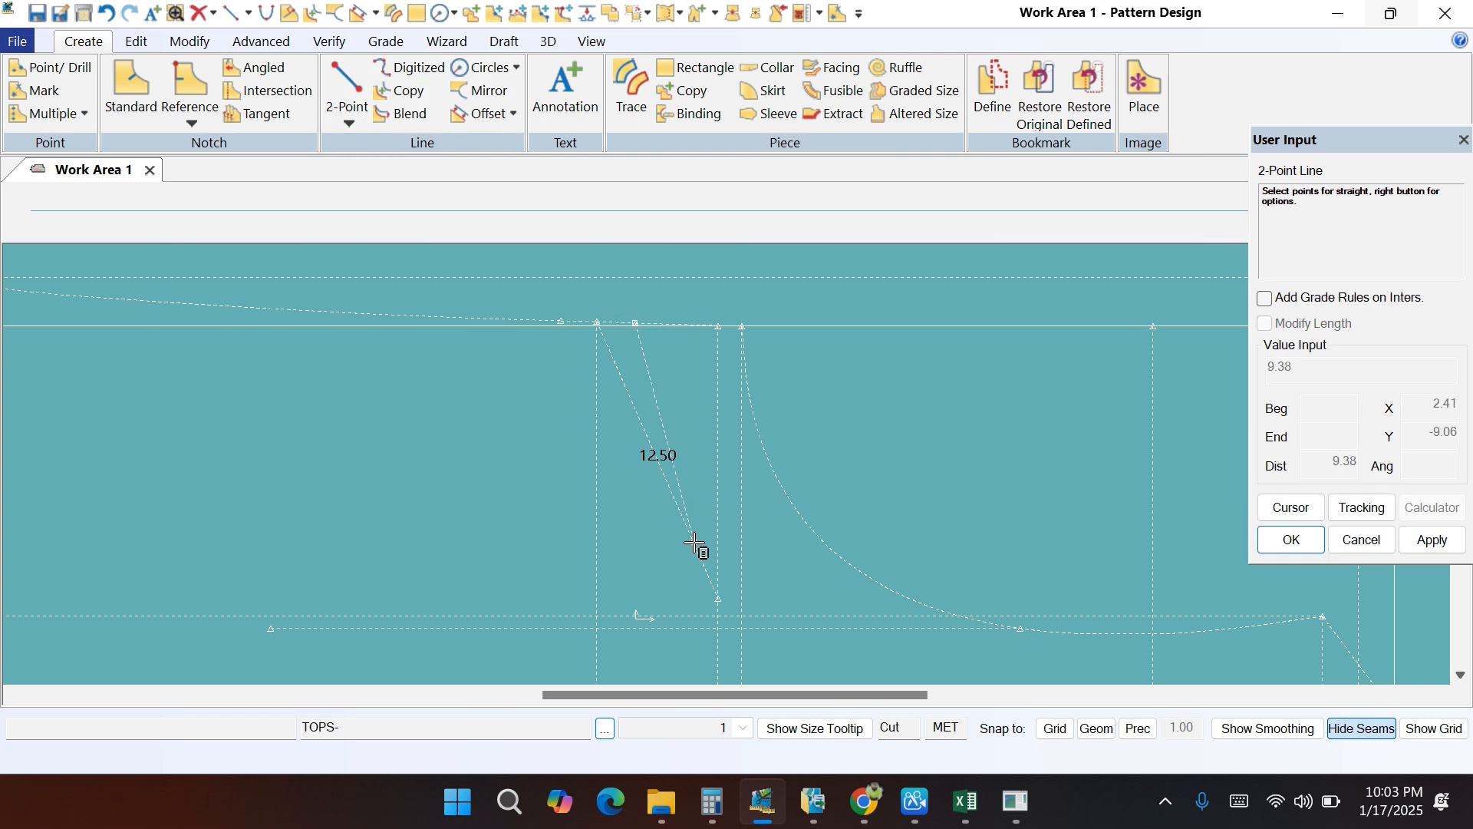
click(718, 604)
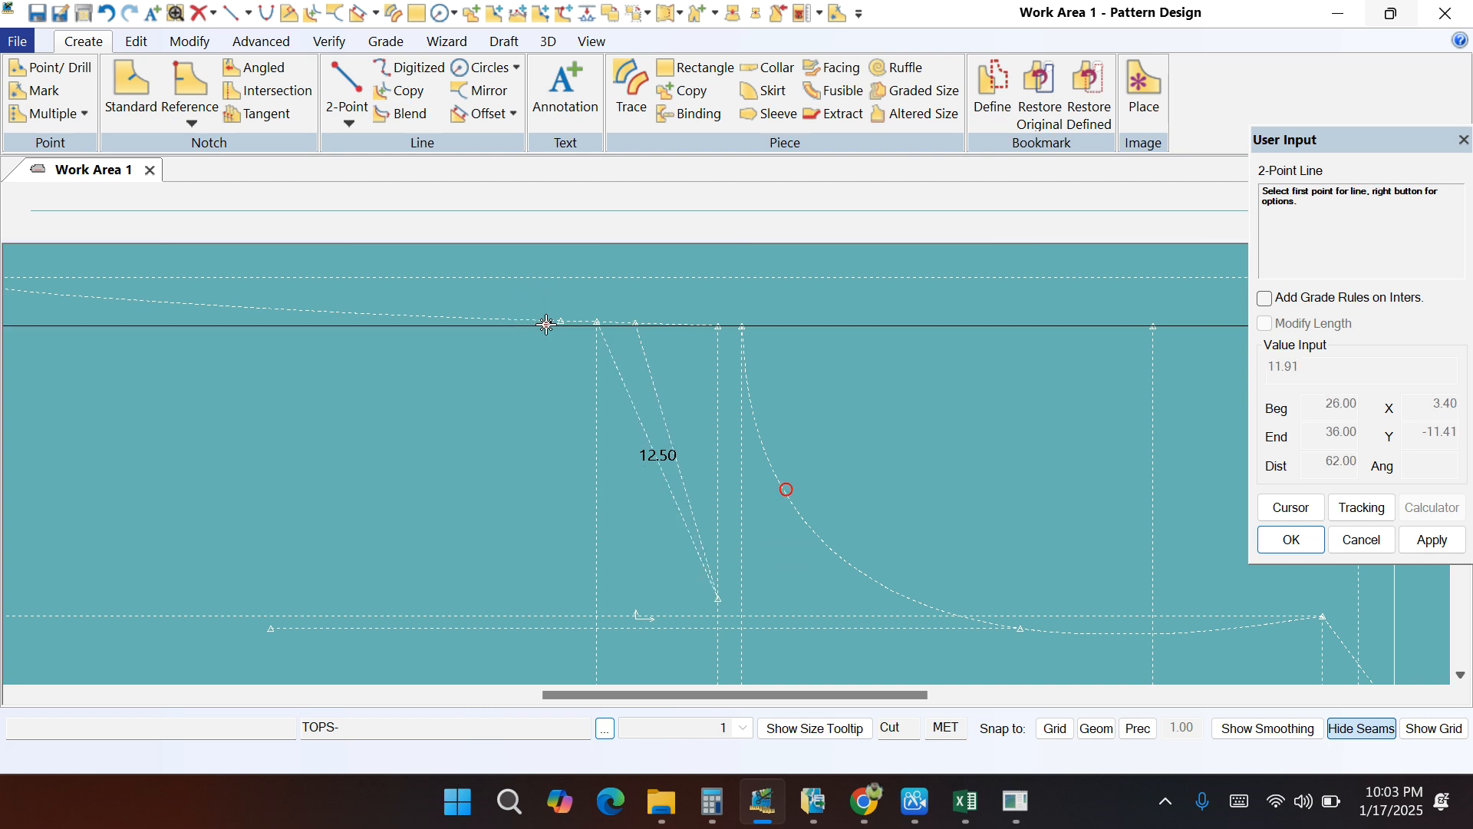
click(547, 324)
right_click(541, 378)
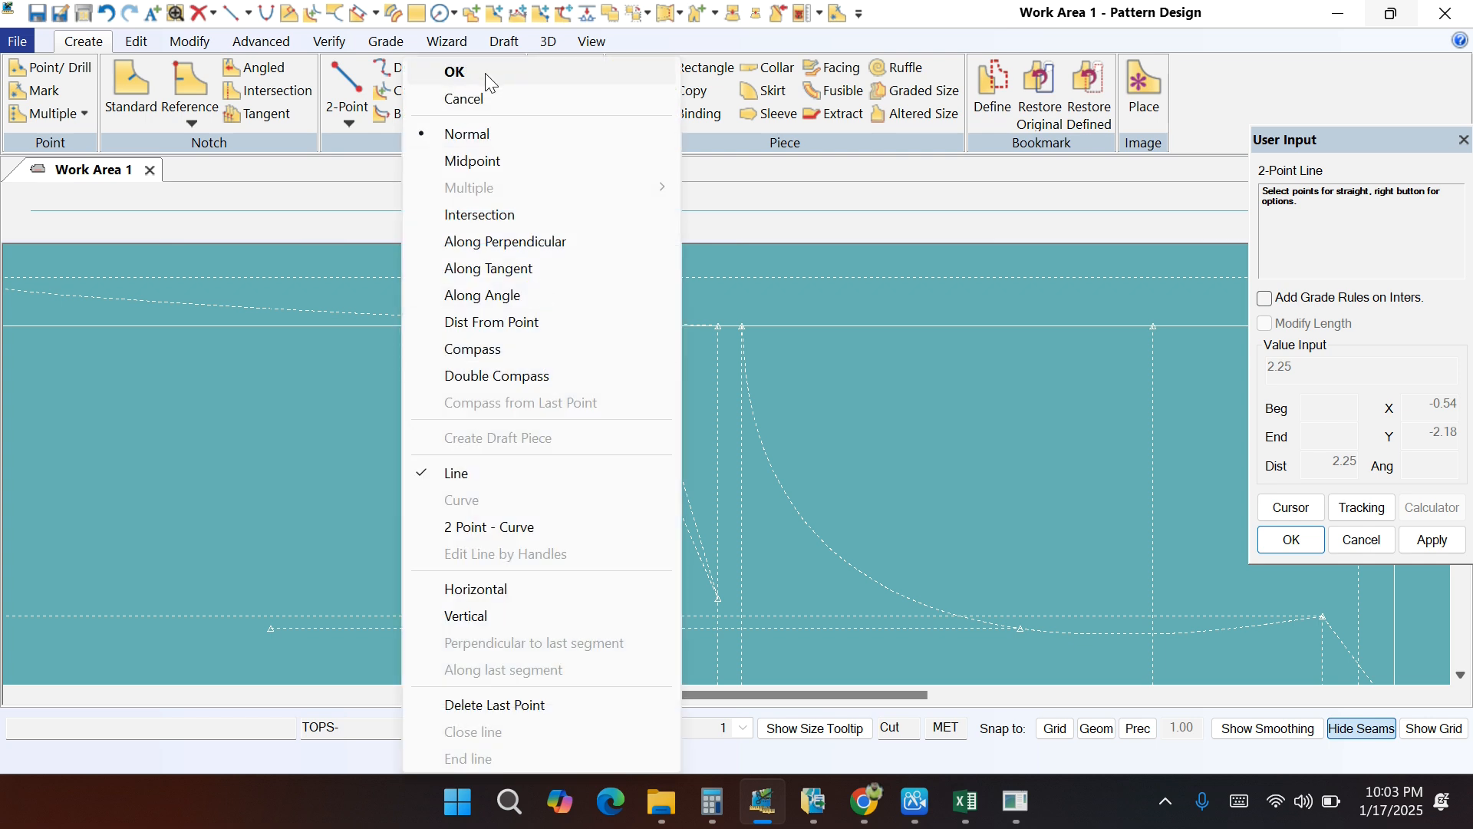
click(483, 99)
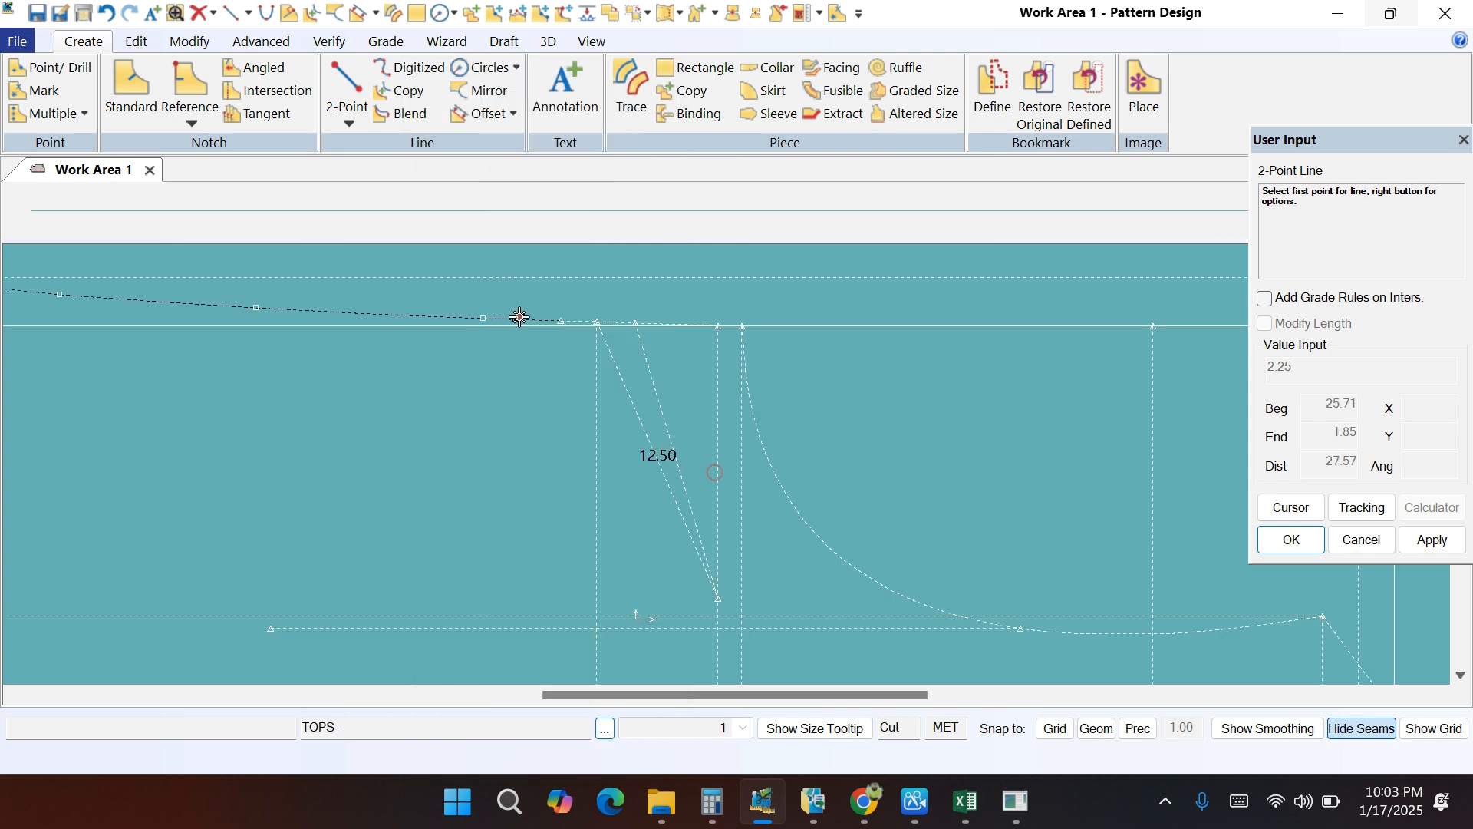
Step: Draw the hem-side dart leg as a 2-Point line from the hem-side split point to the dart tip, and end the command
click(566, 322)
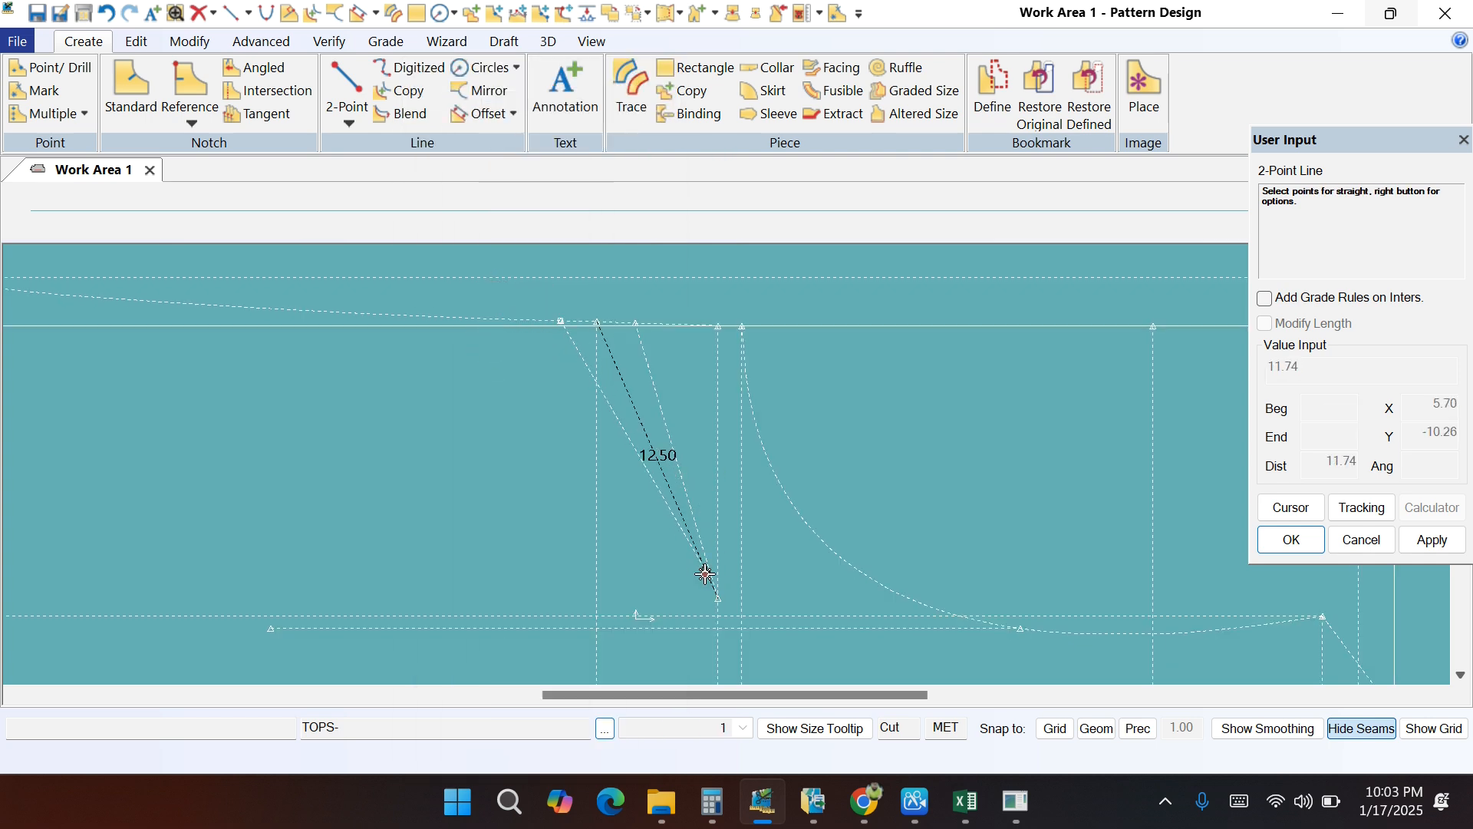
click(721, 598)
right_click(387, 374)
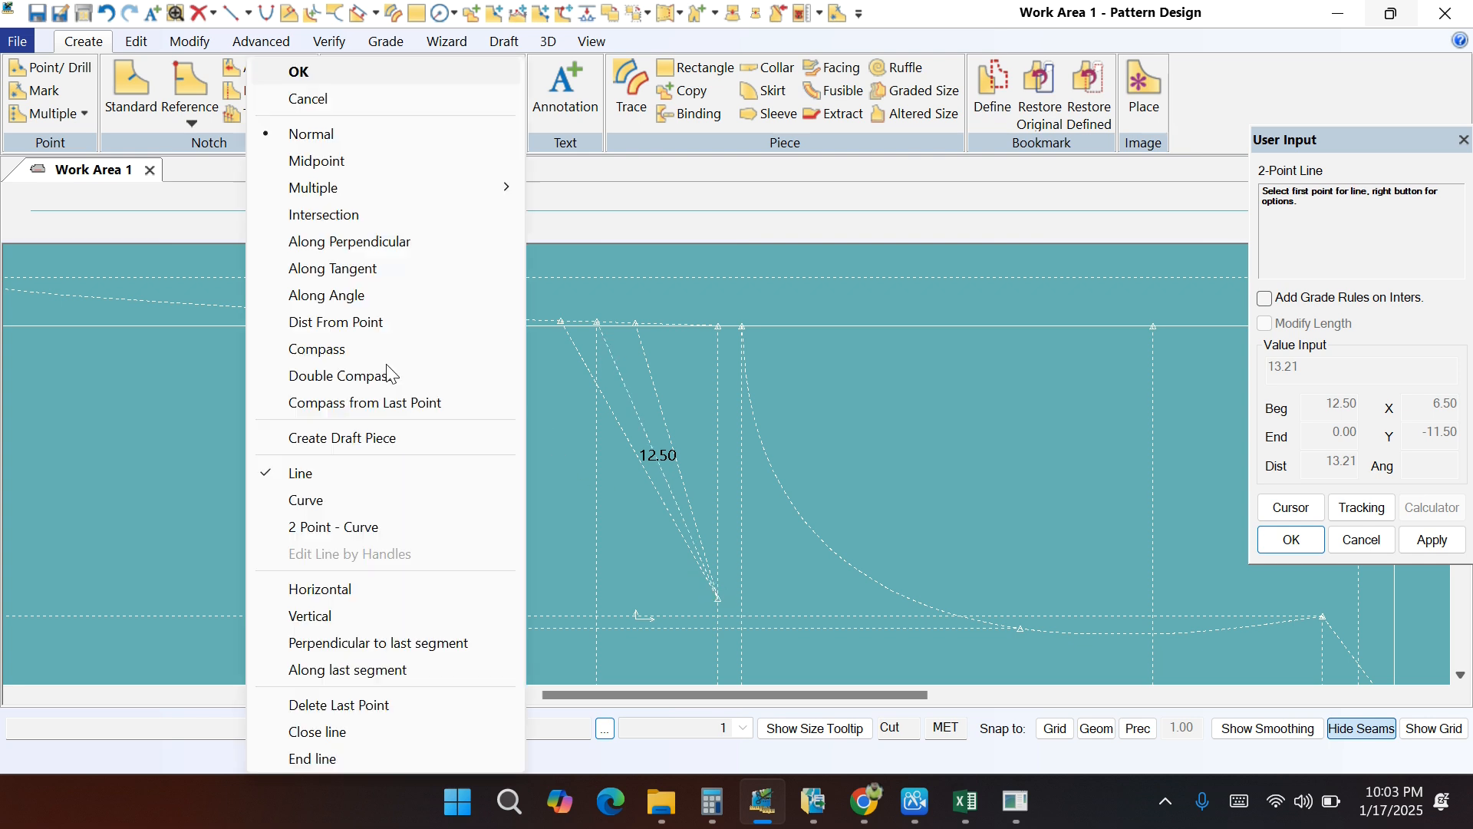
click(356, 71)
Step: Start tracing a new piece, selecting the side seam, armhole, shoulder and neckline curve as perimeter lines
scroll(461, 361, down, 4)
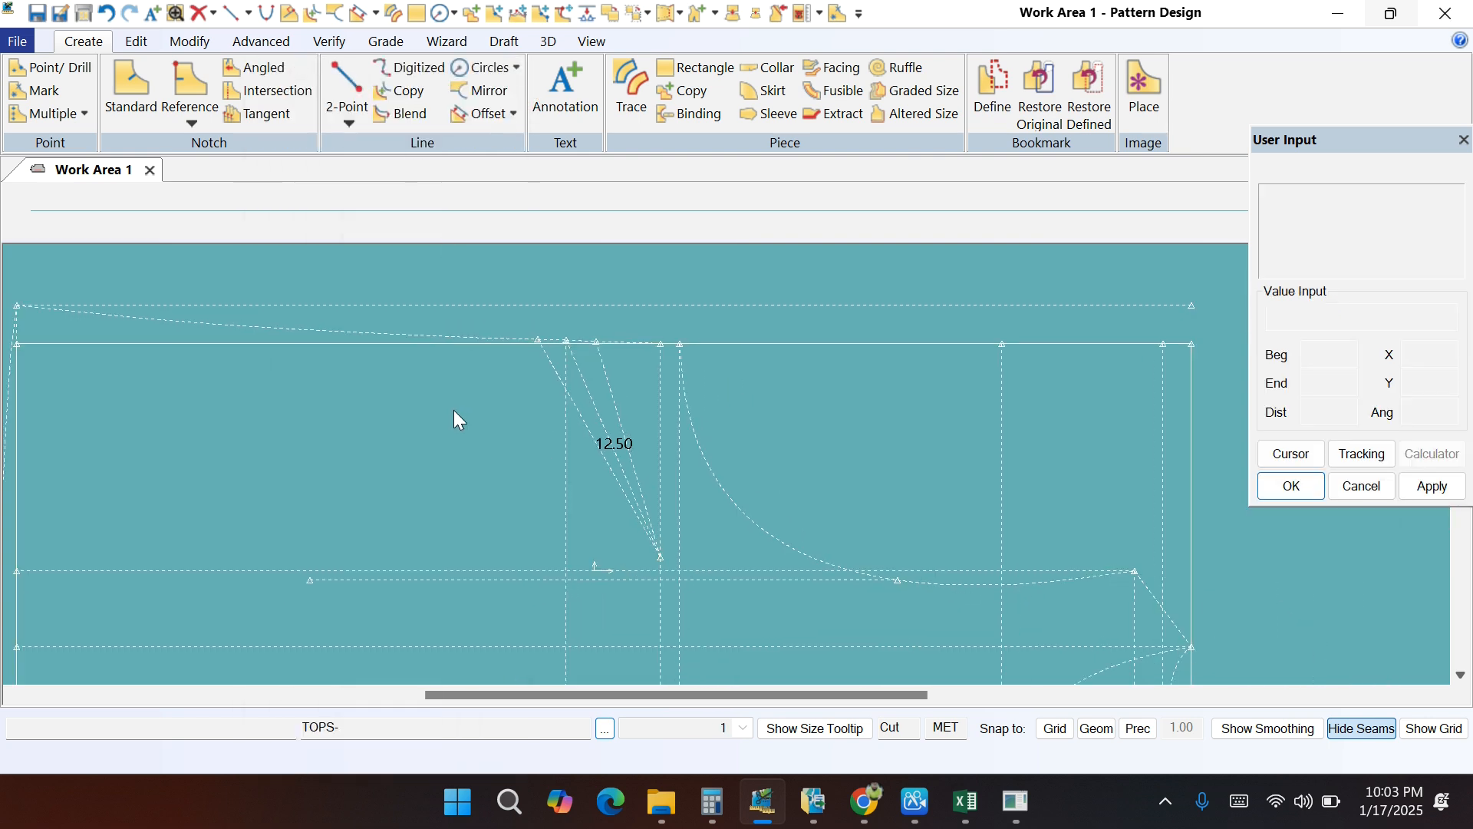
scroll(539, 297, down, 1)
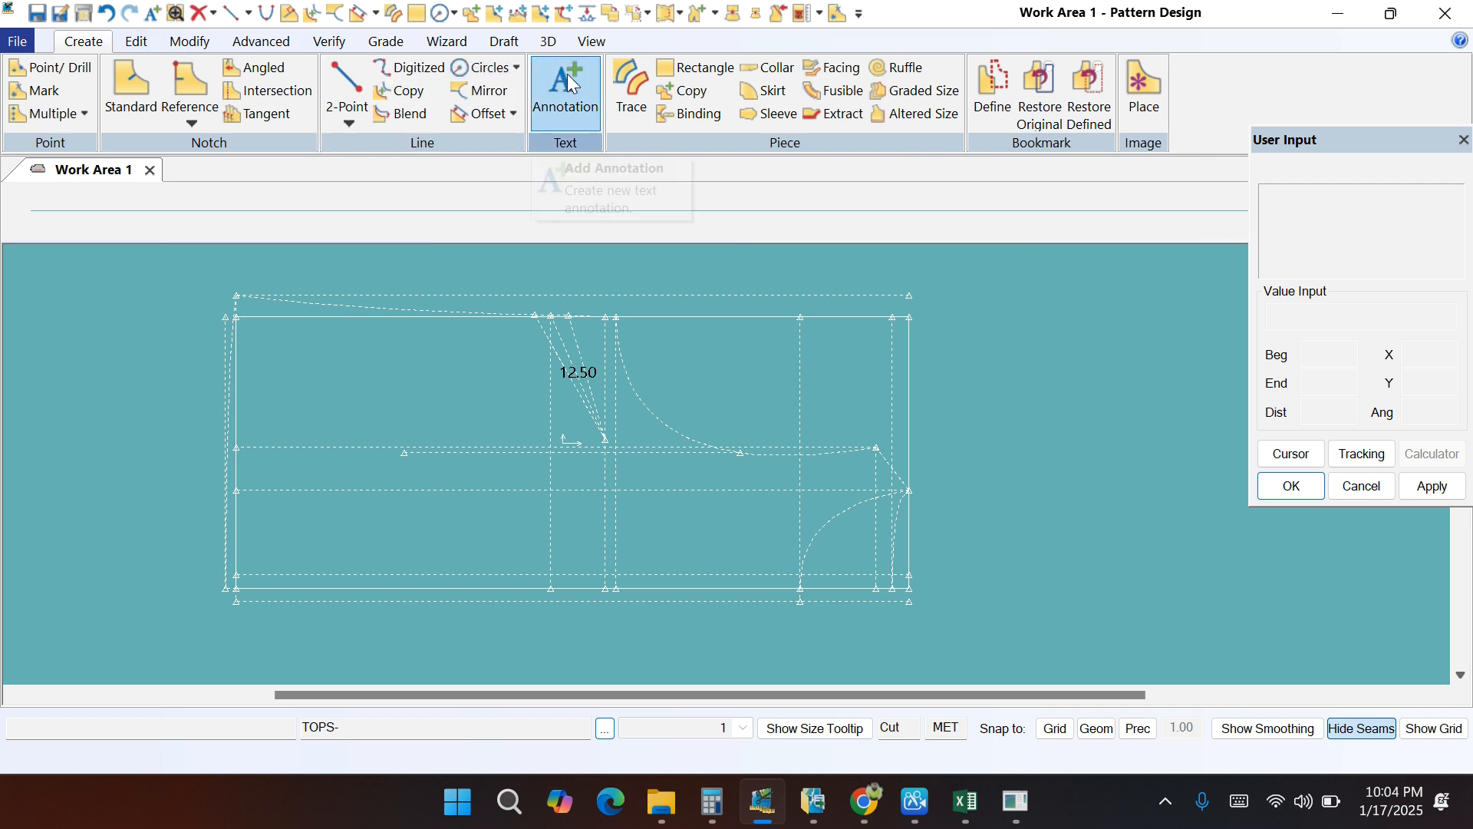
click(634, 89)
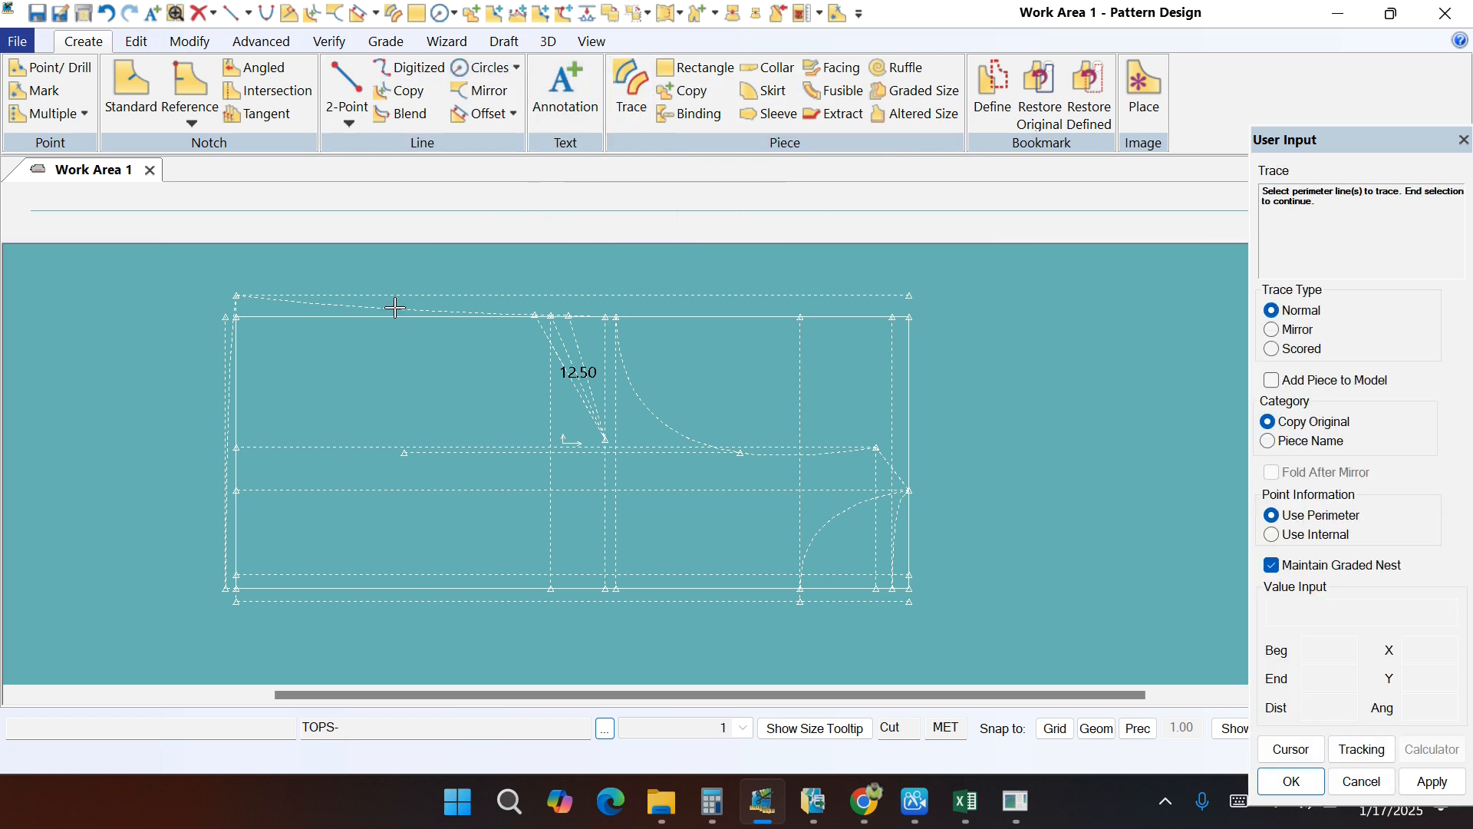
scroll(521, 324, up, 2)
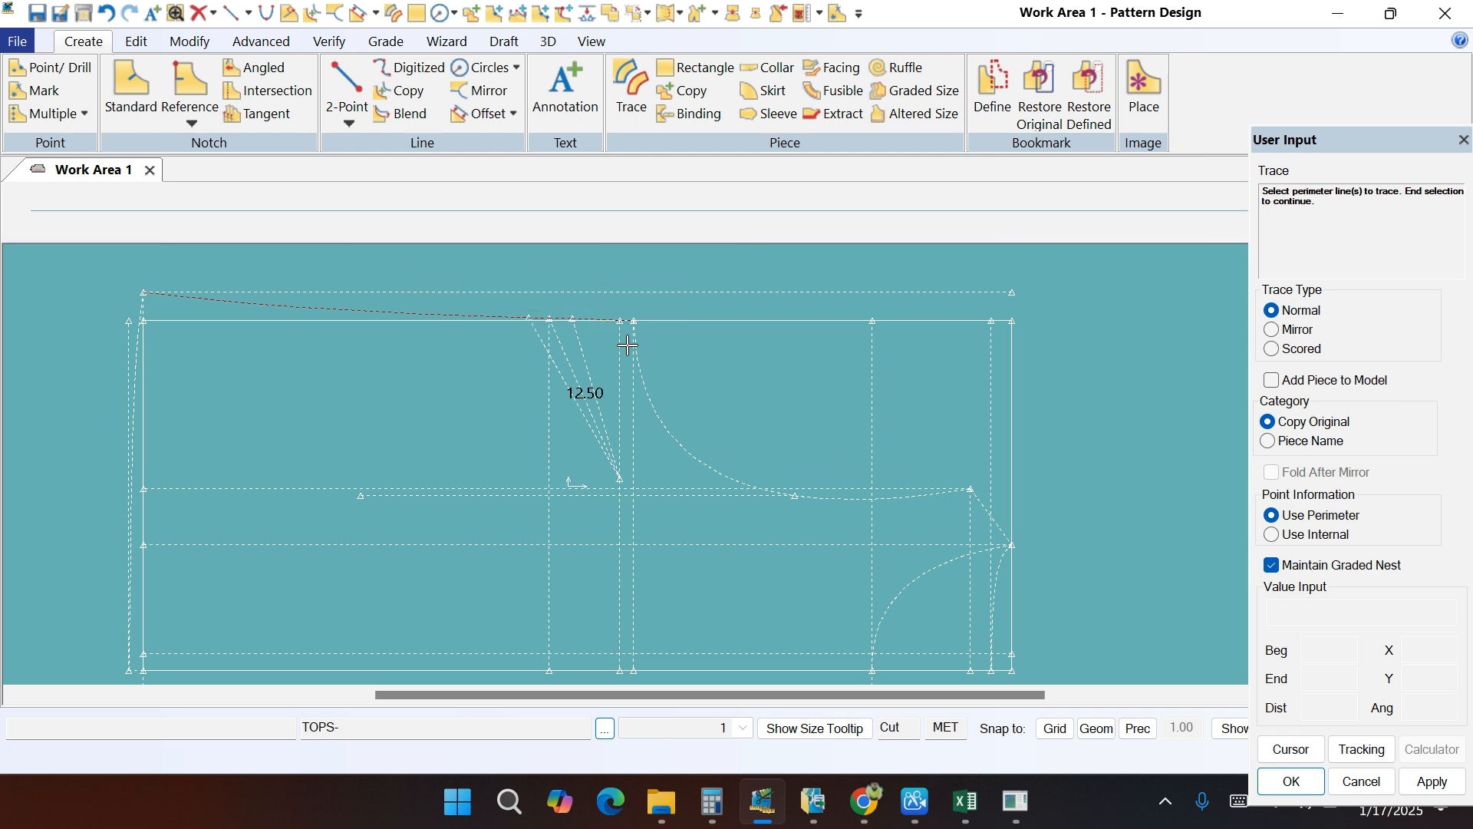
click(649, 377)
scroll(609, 345, down, 2)
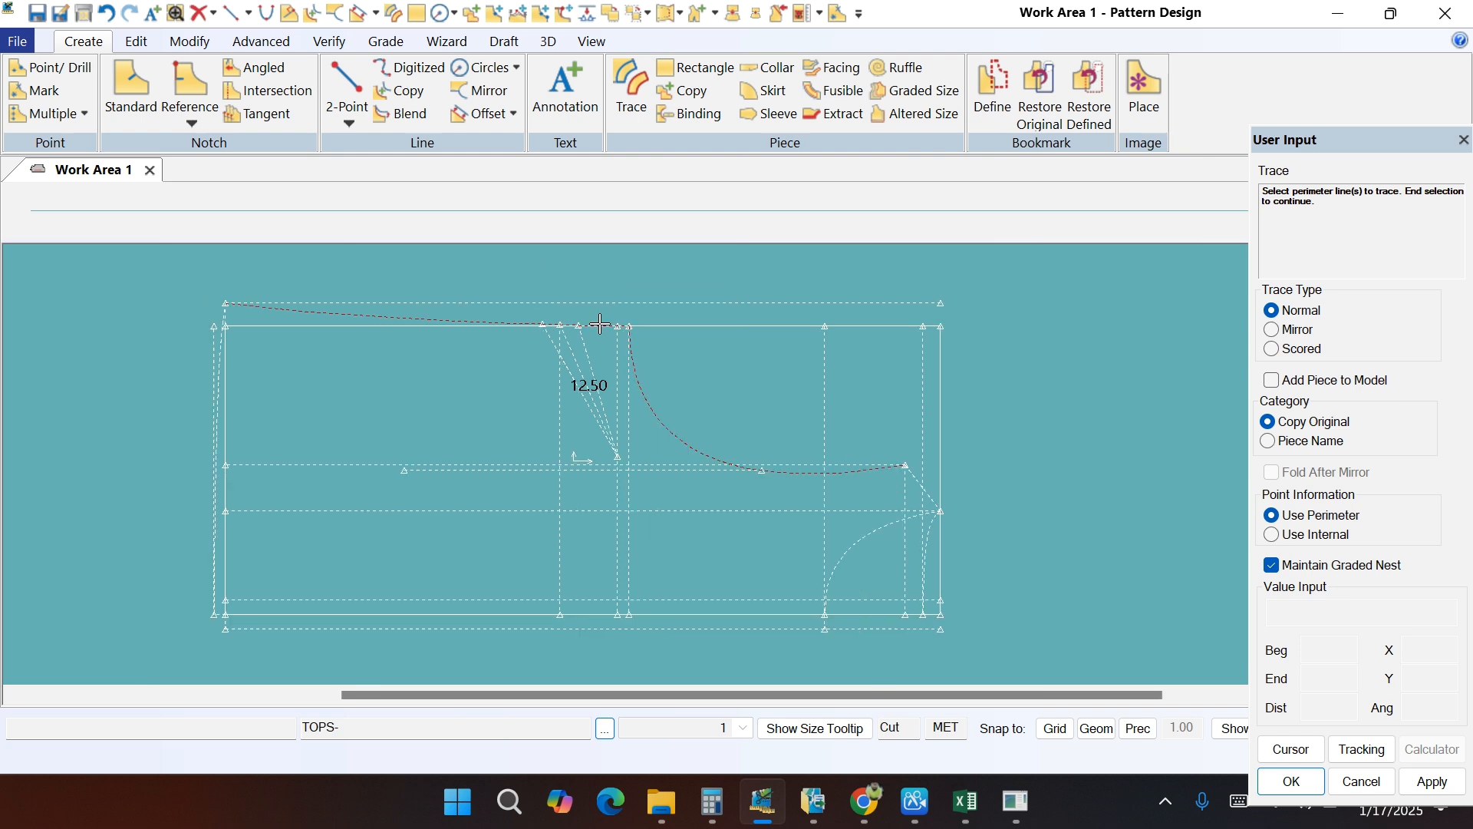
scroll(762, 436, up, 1)
click(881, 461)
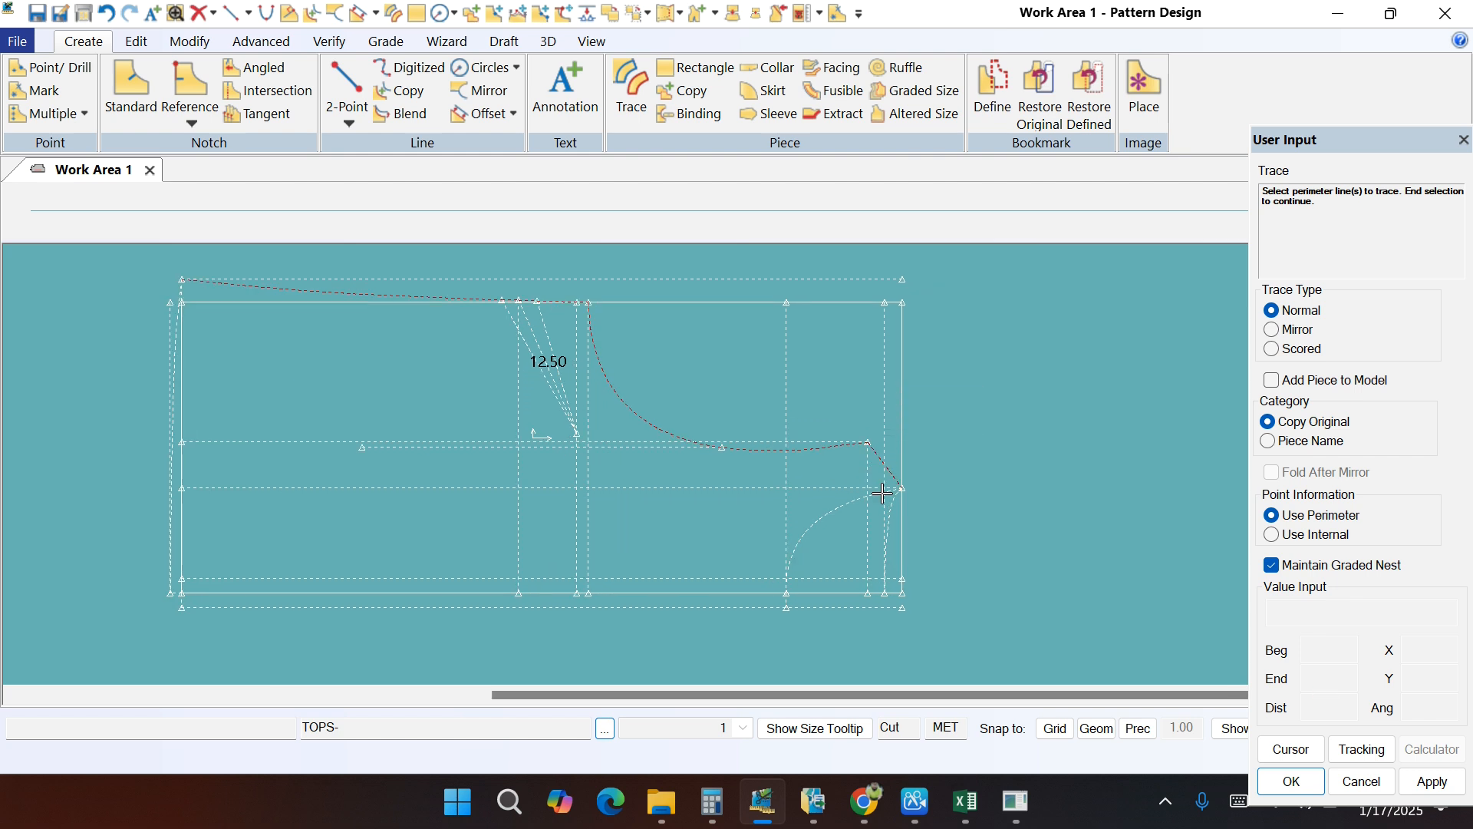
click(835, 521)
scroll(785, 642, up, 2)
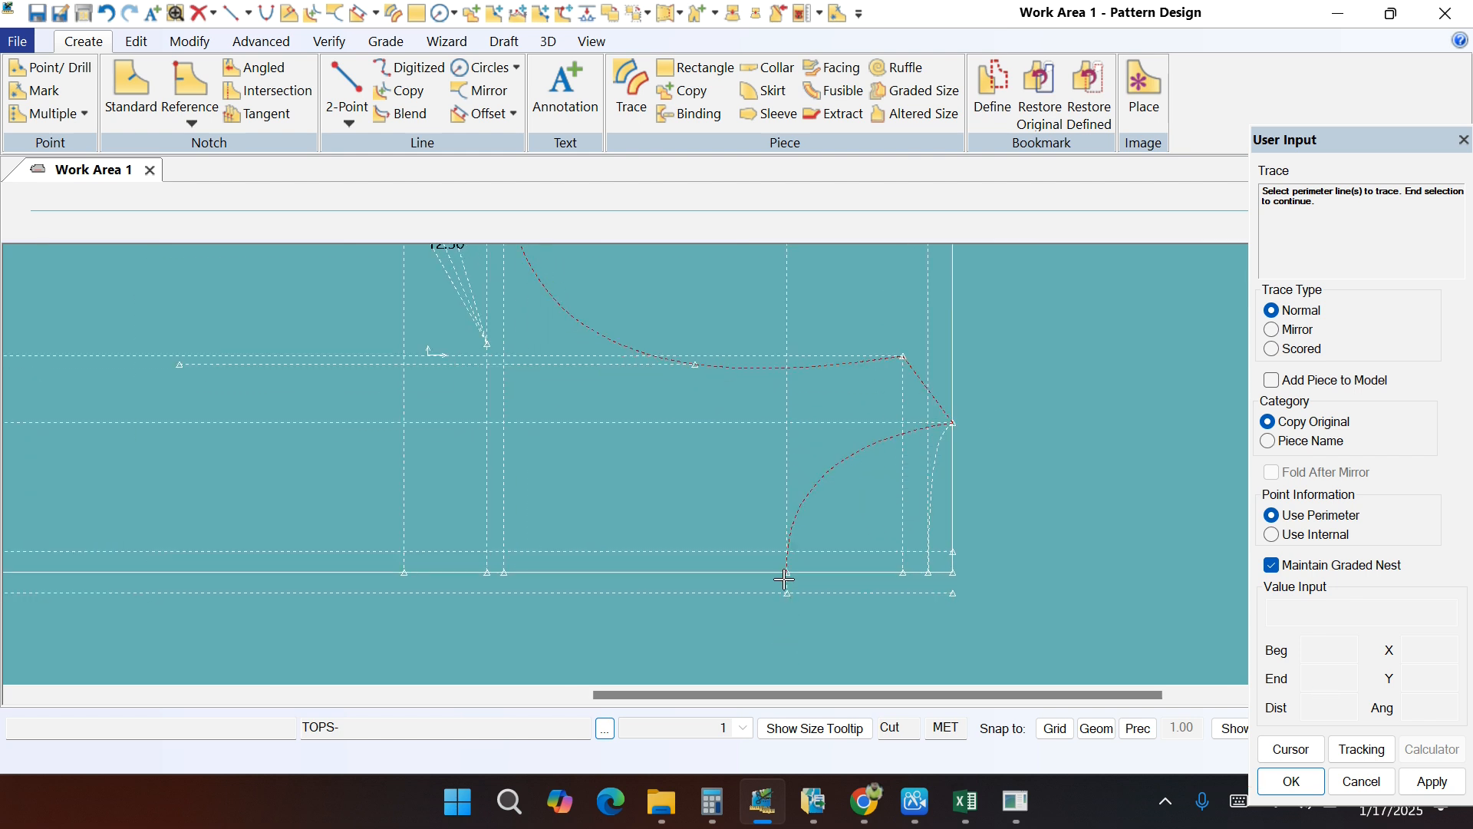
Step: Add the outer front edge line and the straight hem up to the side seam to the trace perimeter, and end the perimeter selection
scroll(1030, 554, down, 4)
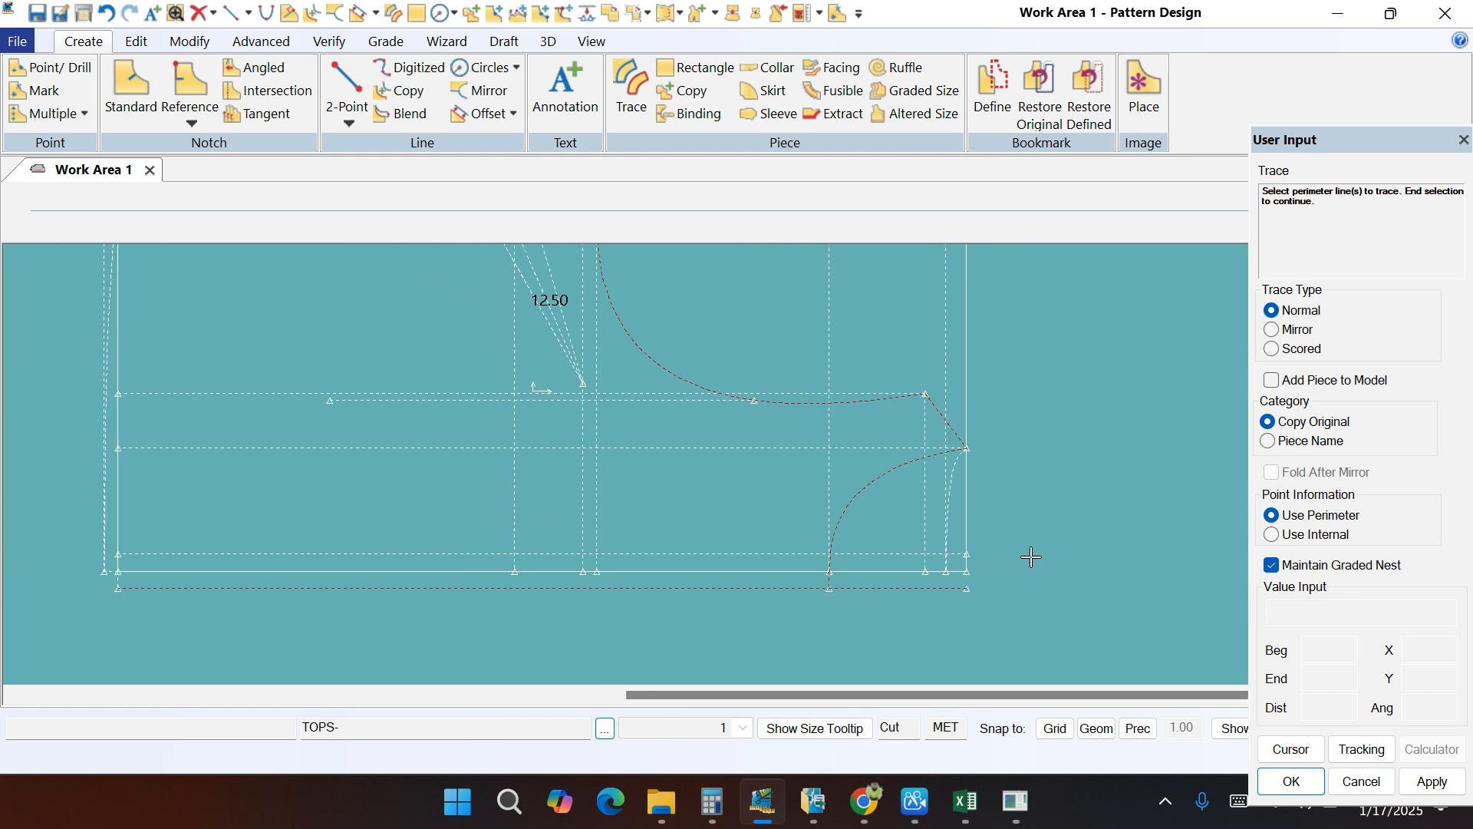
scroll(320, 581, up, 4)
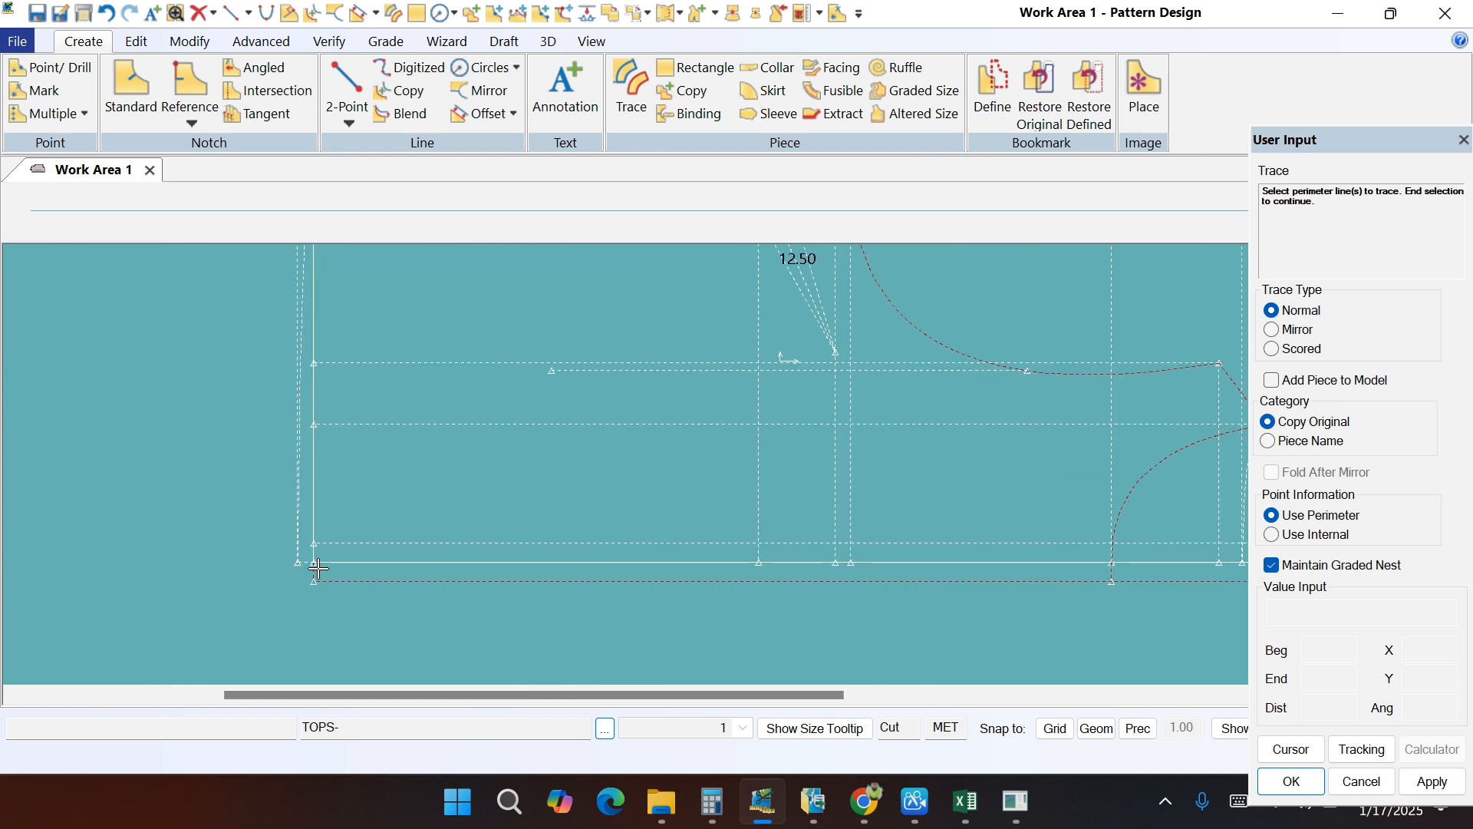
scroll(321, 537, down, 4)
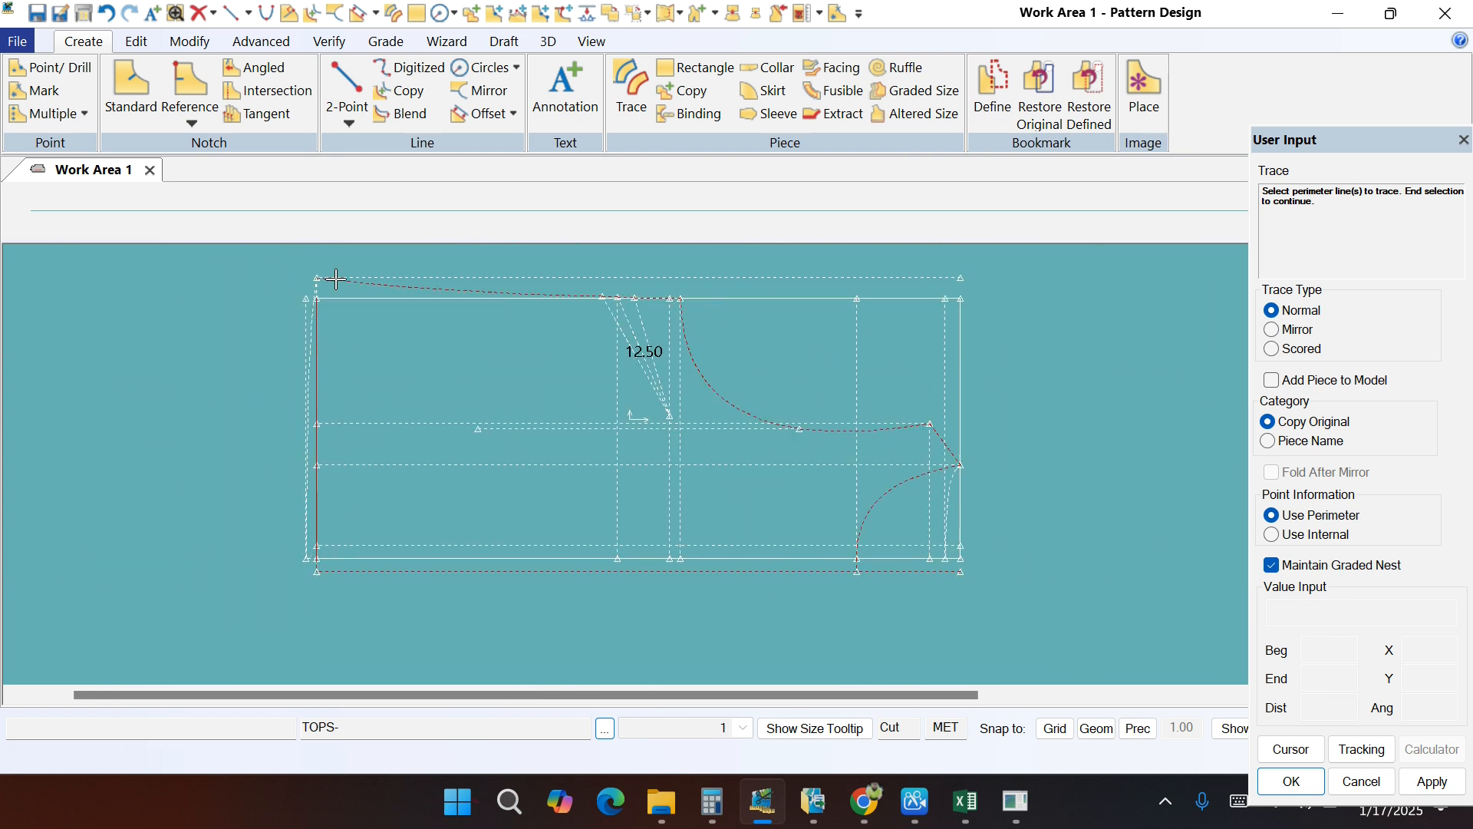
scroll(336, 279, up, 1)
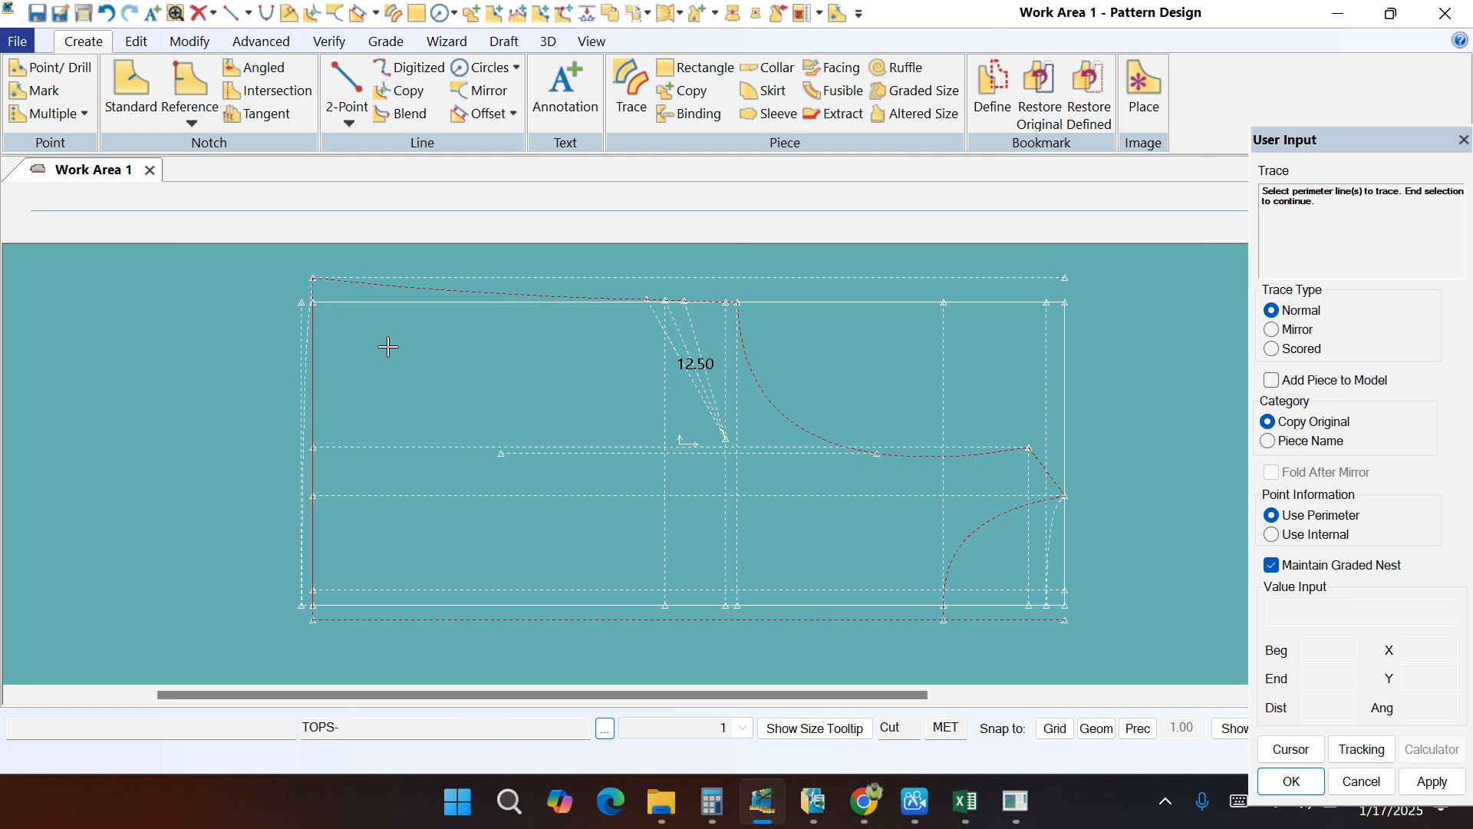
scroll(319, 283, up, 3)
scroll(311, 305, down, 3)
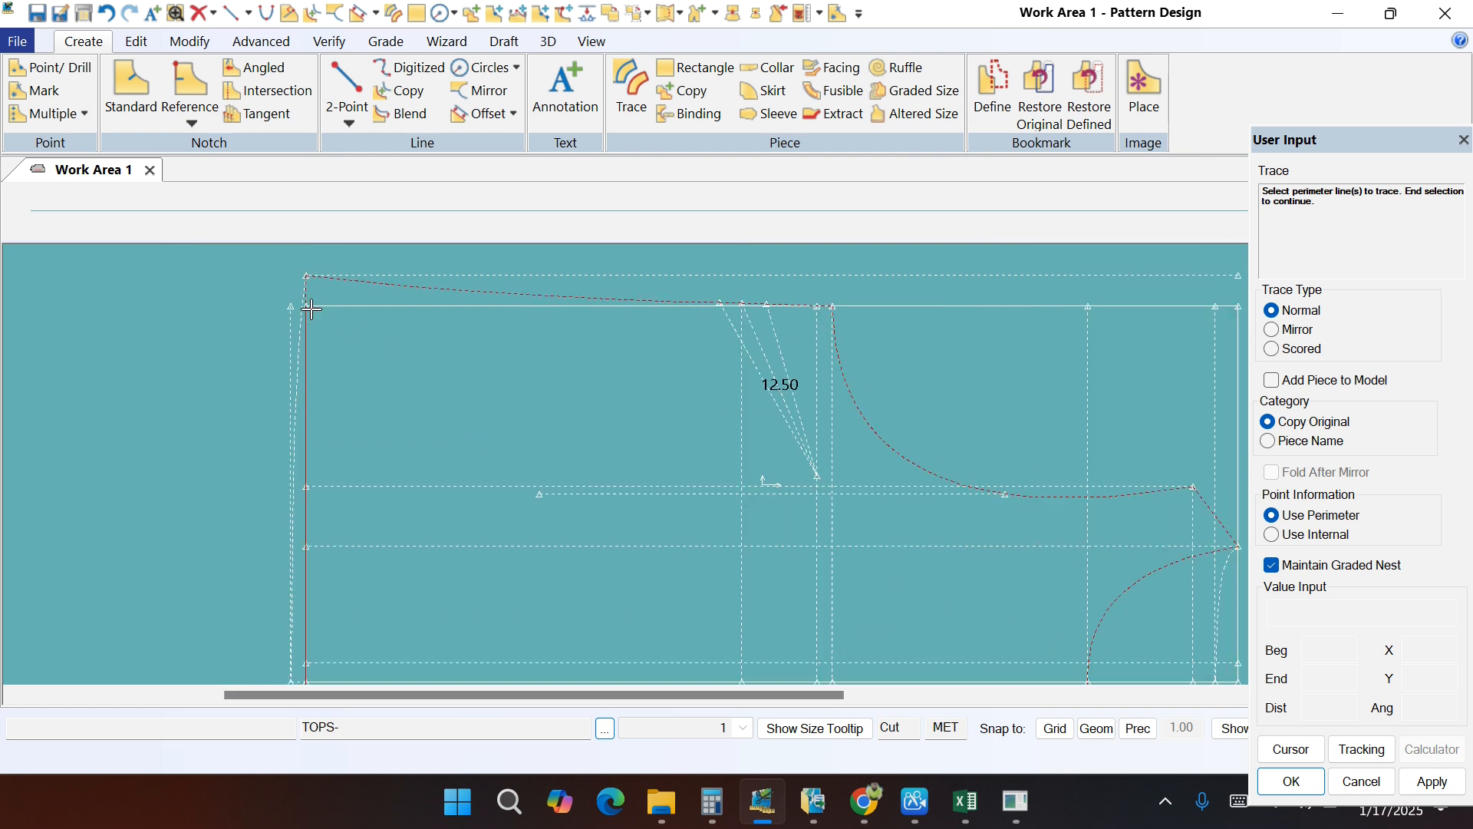
right_click(475, 378)
click(477, 383)
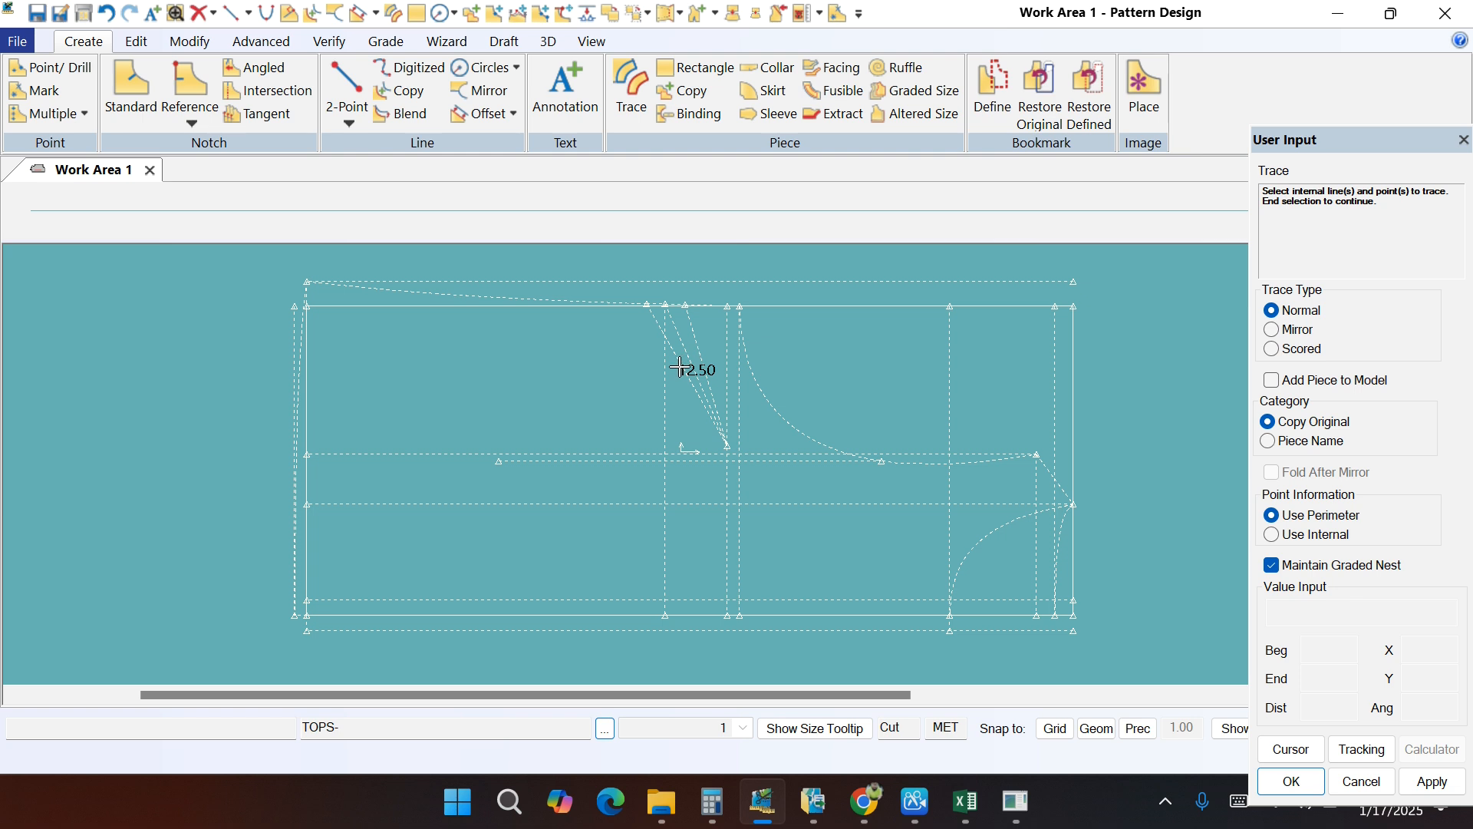
Step: Add the dart lines, the armhole depth line, the lengthwise neck-point line and the centre front line as internals of the front trace
click(698, 349)
click(740, 379)
click(642, 615)
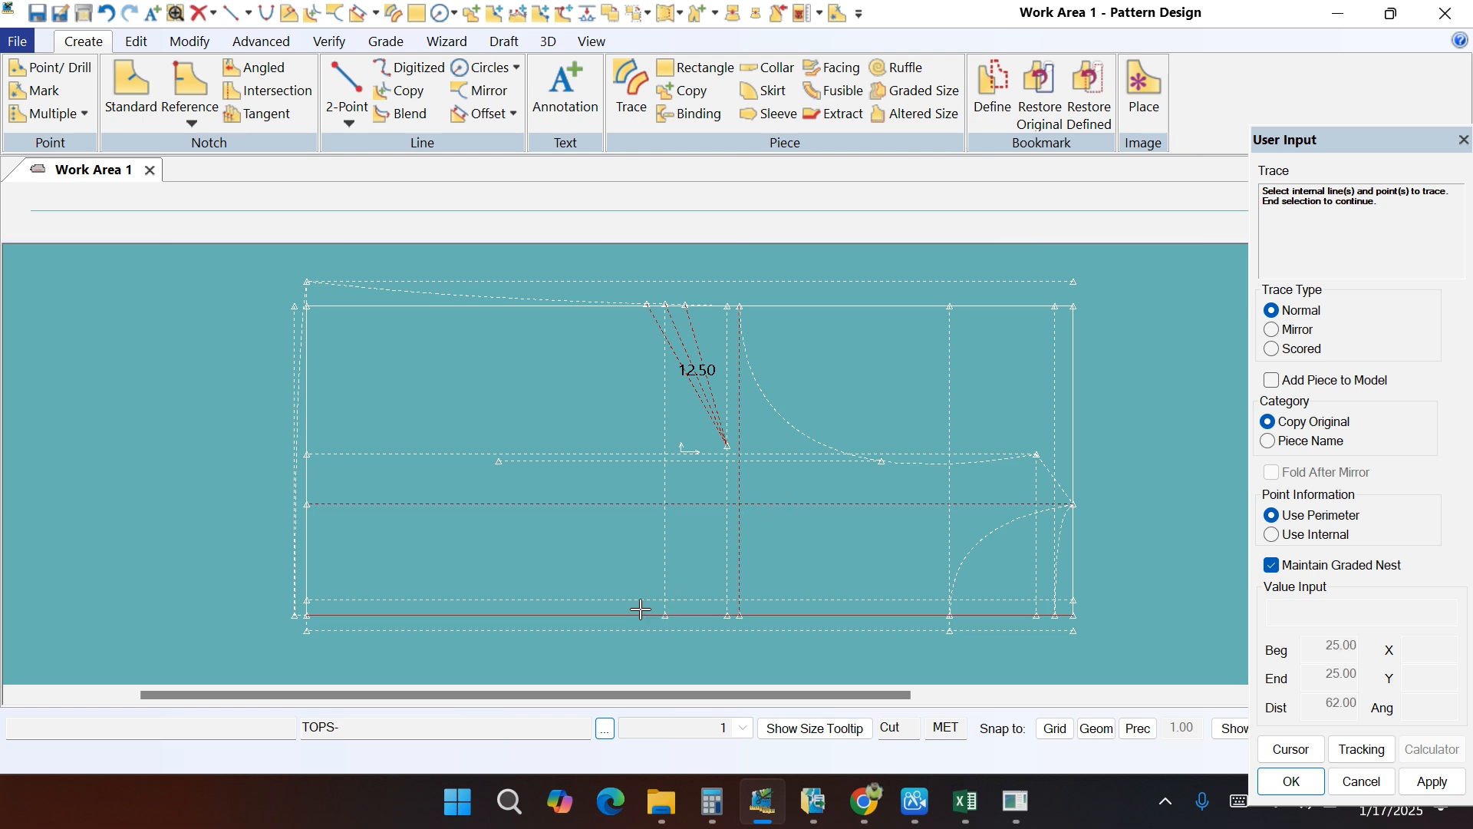
right_click(574, 533)
click(574, 535)
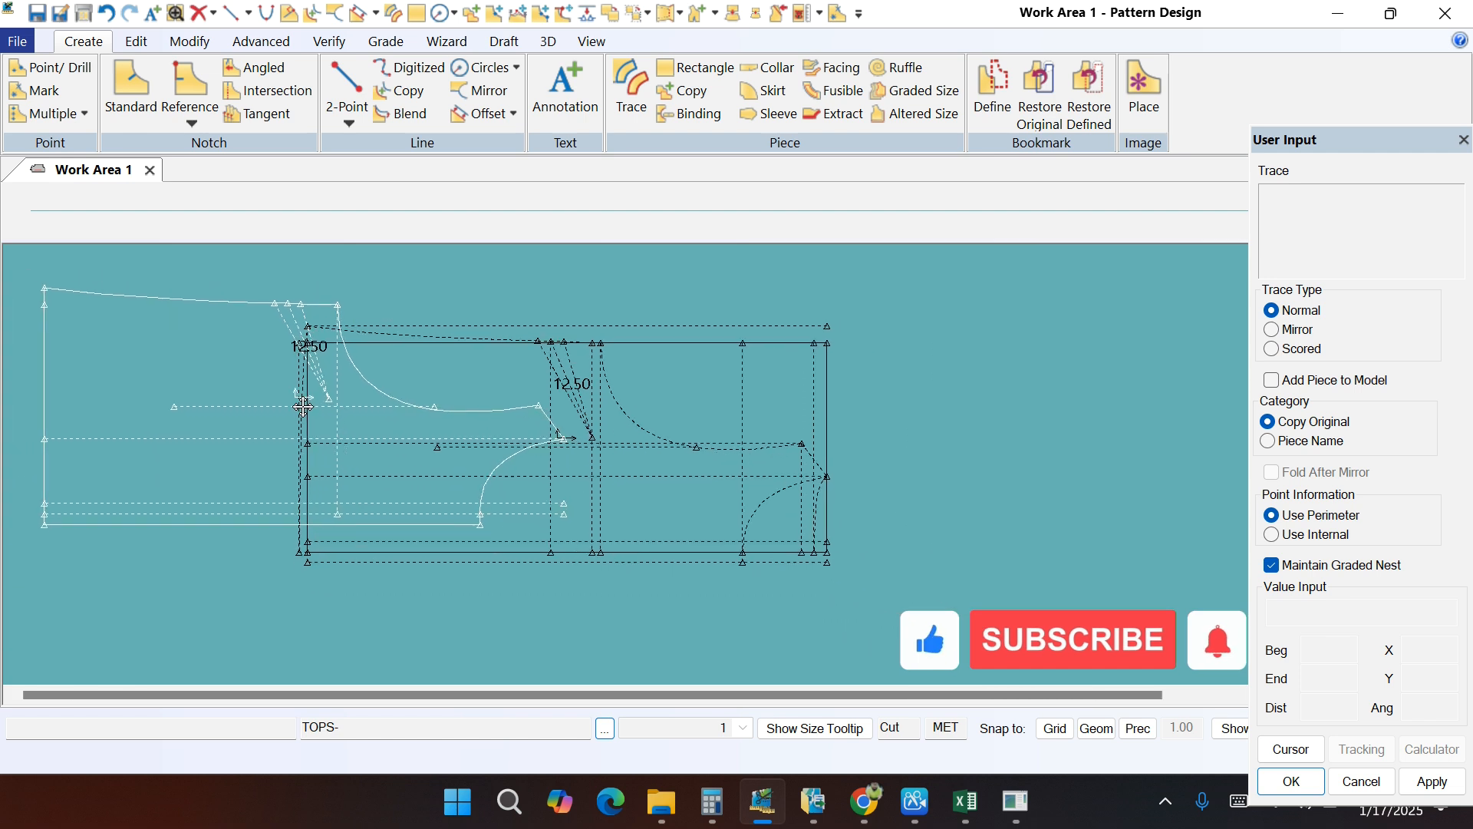
Step: Place the traced front piece beside the draft and name it TOPS-FRONT
click(914, 445)
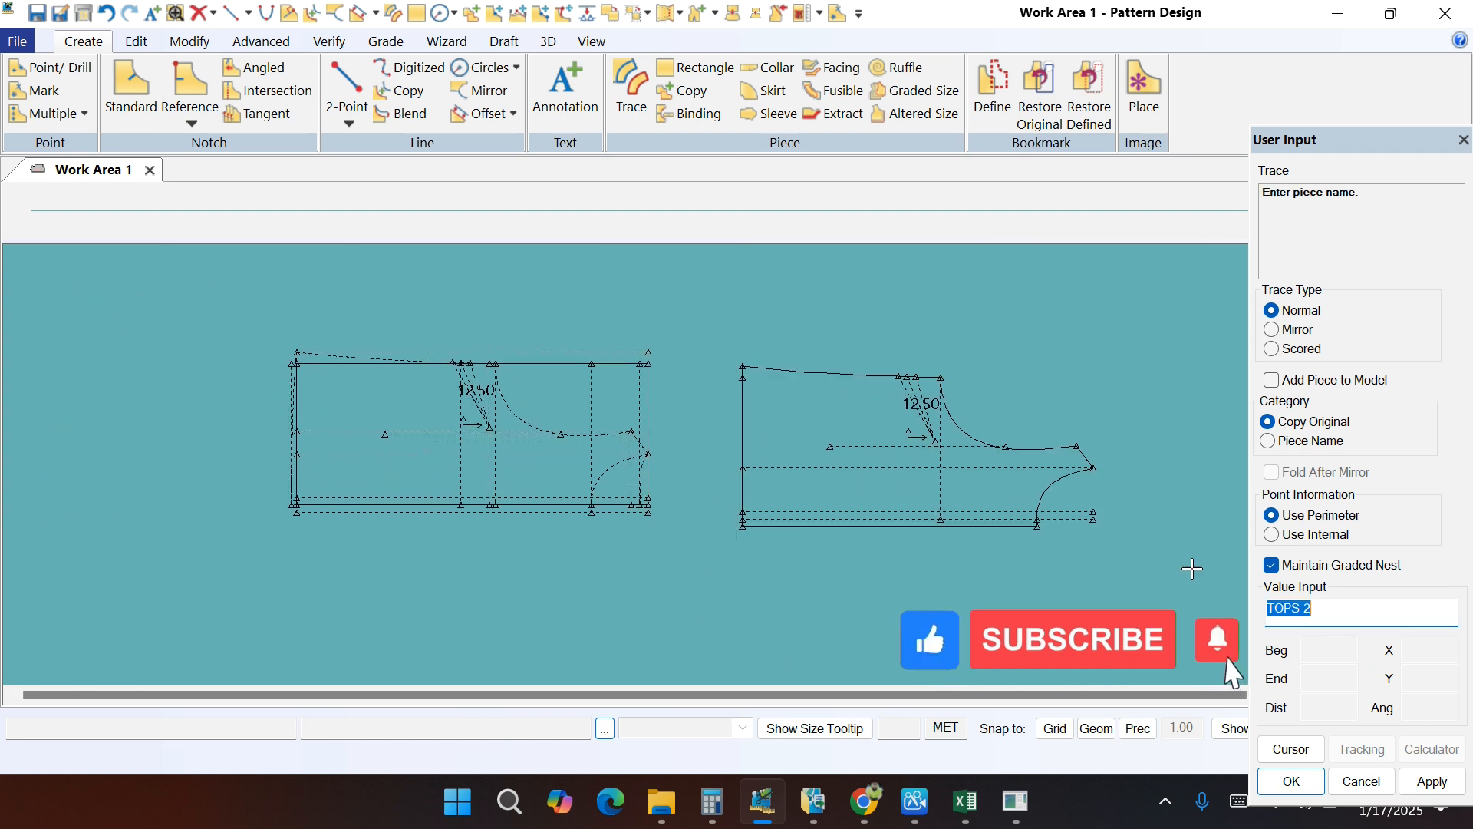
click(1320, 611)
key(BackSpace)
text(FRONT)
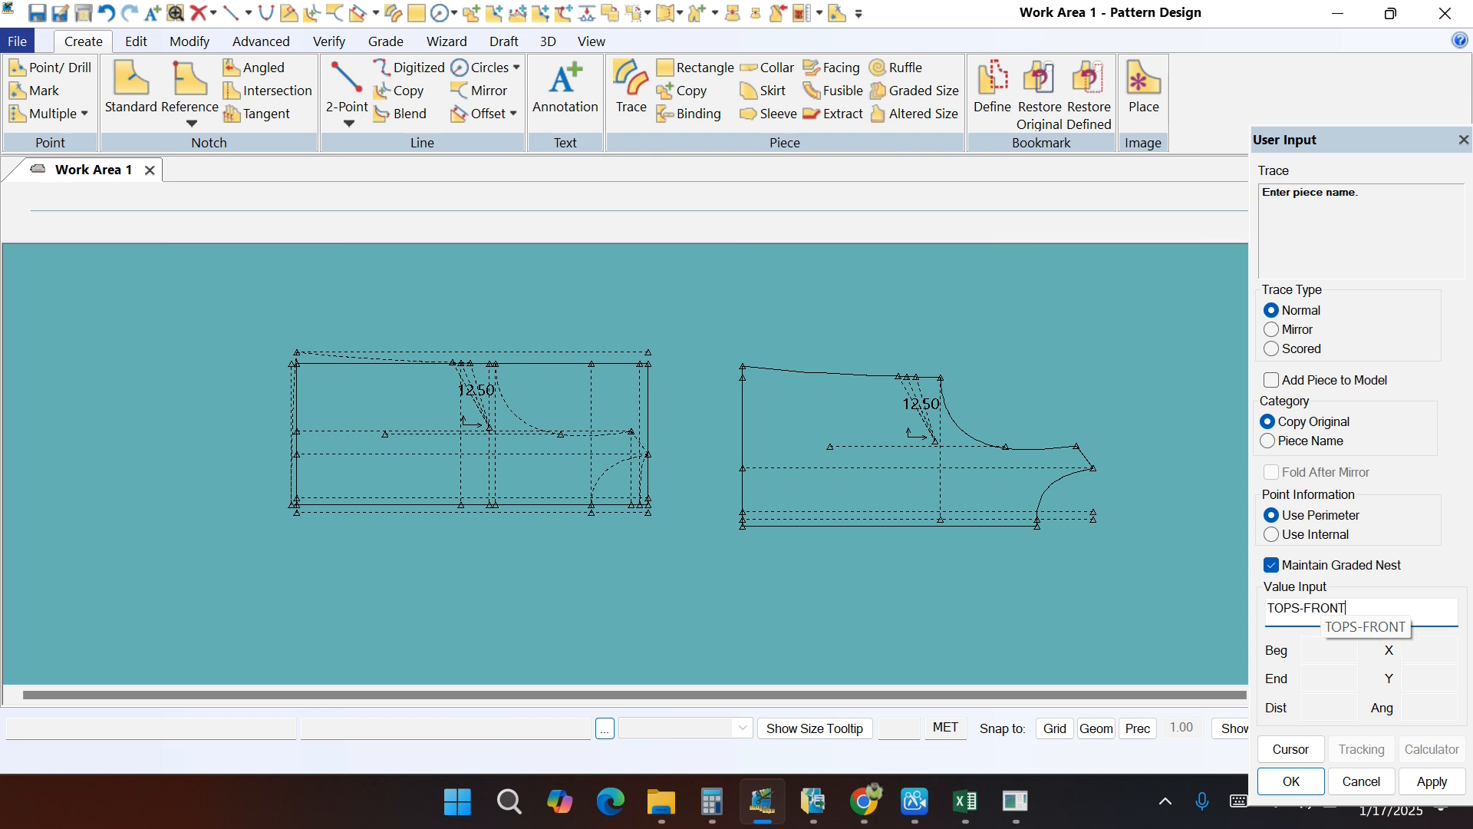
key(Return)
Step: Start tracing the back piece, selecting all side seam segments, the armhole curve and the shoulder as perimeter lines
scroll(536, 395, up, 1)
scroll(306, 406, up, 2)
click(406, 326)
scroll(586, 330, up, 1)
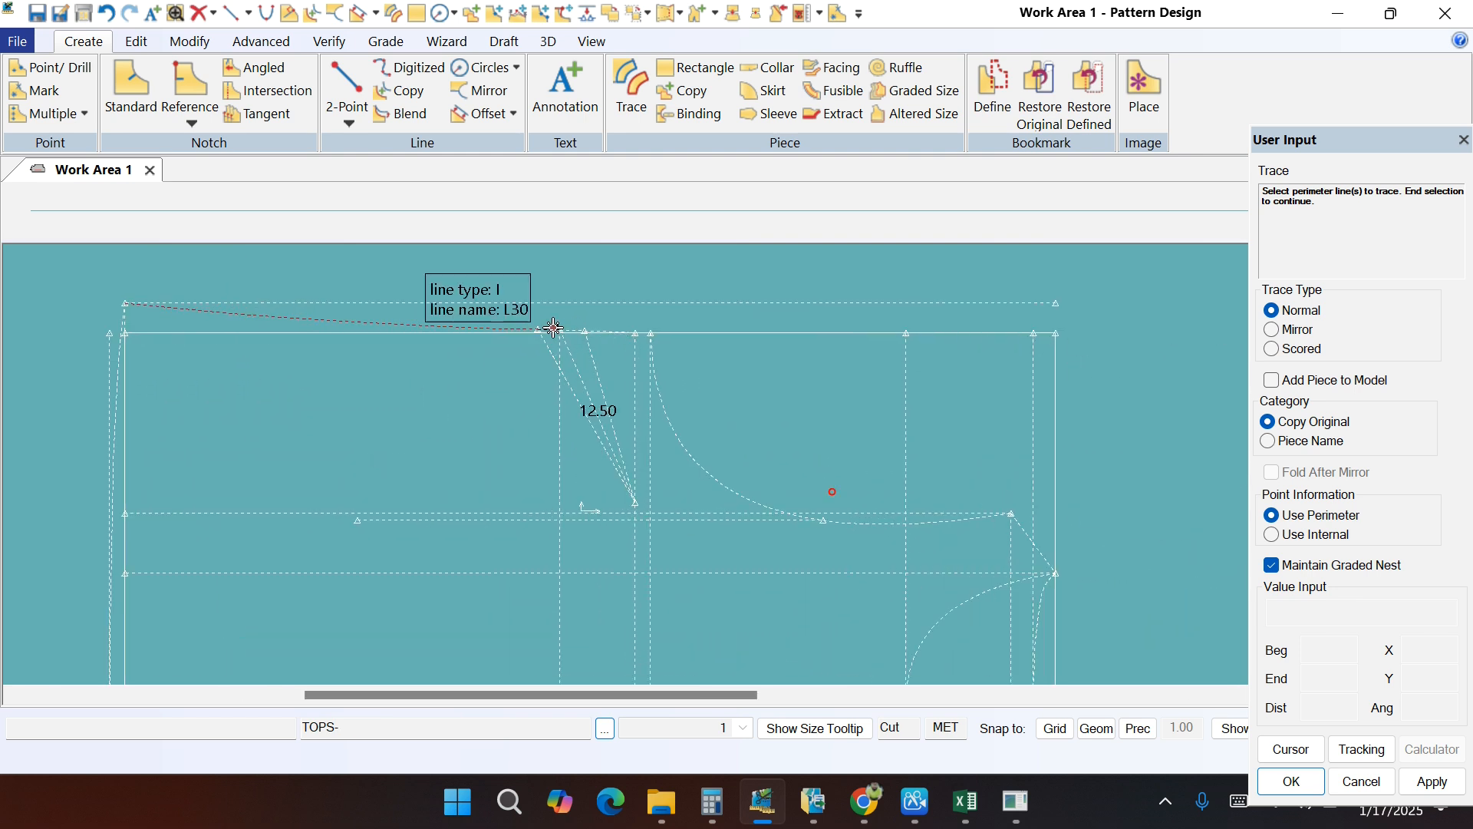
click(606, 334)
click(739, 334)
click(613, 332)
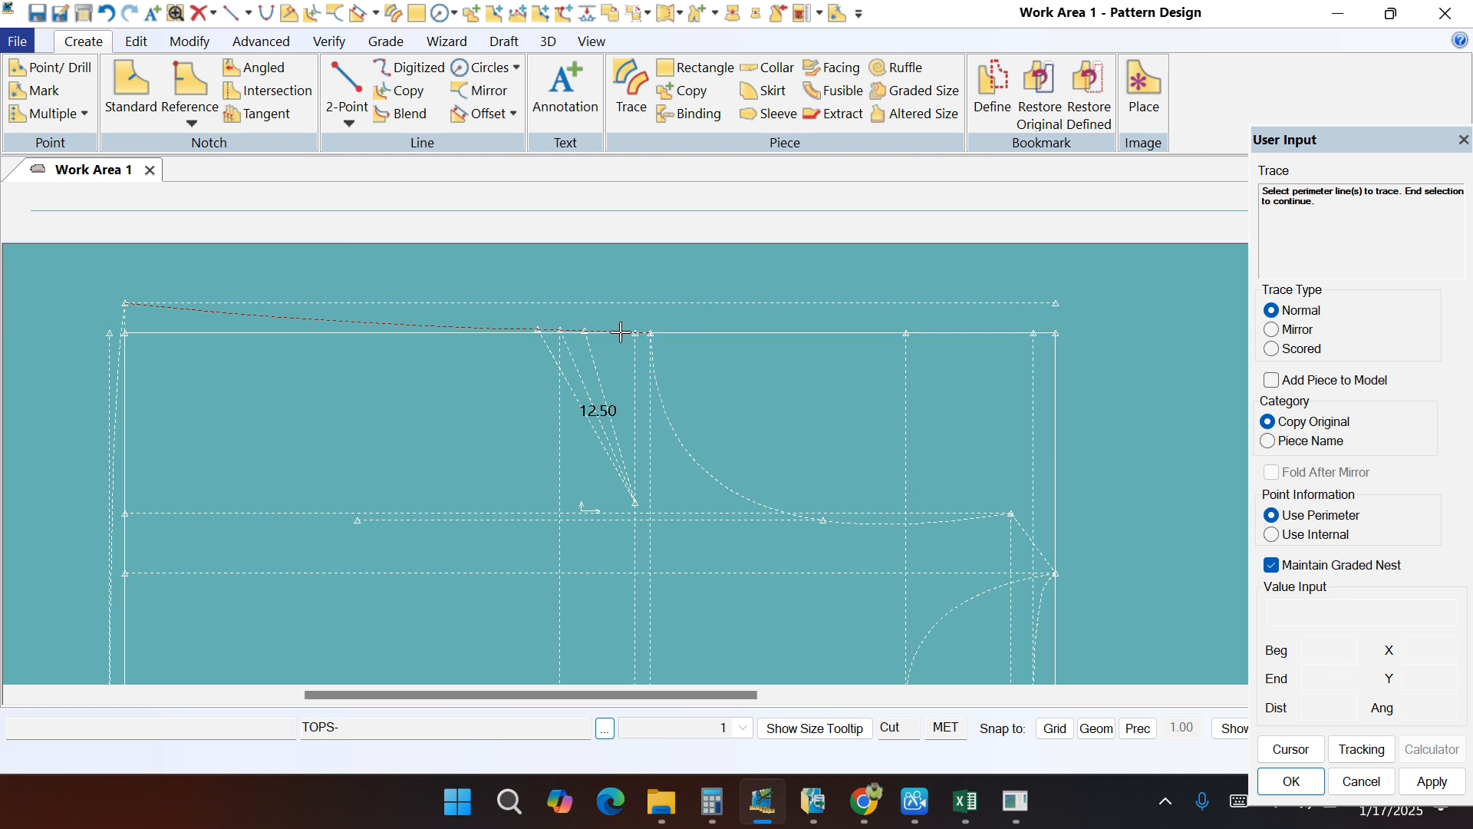
click(676, 425)
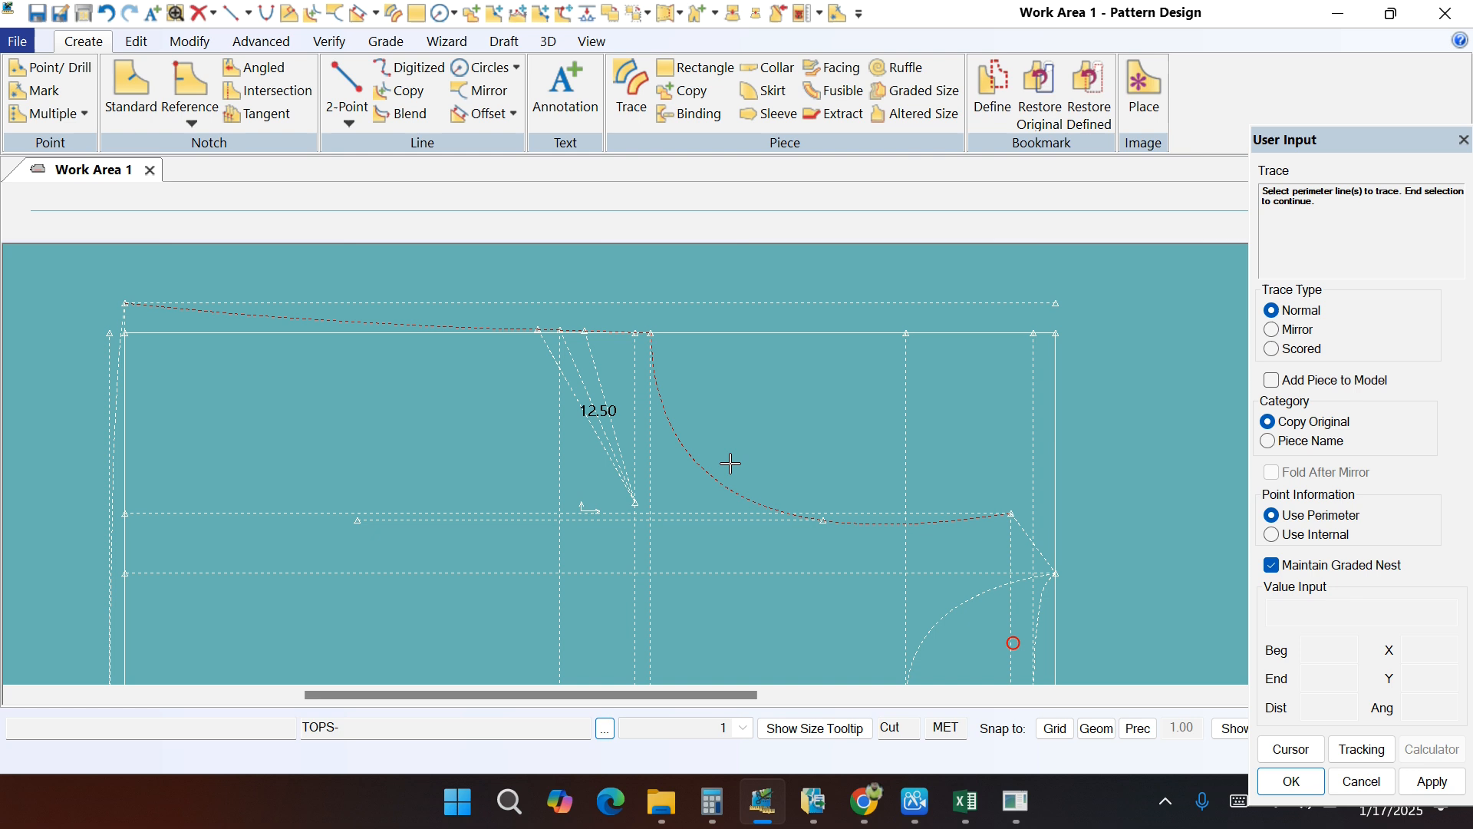
click(1023, 534)
scroll(931, 411, down, 3)
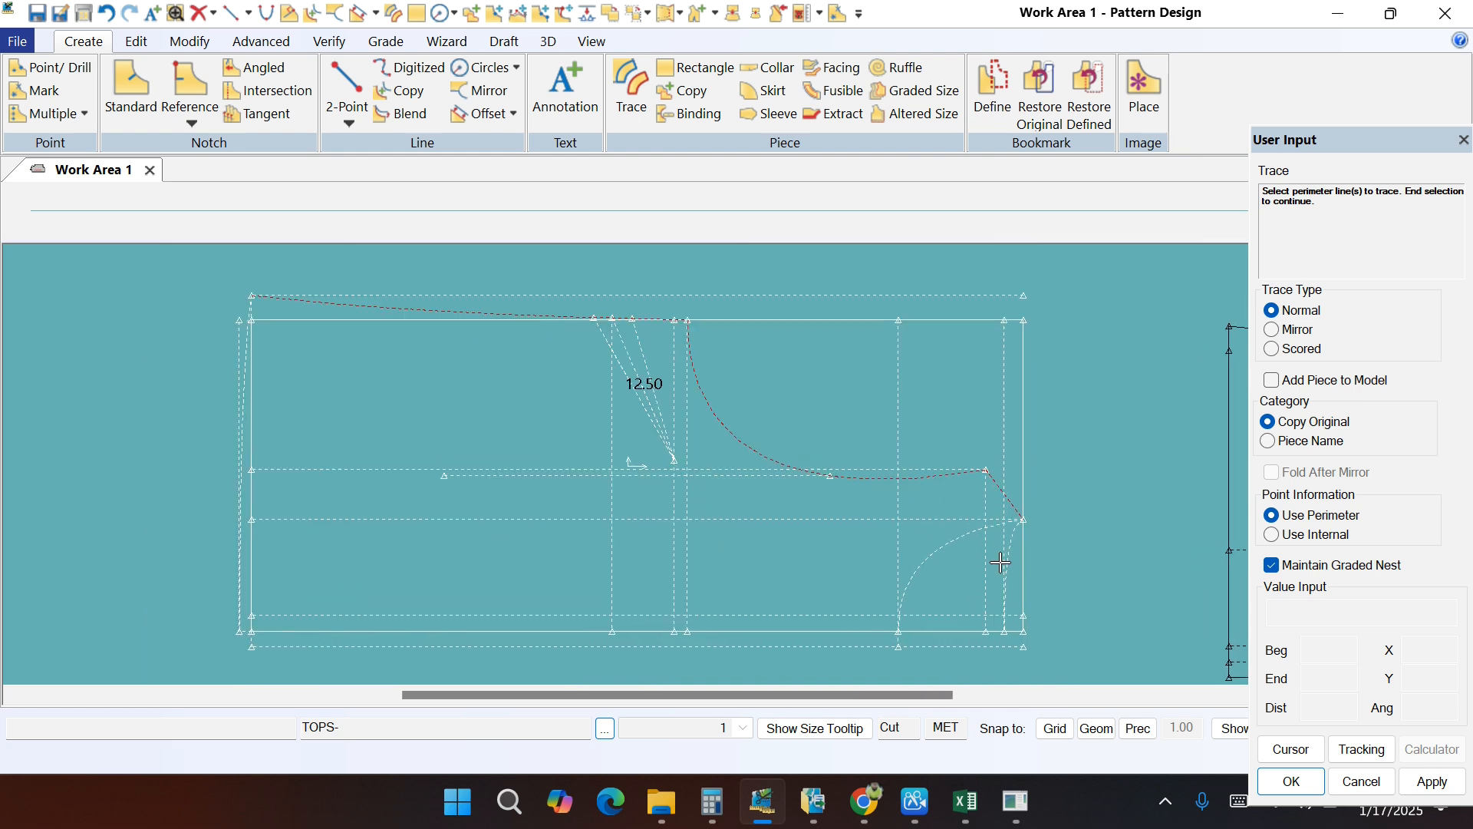
Step: Add the shallow back neckline, the centre back line and the curved hem to the trace perimeter, and end the perimeter selection
click(1013, 550)
scroll(969, 631, up, 2)
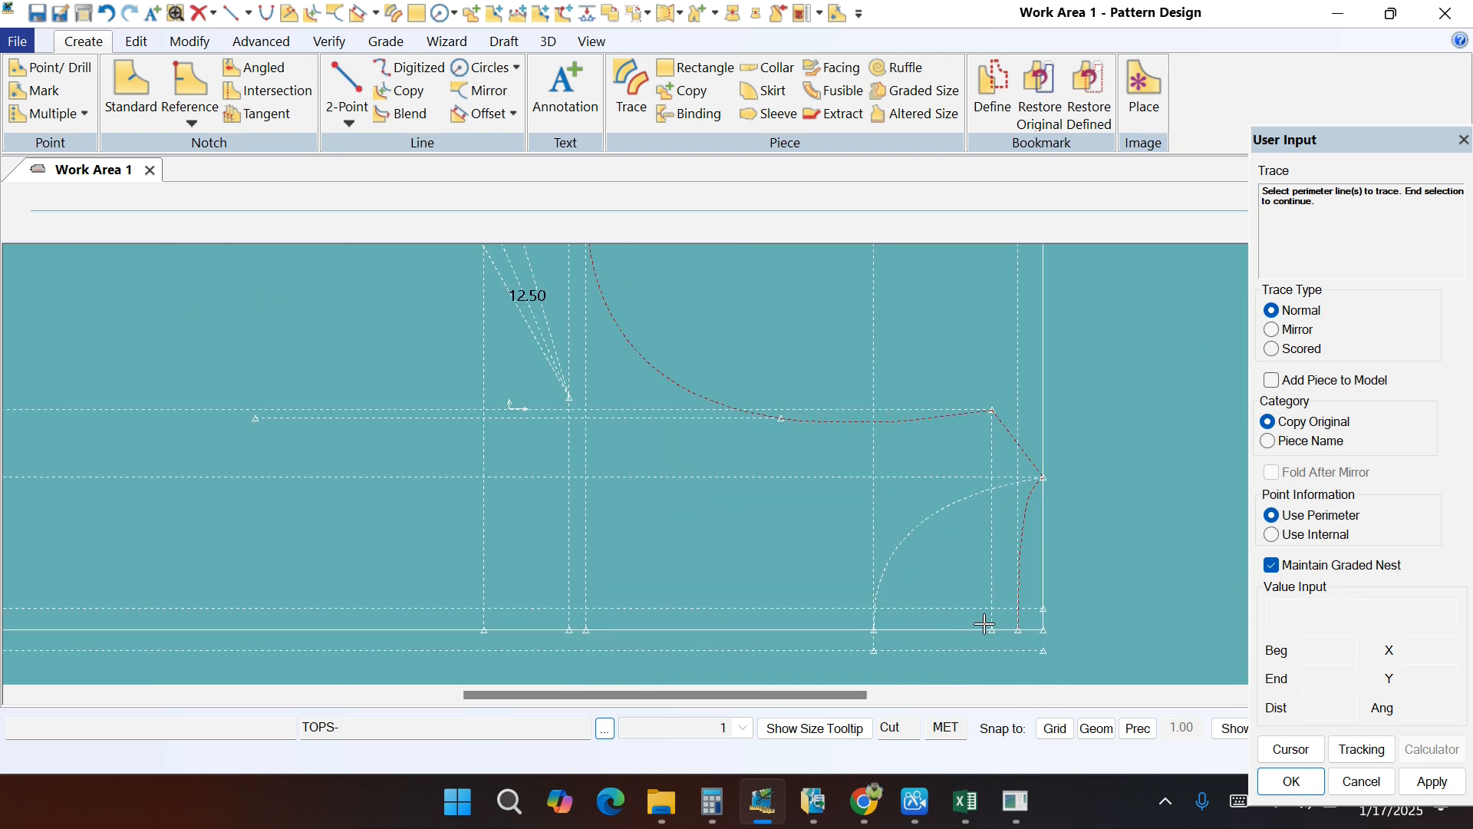
click(949, 630)
scroll(995, 583, down, 2)
scroll(277, 611, up, 2)
scroll(277, 610, up, 1)
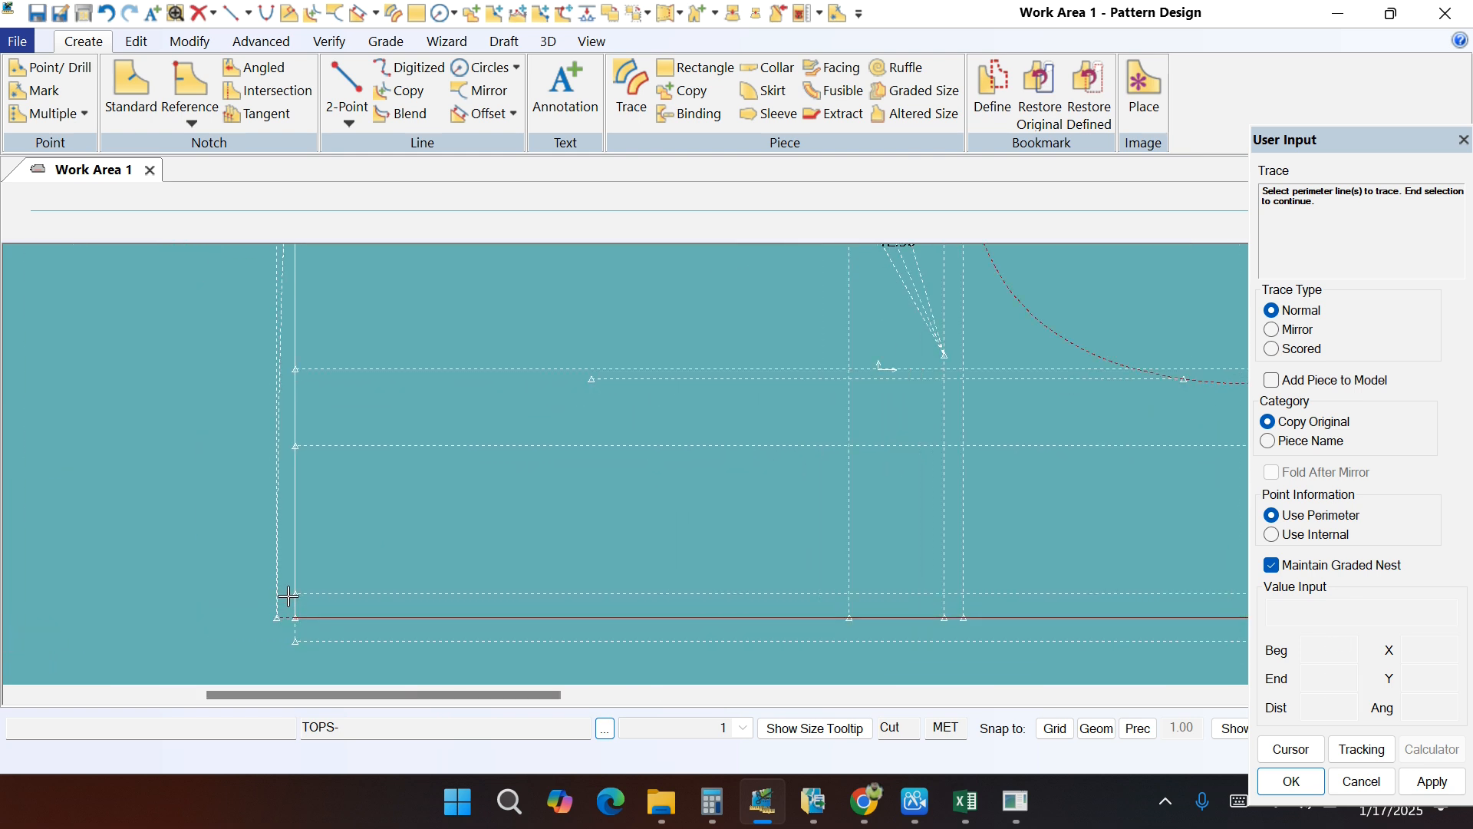
scroll(277, 593, down, 3)
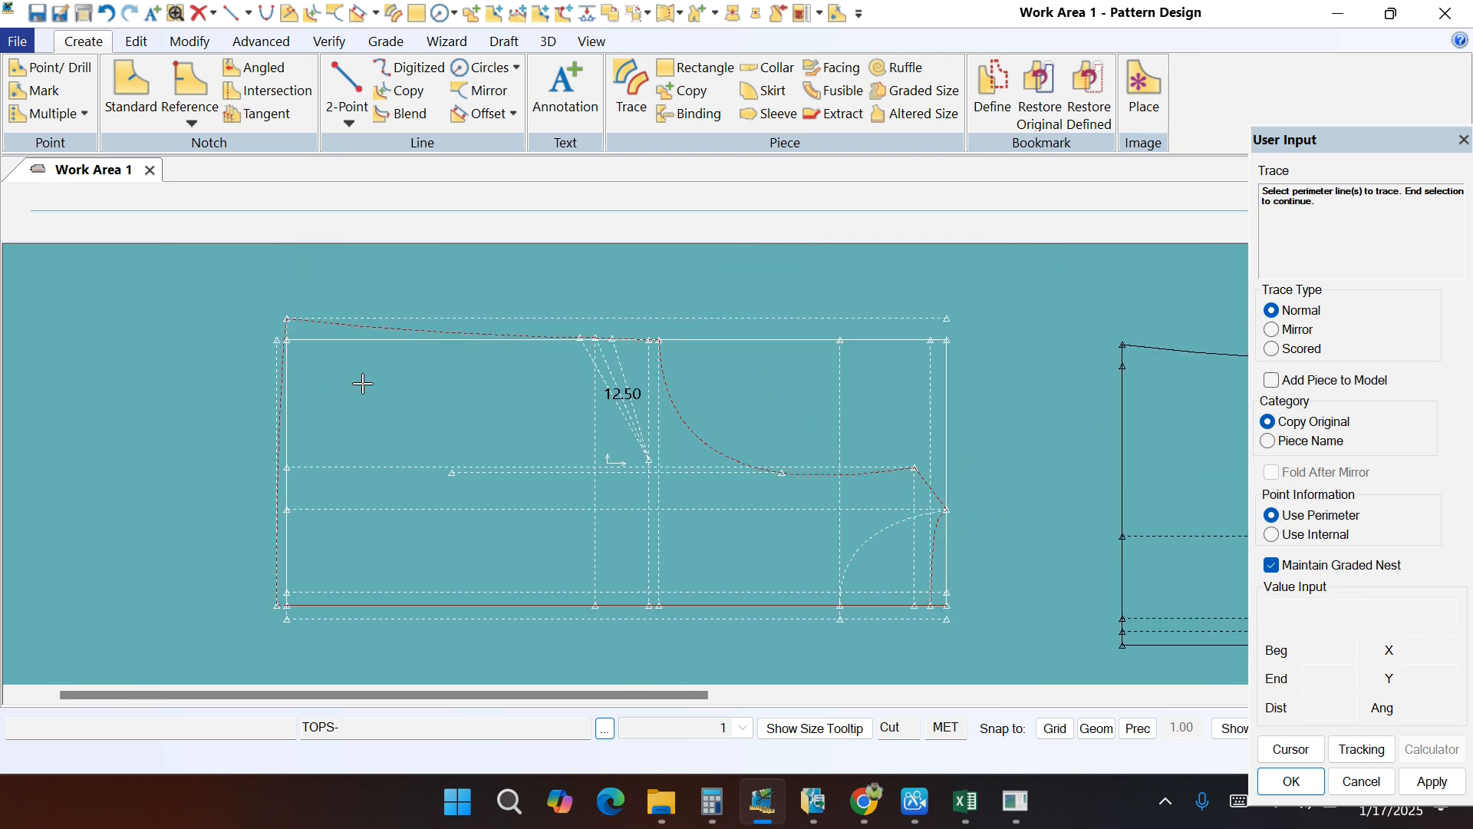
right_click(432, 392)
click(432, 391)
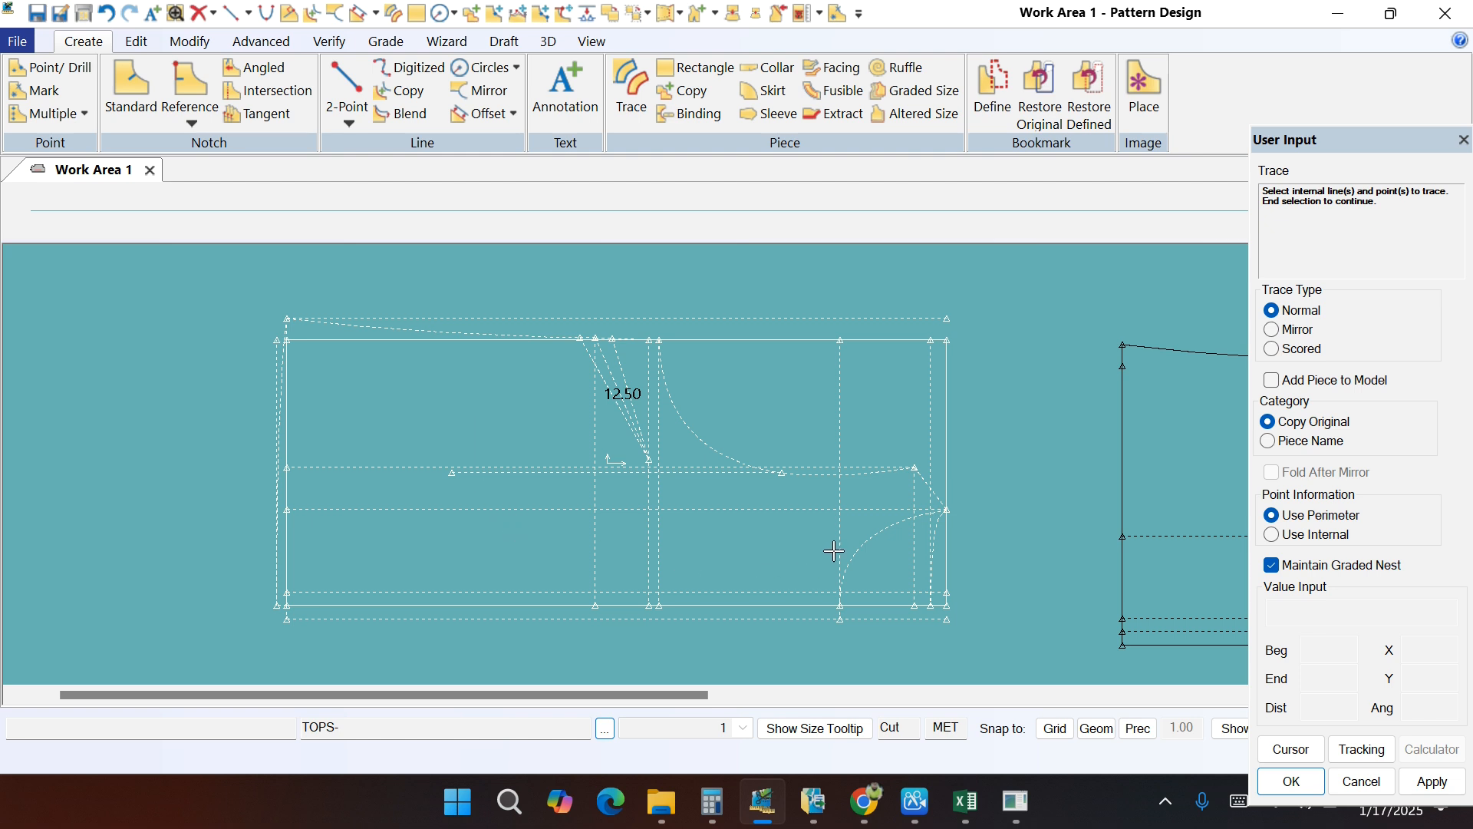
Step: Include the neck depth, shoulder, neck-point, armhole depth and straight hem guide lines as internals of the back trace
click(929, 531)
click(754, 510)
click(664, 449)
click(287, 416)
right_click(400, 402)
click(383, 405)
Step: Place the traced back piece beside the front, name it TOPS-BACK, and end the Trace command
scroll(49, 442, down, 3)
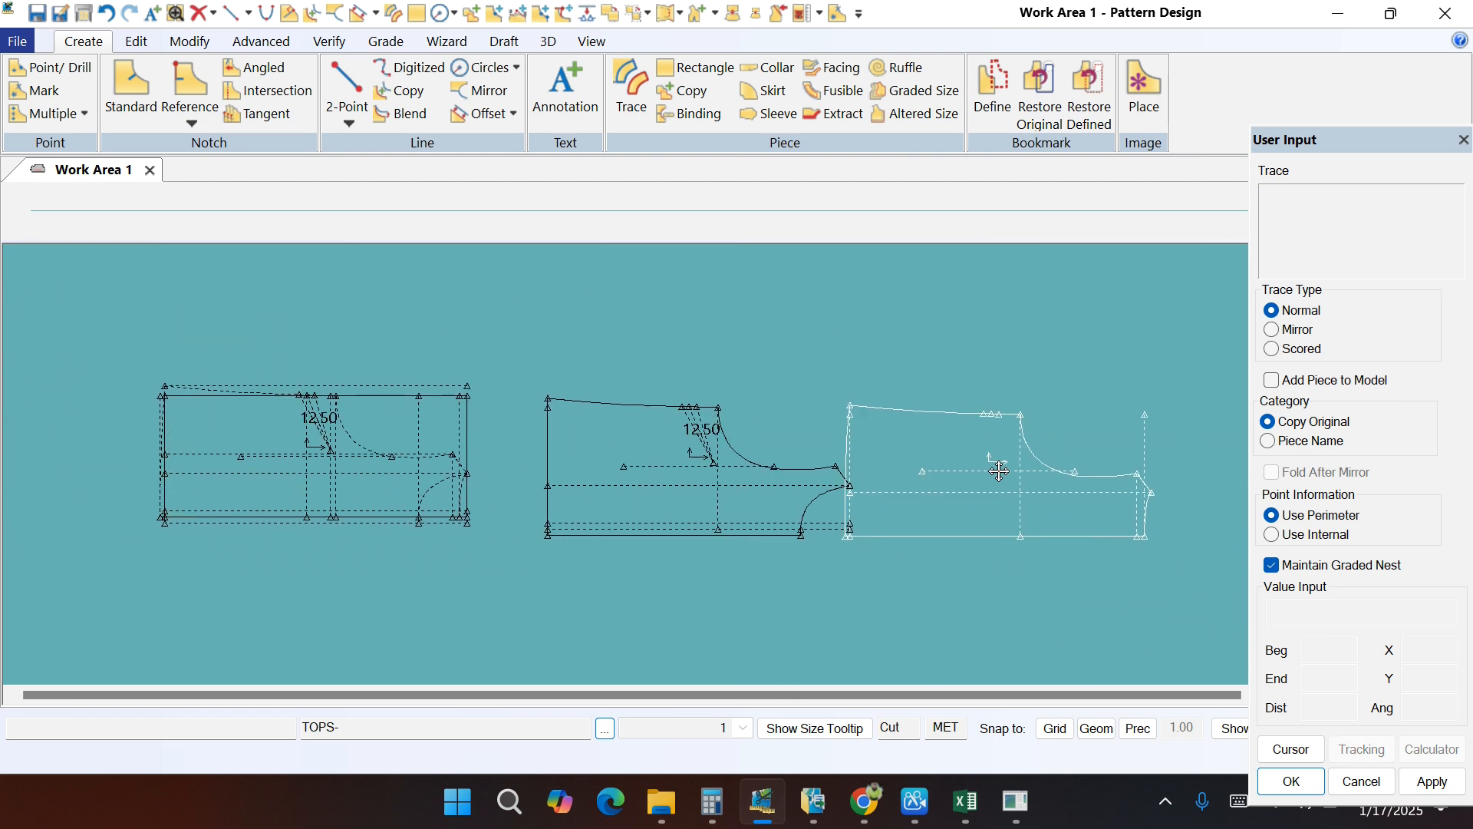
click(1016, 486)
click(1326, 613)
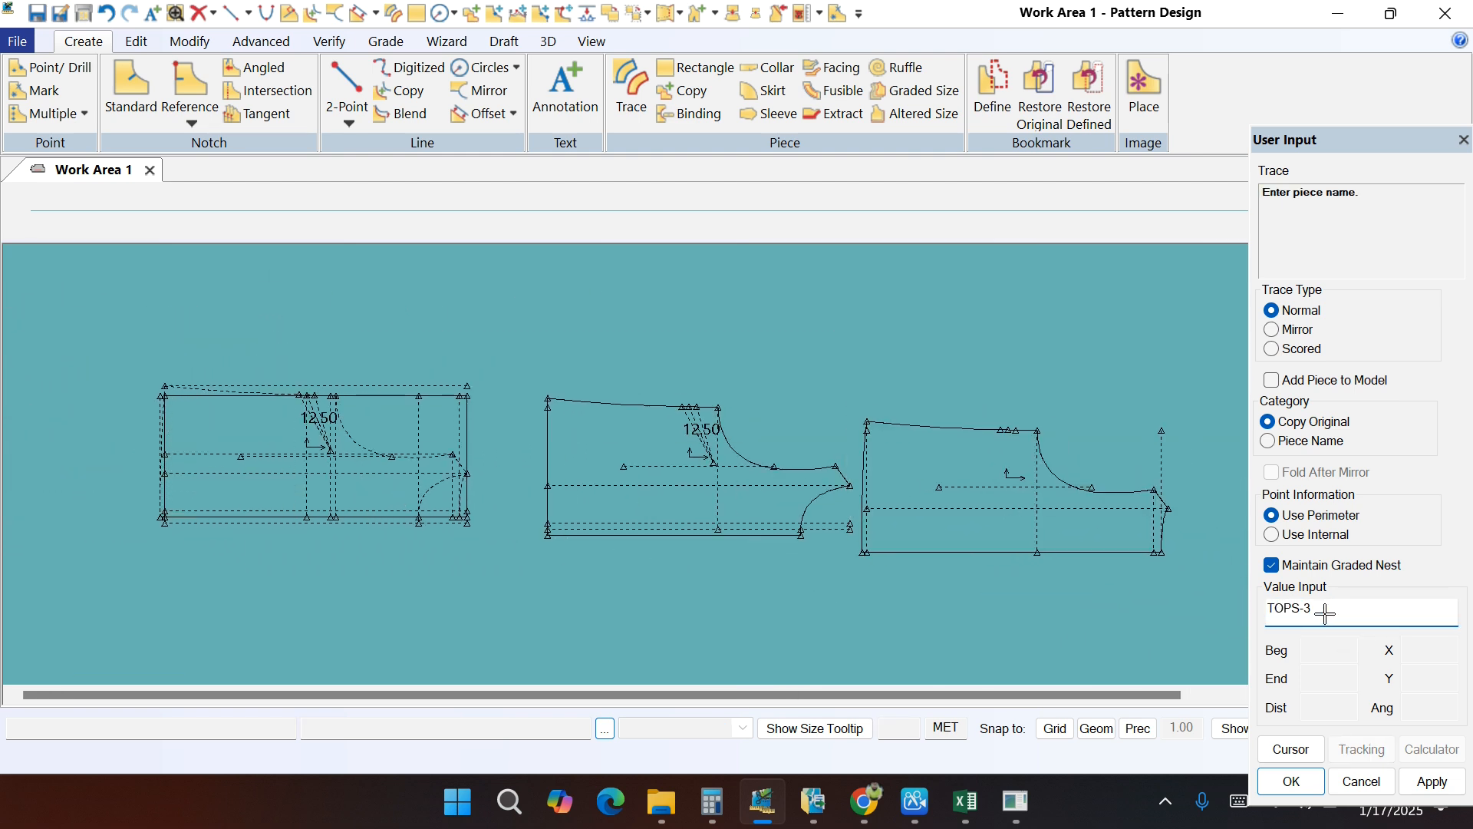
key(BackSpace)
text(BACK)
key(Return)
right_click(826, 358)
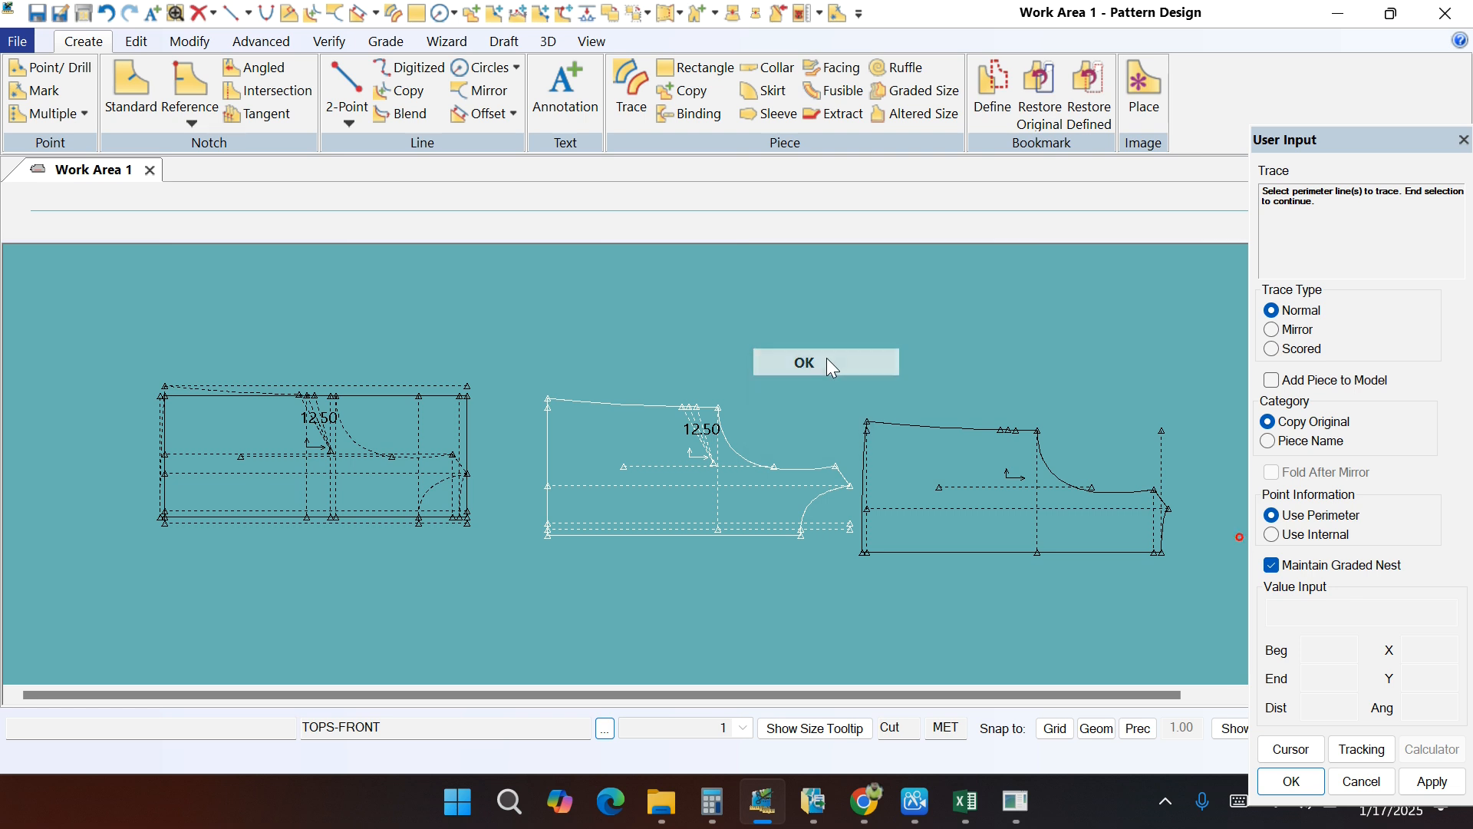
Step: Combine the split side seam segments of the back piece into one continuous line
scroll(286, 440, down, 1)
scroll(1016, 494, up, 4)
scroll(821, 385, up, 1)
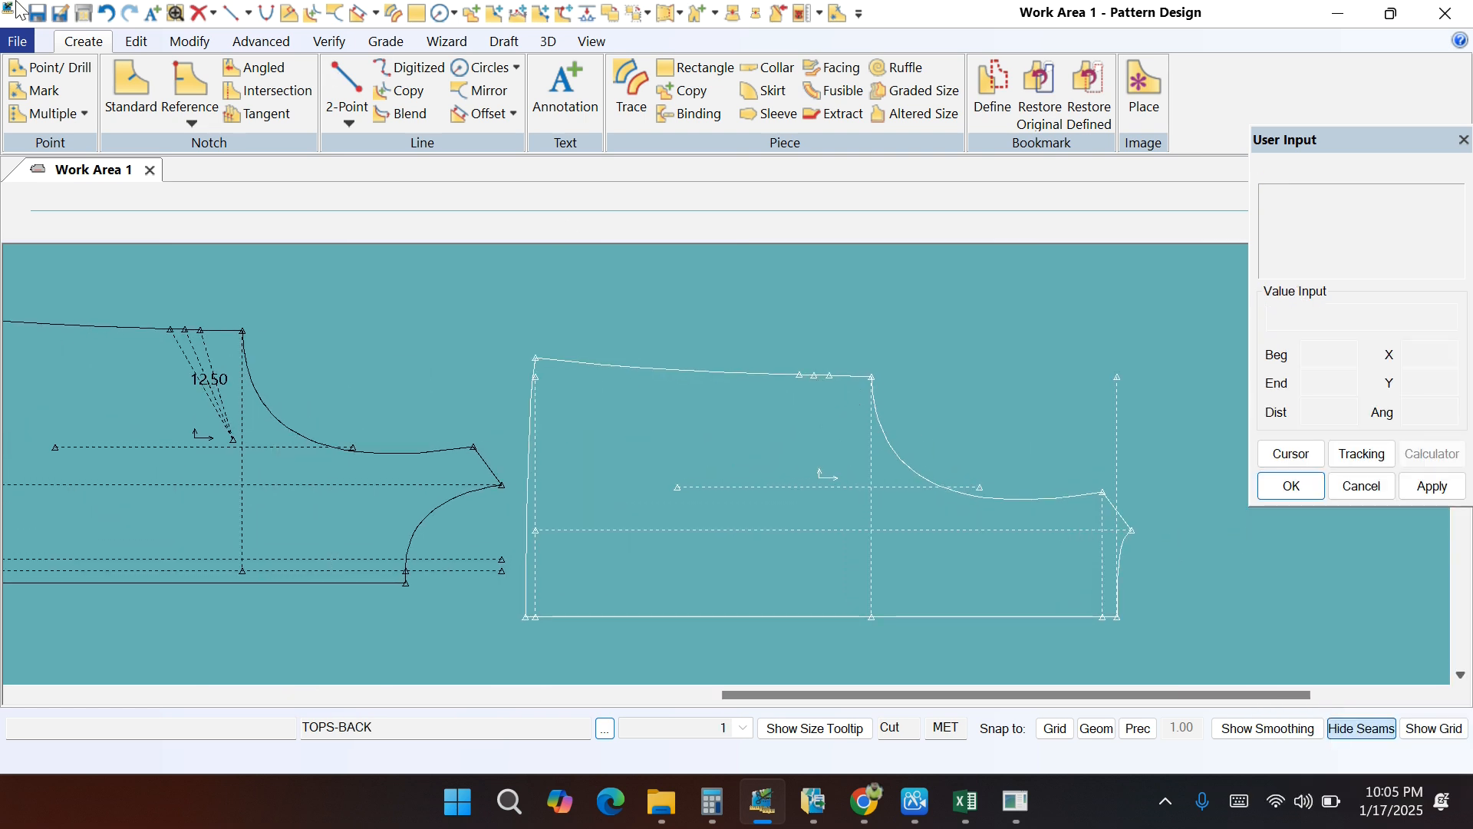
click(187, 45)
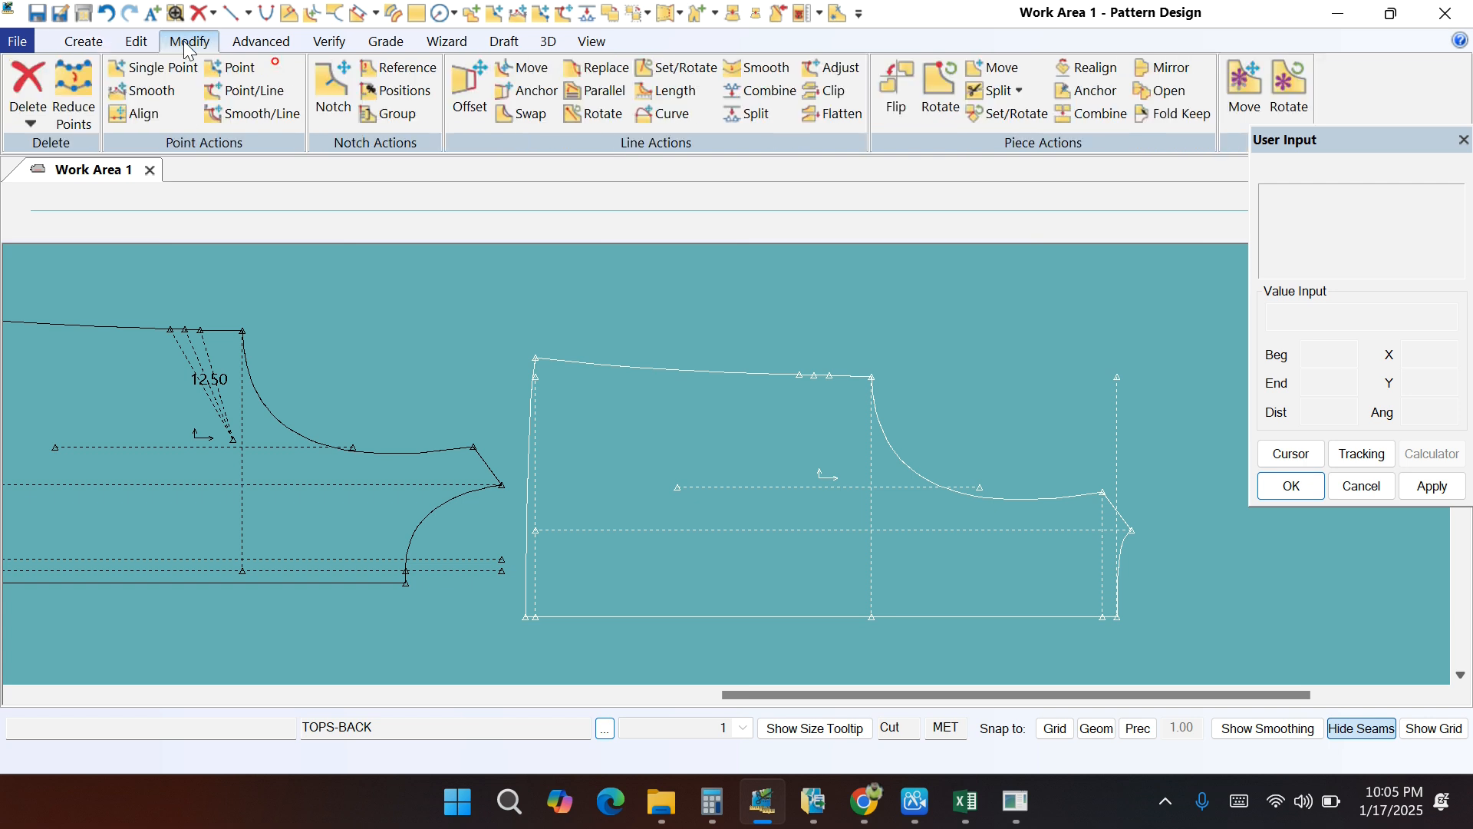
click(754, 93)
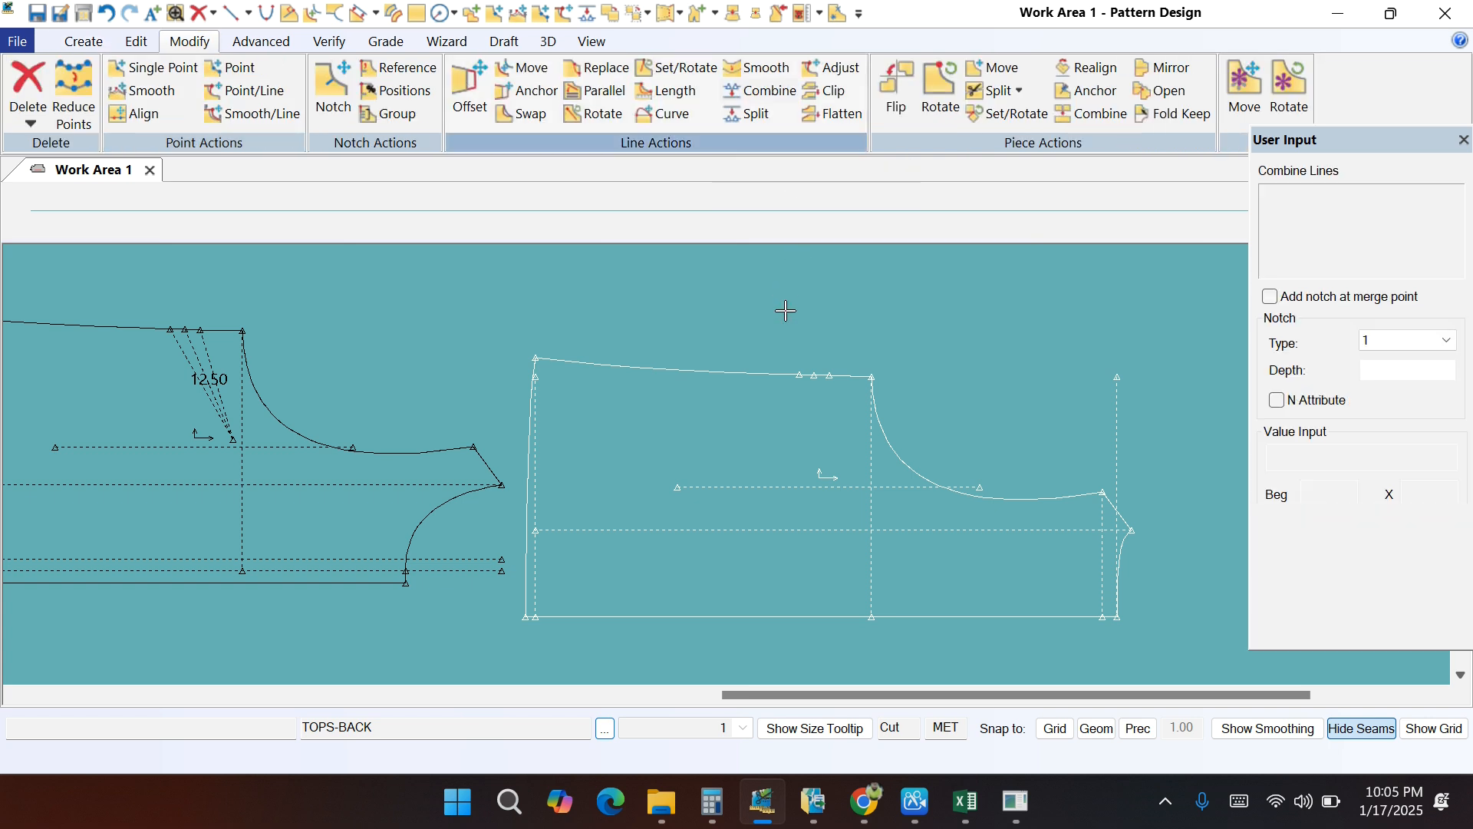
click(809, 375)
click(823, 378)
click(841, 379)
right_click(868, 329)
click(868, 329)
Step: Clip the back piece's neck depth guide line at the lengthwise neck-point line, keeping the part inside the piece
click(824, 90)
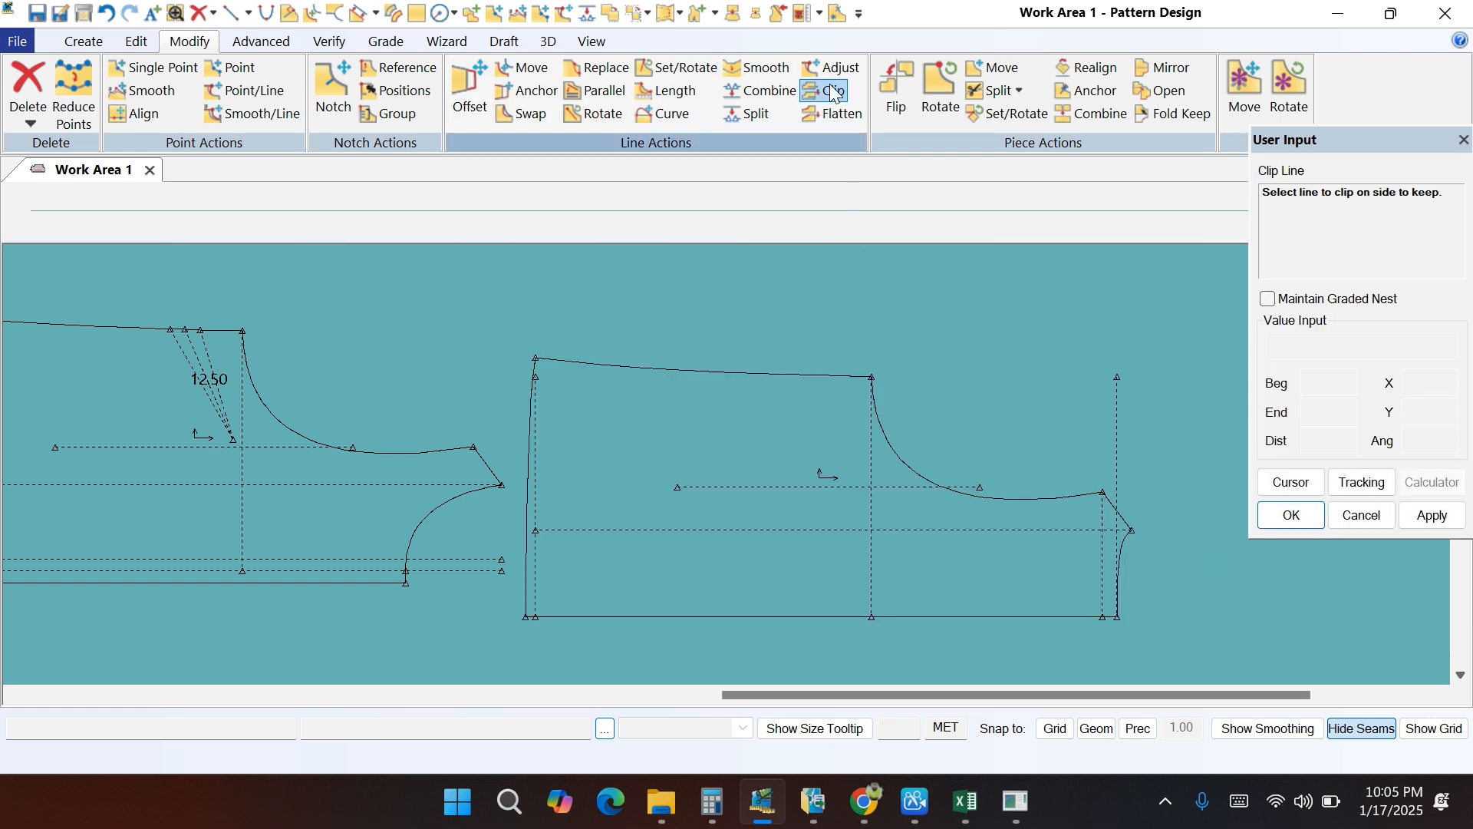
scroll(1130, 579, up, 2)
click(1105, 524)
click(1102, 518)
right_click(1128, 388)
click(1128, 389)
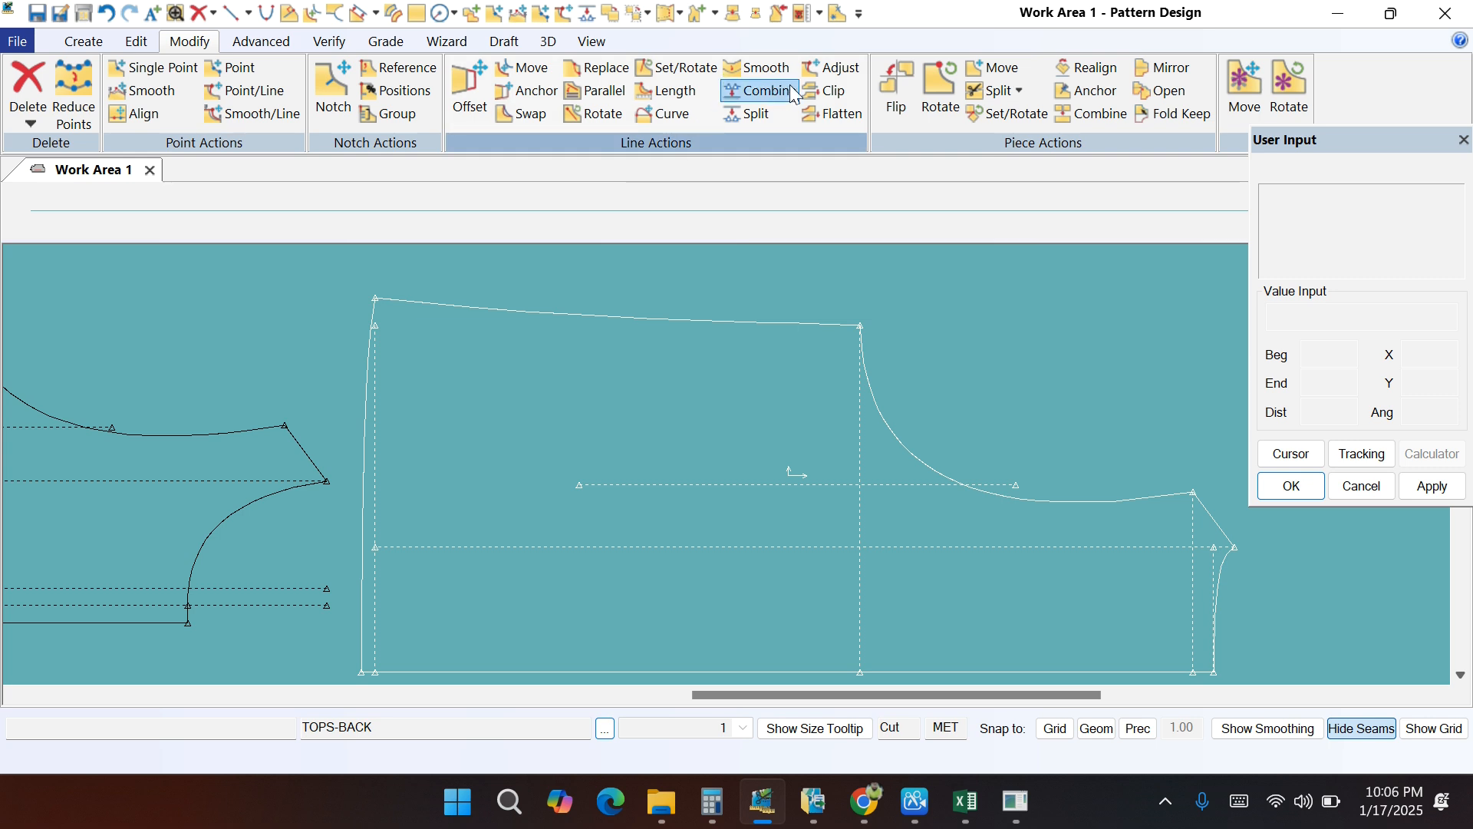
Step: Adjust the back piece's straight hem guide line so it extends to the hem corner of the side seam
click(832, 67)
click(380, 377)
click(386, 349)
click(385, 298)
right_click(443, 289)
click(444, 289)
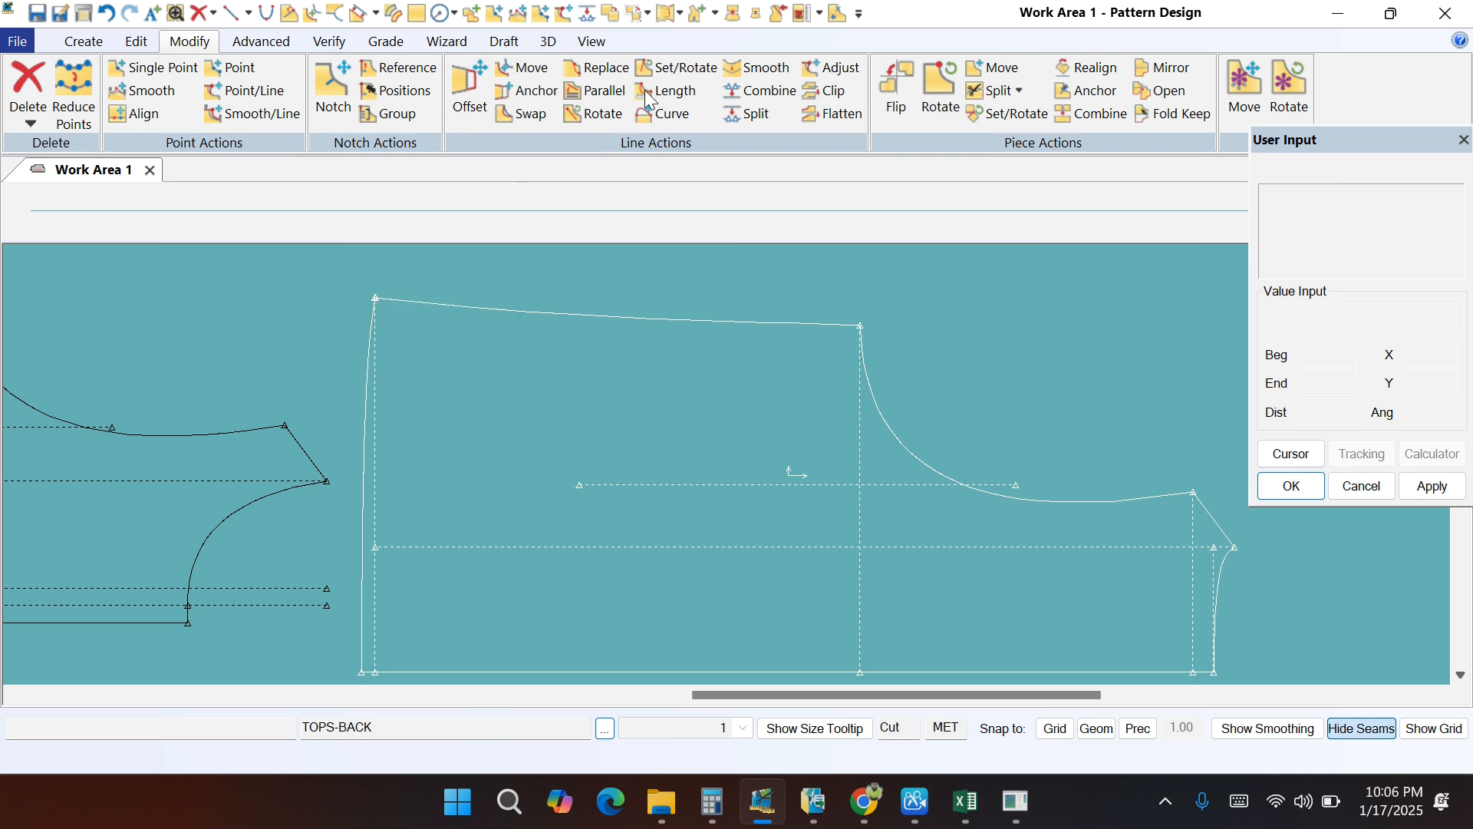
scroll(498, 307, down, 3)
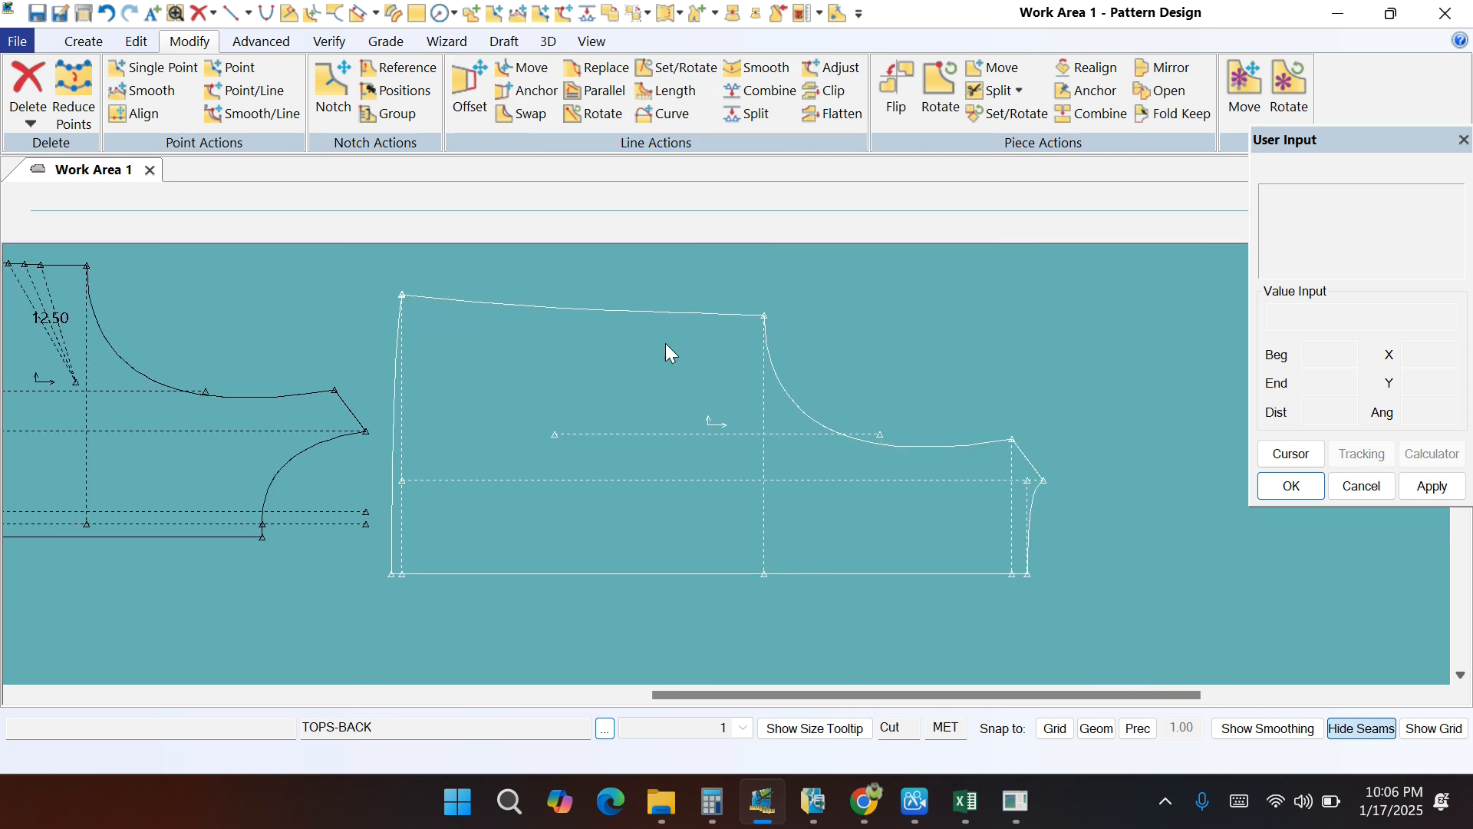
middle_drag(667, 485, 773, 467)
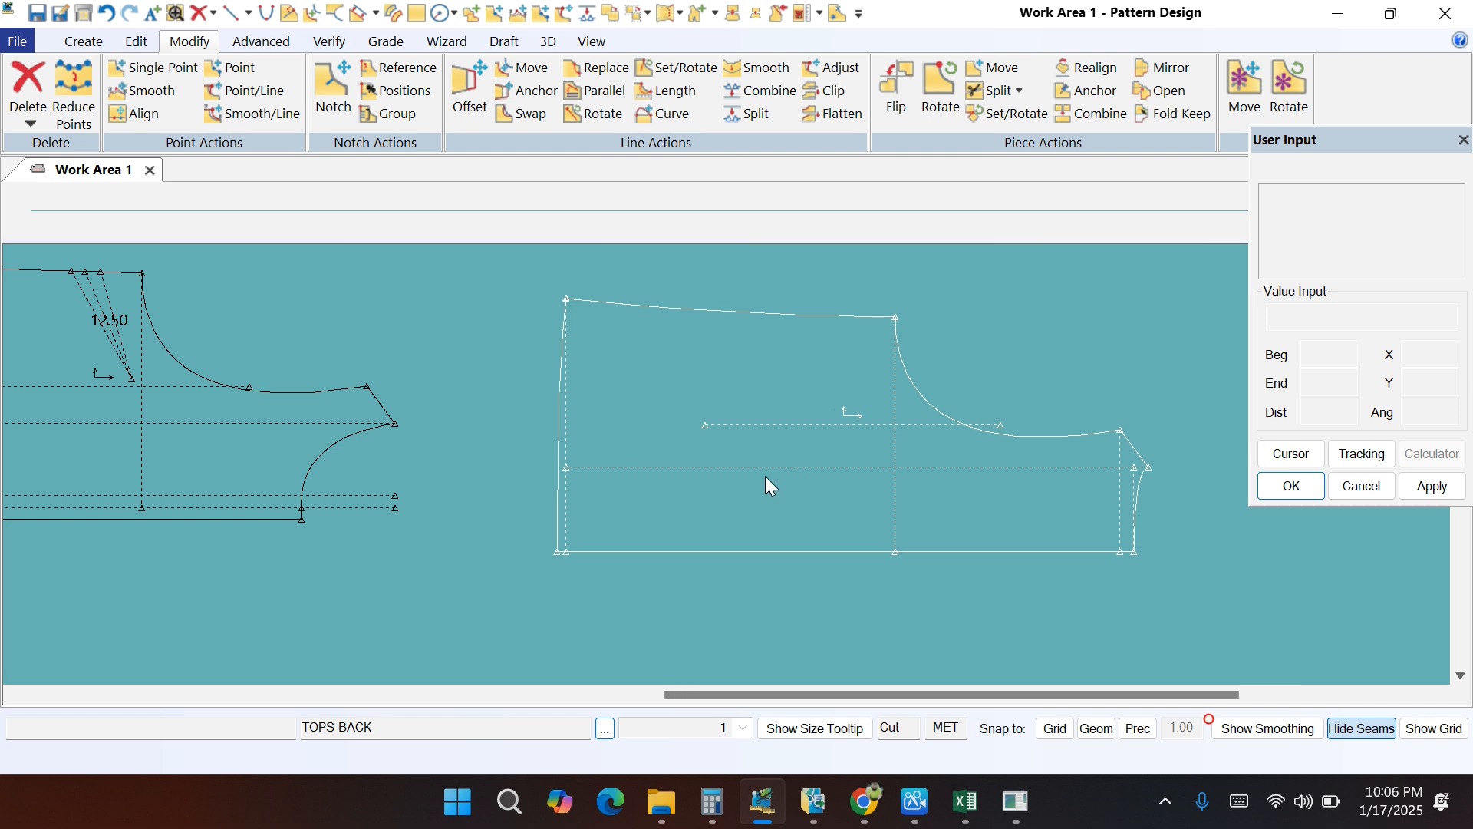
scroll(802, 537, down, 2)
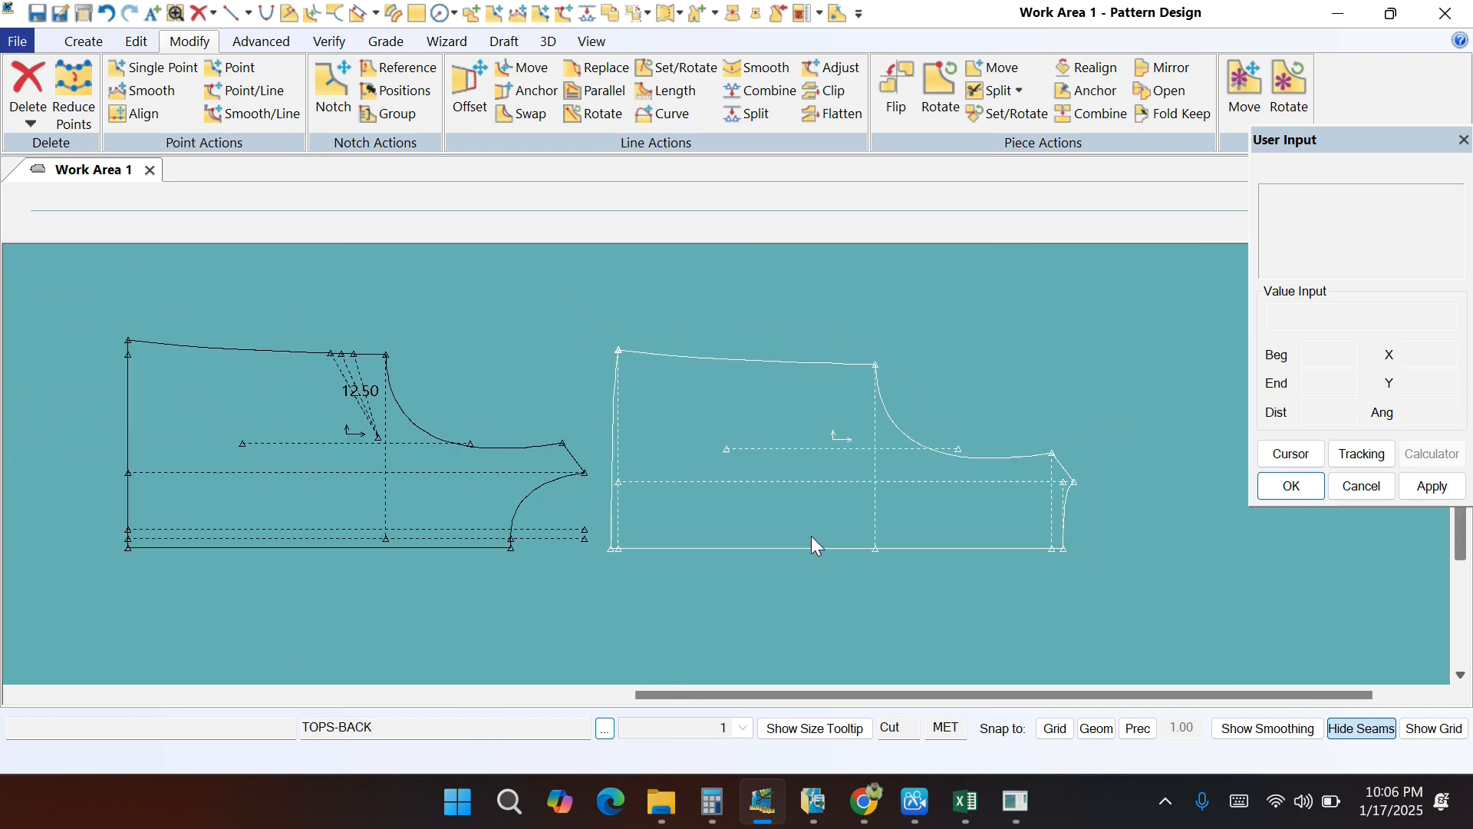